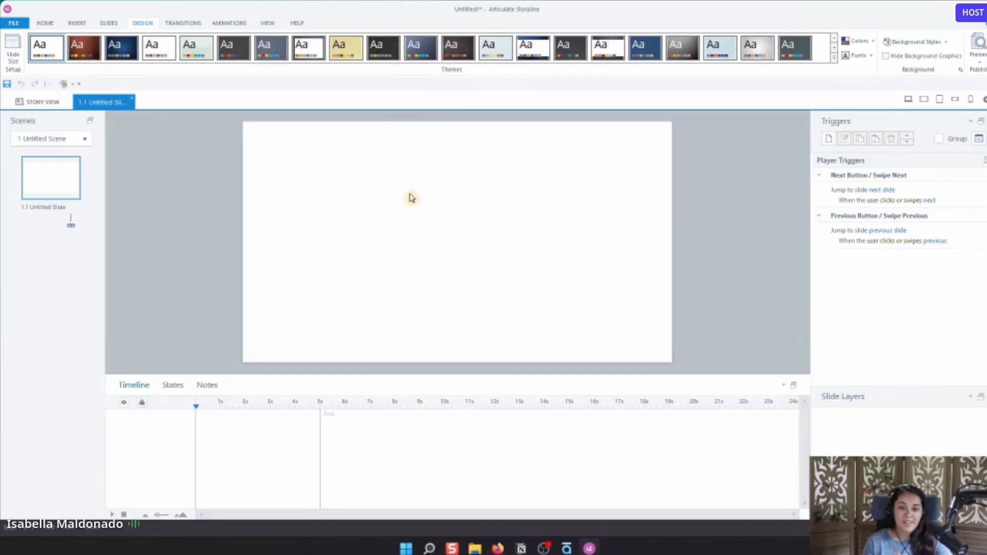
Rename the untitled slide in the Scenes list as Piano.
{"action": "double_click", "coordinate": [56, 209]}
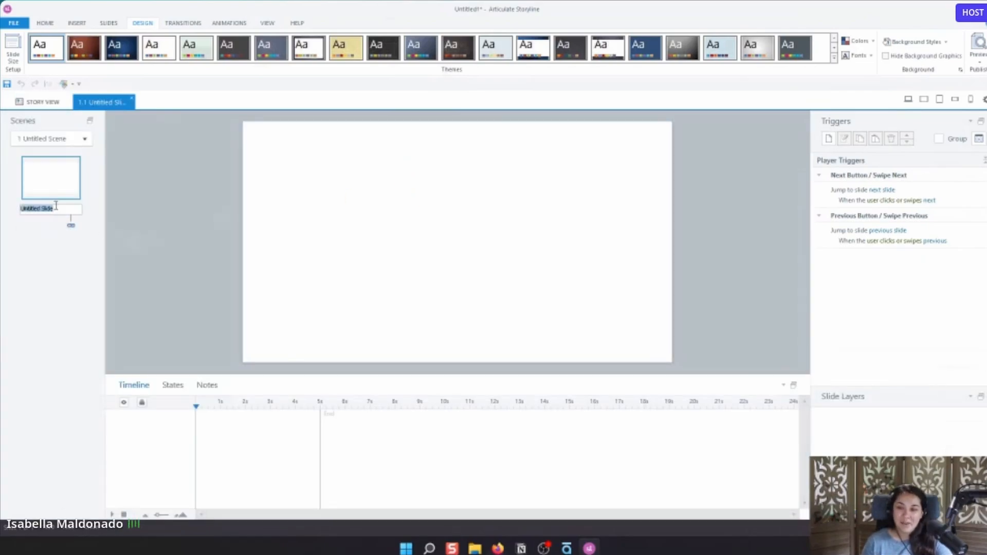
{"action": "key", "text": "BackSpace"}
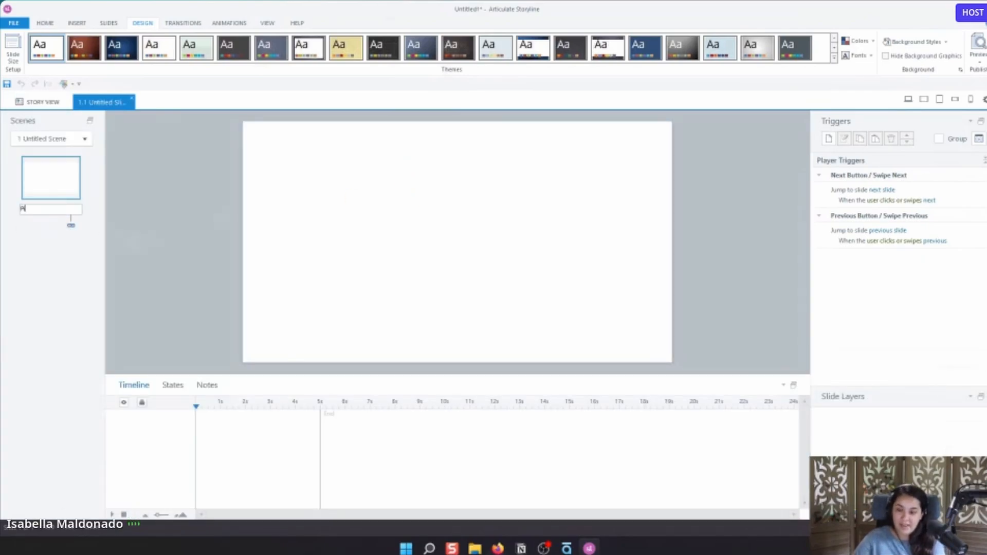
{"action": "type", "text": "Piano"}
{"action": "key", "text": "Return"}
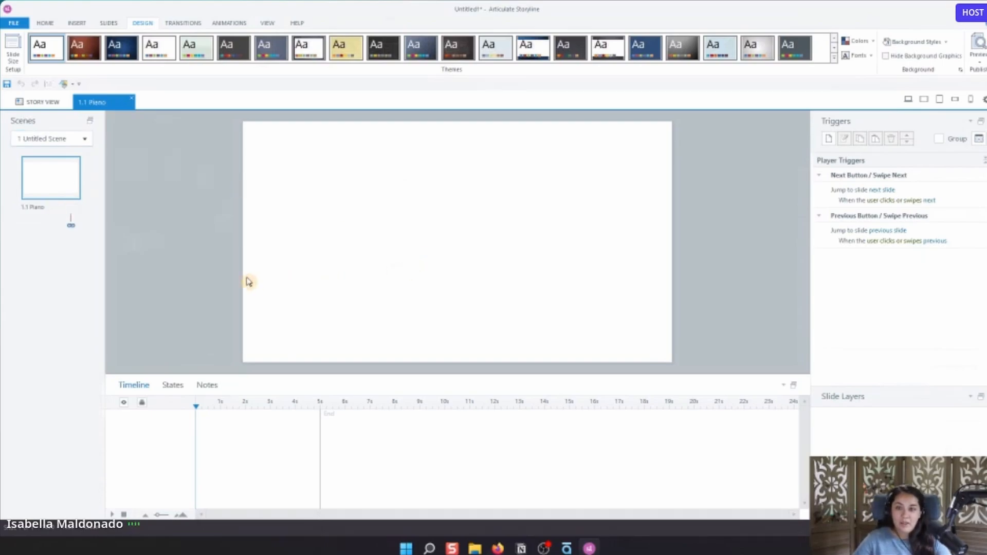
Insert the vector background picture from the Playable Piano folder onto the slide.
{"action": "right_click", "coordinate": [272, 273]}
{"action": "left_click", "coordinate": [225, 289]}
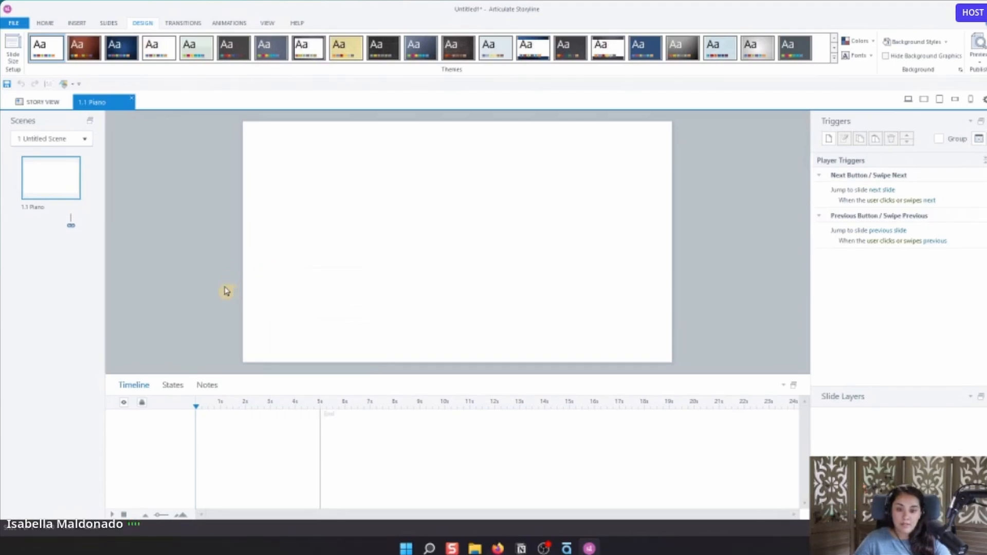
{"action": "left_click", "coordinate": [77, 23]}
{"action": "left_click", "coordinate": [224, 55]}
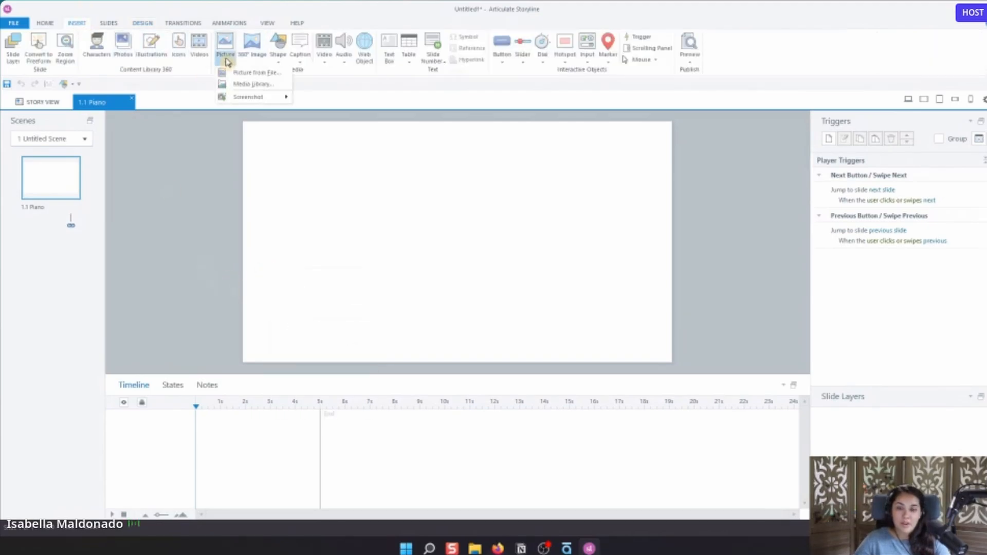
{"action": "left_click", "coordinate": [253, 74]}
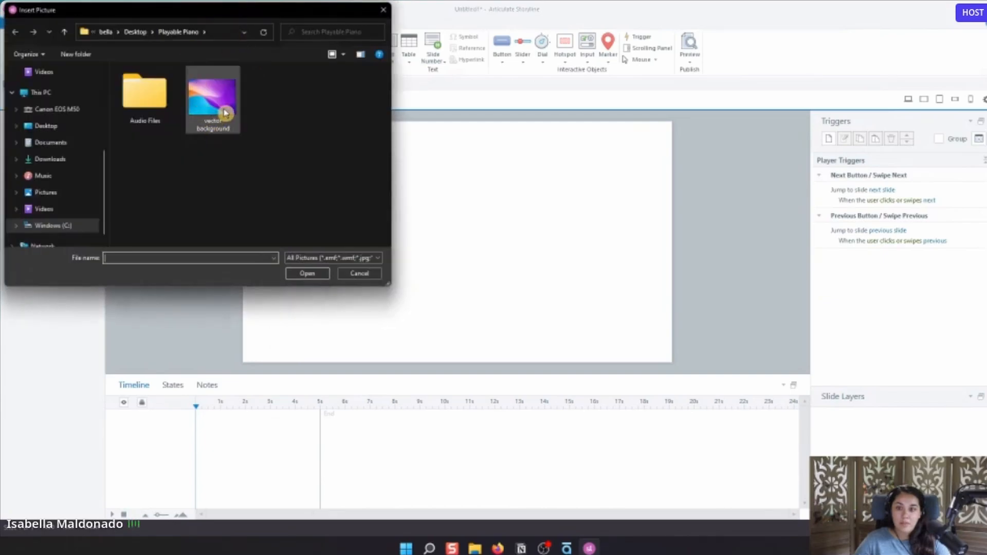
{"action": "double_click", "coordinate": [215, 121]}
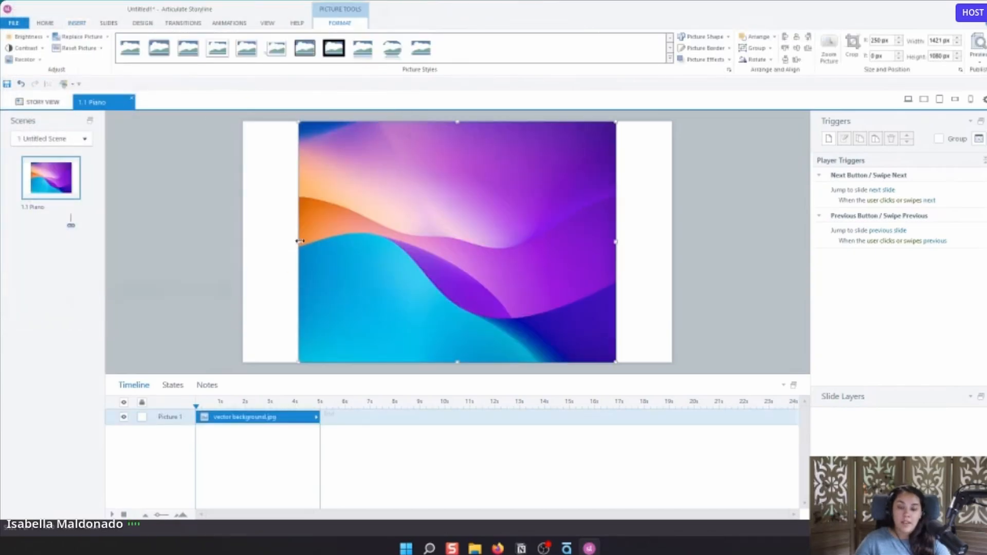
Stretch the background picture horizontally to both slide edges so it fills the 1920 by 1080 px slide.
{"action": "left_click_drag", "start_coordinate": [300, 242], "coordinate": [242, 238]}
{"action": "left_click_drag", "start_coordinate": [611, 241], "coordinate": [672, 242]}
{"action": "left_click", "coordinate": [705, 246]}
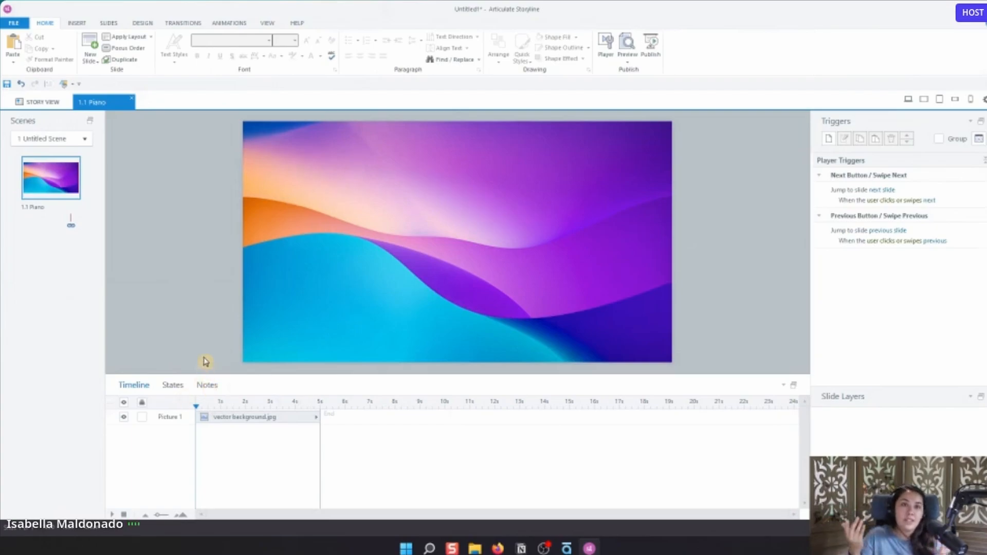
Rename the picture's timeline layer as Background and lock it.
{"action": "left_click", "coordinate": [181, 420]}
{"action": "double_click", "coordinate": [182, 418]}
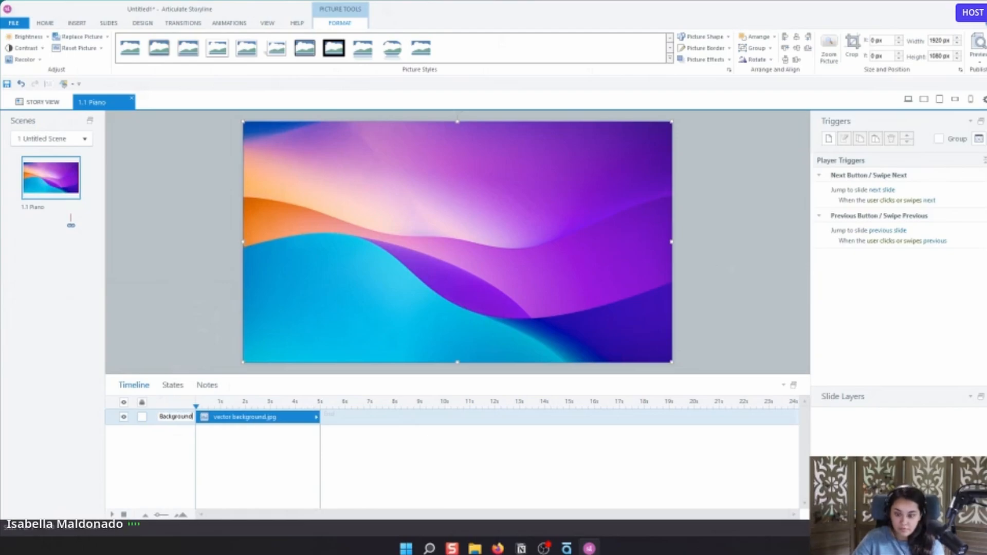
{"action": "left_click", "coordinate": [142, 418]}
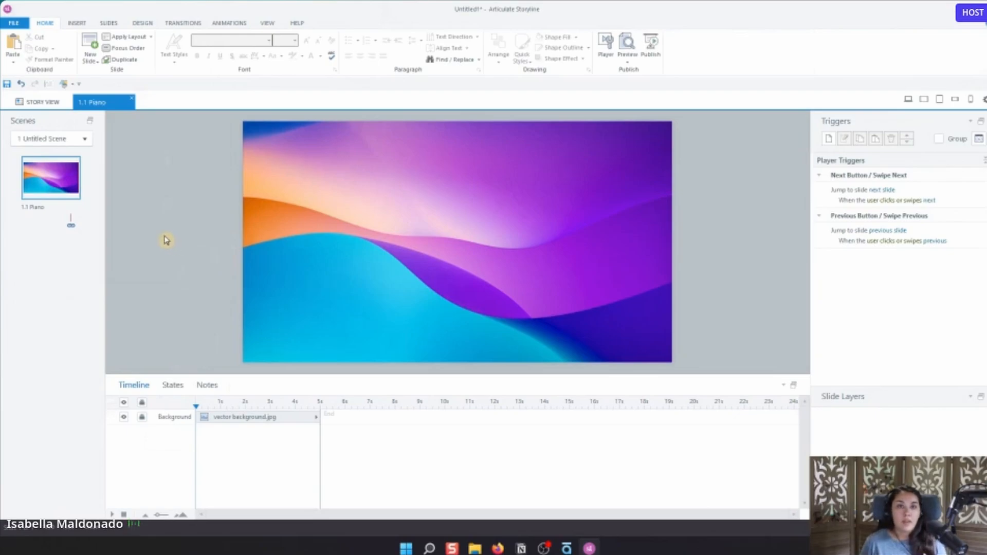
Draw a wide rectangle about 1214 px by 200 px across the middle of the slide.
{"action": "left_click", "coordinate": [88, 24]}
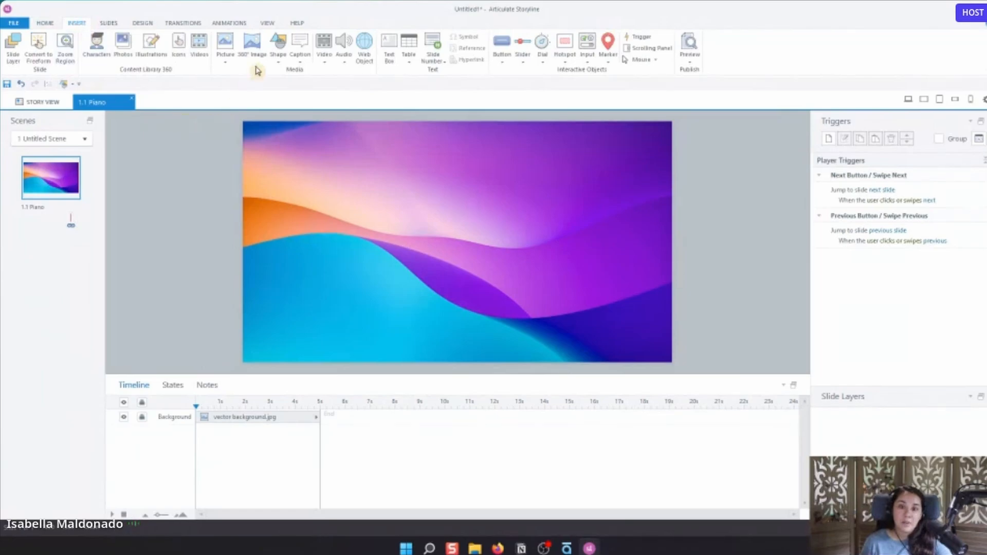
{"action": "left_click", "coordinate": [278, 48]}
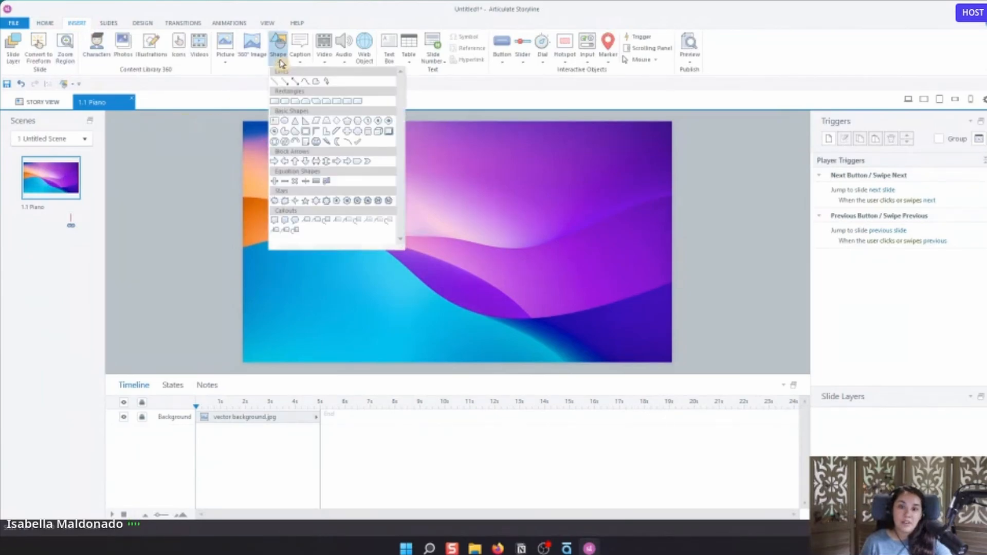
{"action": "left_click", "coordinate": [276, 101]}
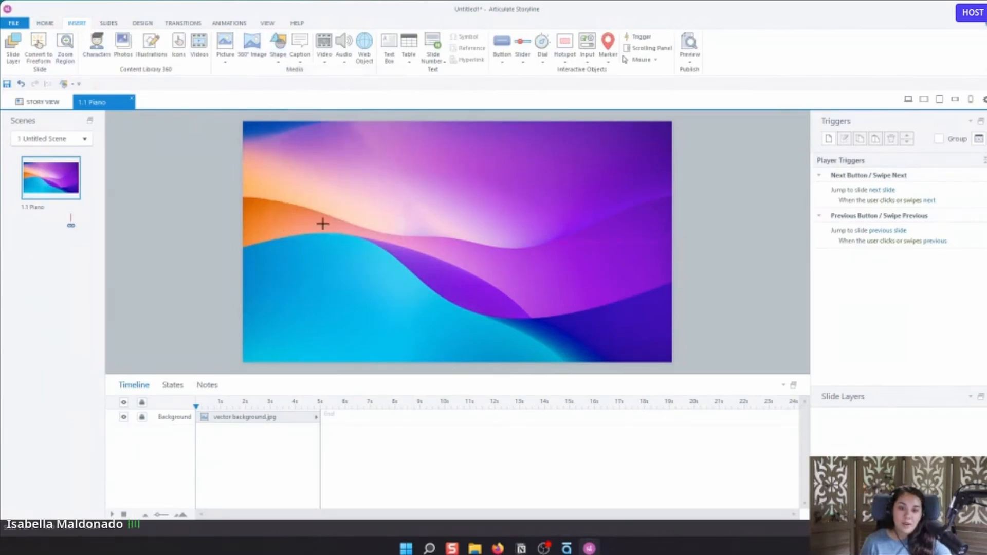
{"action": "mouse_move", "coordinate": [322, 224]}
{"action": "left_mouse_down"}
{"action": "mouse_move", "coordinate": [424, 261]}
{"action": "mouse_move", "coordinate": [594, 267]}
{"action": "left_mouse_up"}
Switch to Firefox to examine the finished piano example's body shapes, and return to Articulate Storyline.
{"action": "mouse_move", "coordinate": [497, 547]}
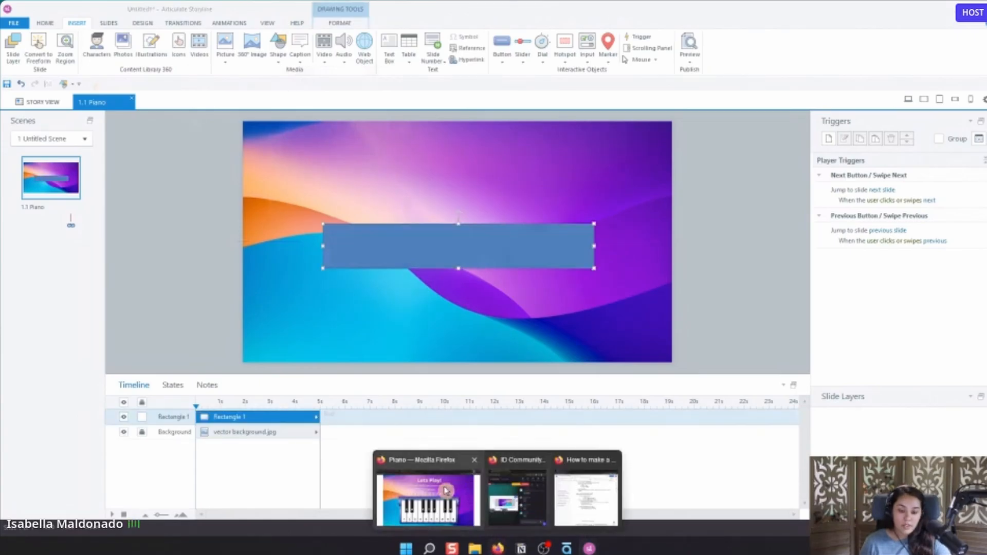
{"action": "left_click", "coordinate": [446, 491]}
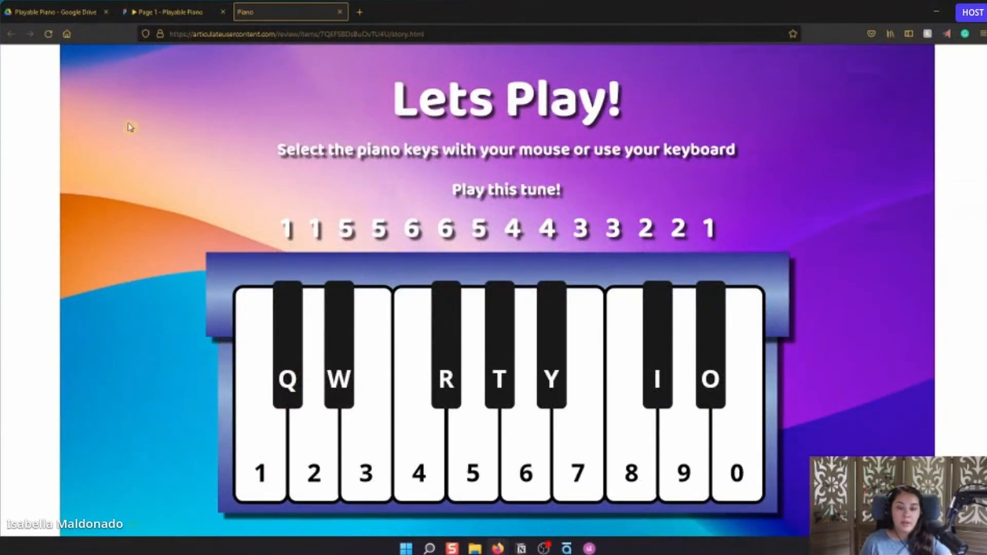
{"action": "left_click", "coordinate": [936, 11]}
Move the rectangle to about X 330 px, Y 477 px on the slide.
{"action": "left_click_drag", "start_coordinate": [383, 244], "coordinate": [379, 240]}
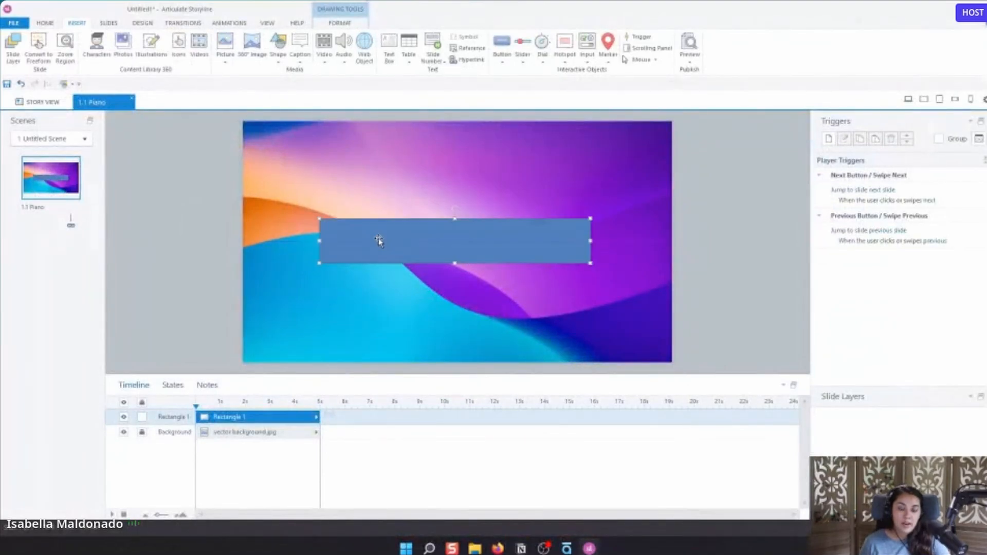
{"action": "left_click", "coordinate": [375, 225]}
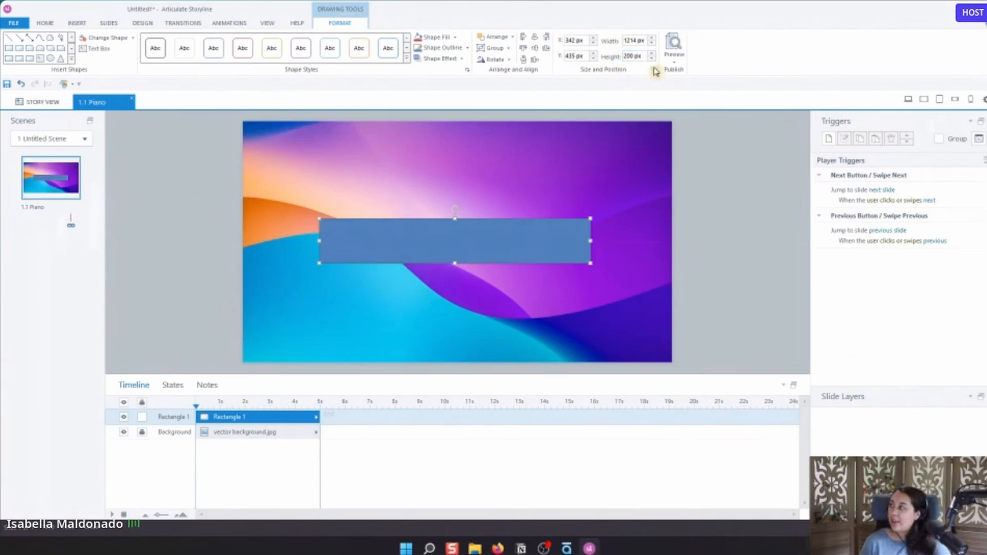
{"action": "left_click_drag", "start_coordinate": [554, 229], "coordinate": [553, 239]}
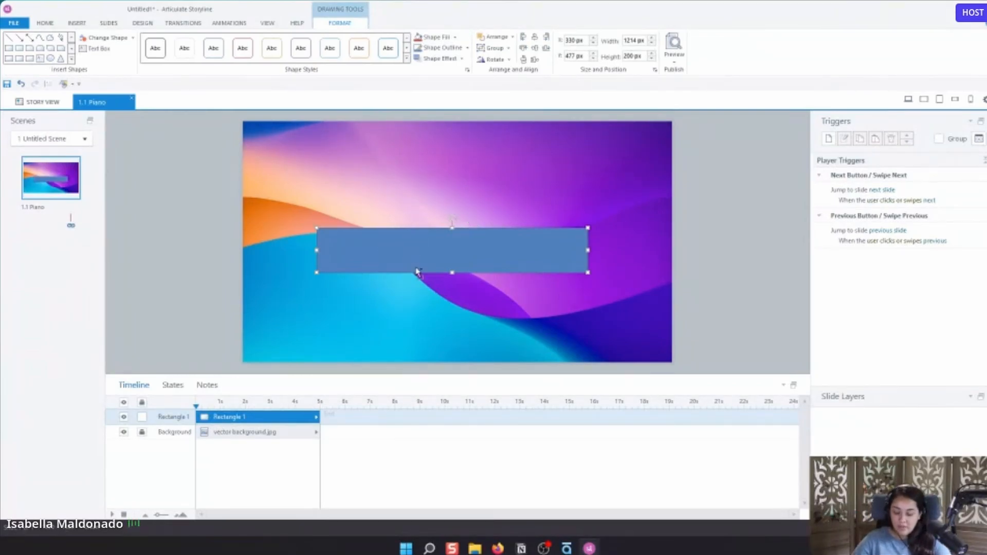
Duplicate the rectangle, place the copy lower over the original, and resize it to about 1132 px by 398 px.
{"action": "key", "text": "ctrl+d"}
{"action": "left_click_drag", "start_coordinate": [434, 273], "coordinate": [439, 304]}
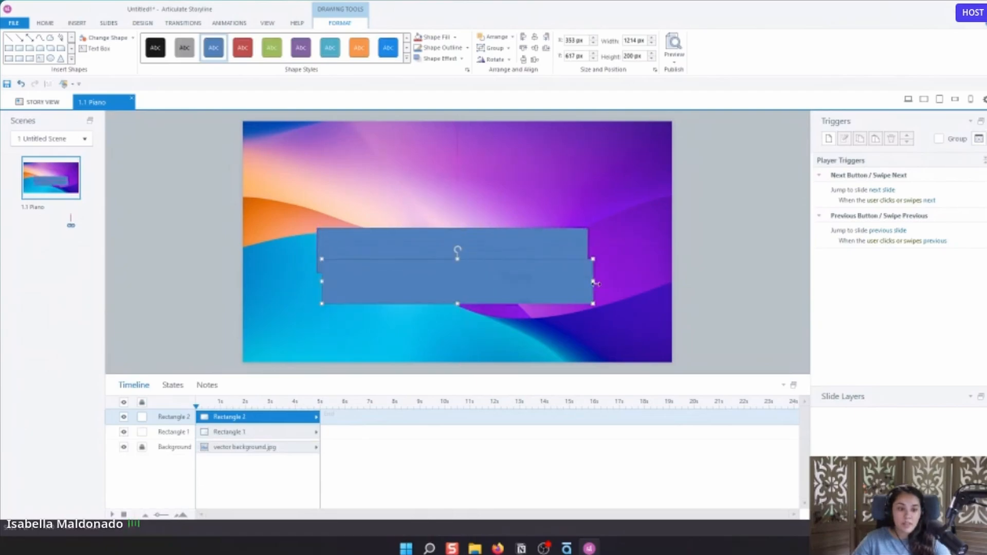
{"action": "left_click_drag", "start_coordinate": [593, 280], "coordinate": [559, 280]}
{"action": "left_click_drag", "start_coordinate": [449, 284], "coordinate": [456, 275]}
{"action": "left_click_drag", "start_coordinate": [562, 299], "coordinate": [577, 340]}
Widen the upper rectangle to about 1300 px and move it to about X 293 px, Y 449 px.
{"action": "left_click", "coordinate": [389, 243]}
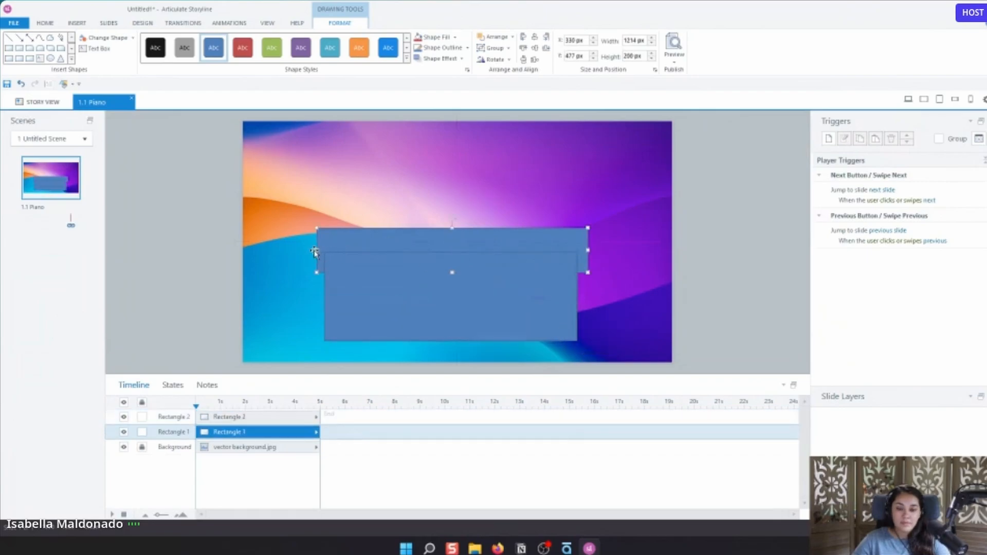
{"action": "left_click_drag", "start_coordinate": [315, 250], "coordinate": [298, 251]}
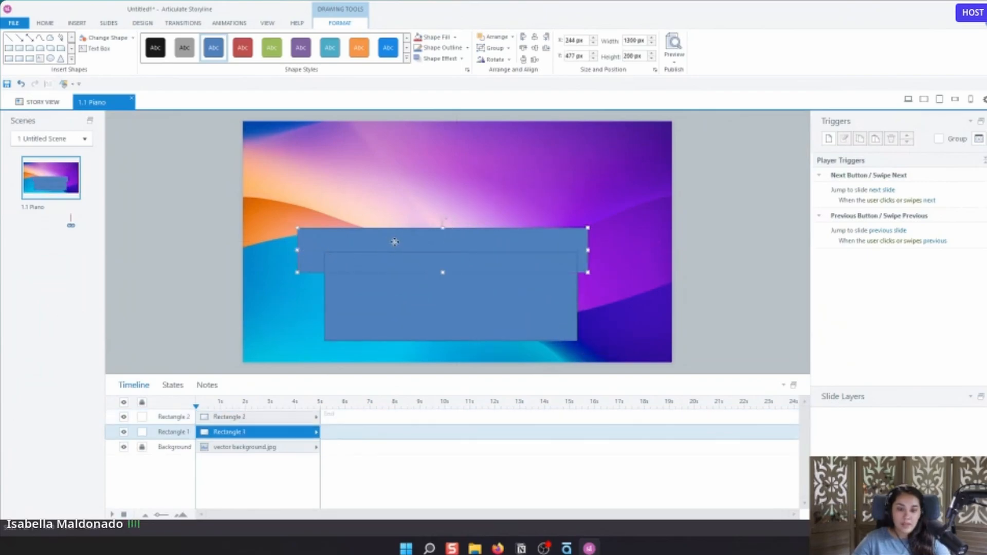
{"action": "left_click_drag", "start_coordinate": [392, 240], "coordinate": [402, 234]}
Shift the lower rectangle up and outward, and widen it to about 1209 px.
{"action": "left_click", "coordinate": [397, 299]}
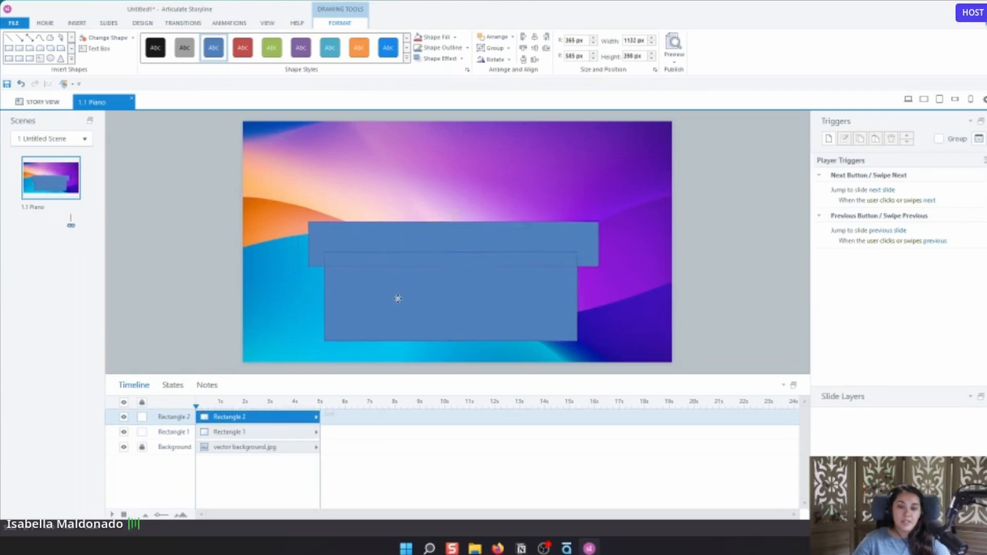
{"action": "left_click_drag", "start_coordinate": [395, 301], "coordinate": [396, 301]}
{"action": "left_click_drag", "start_coordinate": [572, 293], "coordinate": [588, 294]}
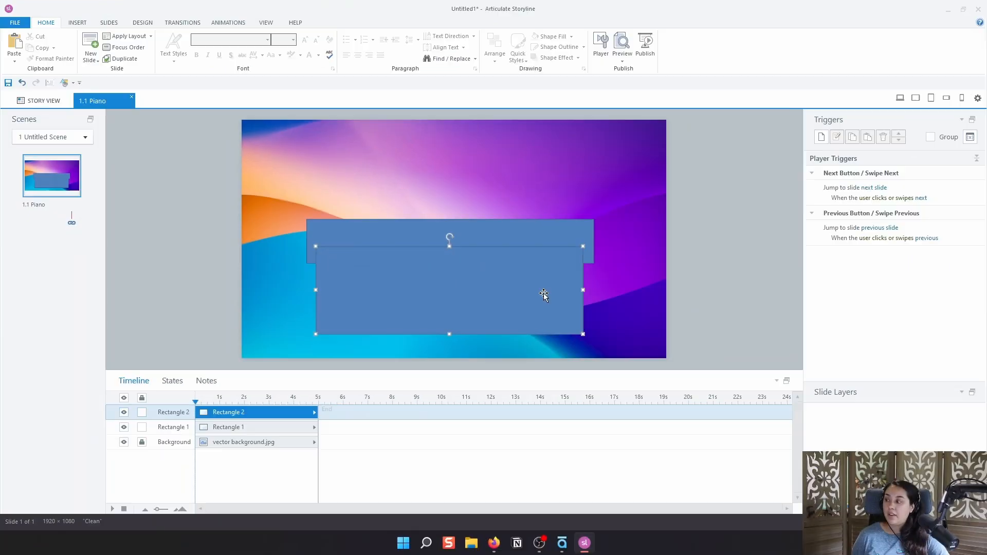
Raise both rectangles slightly and enlarge the lower one to about 1246 px by 466 px.
{"action": "left_click", "coordinate": [529, 234]}
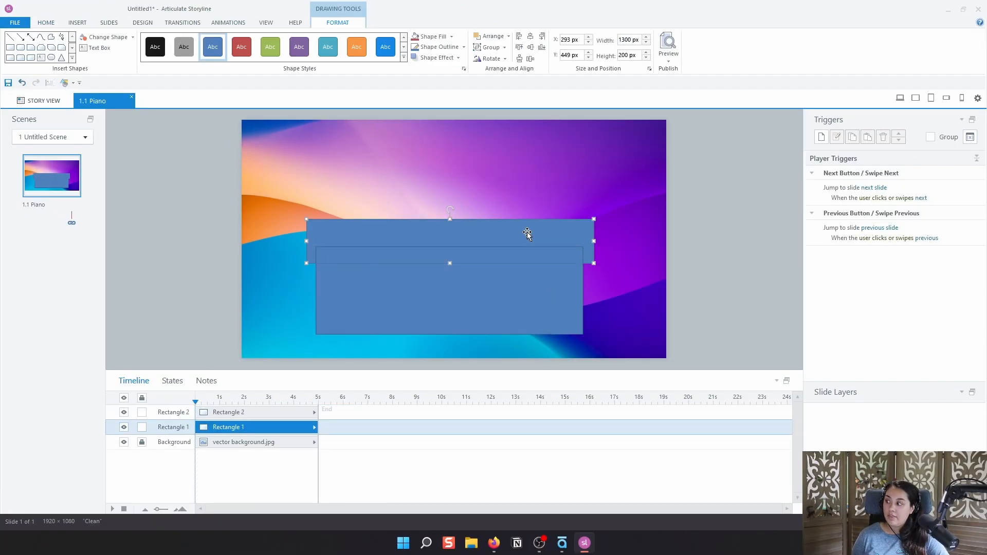
{"action": "left_click_drag", "start_coordinate": [518, 236], "coordinate": [516, 230]}
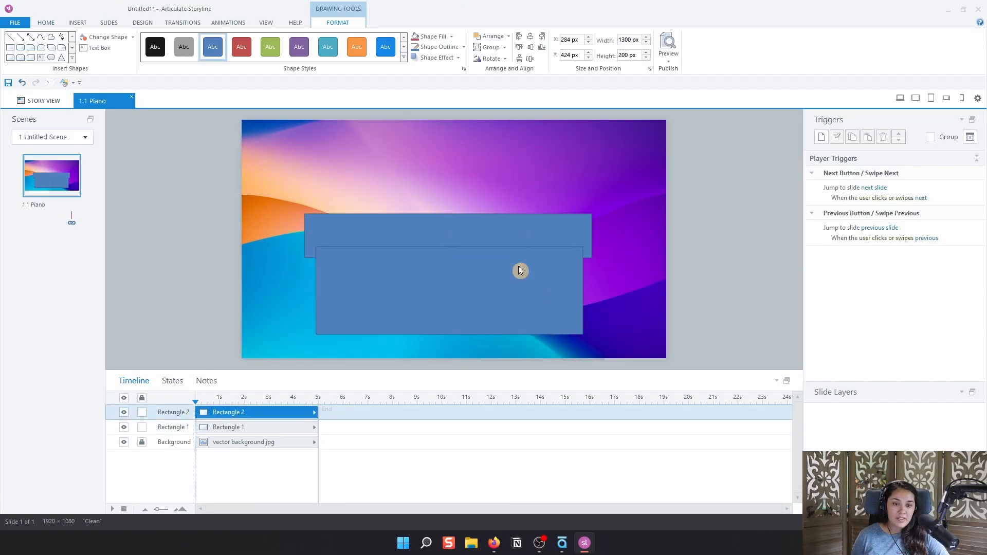
{"action": "mouse_move", "coordinate": [518, 266]}
{"action": "left_mouse_down"}
{"action": "mouse_move", "coordinate": [485, 287]}
{"action": "mouse_move", "coordinate": [512, 262]}
{"action": "left_mouse_up"}
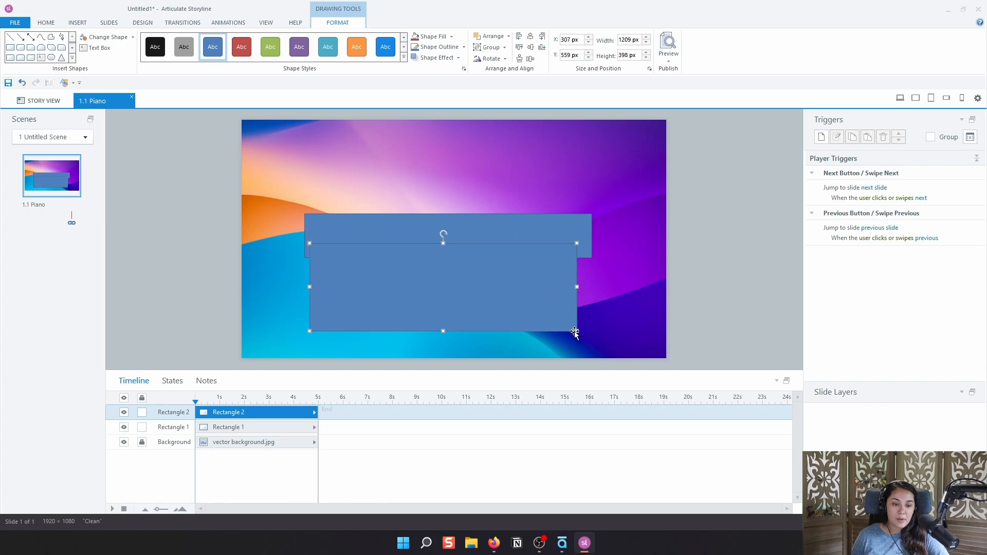
{"action": "left_click_drag", "start_coordinate": [575, 332], "coordinate": [583, 348]}
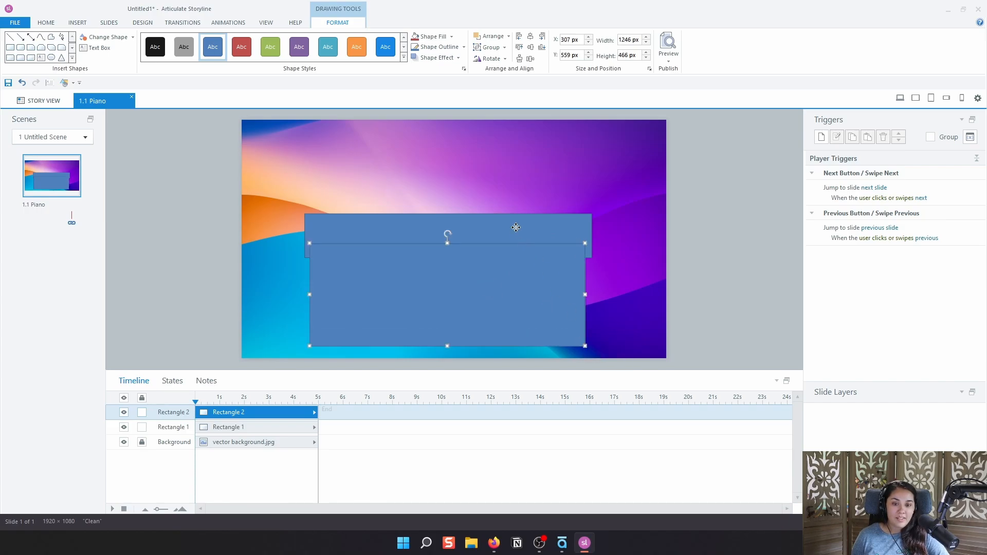
Widen the upper rectangle to about 1348 px and center it over the lower one.
{"action": "left_click", "coordinate": [516, 227]}
{"action": "left_click_drag", "start_coordinate": [592, 235], "coordinate": [603, 236]}
{"action": "left_click_drag", "start_coordinate": [396, 222], "coordinate": [384, 220]}
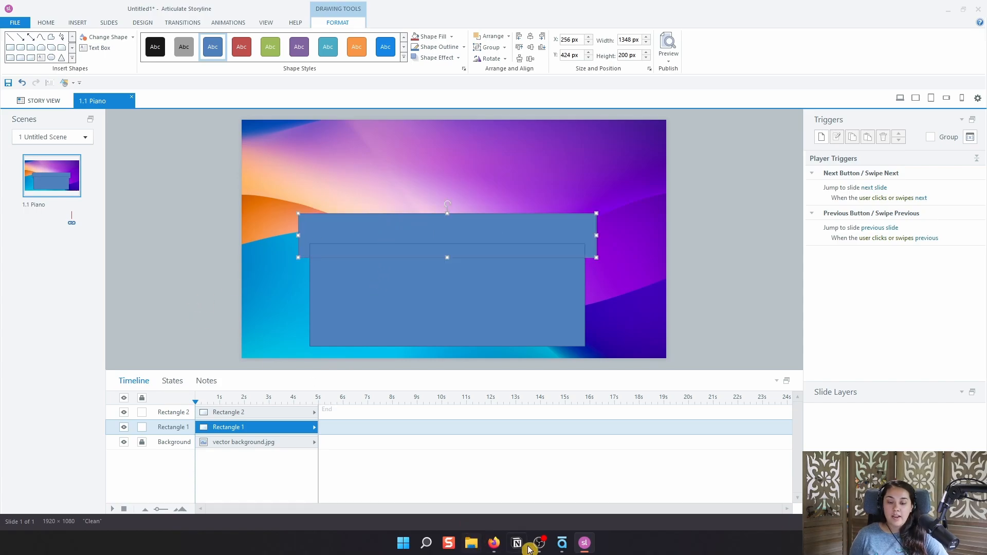
Switch to Firefox to examine the gradient coloring of the finished piano's body, and return to Articulate Storyline.
{"action": "mouse_move", "coordinate": [494, 542]}
{"action": "left_click", "coordinate": [430, 493]}
{"action": "key", "text": "super+Up"}
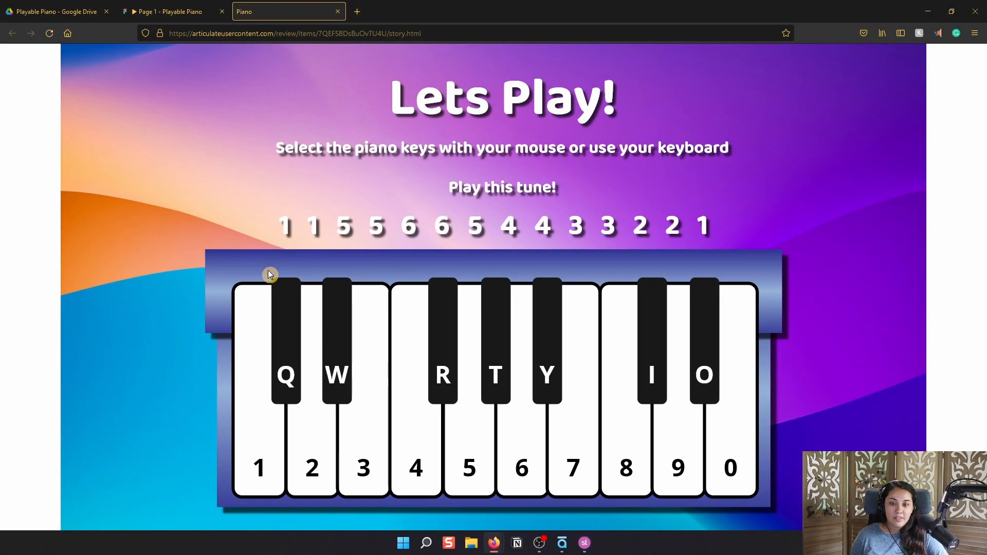
{"action": "key", "text": "super+Down"}
{"action": "key", "text": "super+Down"}
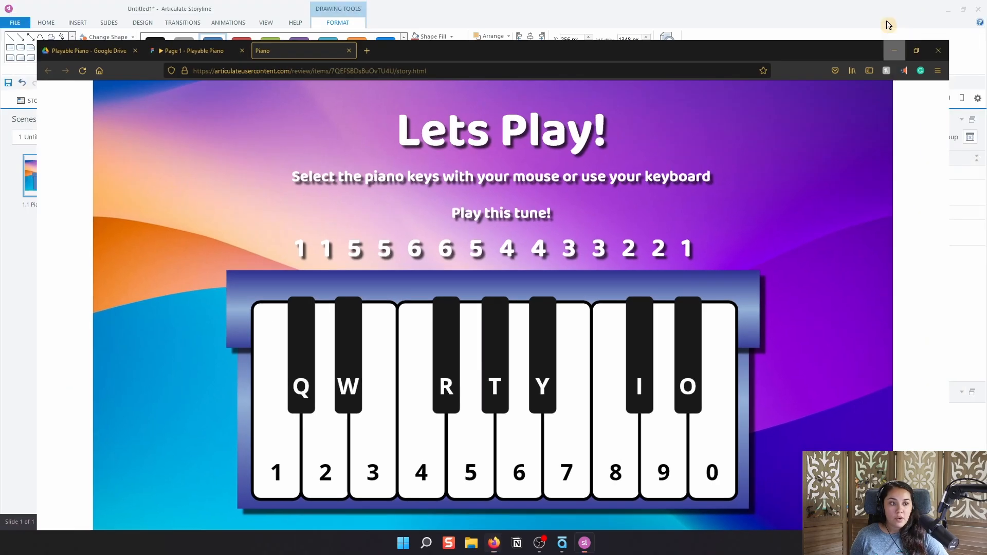
Apply a gradient fill to the upper rectangle through Format Shape, moving the dialog clear of the shape.
{"action": "right_click", "coordinate": [337, 227]}
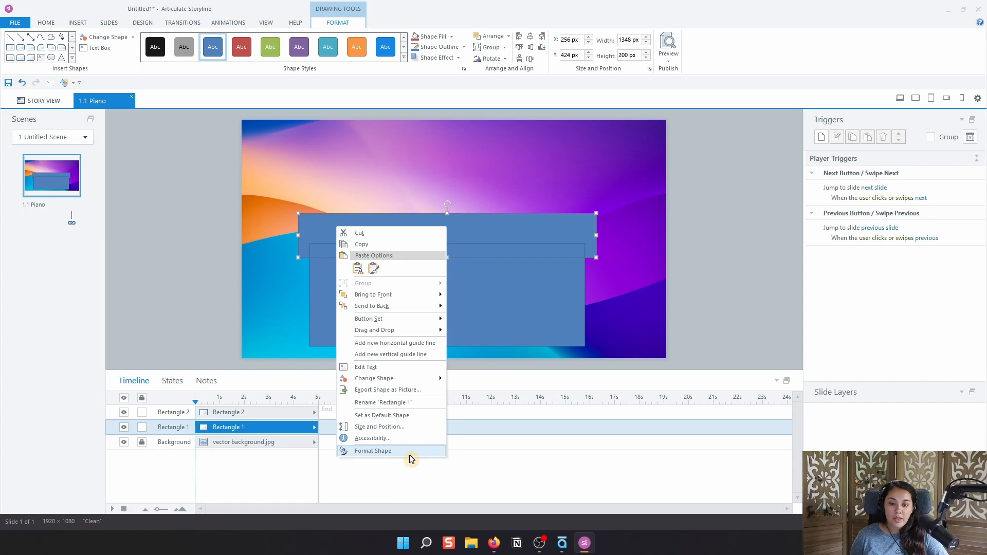
{"action": "left_click", "coordinate": [447, 240]}
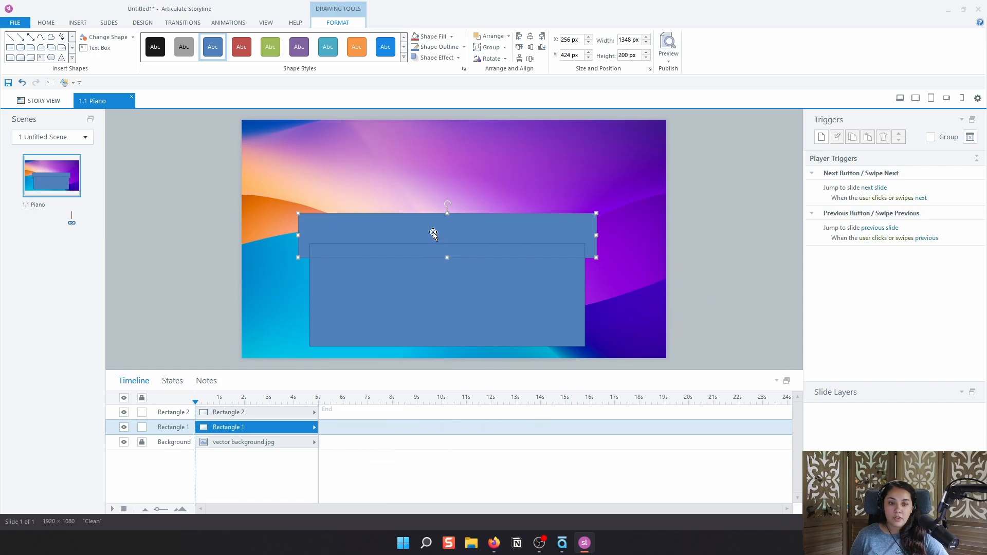
{"action": "right_click", "coordinate": [432, 231]}
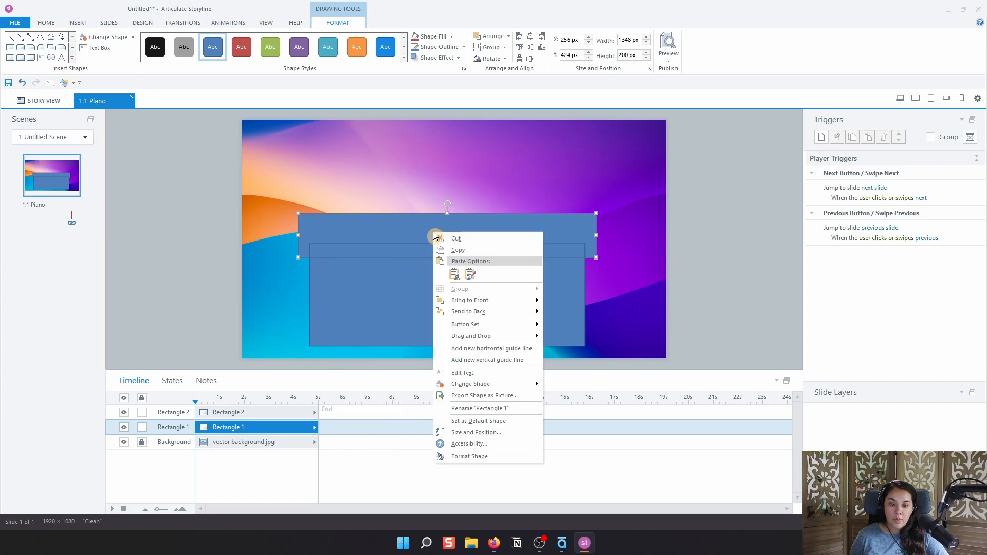
{"action": "left_click", "coordinate": [514, 459]}
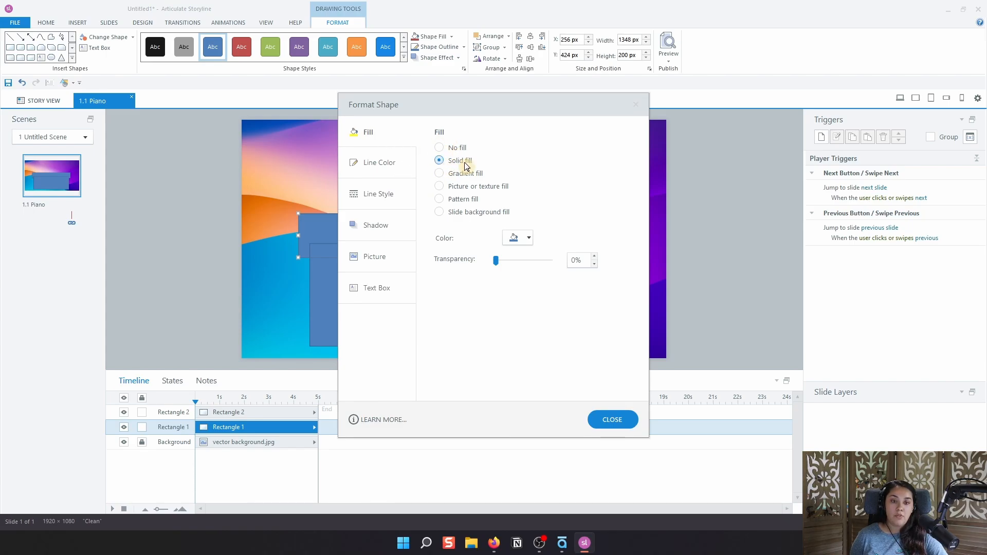
{"action": "left_click", "coordinate": [454, 179]}
{"action": "left_click_drag", "start_coordinate": [456, 113], "coordinate": [729, 83]}
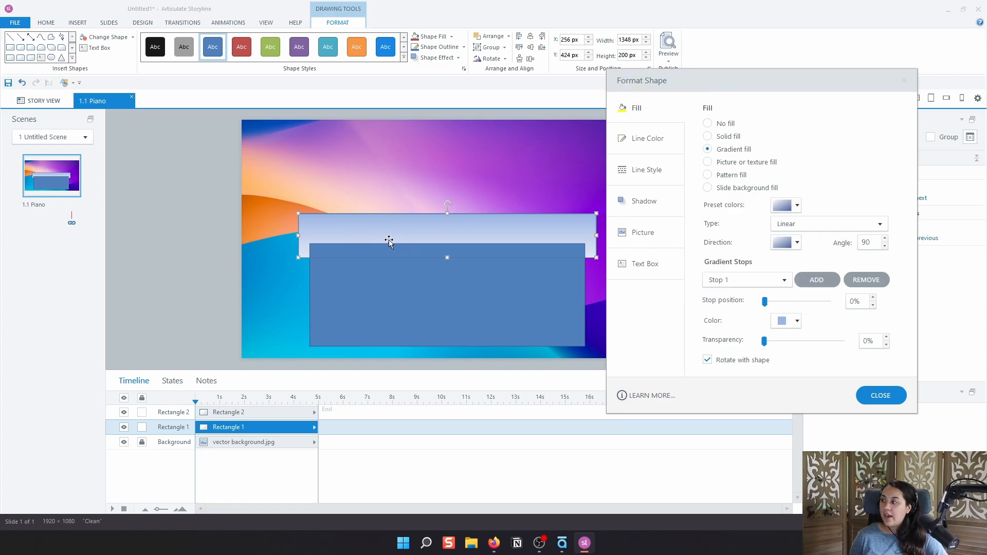
Try a Rectangular gradient type and a banded blue preset on the upper rectangle.
{"action": "left_click", "coordinate": [794, 224]}
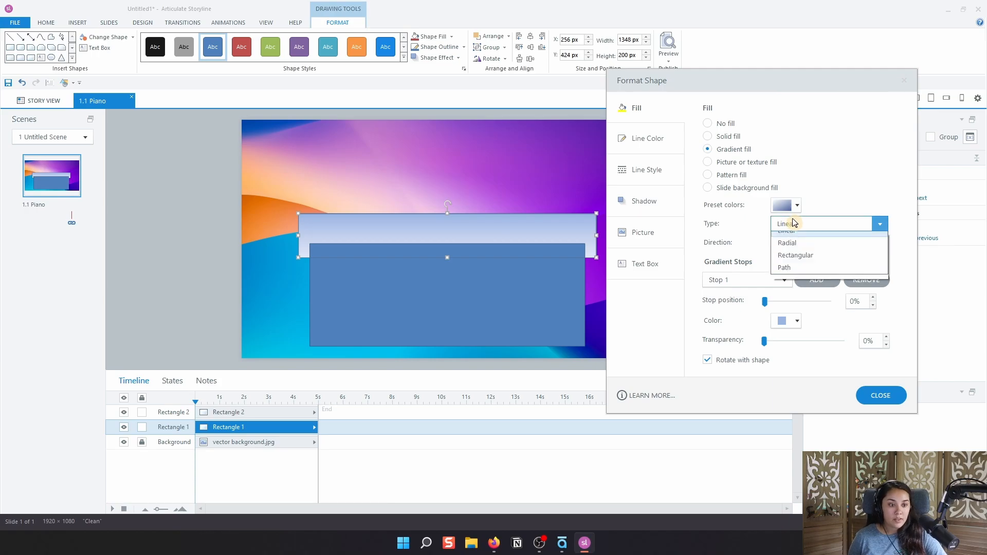
{"action": "left_click", "coordinate": [803, 255]}
{"action": "left_click", "coordinate": [790, 210]}
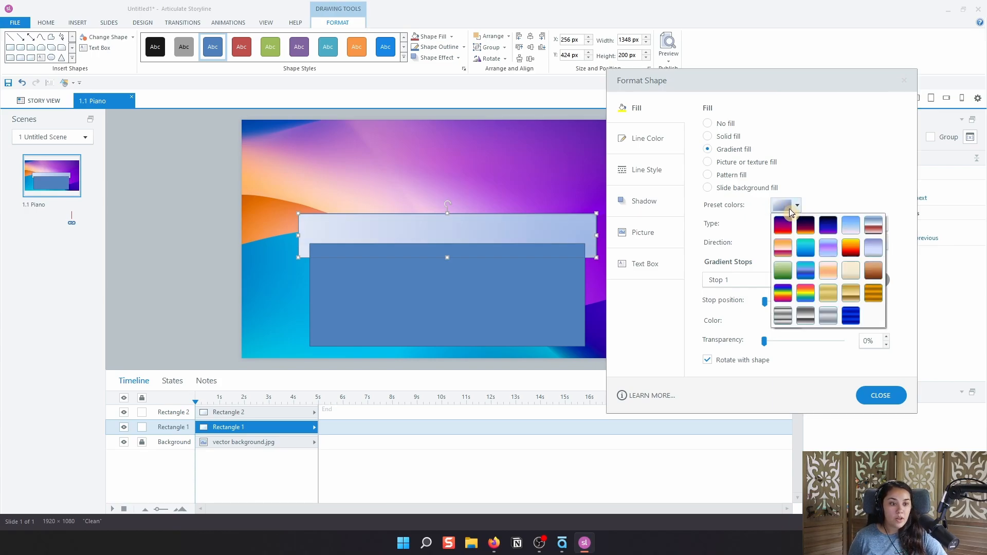
{"action": "left_click", "coordinate": [805, 270]}
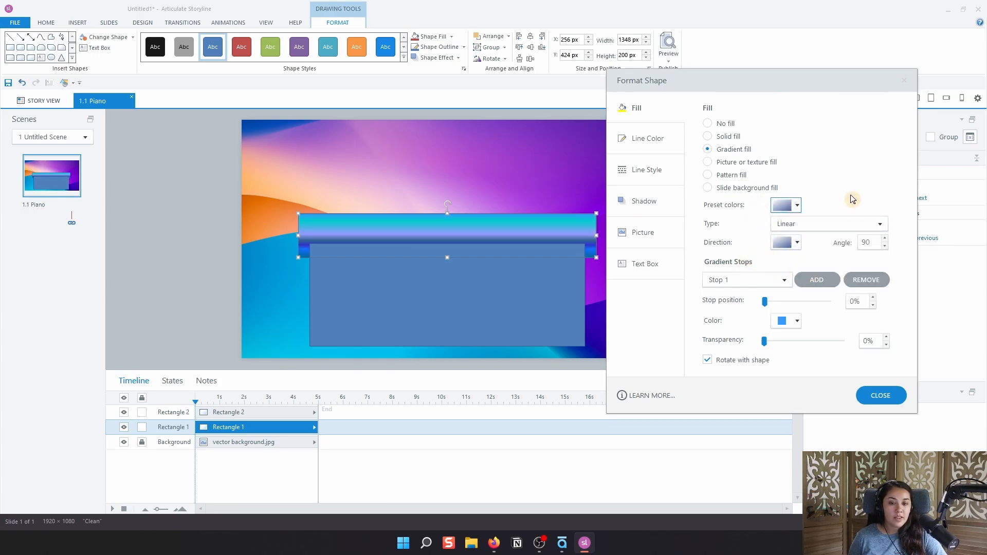
Give the upper rectangle's gradient fill the Linear type and the Daybreak preset colors.
{"action": "left_click", "coordinate": [802, 223]}
{"action": "left_click", "coordinate": [794, 235]}
{"action": "left_click", "coordinate": [790, 206]}
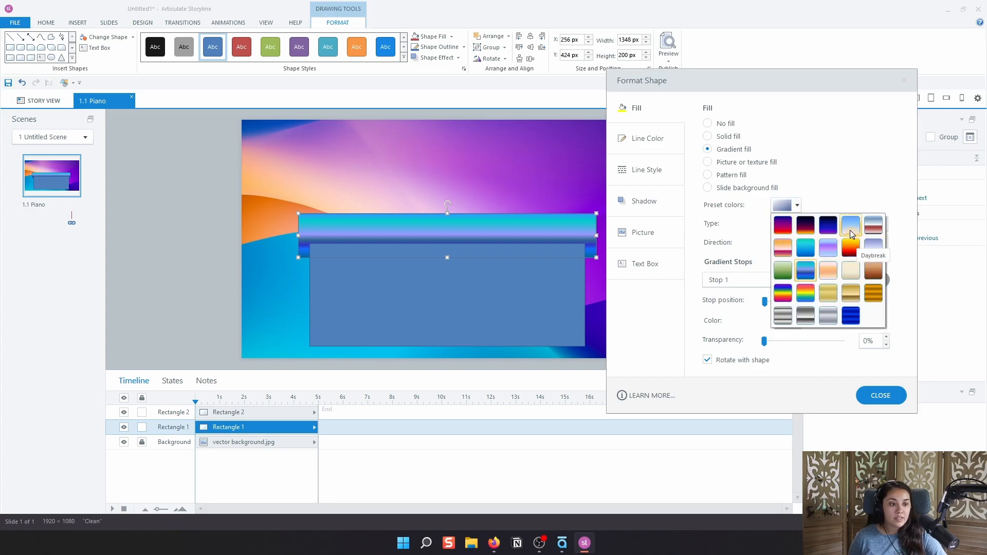
{"action": "left_click", "coordinate": [850, 229]}
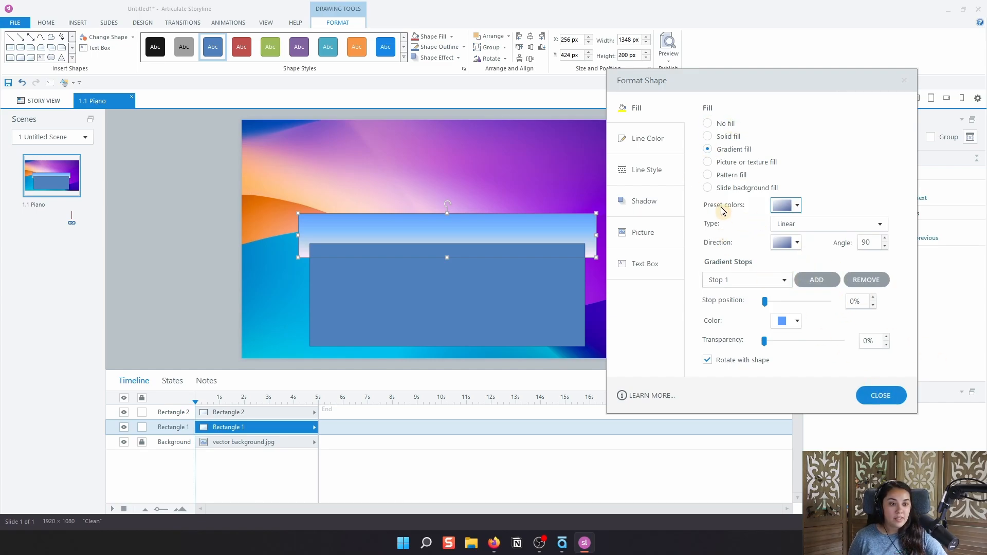
{"action": "left_click", "coordinate": [817, 224]}
{"action": "left_click", "coordinate": [813, 229]}
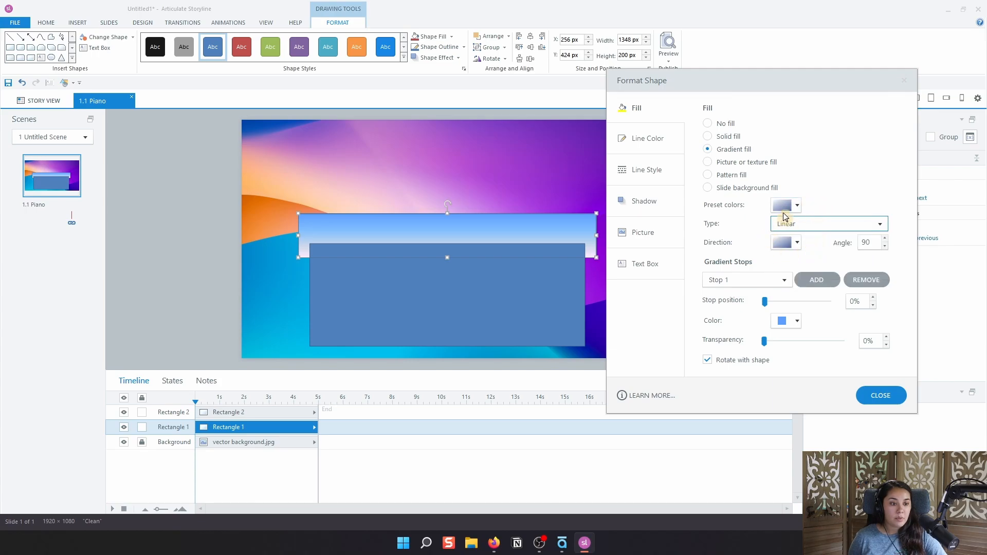
{"action": "left_click", "coordinate": [784, 211]}
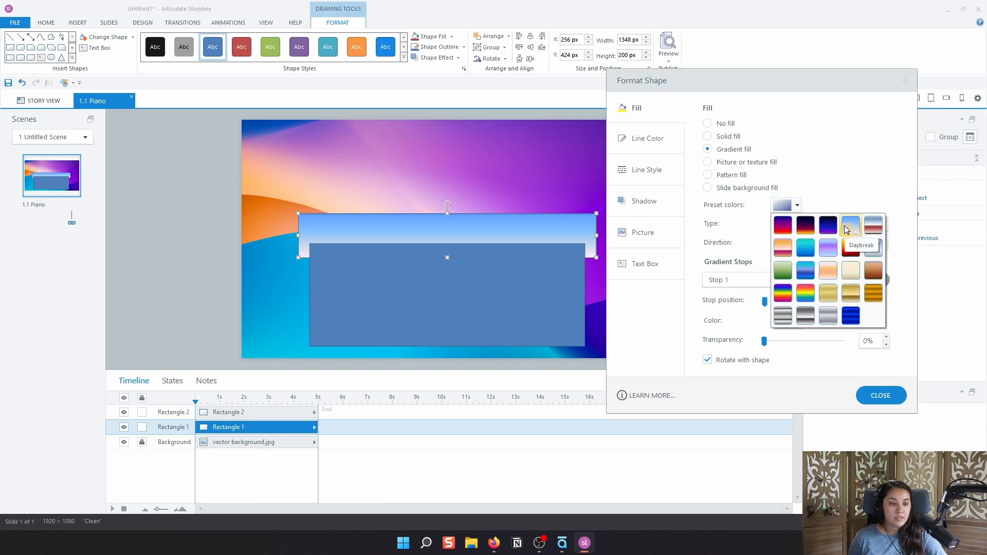
{"action": "left_click", "coordinate": [853, 197]}
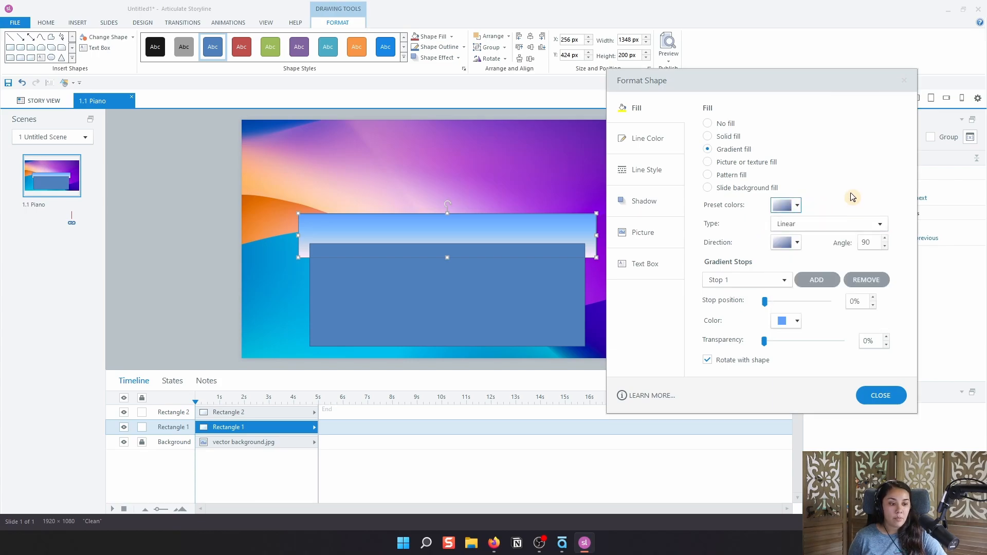
Apply a gradient fill with the Daybreak preset to the lower rectangle and close the Format Shape dialog.
{"action": "left_click", "coordinate": [553, 335]}
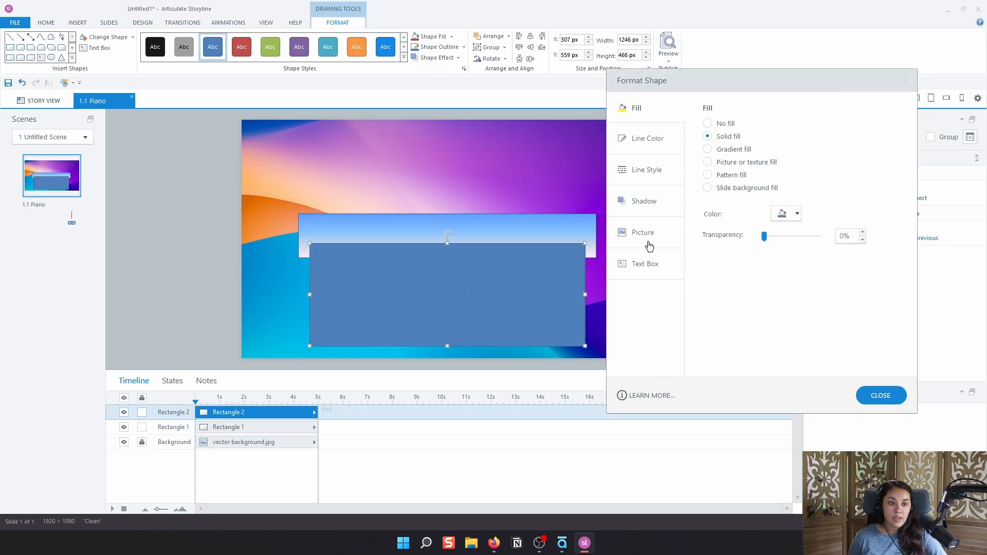
{"action": "left_click", "coordinate": [727, 150]}
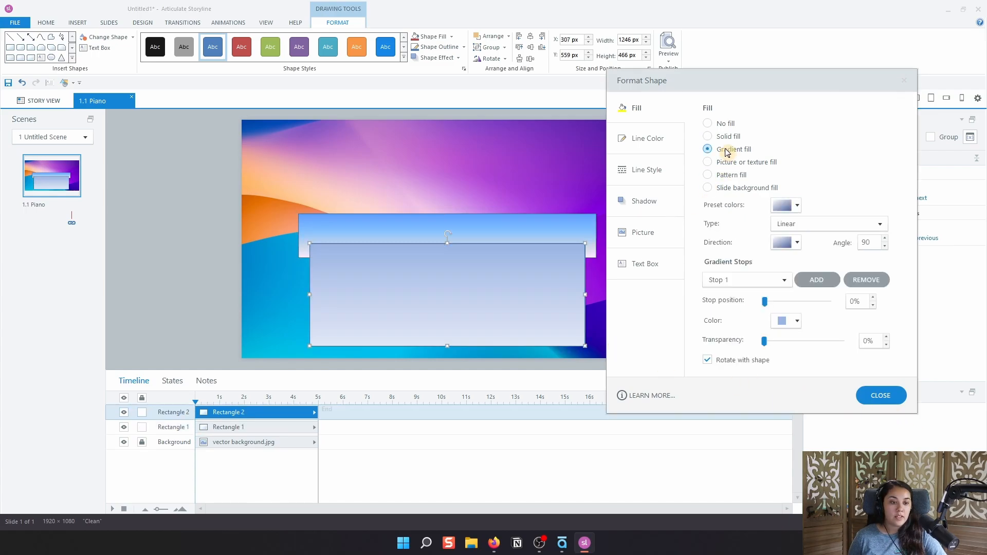
{"action": "left_click", "coordinate": [786, 206]}
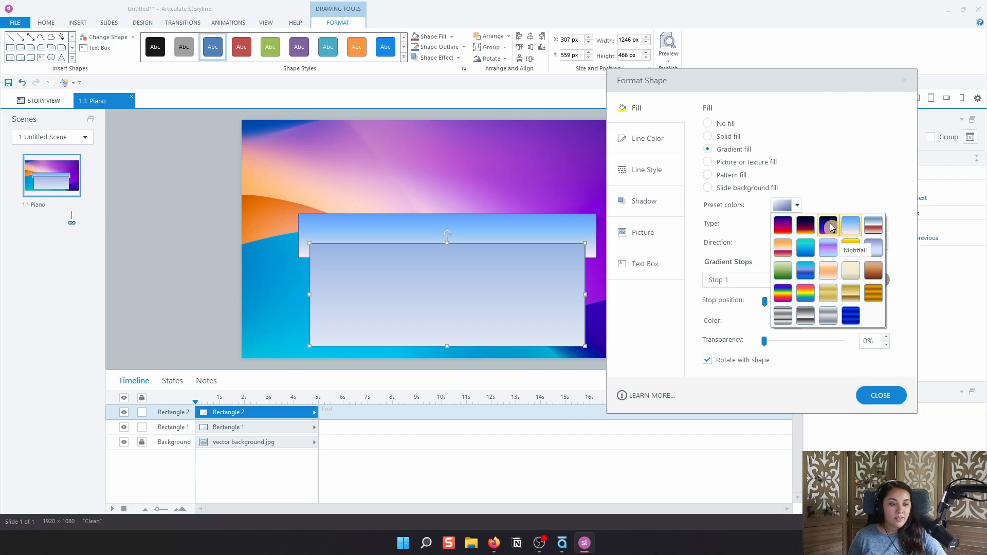
{"action": "left_click", "coordinate": [850, 224]}
{"action": "left_click", "coordinate": [707, 188]}
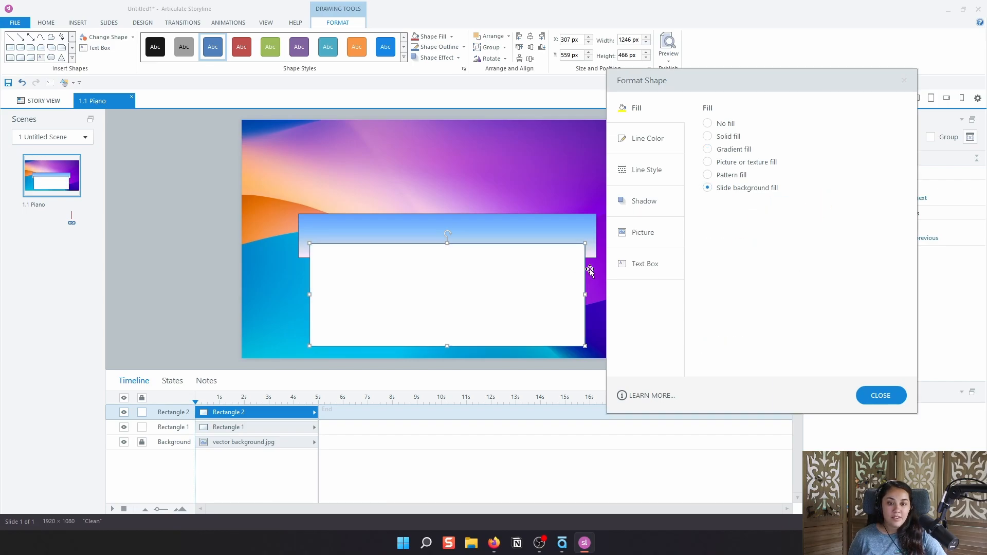
{"action": "left_click", "coordinate": [738, 149]}
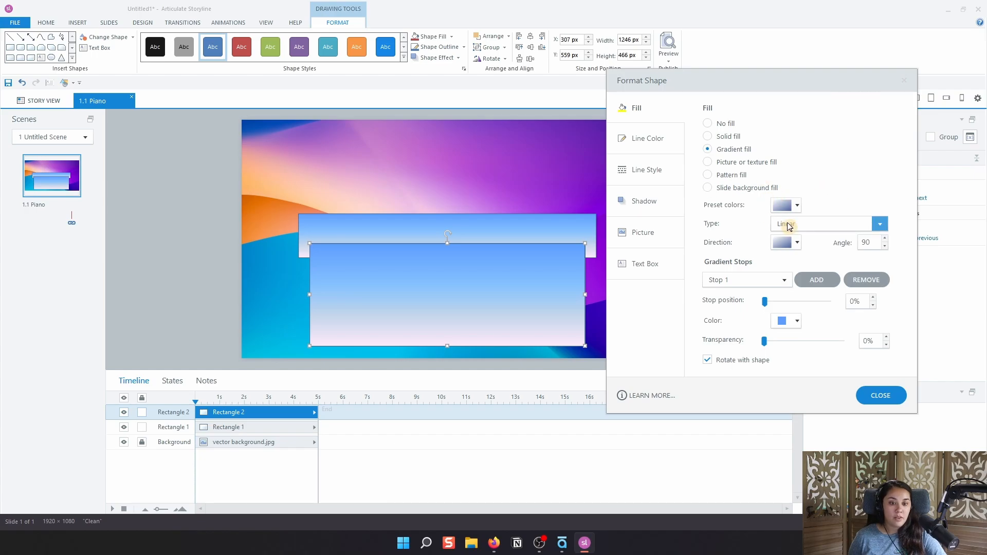
{"action": "left_click", "coordinate": [786, 205]}
{"action": "left_click", "coordinate": [848, 230]}
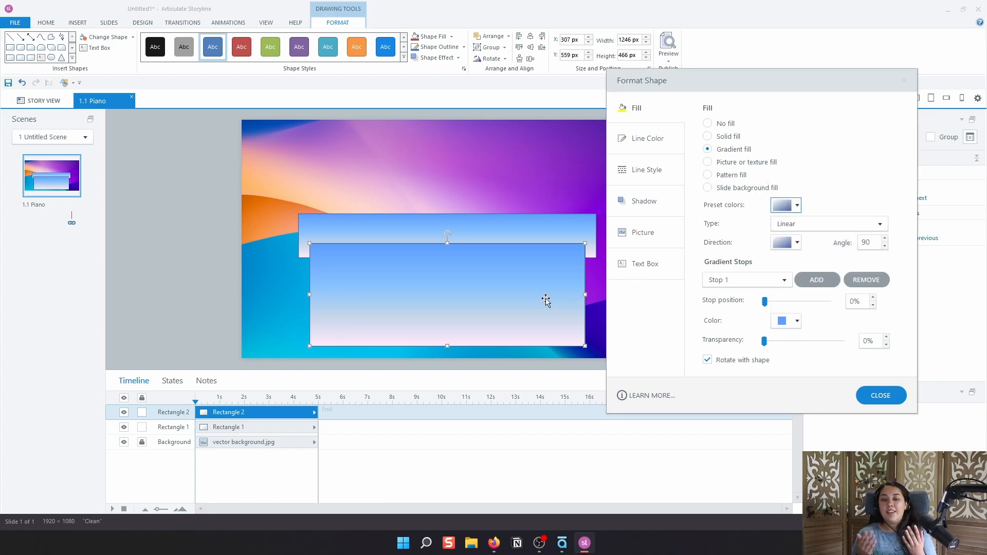
{"action": "left_click", "coordinate": [898, 395]}
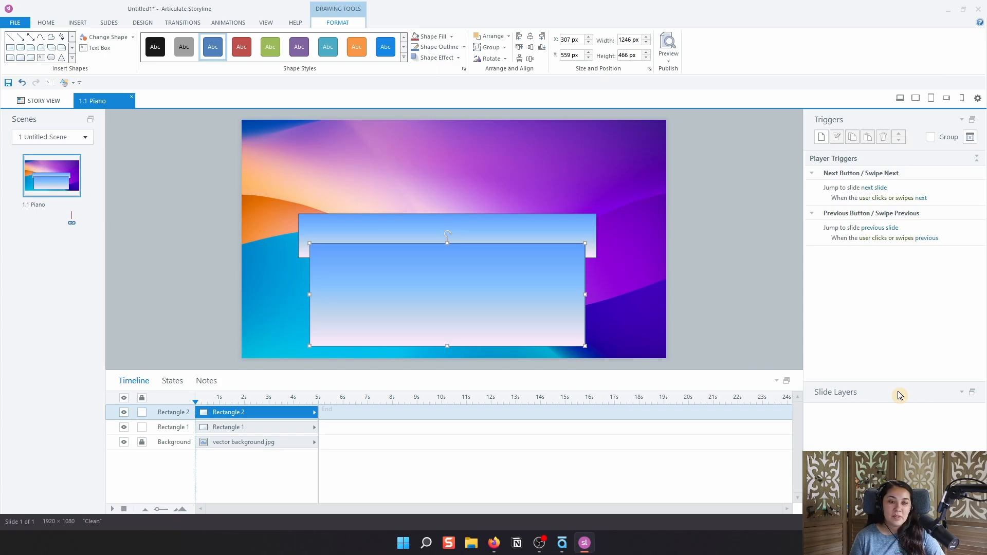
{"action": "left_click", "coordinate": [695, 299]}
{"action": "left_click", "coordinate": [537, 274]}
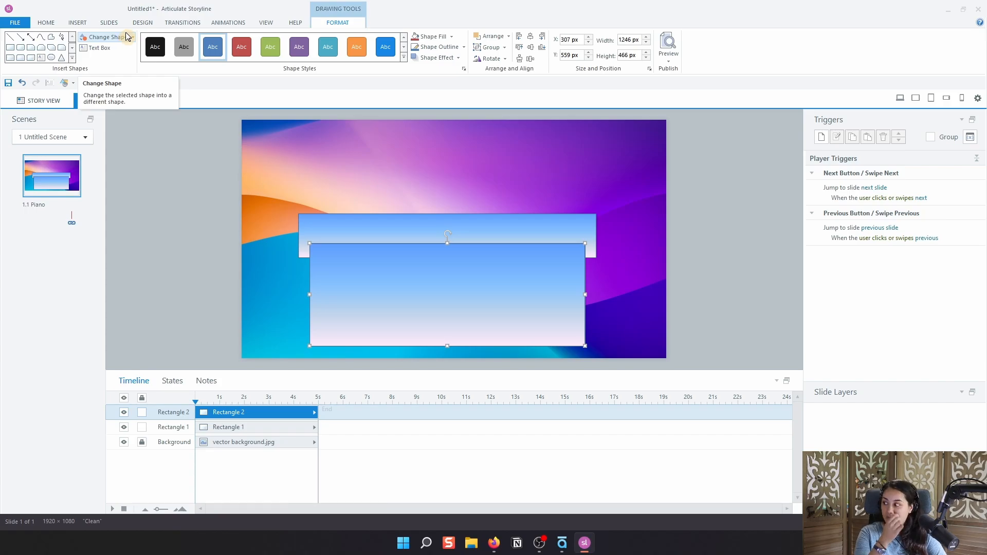
Draw a tall rounded rectangle about 109 px by 439 px near the left end of the piano body as the first key.
{"action": "left_click", "coordinate": [87, 25]}
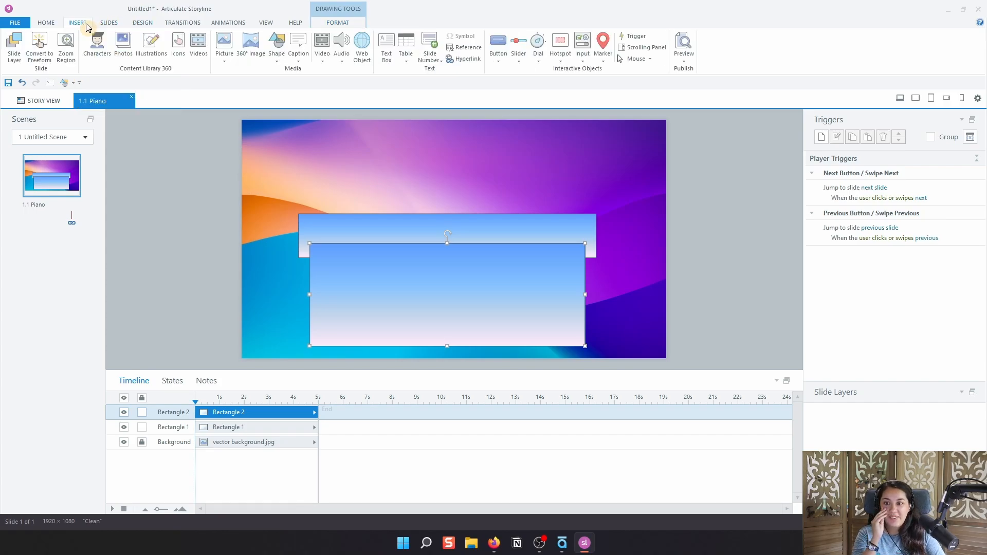
{"action": "left_click", "coordinate": [277, 45]}
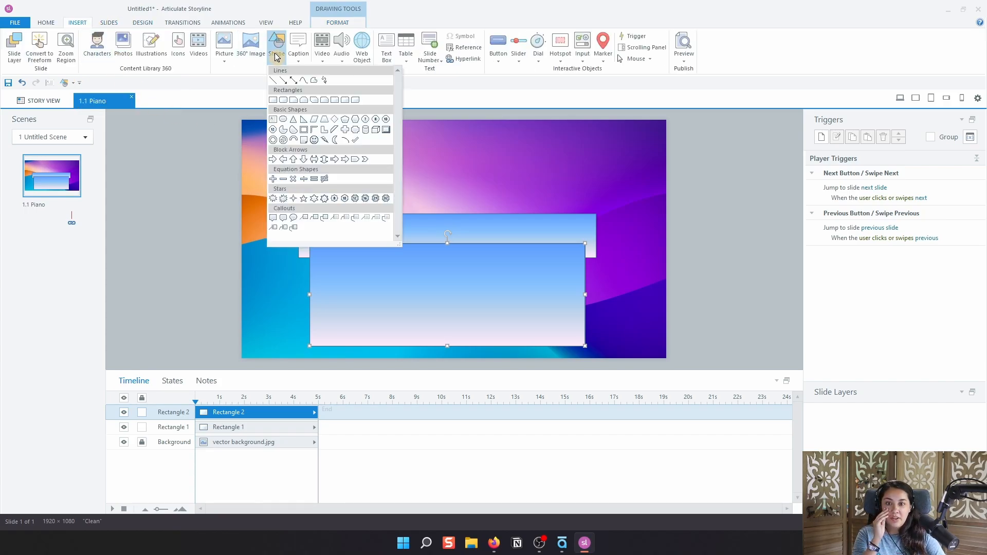
{"action": "left_click", "coordinate": [284, 103]}
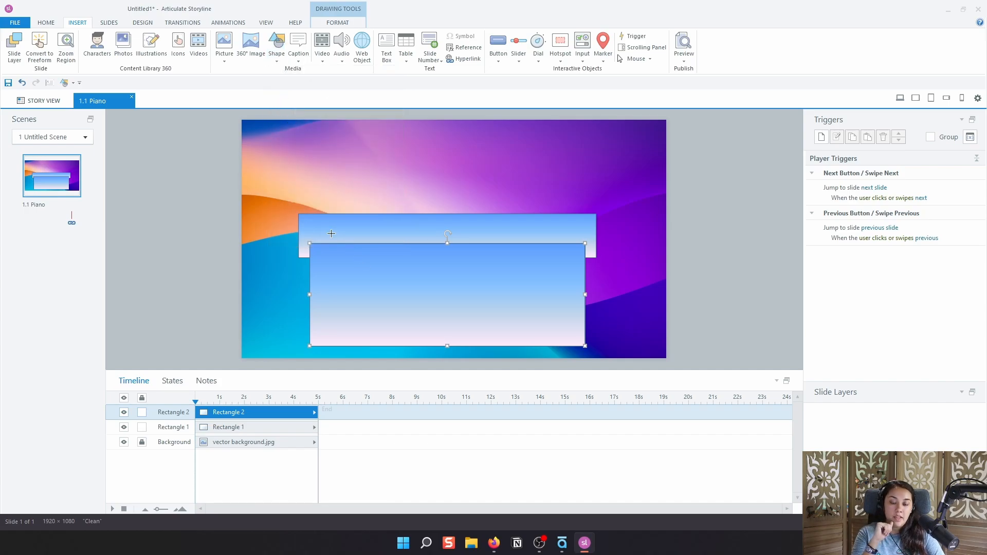
{"action": "left_click_drag", "start_coordinate": [318, 230], "coordinate": [342, 327]}
Fill the rounded key rectangle with white and color its outline black.
{"action": "left_click", "coordinate": [348, 24]}
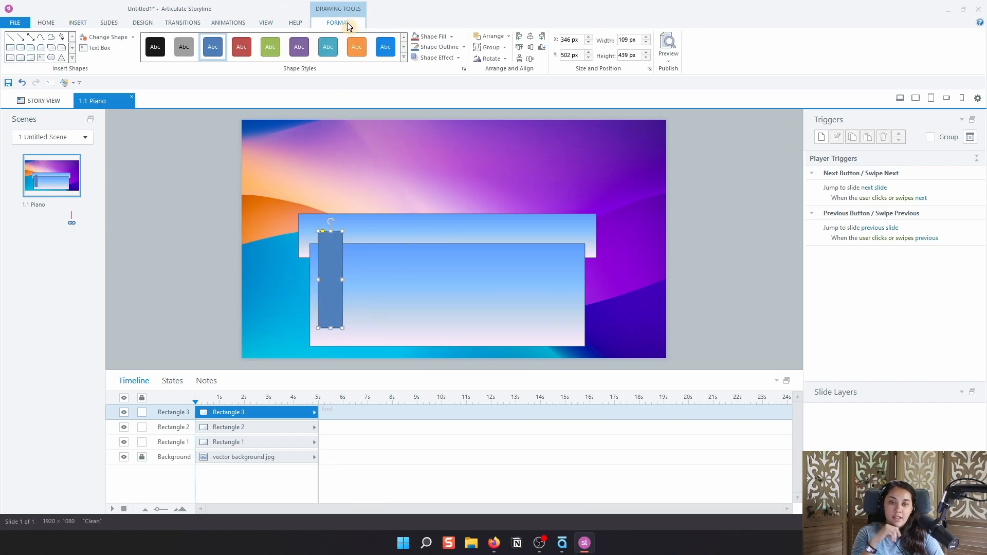
{"action": "left_click", "coordinate": [450, 37]}
{"action": "left_click", "coordinate": [415, 56]}
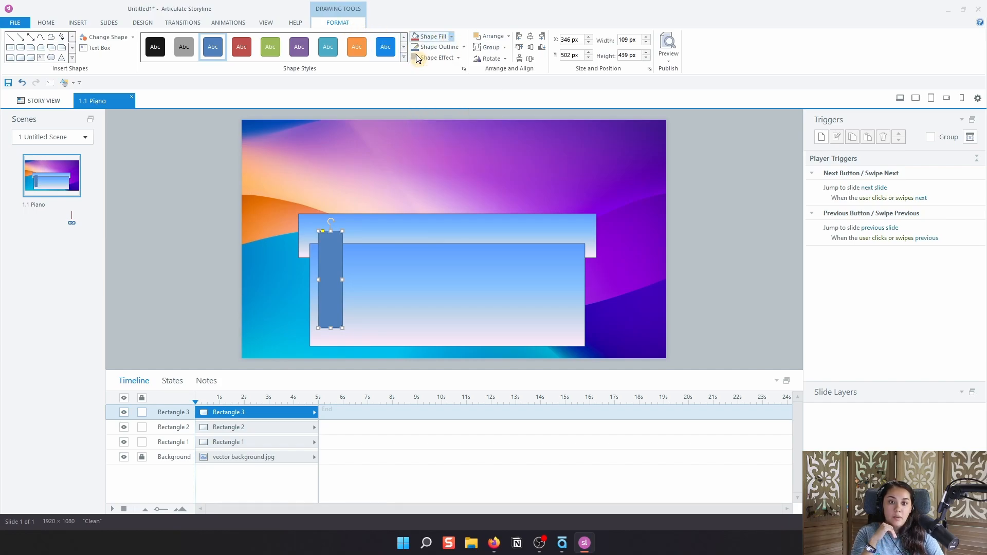
{"action": "left_click", "coordinate": [463, 47]}
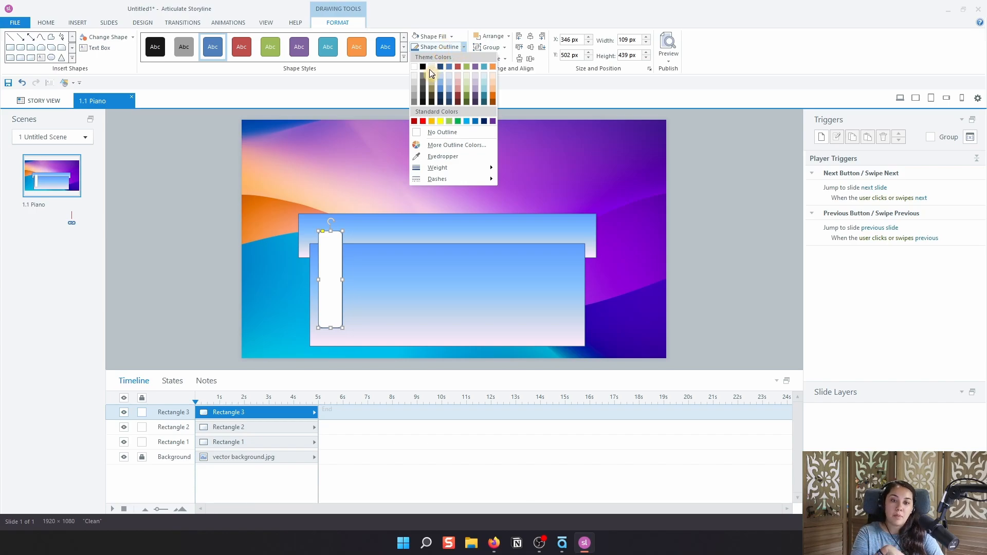
{"action": "left_click", "coordinate": [423, 66]}
Set the outline weight of the white key to 7 px.
{"action": "left_click", "coordinate": [464, 47]}
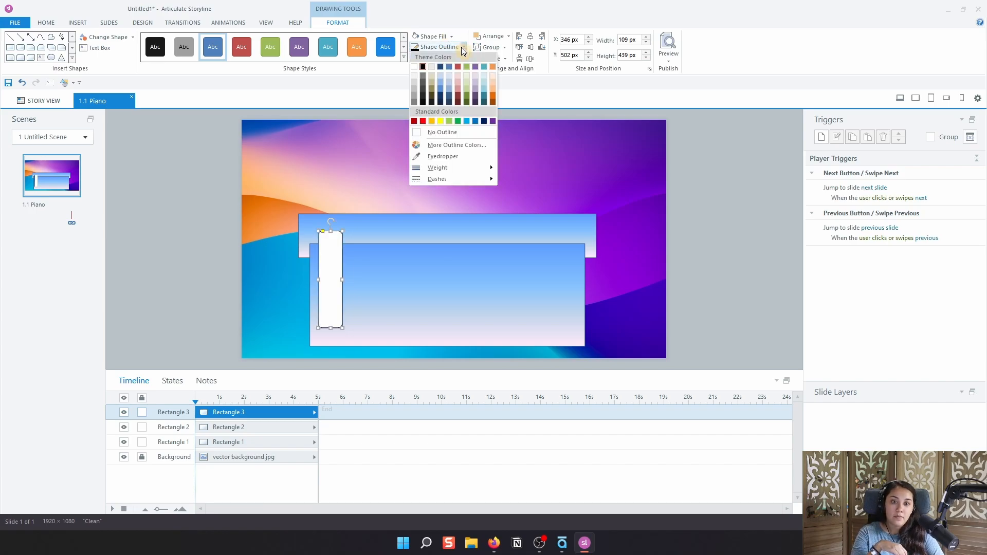
{"action": "mouse_move", "coordinate": [452, 168]}
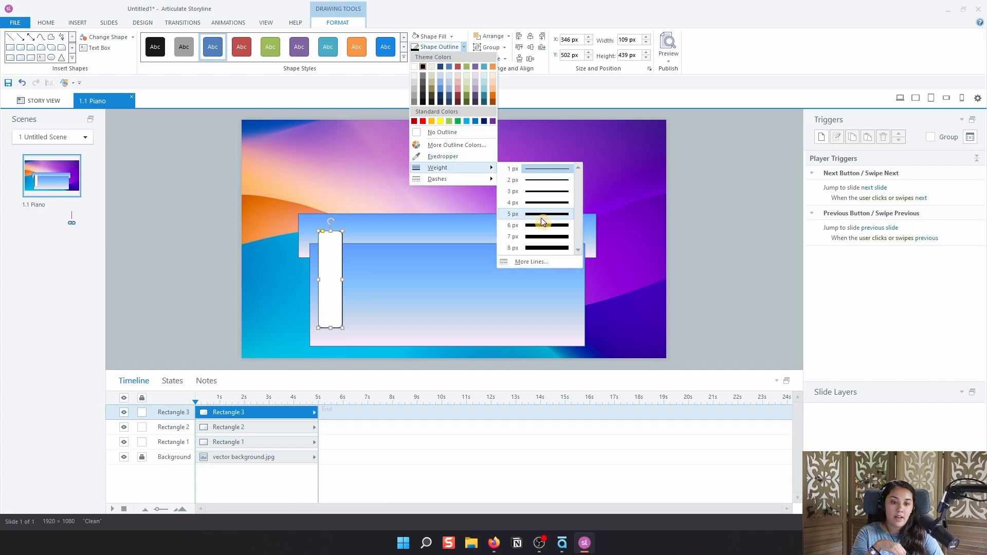
{"action": "left_click", "coordinate": [536, 230]}
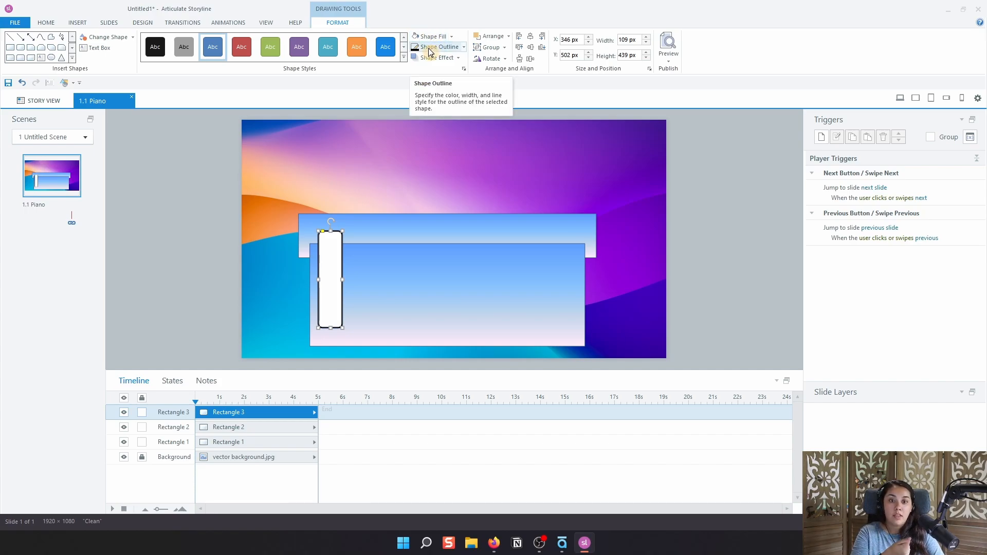
{"action": "left_click", "coordinate": [463, 47]}
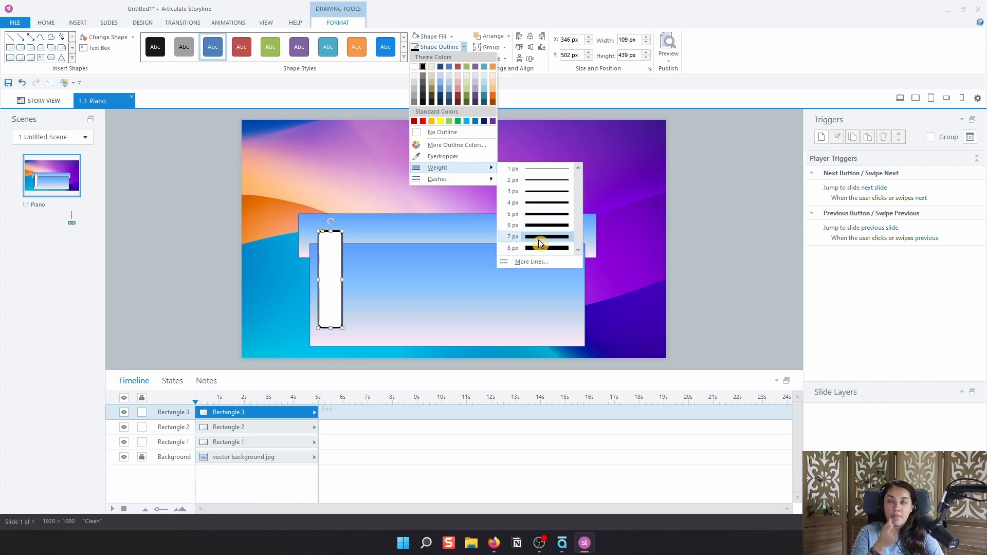
{"action": "left_click", "coordinate": [702, 216]}
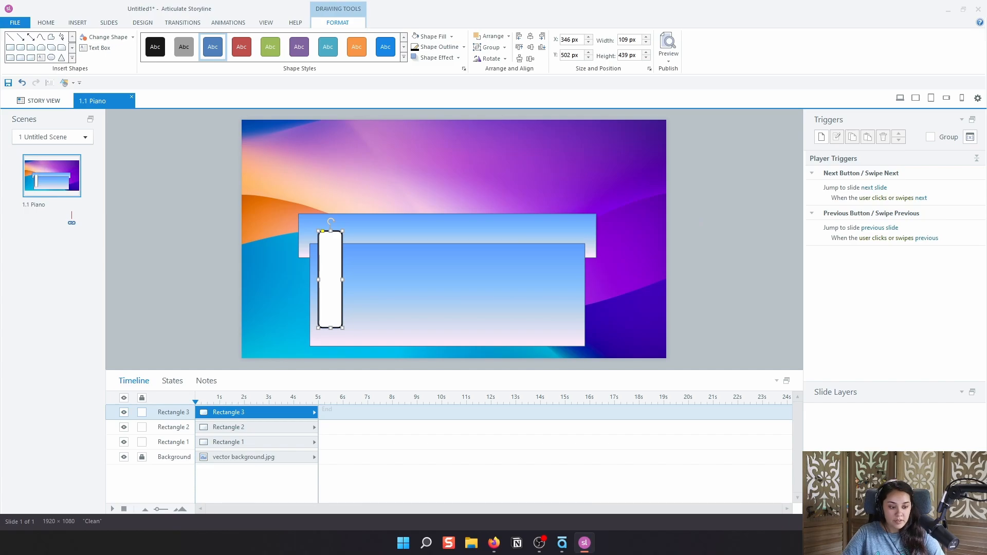
Switch to Firefox to examine the labels on the finished piano's keys, and return to Articulate Storyline.
{"action": "scroll", "coordinate": [462, 351], "scroll_direction": "up", "scroll_amount": 2}
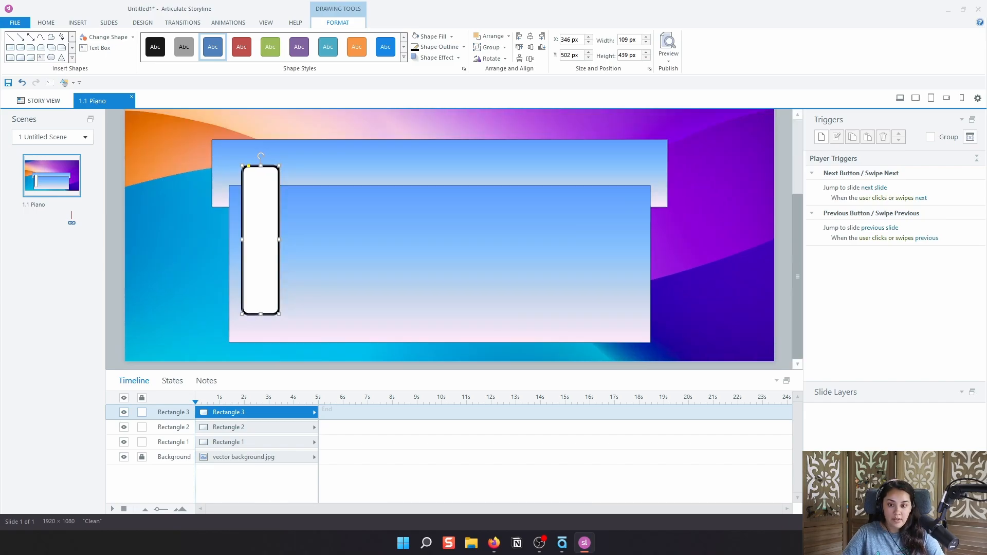
{"action": "scroll", "coordinate": [304, 353], "scroll_direction": "up", "scroll_amount": 1}
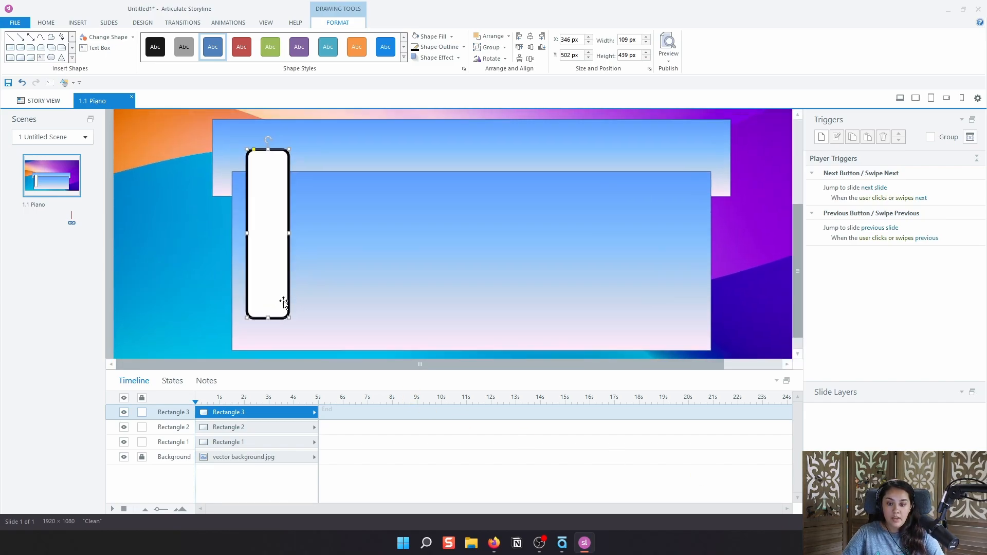
{"action": "mouse_move", "coordinate": [491, 537]}
{"action": "left_click", "coordinate": [415, 493]}
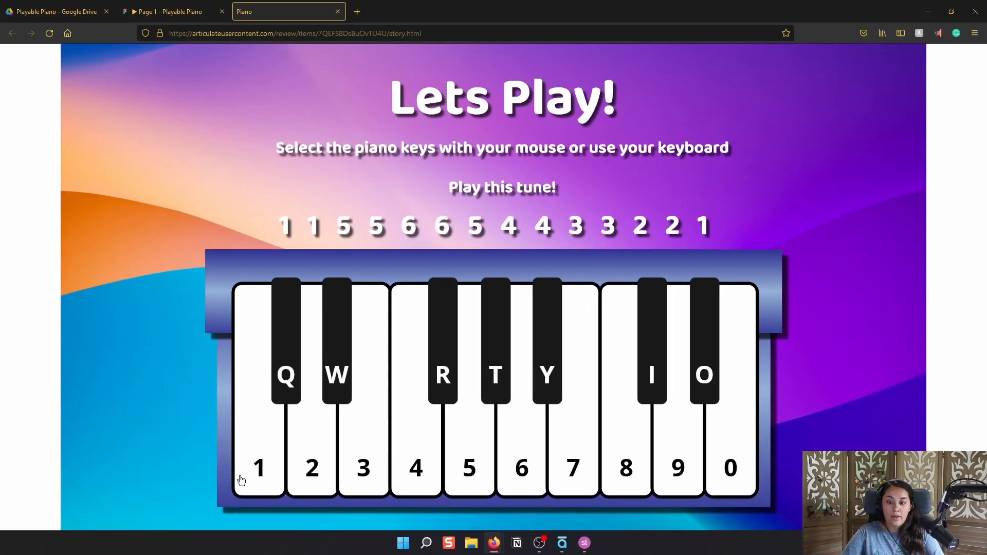
{"action": "left_click", "coordinate": [928, 11]}
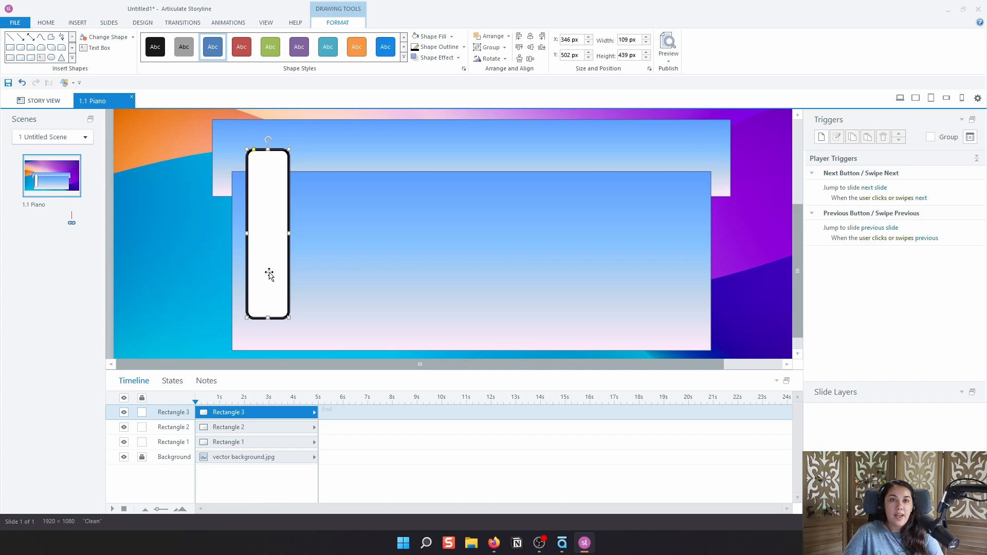
Add the text label 1 to the white key and color the text black.
{"action": "left_click", "coordinate": [167, 259]}
{"action": "left_click", "coordinate": [280, 255]}
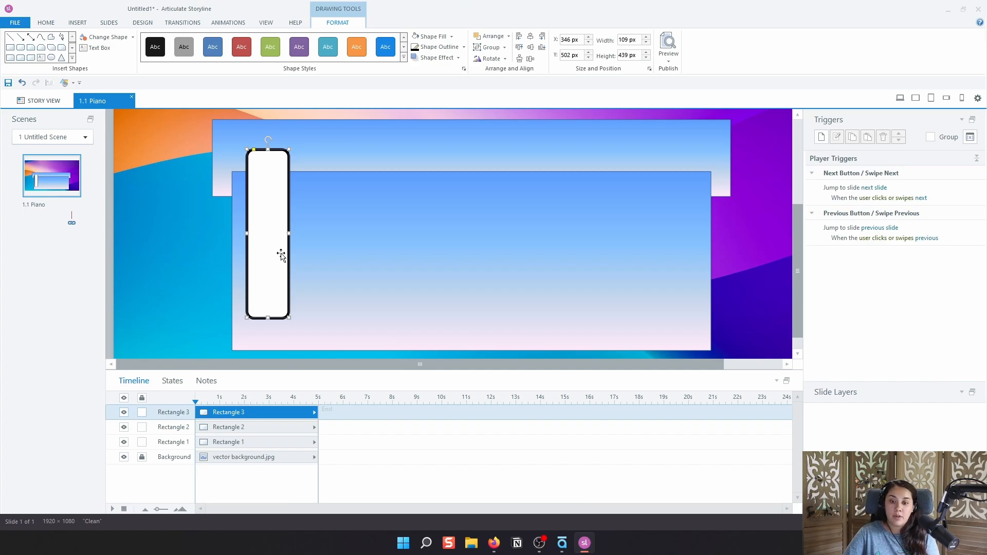
{"action": "left_click", "coordinate": [280, 247]}
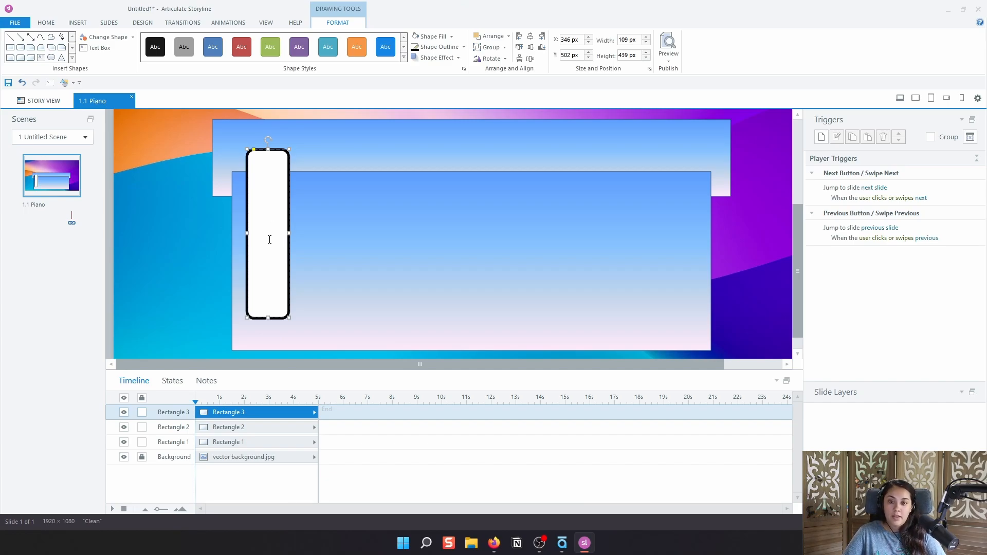
{"action": "left_click_drag", "start_coordinate": [269, 239], "coordinate": [262, 241]}
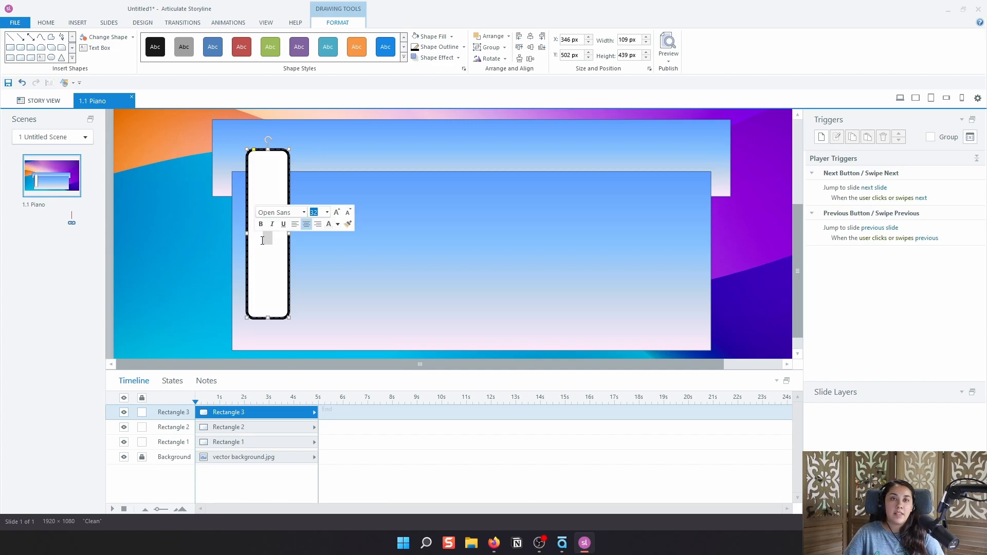
{"action": "left_click", "coordinate": [46, 23]}
{"action": "left_click", "coordinate": [319, 57]}
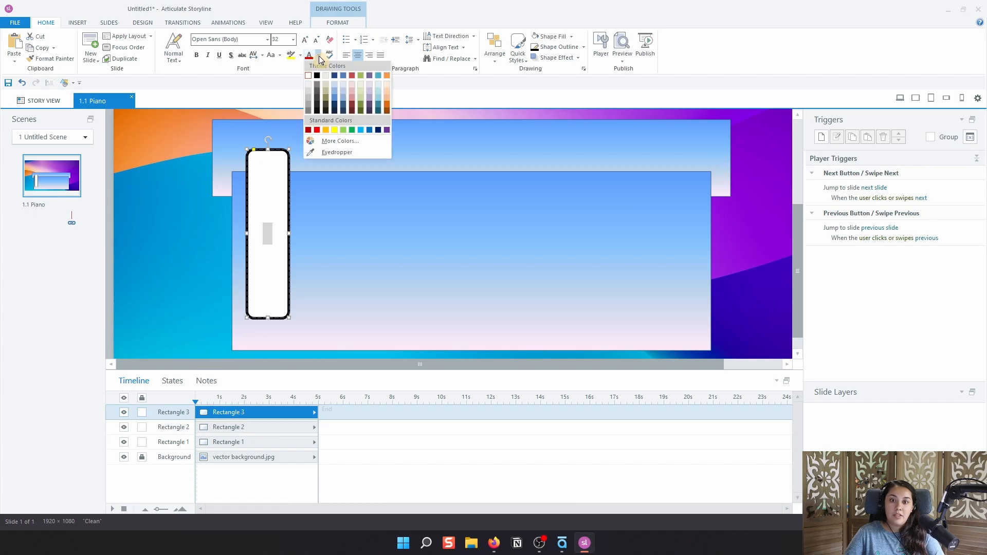
{"action": "left_click", "coordinate": [317, 75]}
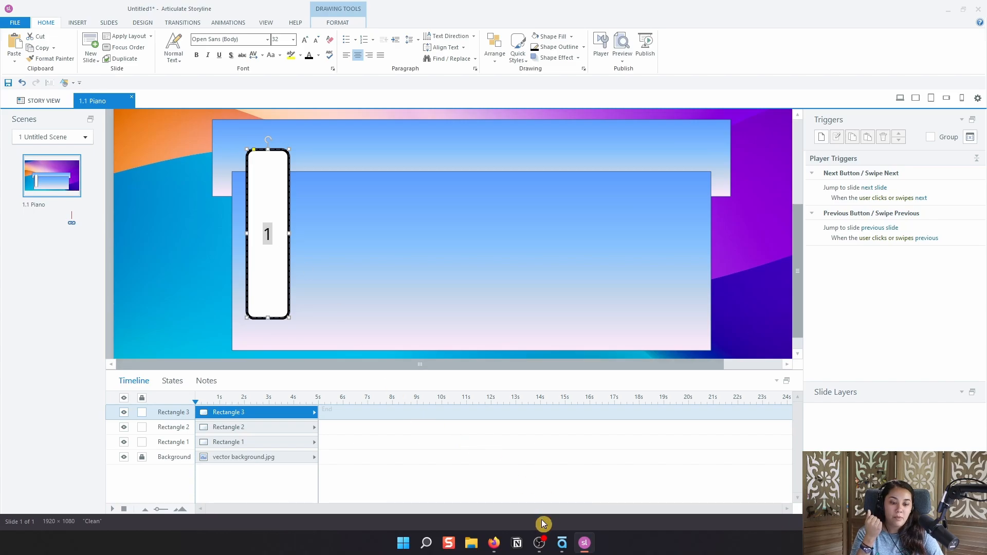
Switch to Firefox to check where the number labels sit on the finished piano's white keys, and return to Articulate Storyline.
{"action": "mouse_move", "coordinate": [494, 542]}
{"action": "left_click", "coordinate": [424, 480]}
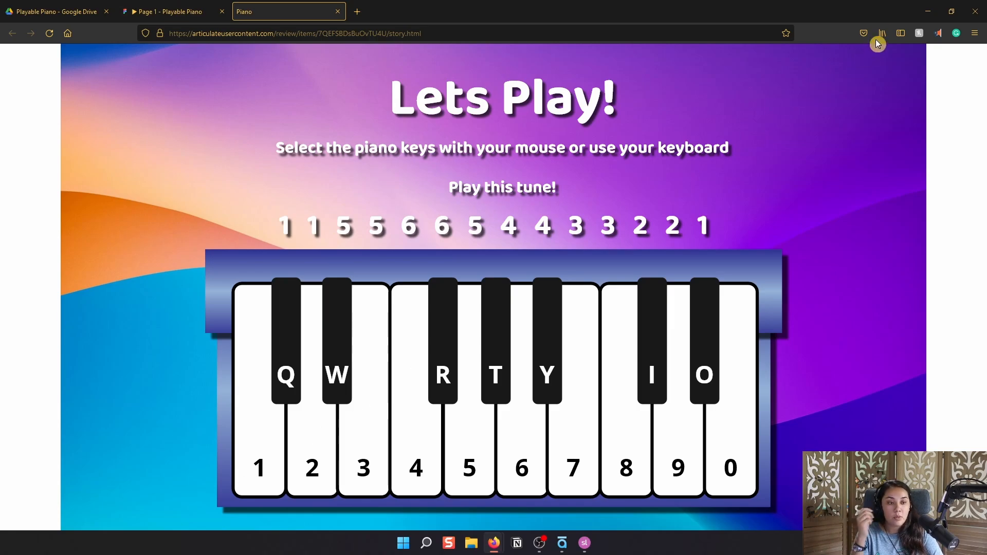
{"action": "left_click", "coordinate": [927, 11]}
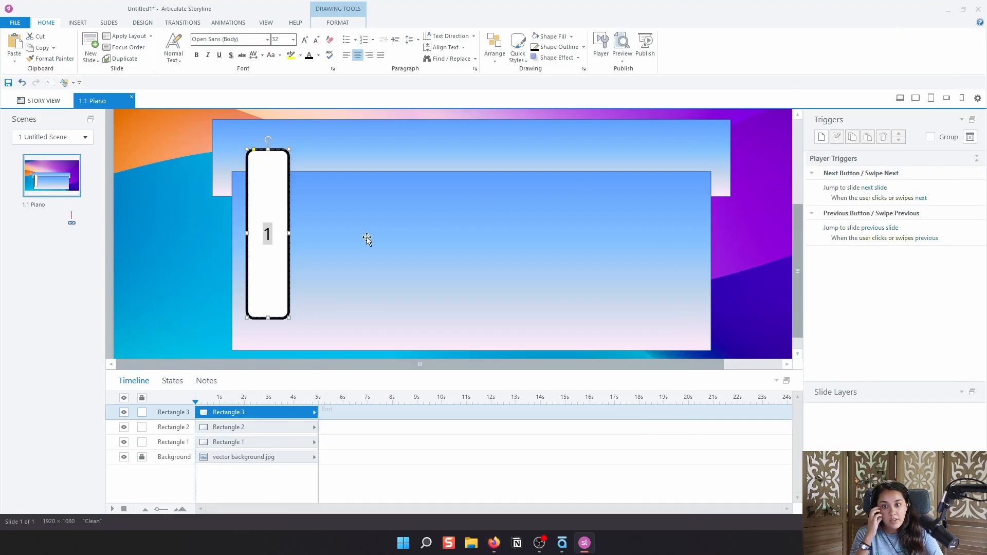
Set the vertical alignment of the white key's text to Bottom in its shape formatting.
{"action": "right_click", "coordinate": [274, 262]}
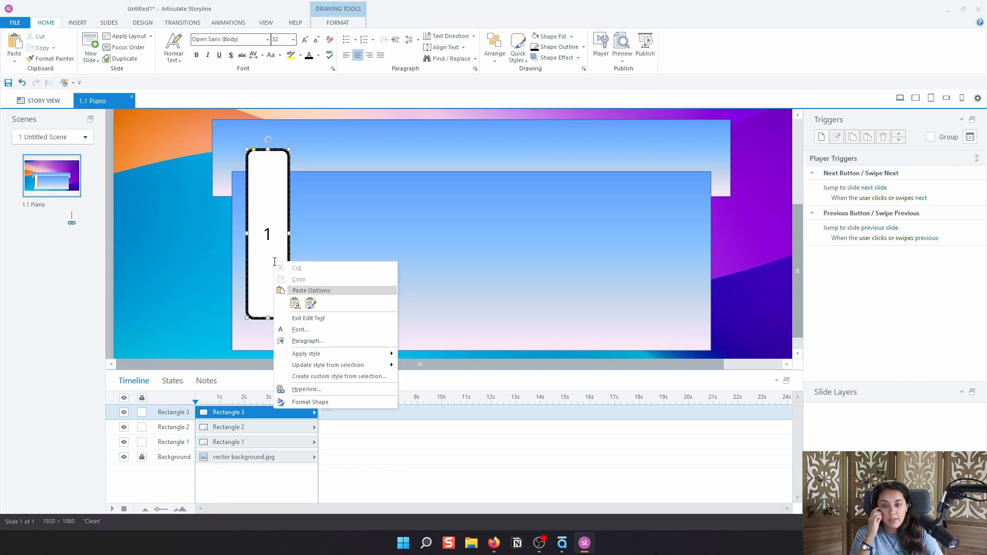
{"action": "left_click", "coordinate": [353, 406]}
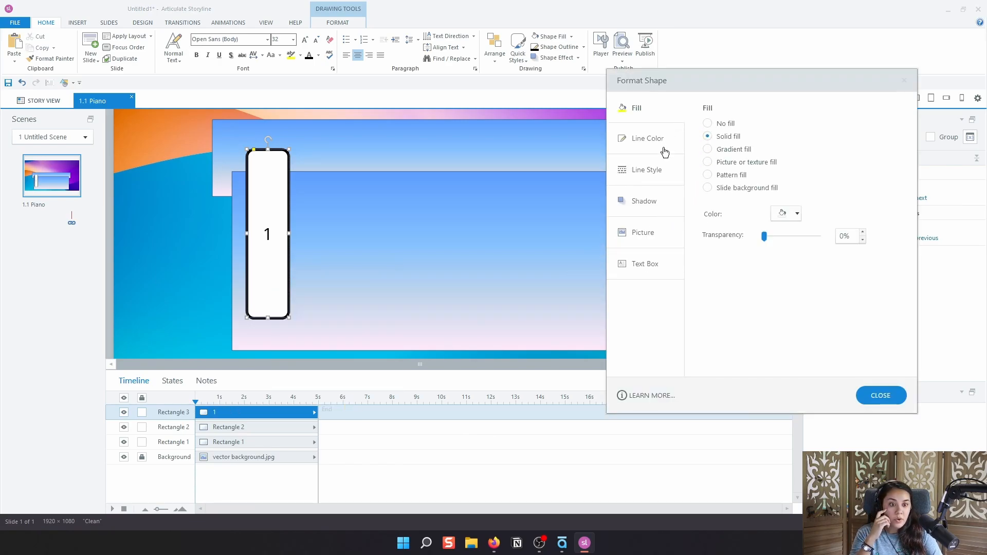
{"action": "left_click", "coordinate": [642, 272]}
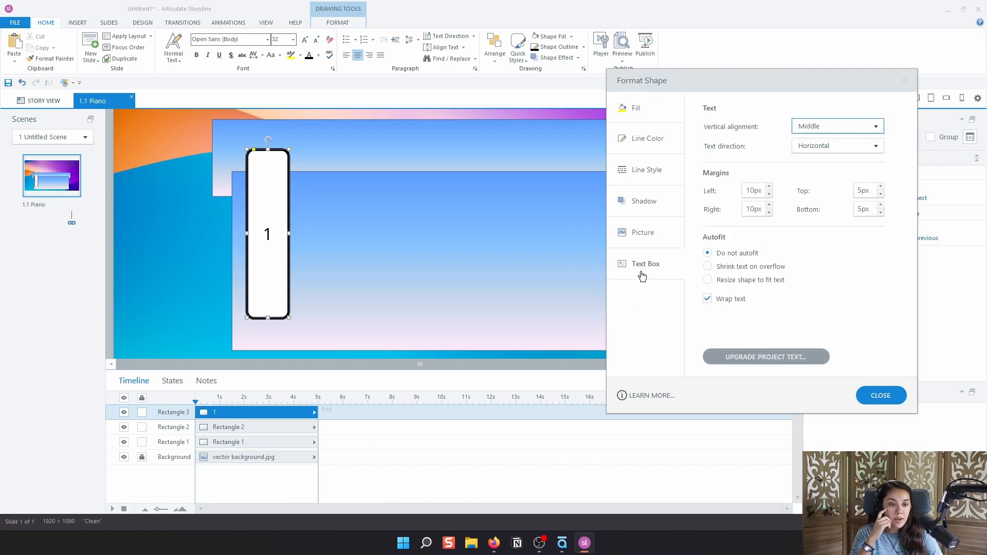
{"action": "left_click", "coordinate": [819, 129]}
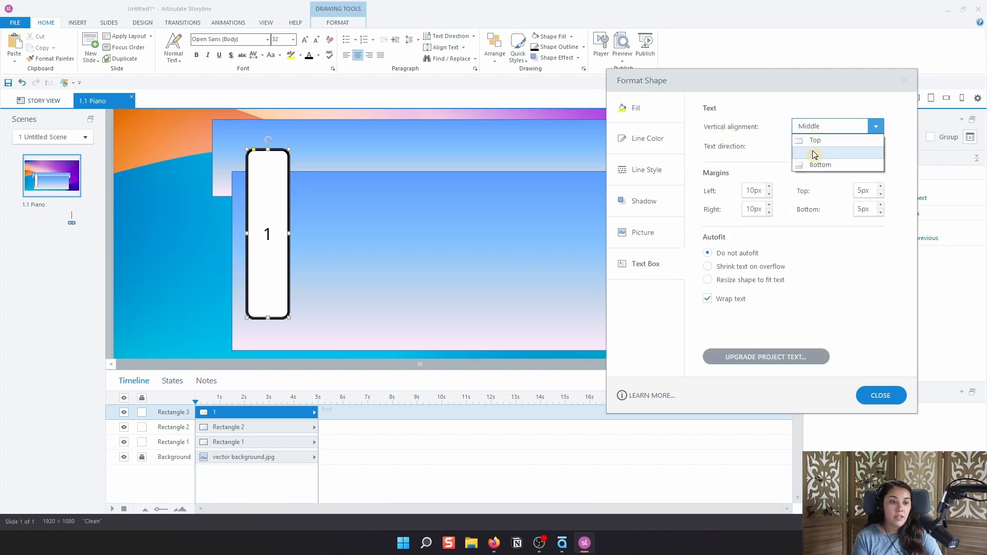
{"action": "left_click", "coordinate": [817, 165]}
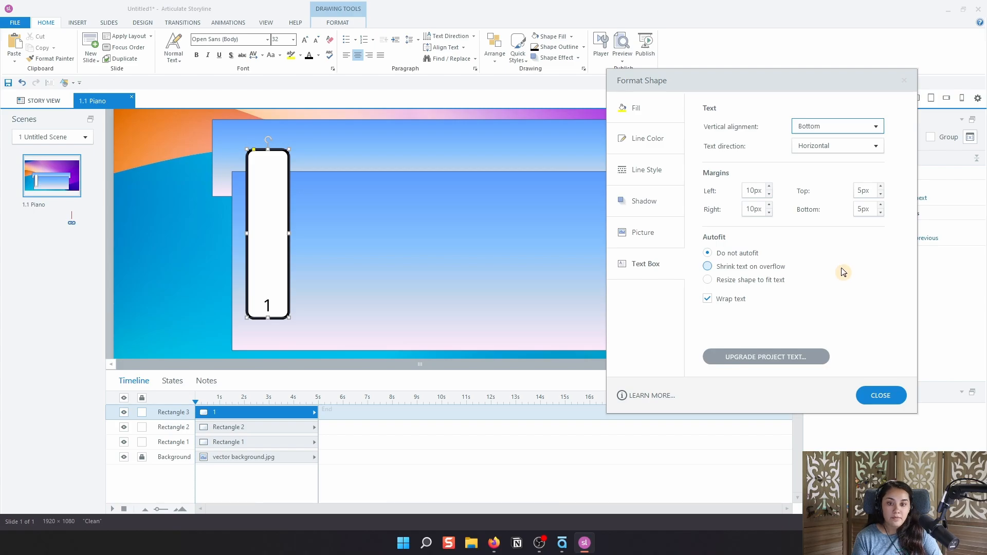
{"action": "left_click", "coordinate": [903, 80]}
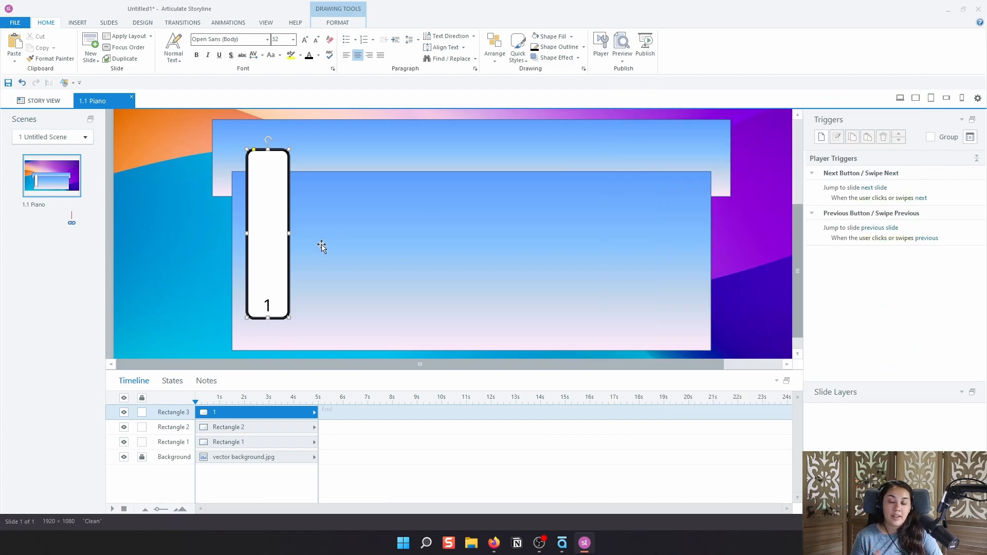
Set the bottom text margin of the white key to 25 px.
{"action": "right_click", "coordinate": [266, 257]}
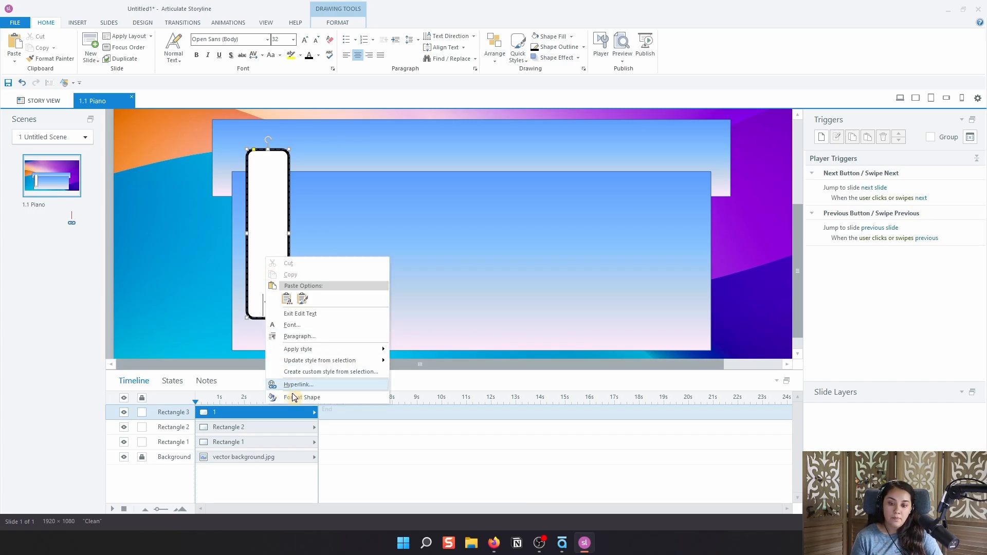
{"action": "left_click", "coordinate": [308, 398]}
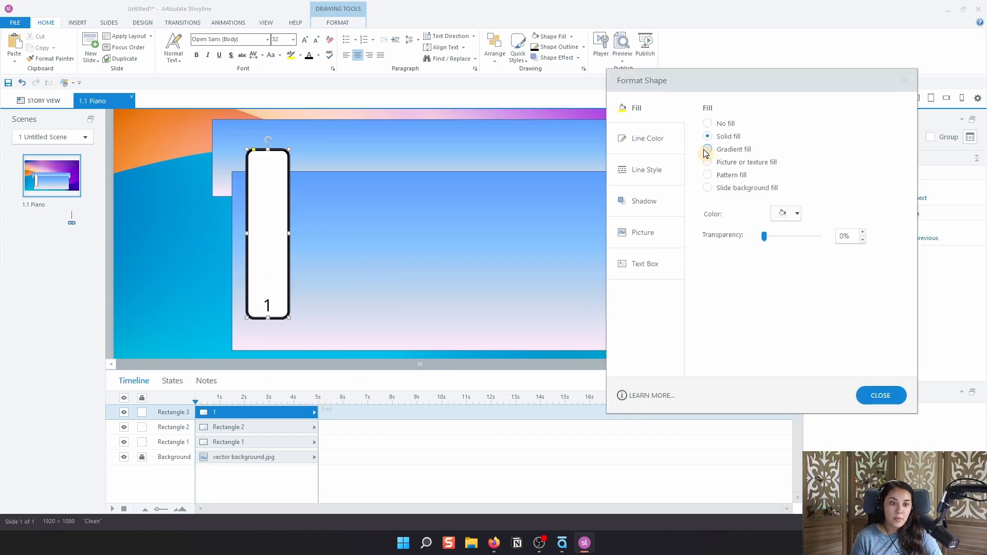
{"action": "left_click", "coordinate": [658, 263]}
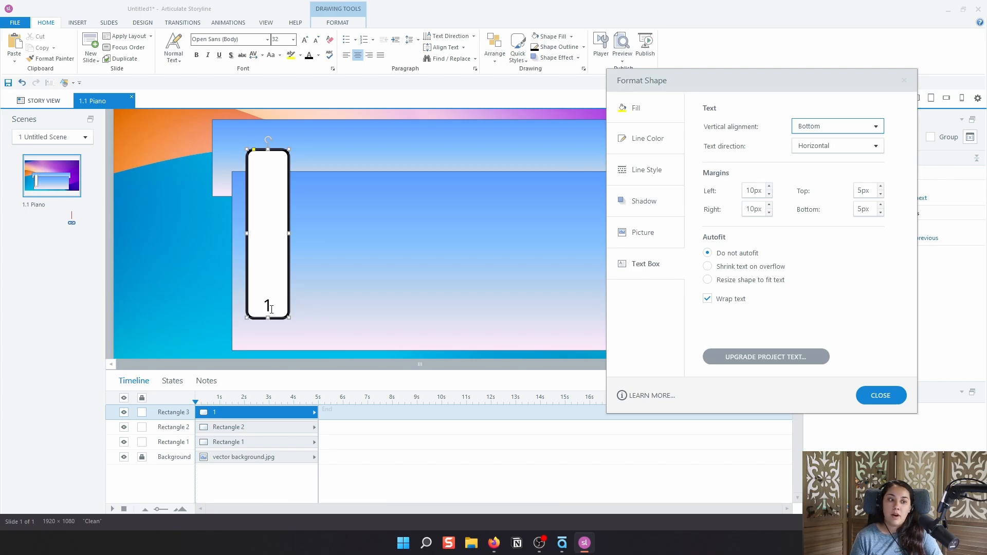
{"action": "left_click", "coordinate": [881, 206]}
{"action": "left_click", "coordinate": [880, 205]}
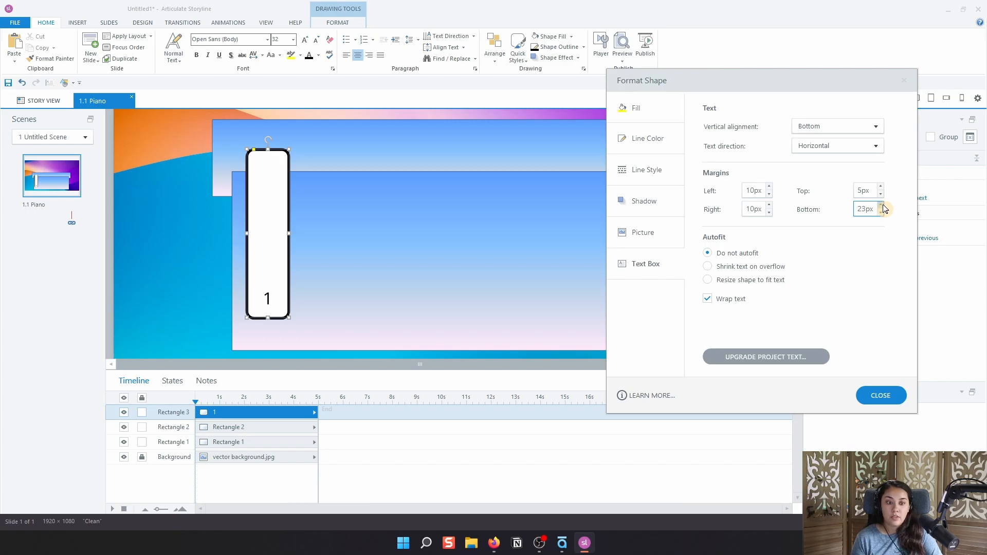
{"action": "left_click", "coordinate": [881, 205]}
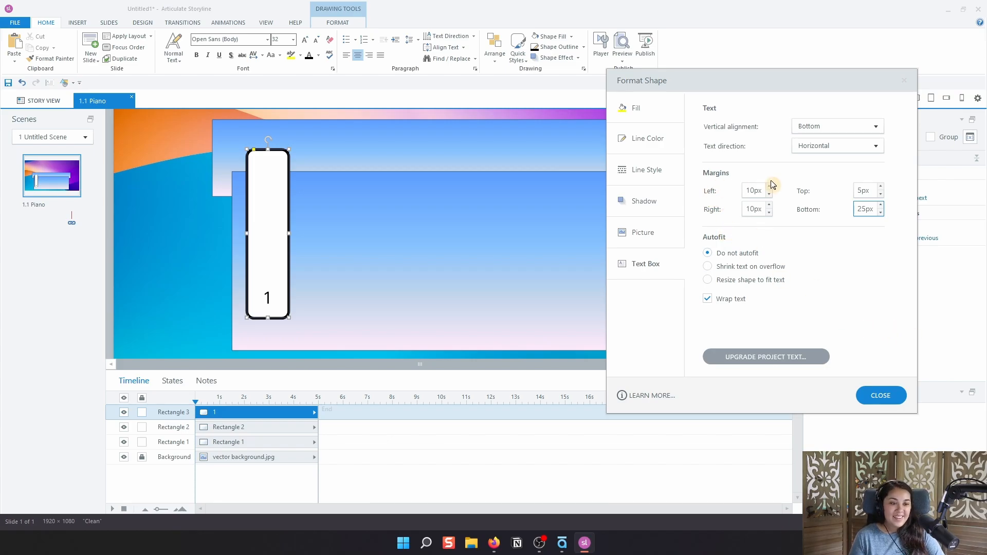
{"action": "left_click", "coordinate": [880, 395]}
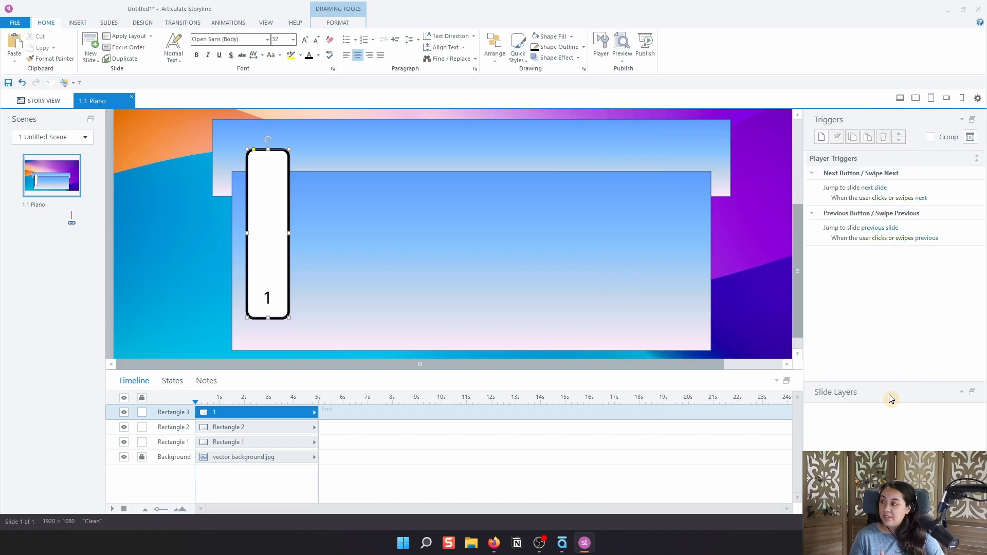
Change the font of the white key's number label to Baloo 2.
{"action": "left_click_drag", "start_coordinate": [273, 294], "coordinate": [260, 296]}
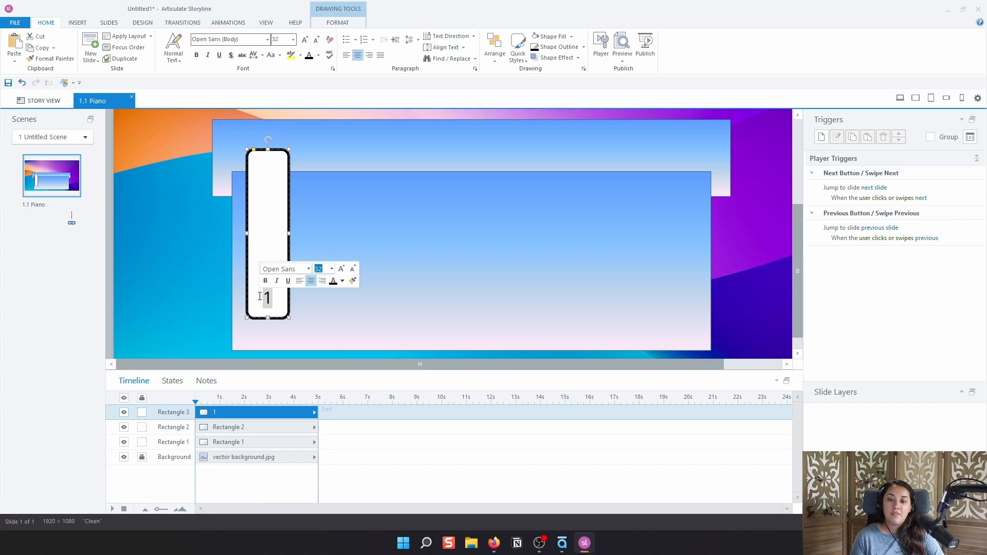
{"action": "left_click", "coordinate": [262, 40]}
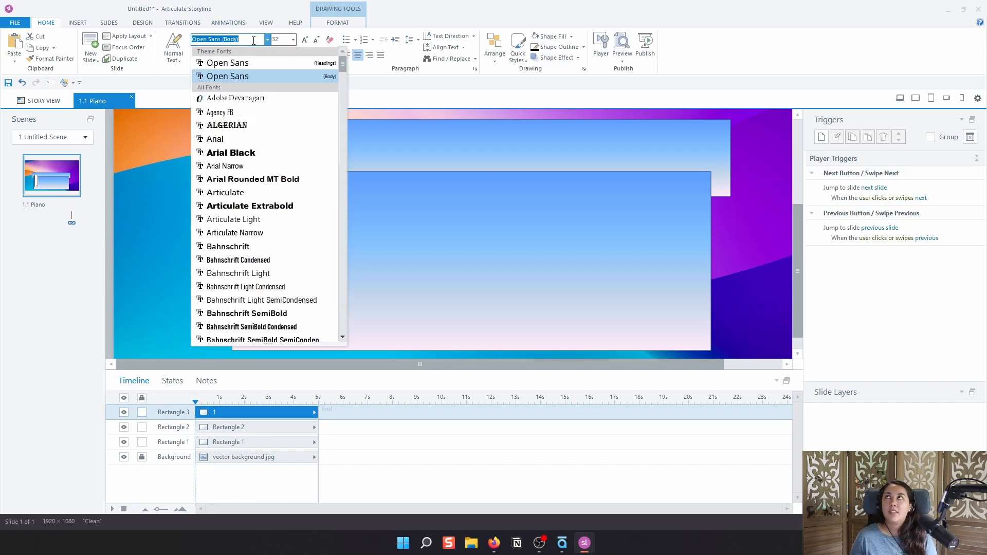
{"action": "type", "text": "Bal"}
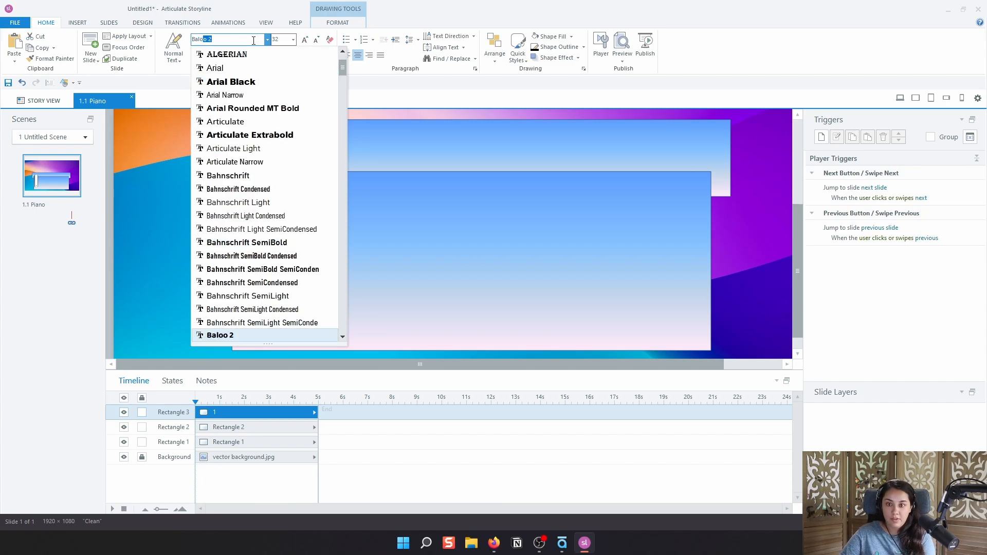
{"action": "key", "text": "Escape"}
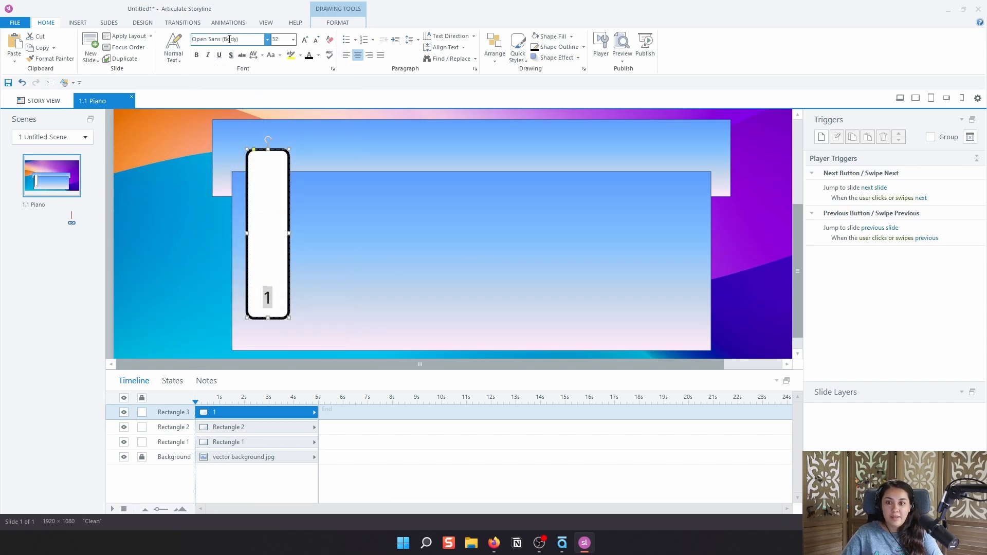
{"action": "type", "text": "bal"}
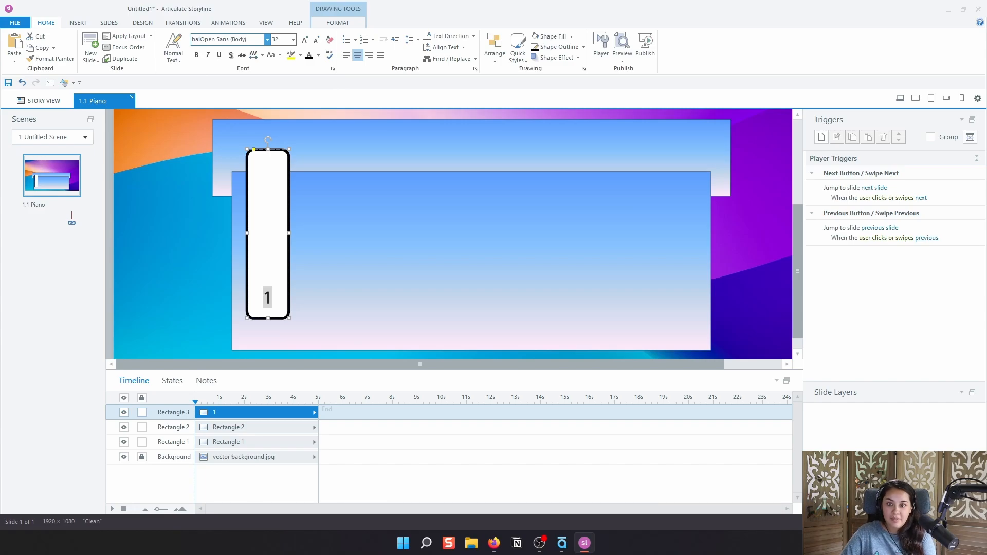
{"action": "double_click", "coordinate": [249, 38]}
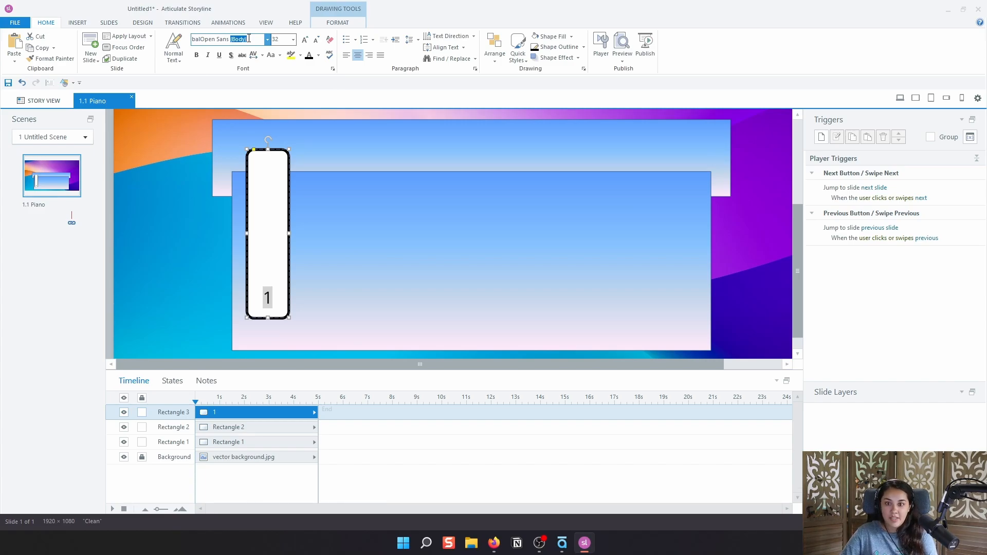
{"action": "key", "text": "BackSpace"}
{"action": "key", "text": "BackSpace"}
{"action": "key", "text": "BackSpace"}
{"action": "key", "text": "BackSpace"}
{"action": "key", "text": "BackSpace"}
{"action": "key", "text": "BackSpace"}
{"action": "key", "text": "BackSpace"}
{"action": "key", "text": "BackSpace"}
{"action": "key", "text": "BackSpace"}
{"action": "key", "text": "BackSpace"}
{"action": "key", "text": "BackSpace"}
{"action": "key", "text": "BackSpace"}
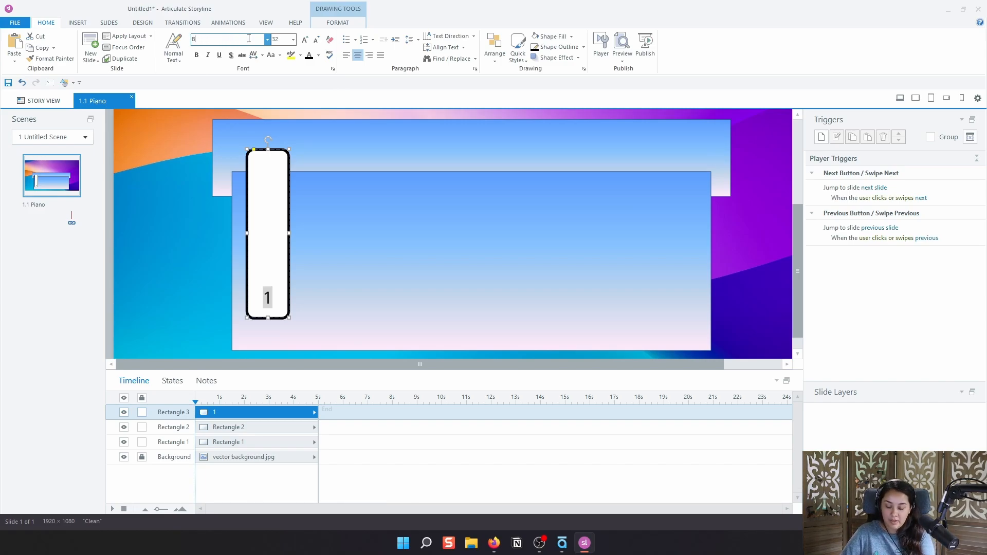
{"action": "type", "text": "l"}
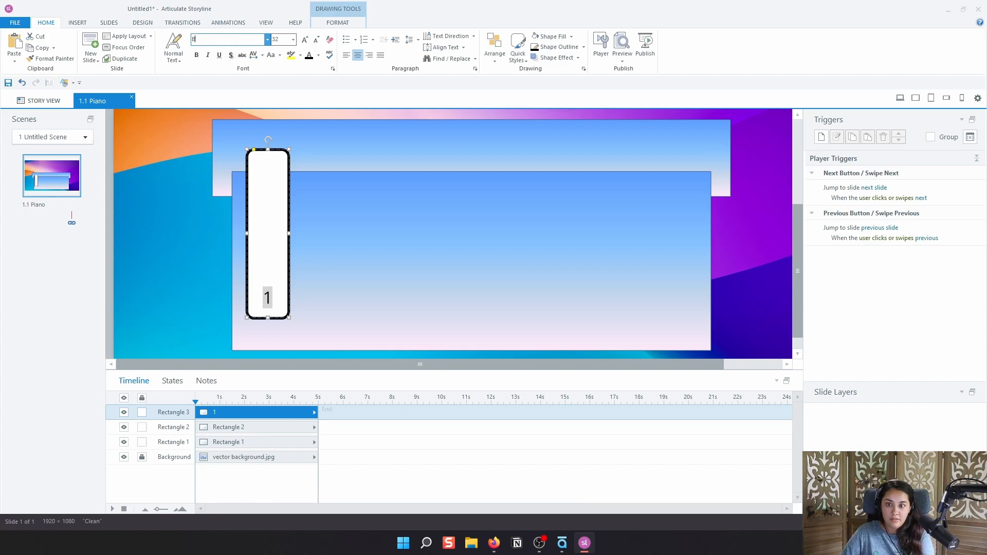
{"action": "type", "text": "alo"}
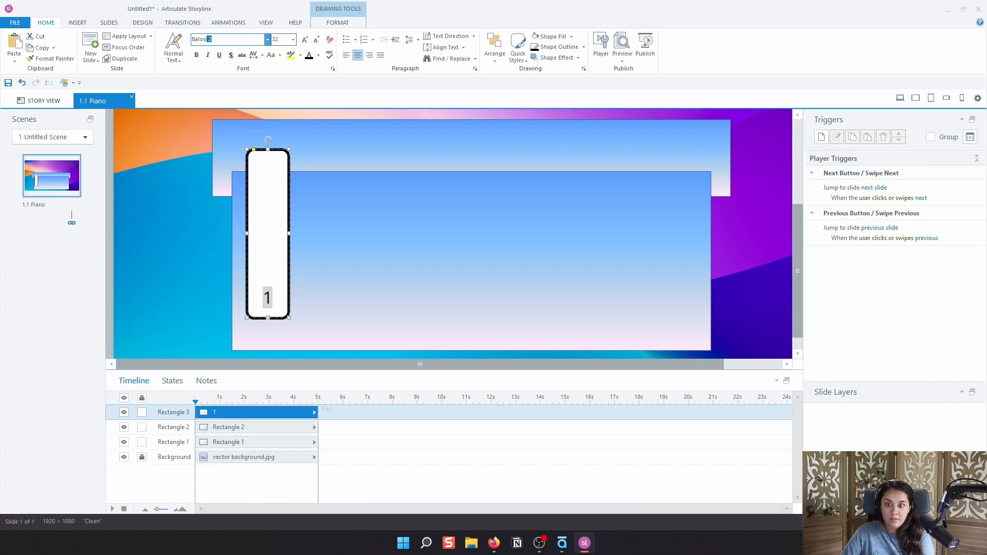
{"action": "type", "text": "o"}
{"action": "key", "text": "Return"}
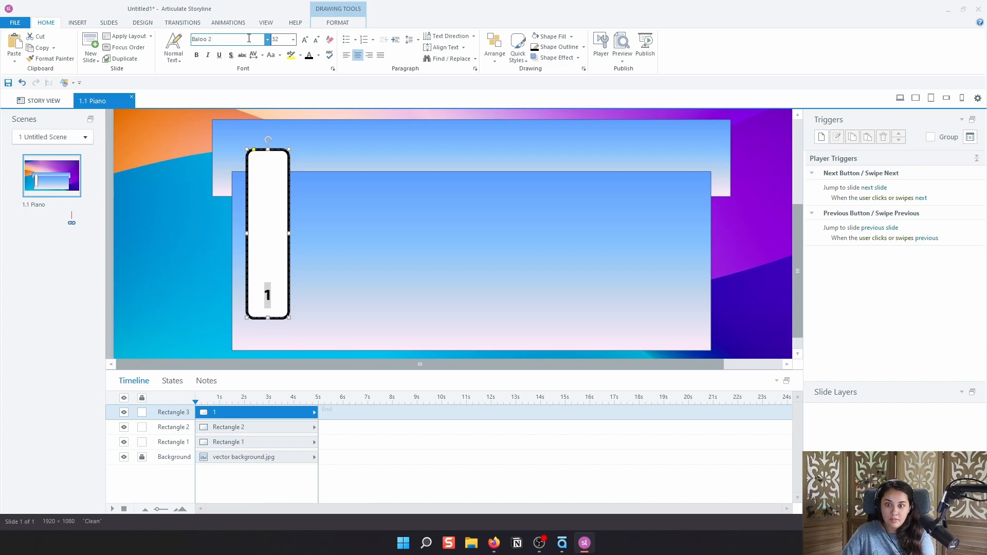
Set the font size of the white key's number label to 44 and deselect the key.
{"action": "left_click", "coordinate": [305, 41]}
{"action": "left_click", "coordinate": [304, 41]}
{"action": "left_click", "coordinate": [305, 41]}
{"action": "left_click", "coordinate": [305, 42]}
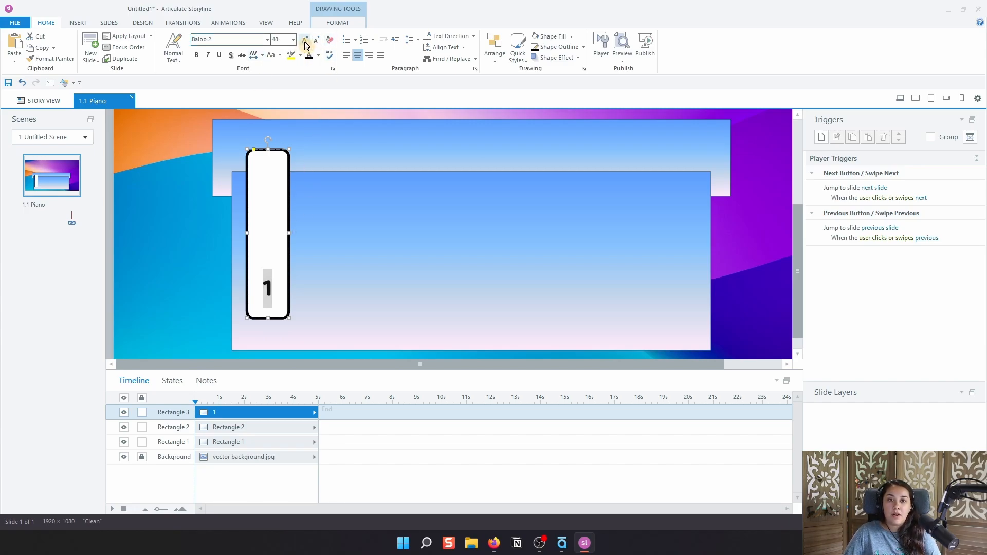
{"action": "left_click", "coordinate": [316, 40]}
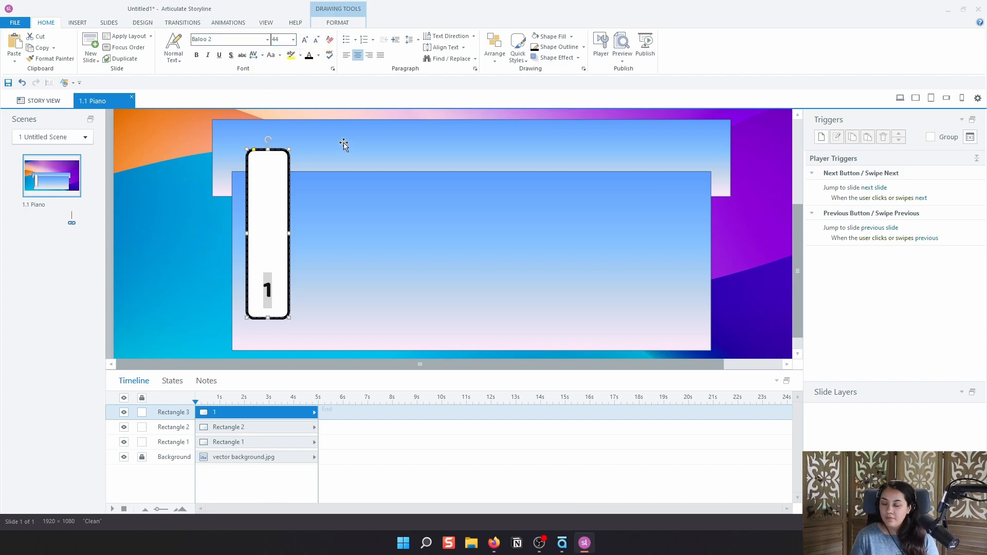
{"action": "left_click", "coordinate": [157, 138]}
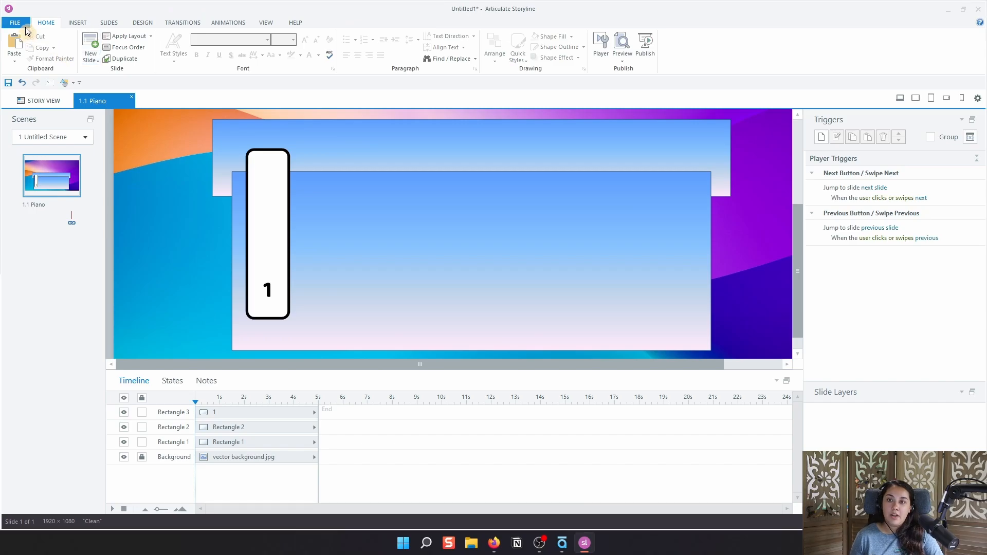
Save the project as a new Storyline file named Paino 1.
{"action": "left_click", "coordinate": [26, 27]}
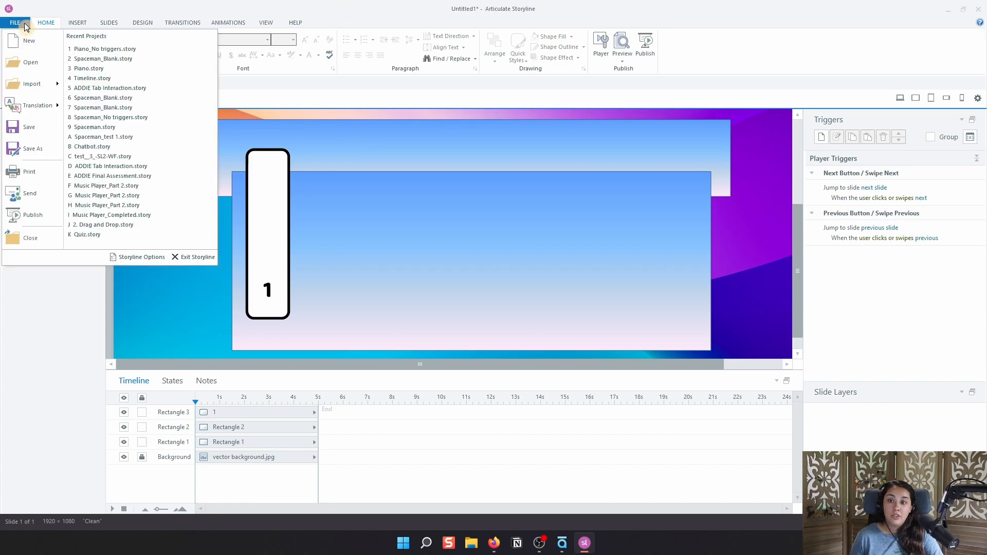
{"action": "left_click", "coordinate": [40, 142]}
{"action": "left_click_drag", "start_coordinate": [209, 17], "coordinate": [0, 43]}
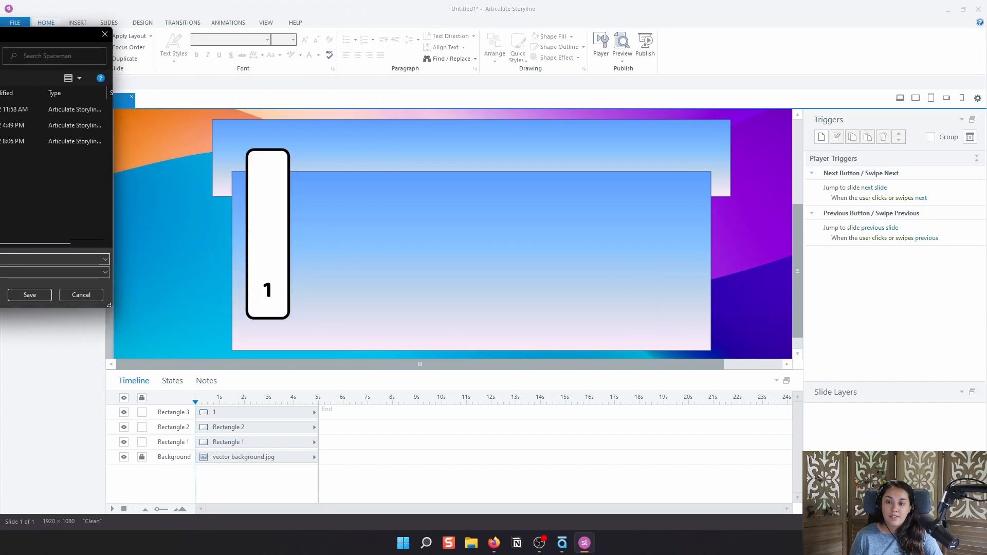
{"action": "key", "text": "Escape"}
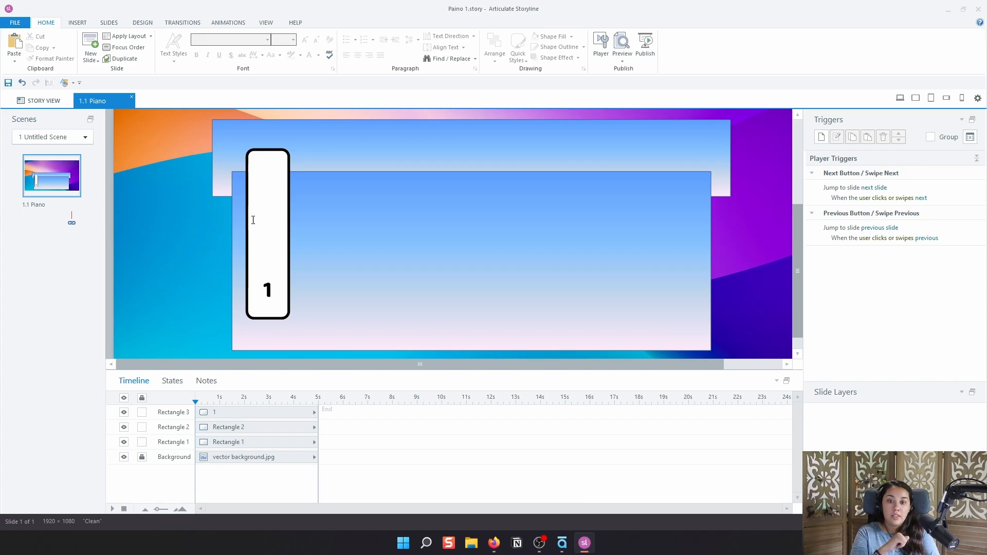
Rename the white key's timeline object as 1_Key.
{"action": "left_click", "coordinate": [180, 413]}
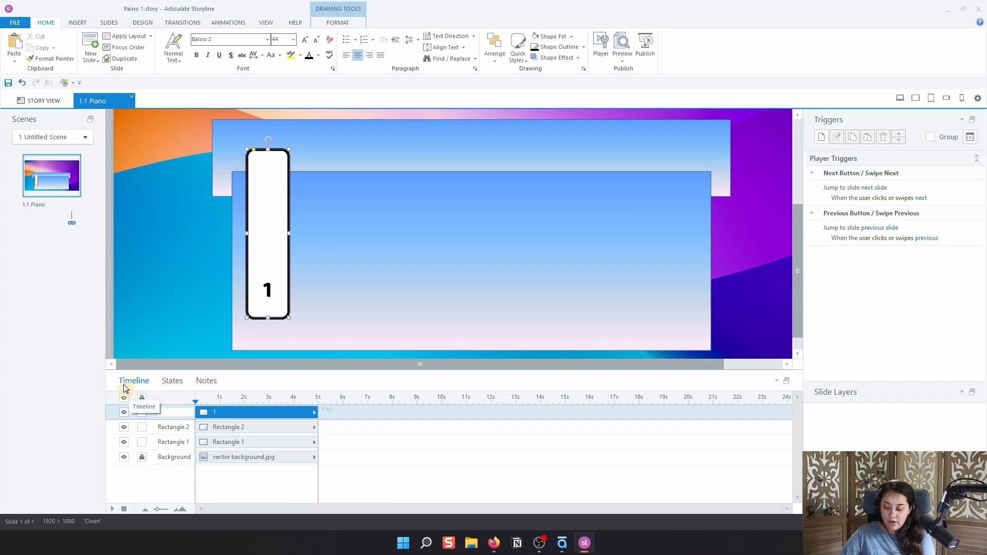
{"action": "type", "text": "1_Key"}
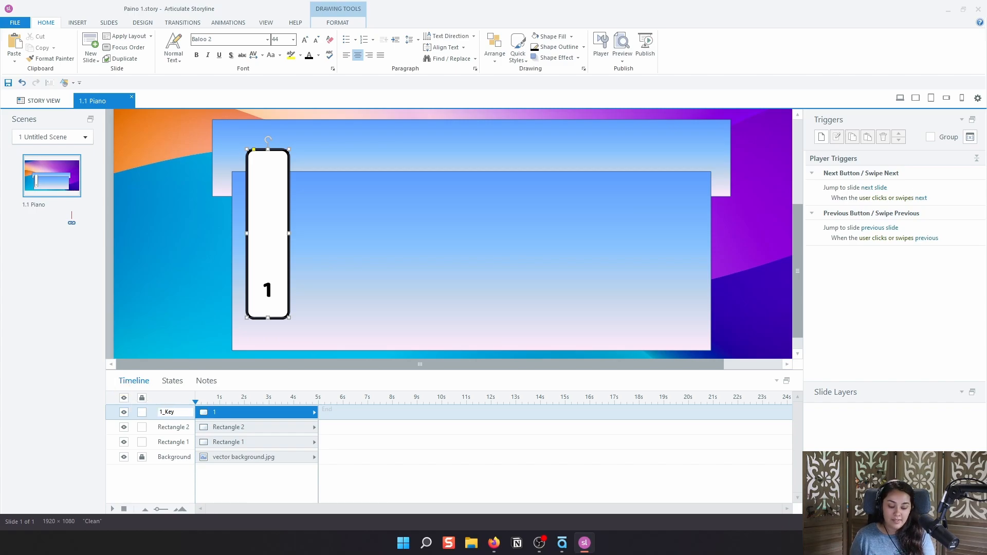
{"action": "key", "text": "Return"}
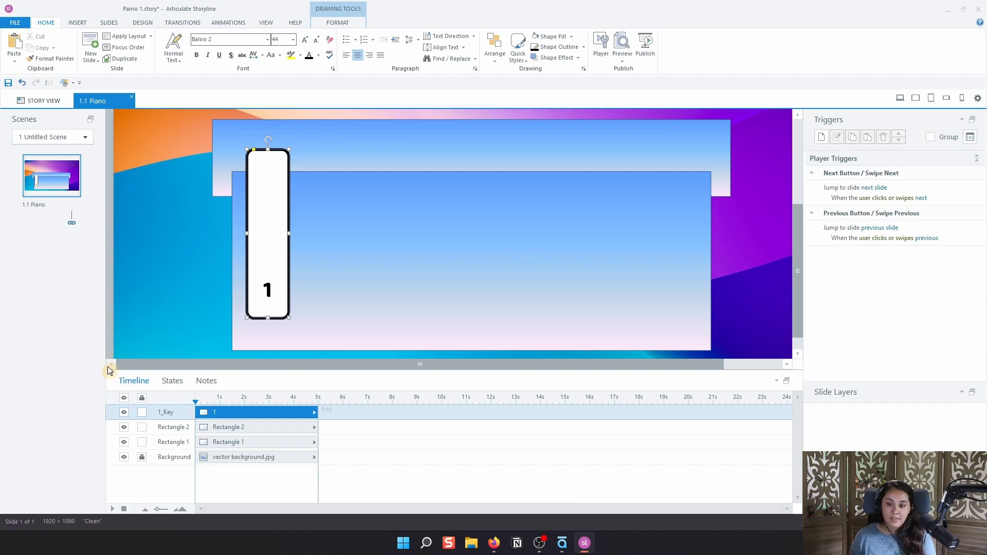
Add a custom state named Pressed to the 1_Key object.
{"action": "left_click", "coordinate": [180, 381]}
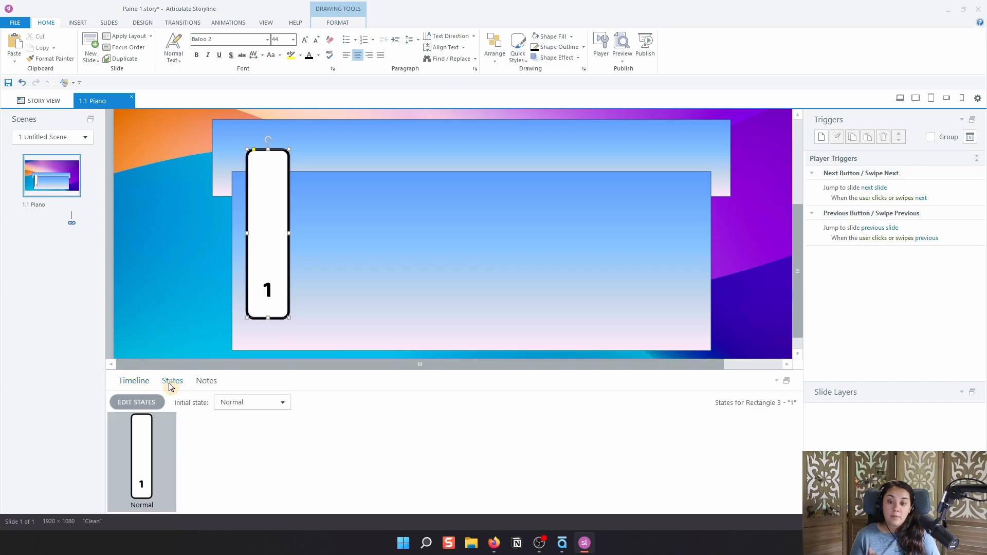
{"action": "left_click", "coordinate": [134, 402]}
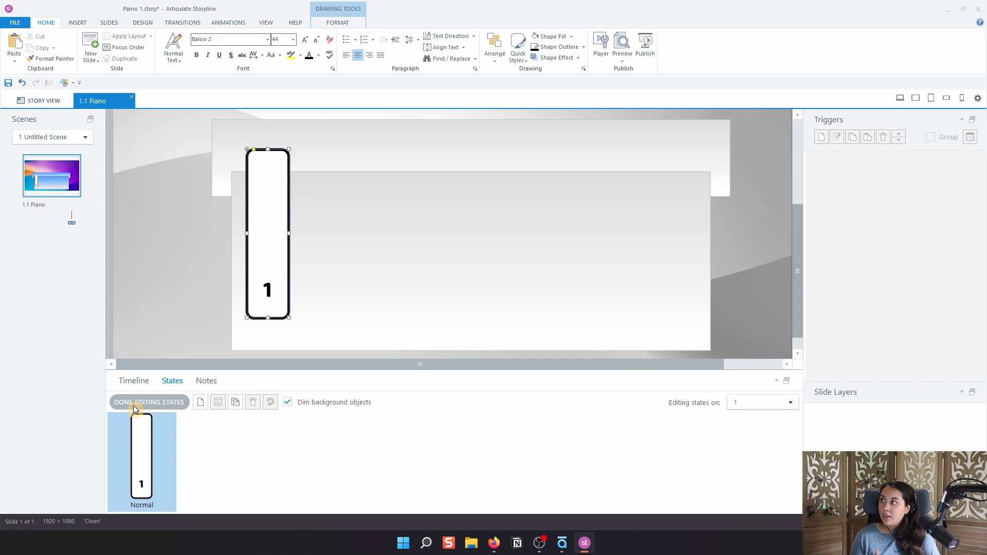
{"action": "left_click", "coordinate": [202, 403]}
{"action": "left_click", "coordinate": [493, 265]}
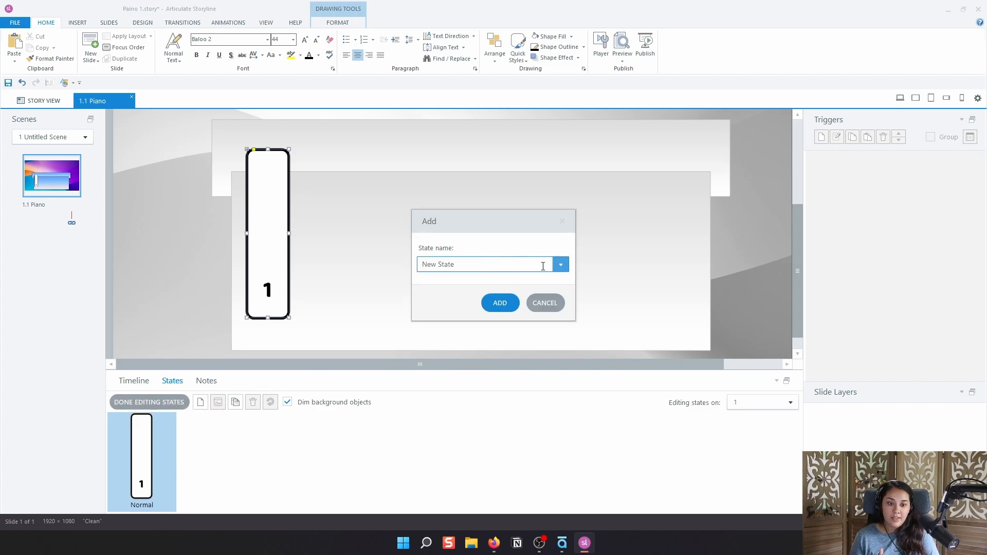
{"action": "left_click", "coordinate": [559, 265]}
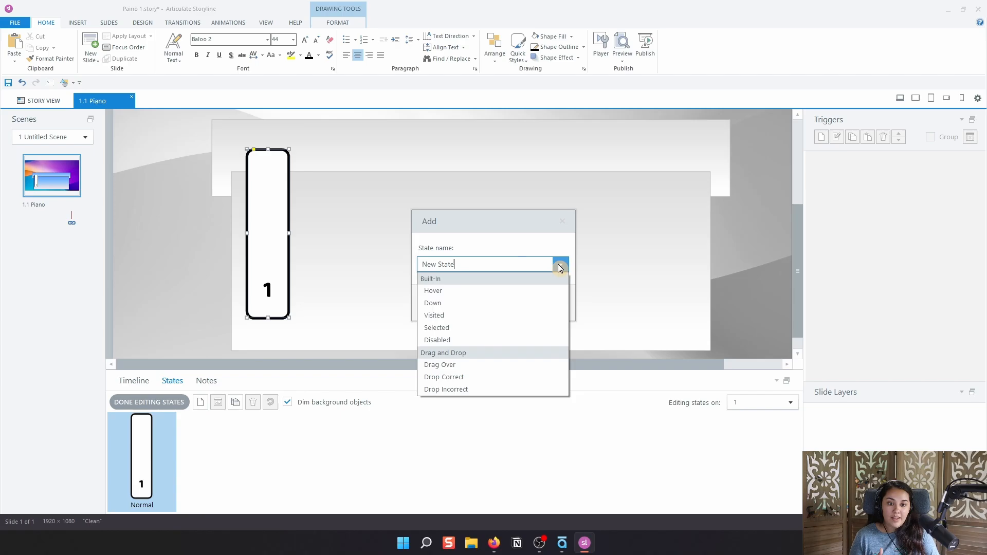
{"action": "left_click", "coordinate": [496, 265]}
{"action": "triple_click", "coordinate": [491, 267]}
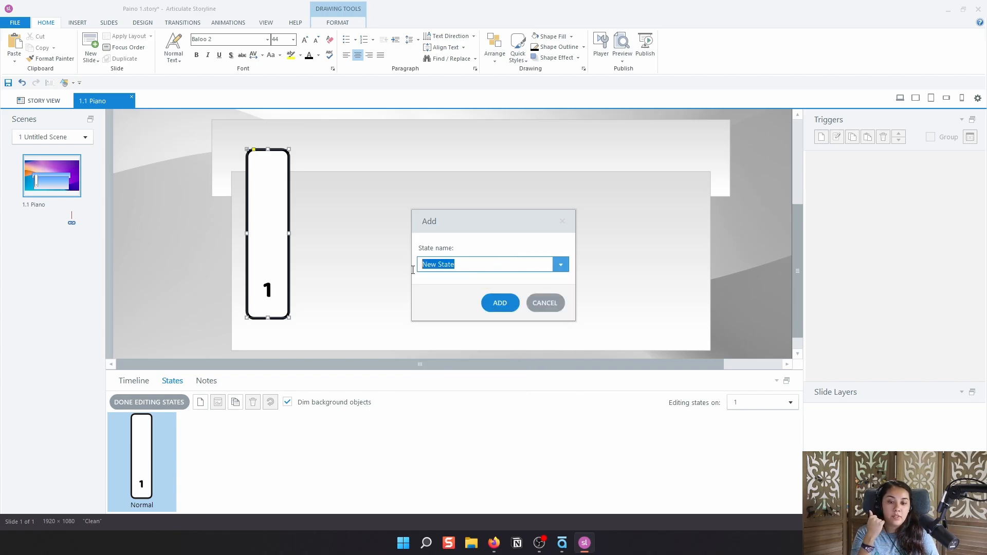
{"action": "key", "text": "BackSpace"}
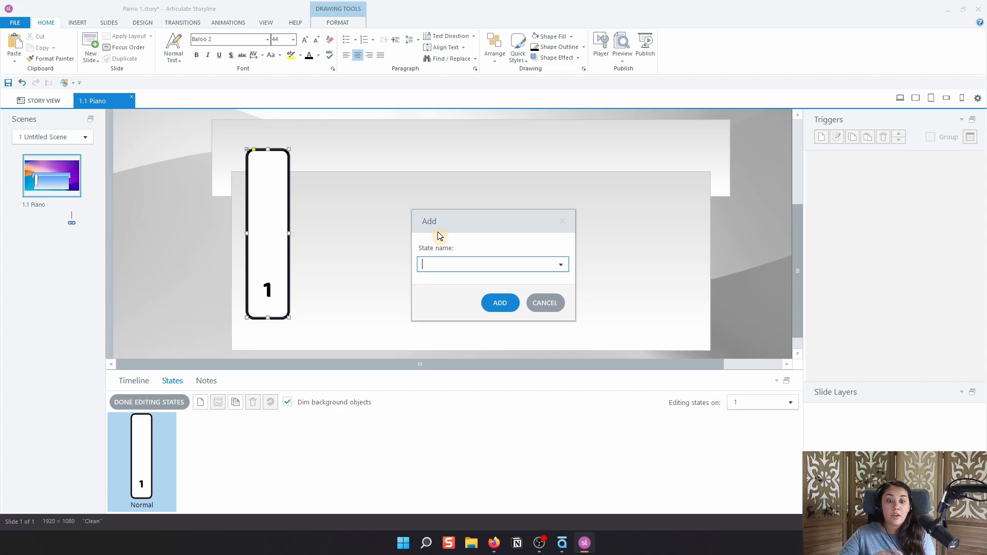
{"action": "type", "text": "Pressed"}
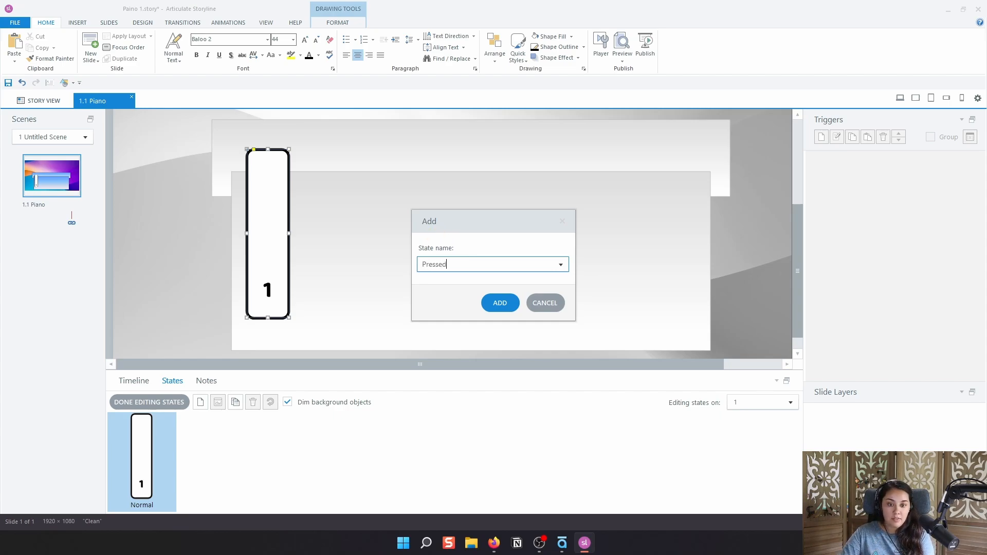
{"action": "left_click", "coordinate": [516, 302]}
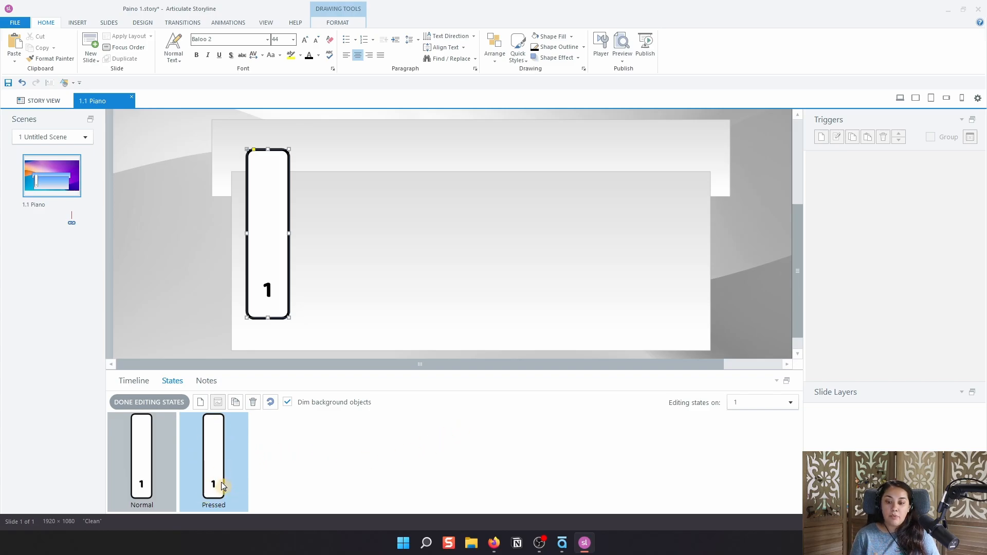
Fill the key's Pressed state with a light blue theme color.
{"action": "left_click", "coordinate": [347, 22]}
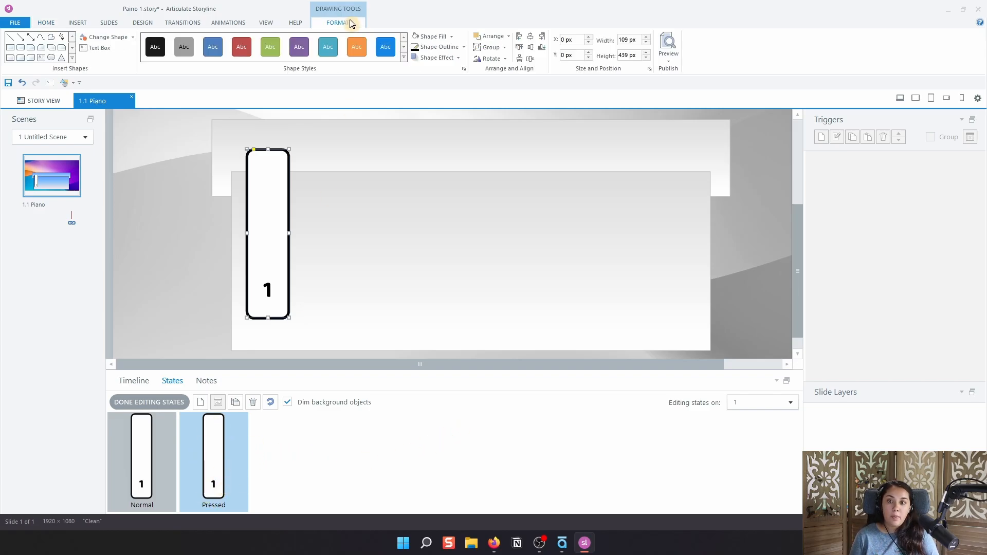
{"action": "left_click", "coordinate": [452, 37]}
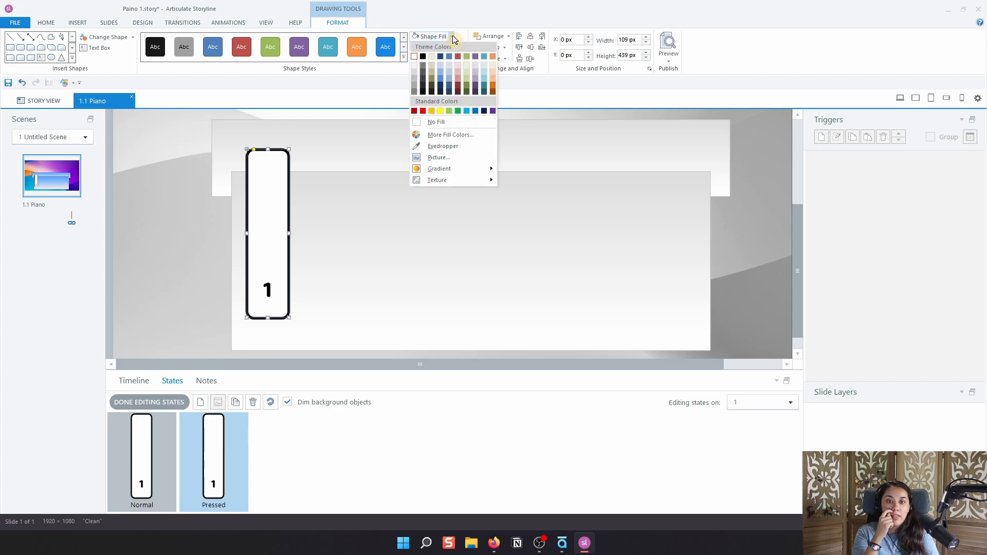
{"action": "left_click", "coordinate": [442, 72]}
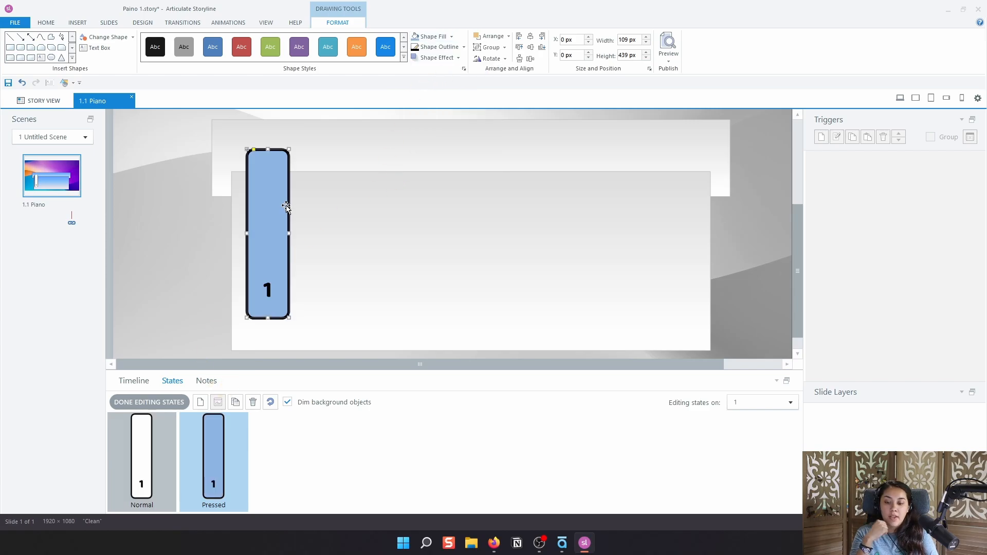
{"action": "left_click", "coordinate": [452, 37]}
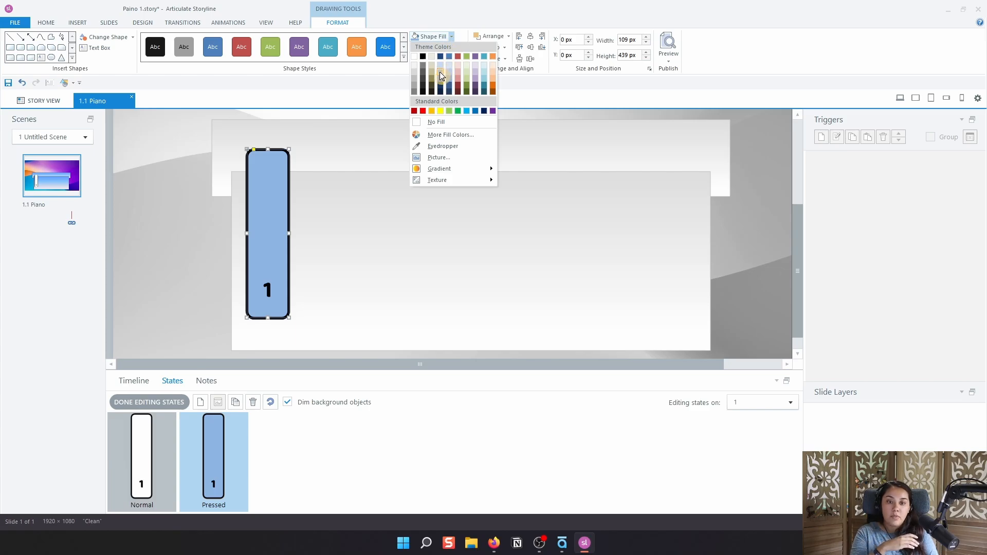
{"action": "left_click", "coordinate": [462, 6]}
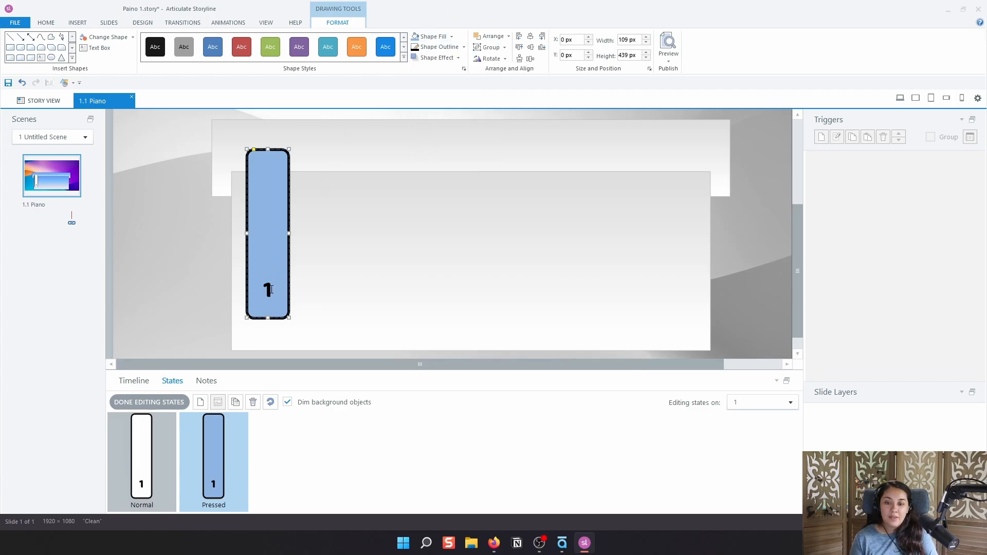
Change the font color of the number 1 in the key's Pressed state to white and deselect the key.
{"action": "left_click_drag", "start_coordinate": [272, 285], "coordinate": [264, 294]}
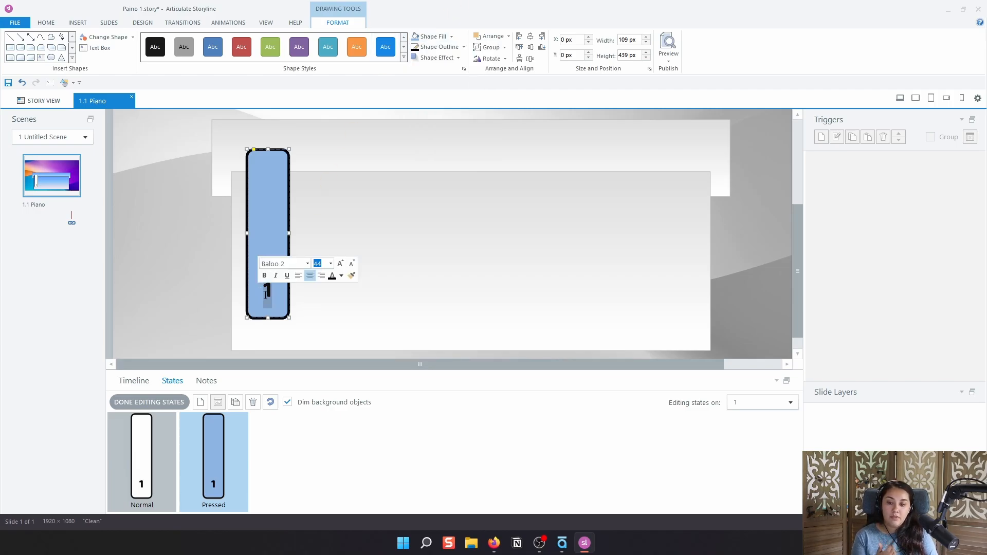
{"action": "left_click", "coordinate": [81, 24]}
{"action": "left_click", "coordinate": [50, 23]}
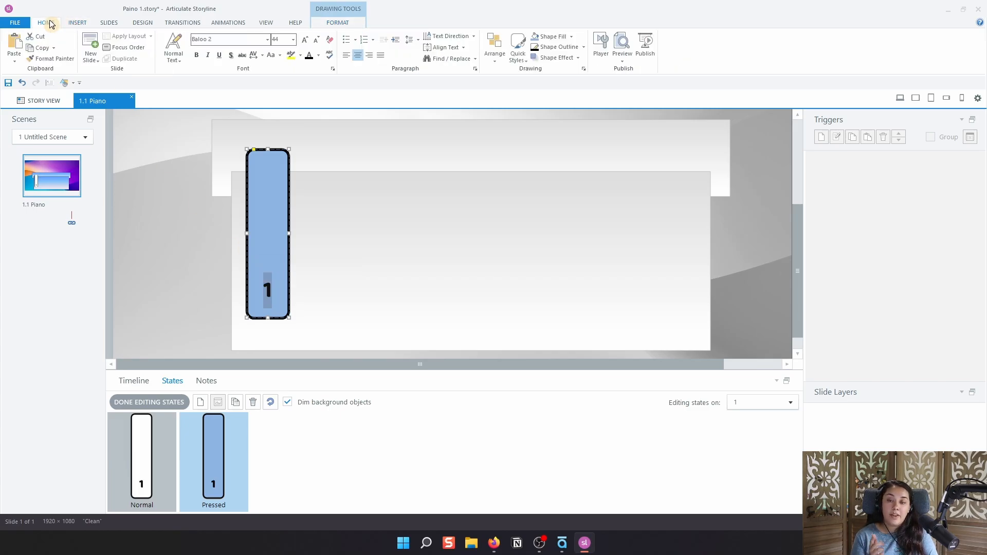
{"action": "left_click", "coordinate": [318, 55]}
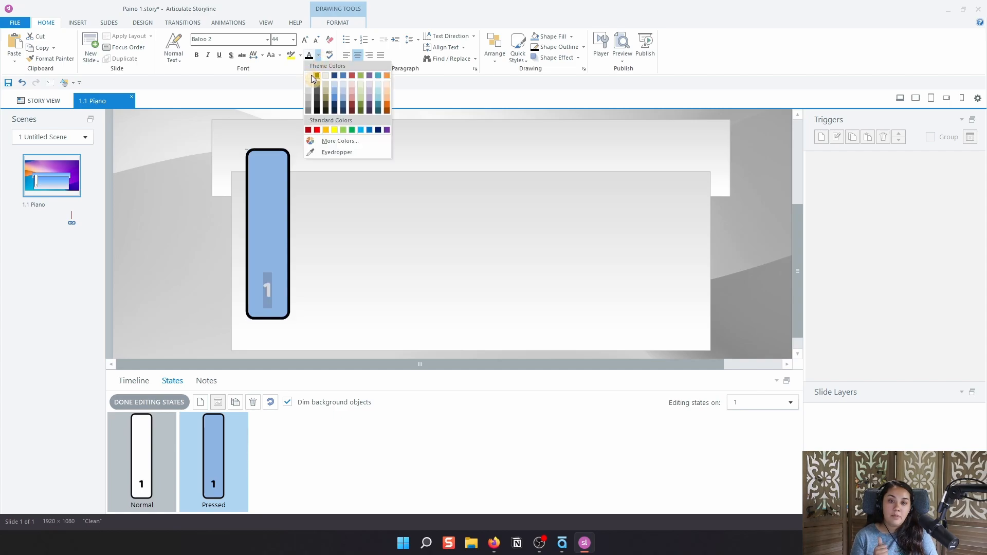
{"action": "left_click", "coordinate": [310, 75]}
{"action": "left_click", "coordinate": [322, 215]}
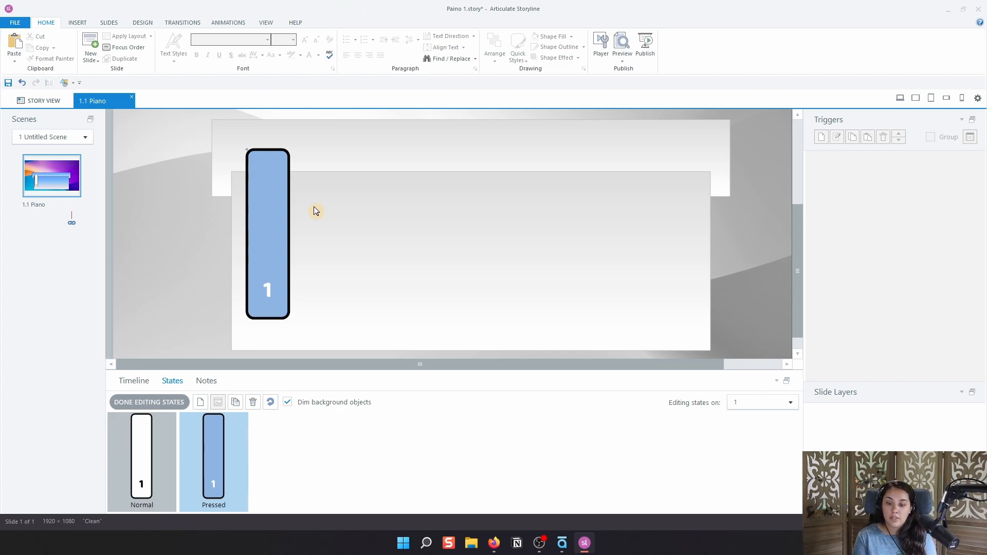
Finish editing the key's states, save the project and return to the slide's timeline.
{"action": "left_click", "coordinate": [145, 401]}
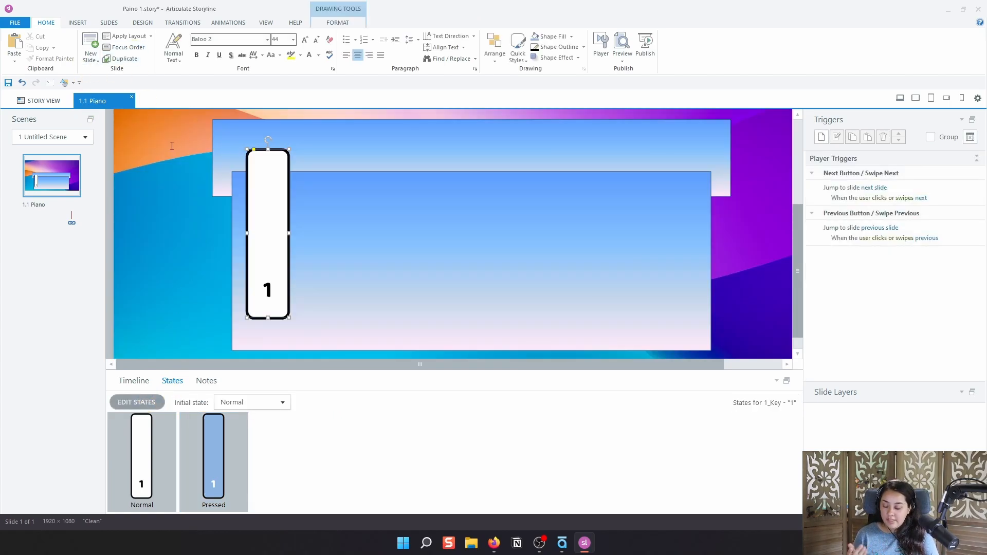
{"action": "key", "text": "ctrl+s"}
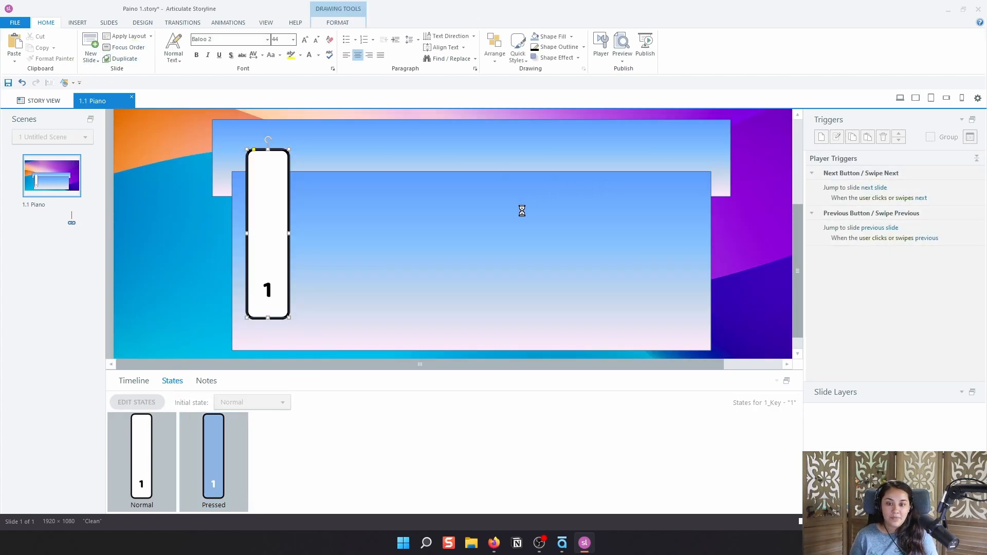
{"action": "left_click", "coordinate": [134, 381]}
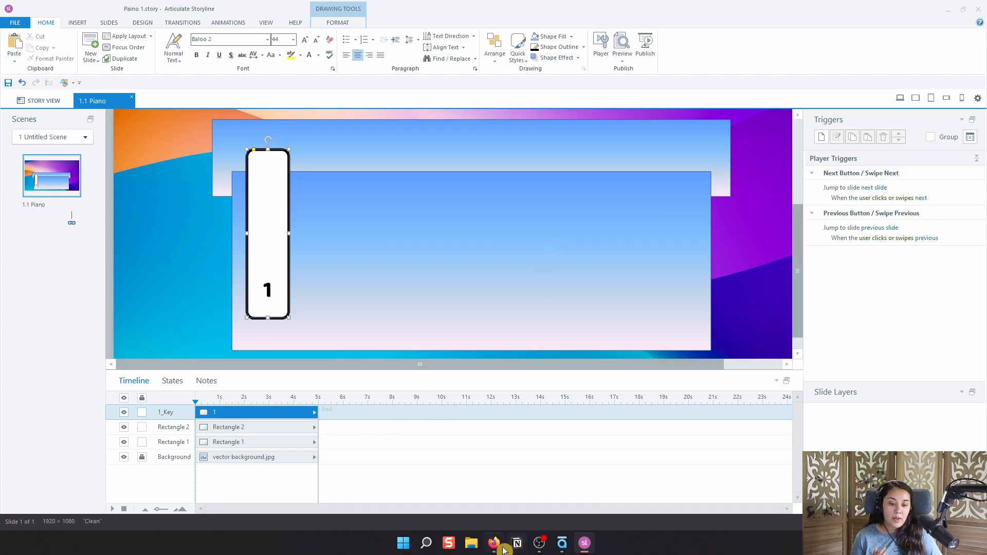
Switch to the finished piano example in Firefox, play its key 1, and return to Storyline.
{"action": "mouse_move", "coordinate": [494, 543]}
{"action": "left_click", "coordinate": [426, 504]}
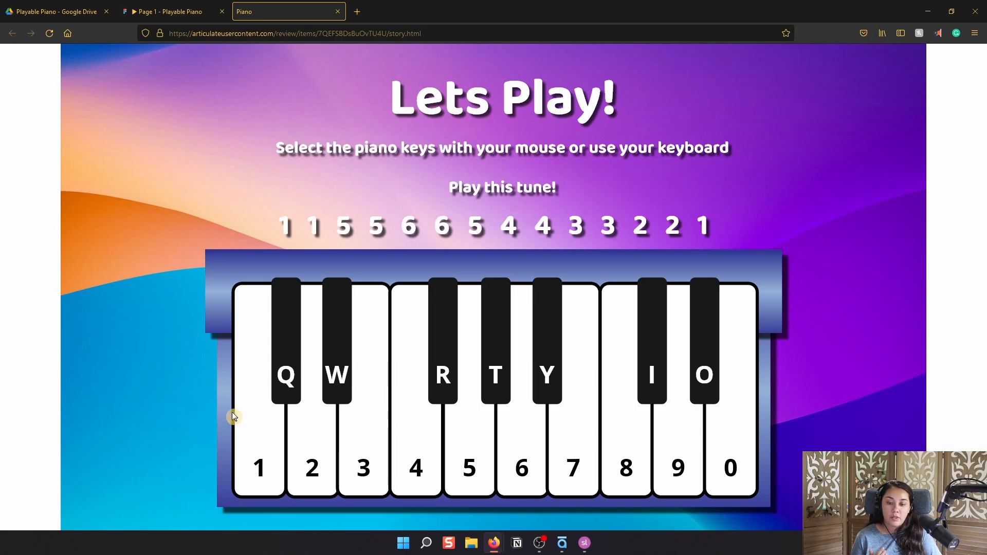
{"action": "left_click", "coordinate": [251, 422]}
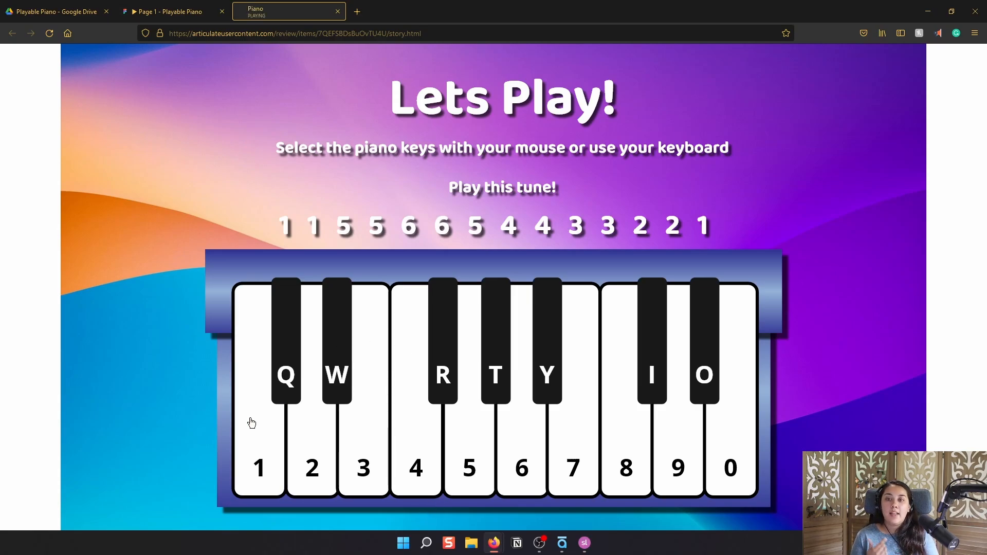
{"action": "left_click", "coordinate": [928, 11]}
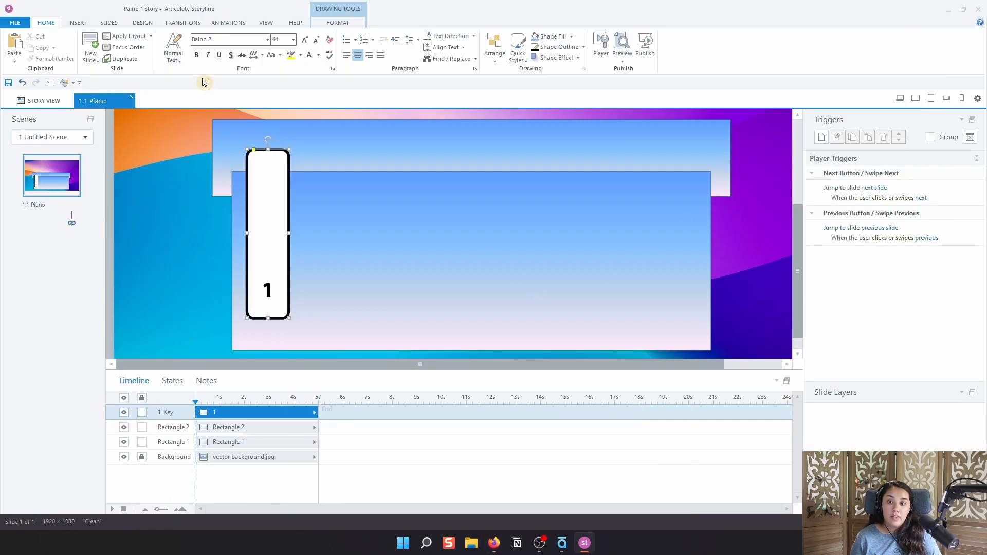
Insert the Piano_1 audio file from the Audio Files folder onto the slide.
{"action": "left_click", "coordinate": [77, 22]}
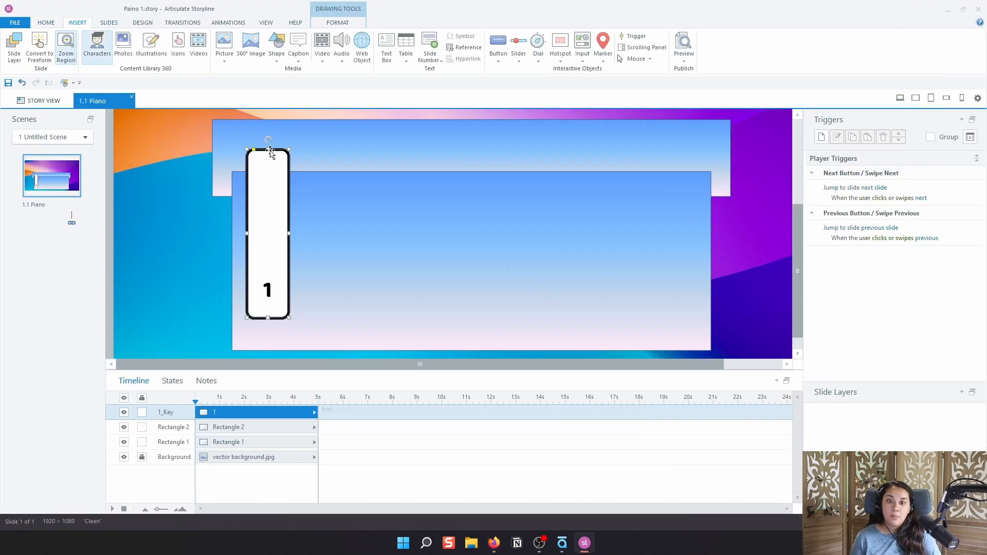
{"action": "left_click", "coordinate": [341, 56]}
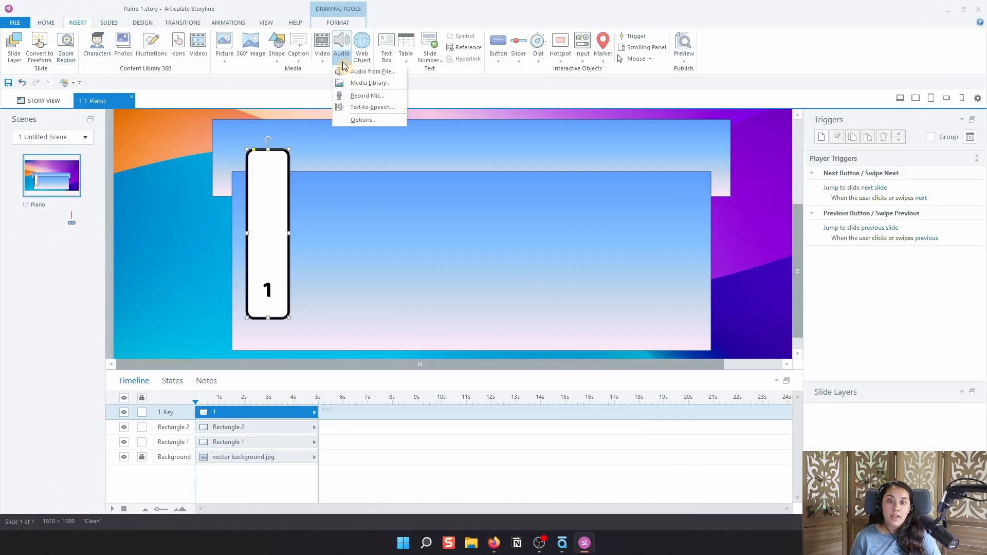
{"action": "left_click", "coordinate": [369, 73]}
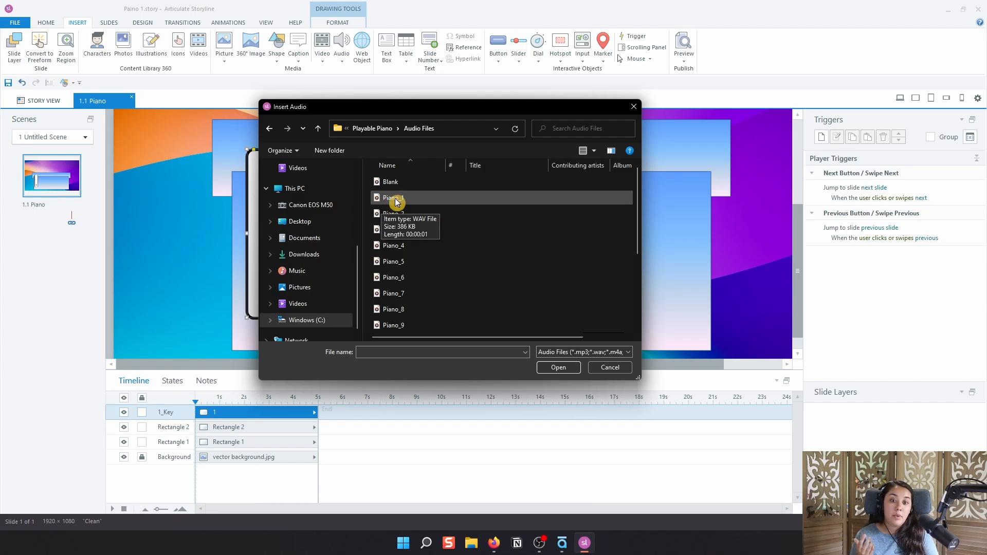
{"action": "left_click", "coordinate": [397, 202]}
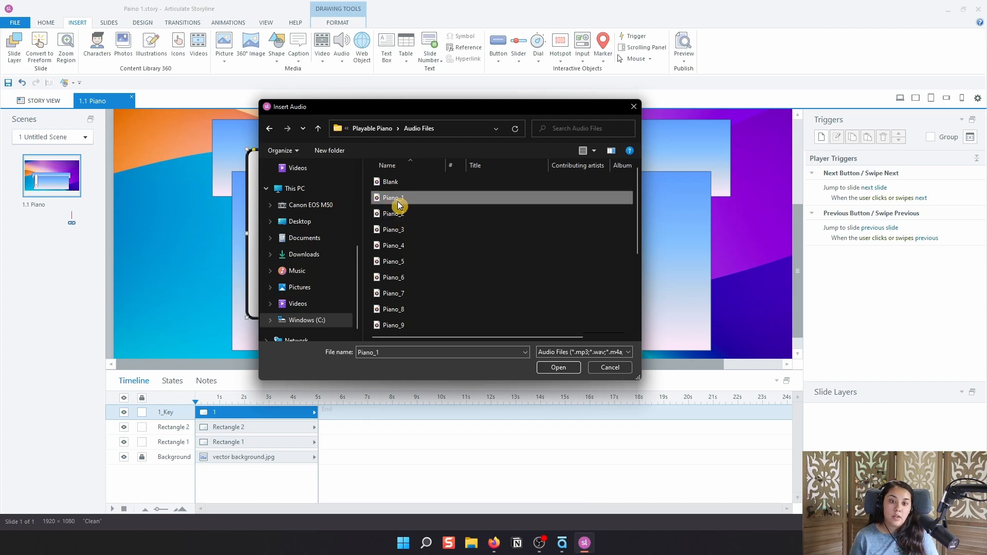
{"action": "double_click", "coordinate": [399, 202]}
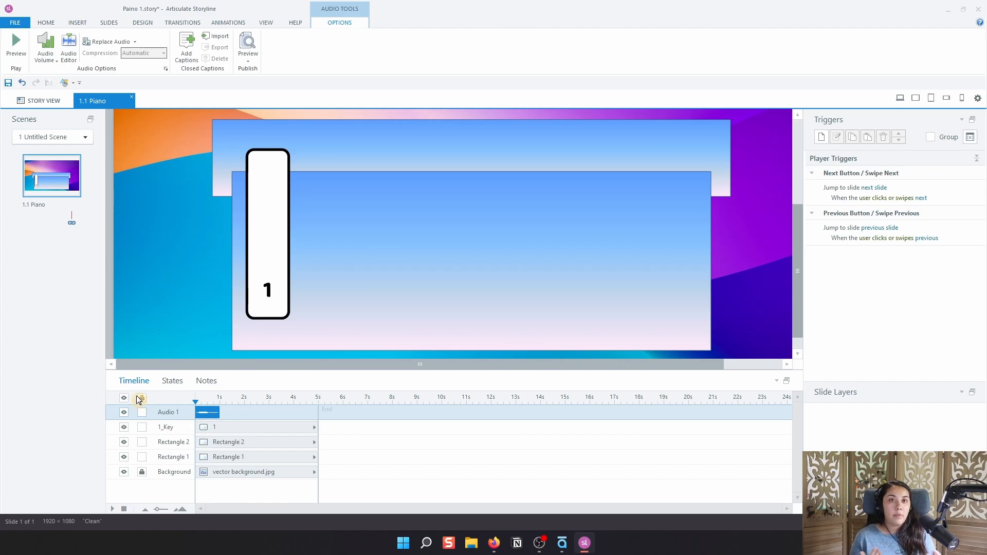
Rename the inserted audio clip in the timeline as Piano_1.
{"action": "double_click", "coordinate": [169, 415]}
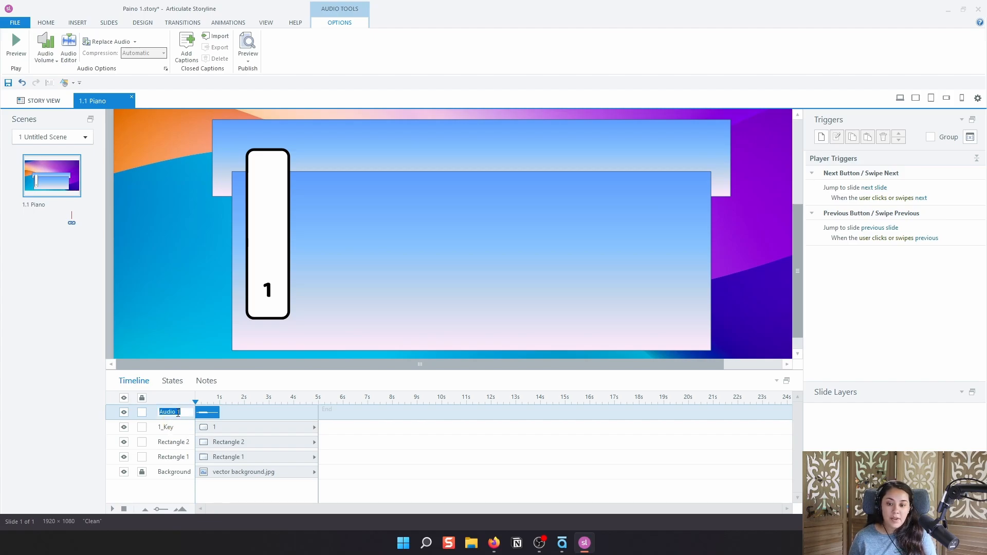
{"action": "key", "text": "BackSpace"}
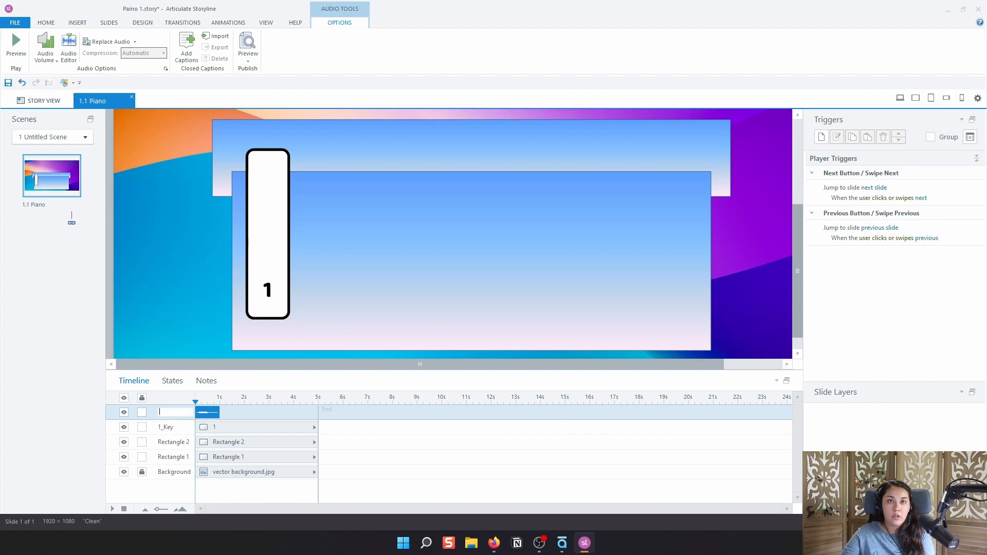
{"action": "type", "text": "Piano"}
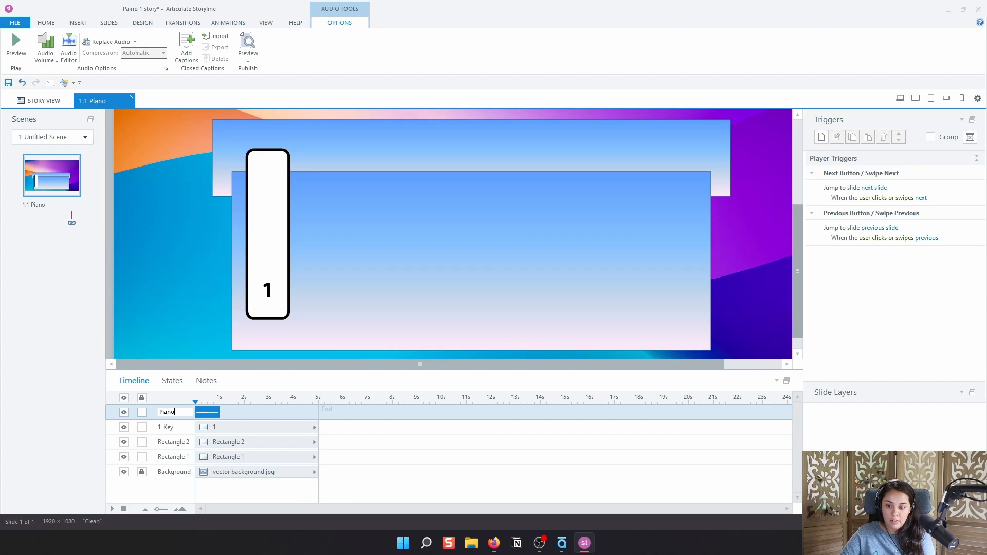
{"action": "type", "text": "_1"}
{"action": "key", "text": "Return"}
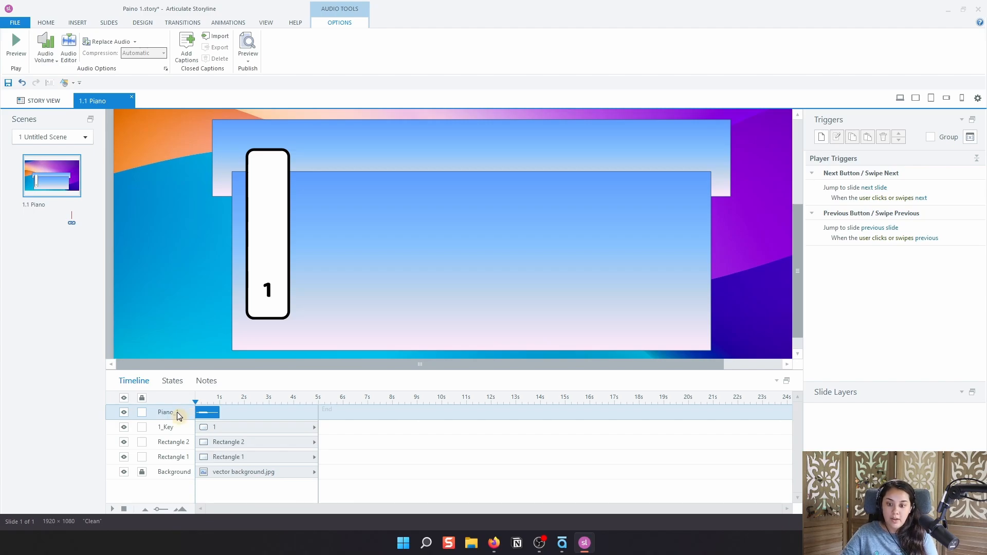
Preview the piano slide with its inserted sound and close the preview.
{"action": "left_click", "coordinate": [291, 399]}
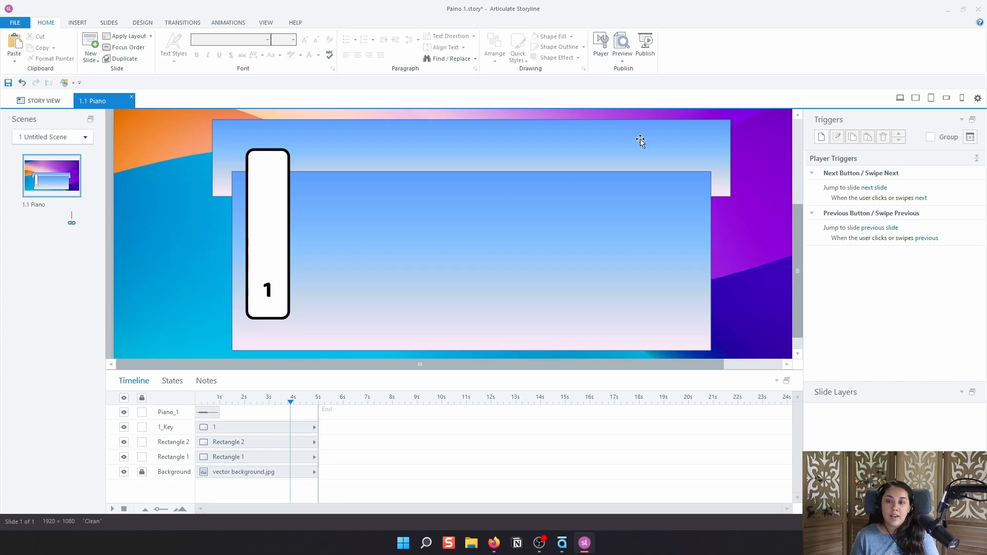
{"action": "left_click", "coordinate": [898, 98]}
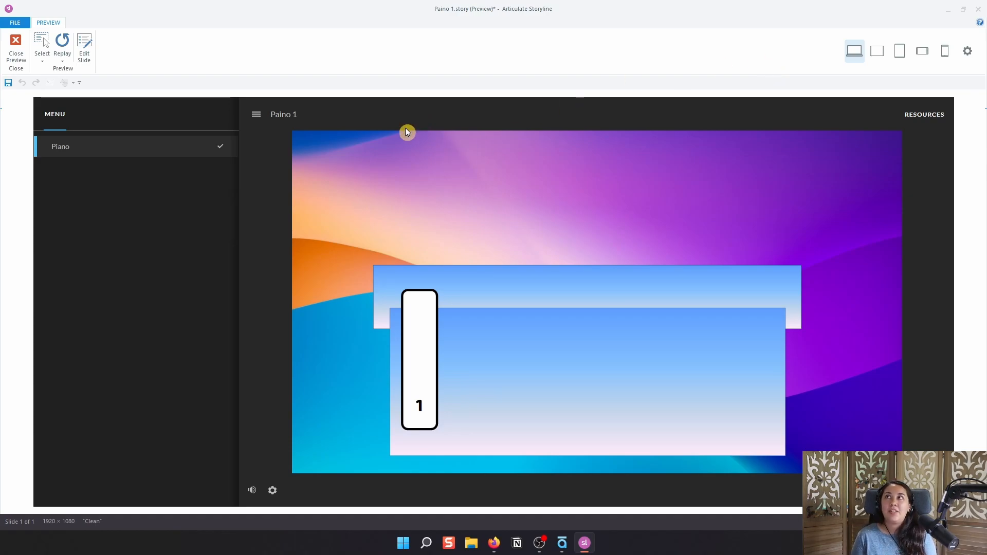
{"action": "left_click", "coordinate": [15, 46]}
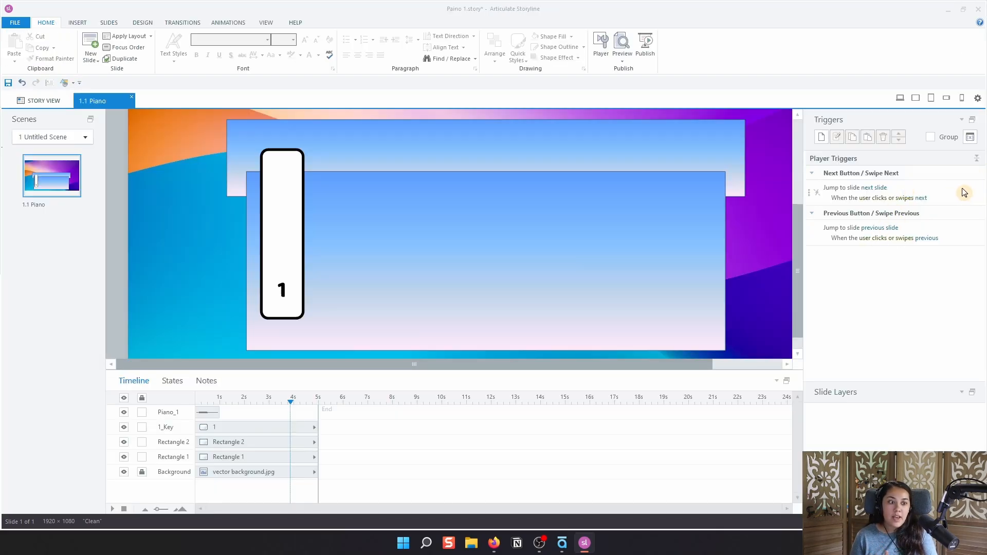
Delete the slide's default Next and Previous player triggers and open the creation of a new trigger.
{"action": "left_click", "coordinate": [964, 193]}
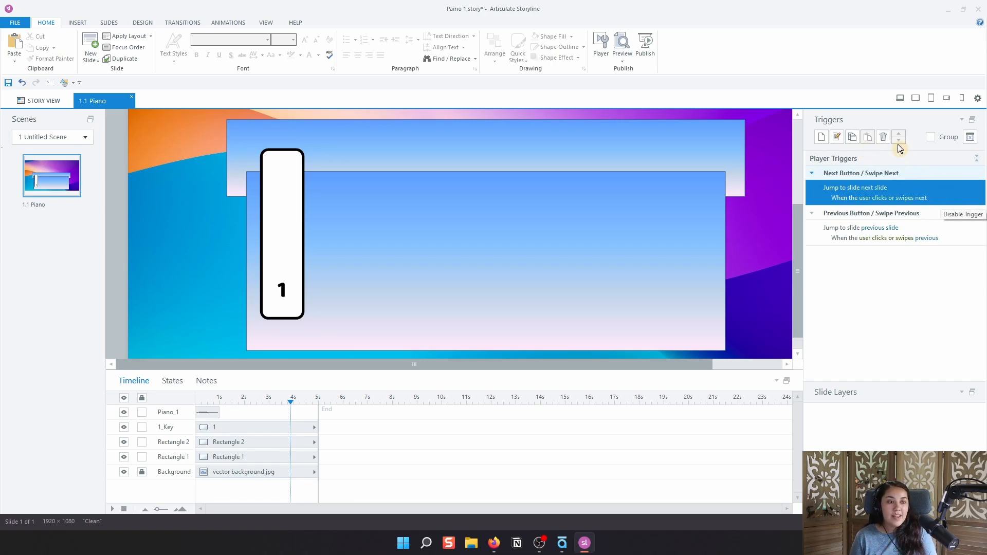
{"action": "left_click", "coordinate": [885, 139]}
{"action": "left_click", "coordinate": [903, 175]}
{"action": "left_click", "coordinate": [884, 138]}
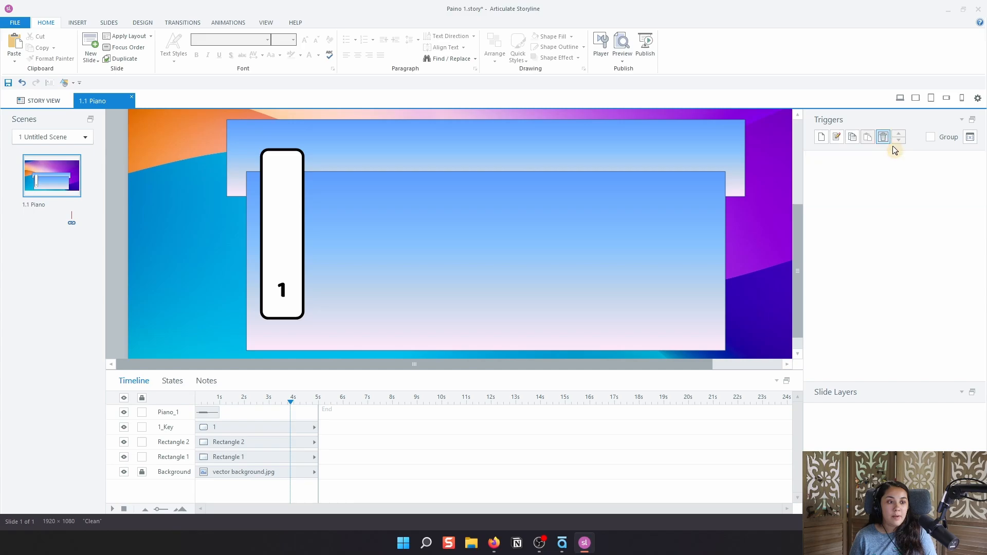
{"action": "left_click", "coordinate": [820, 137]}
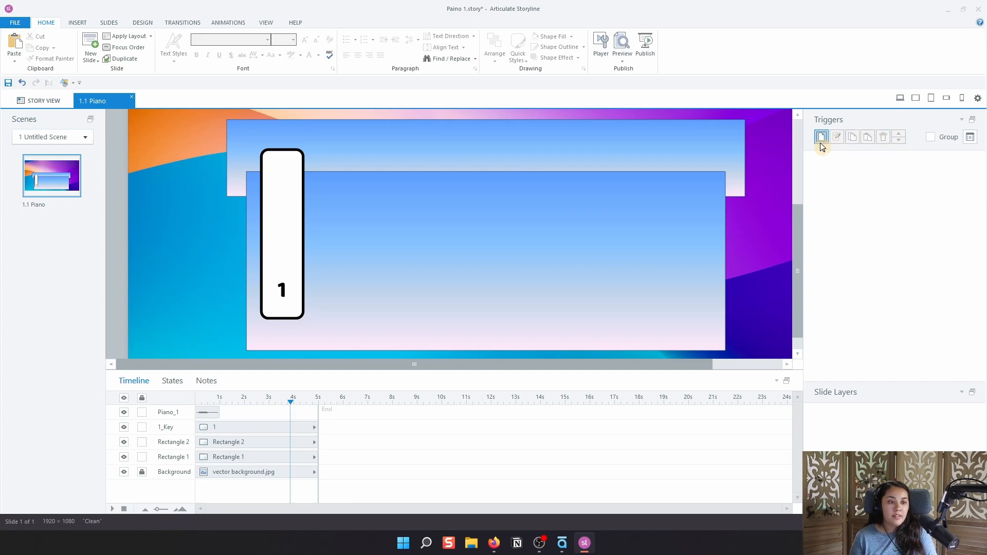
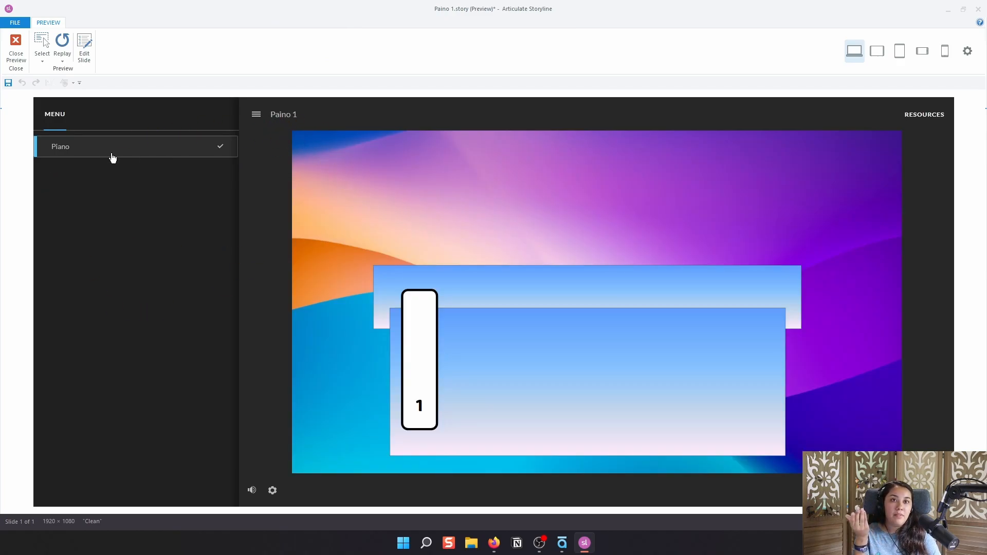
Leave the preview and, from Story View, set Menus & Controls to Off in the player properties.
{"action": "left_click", "coordinate": [15, 49]}
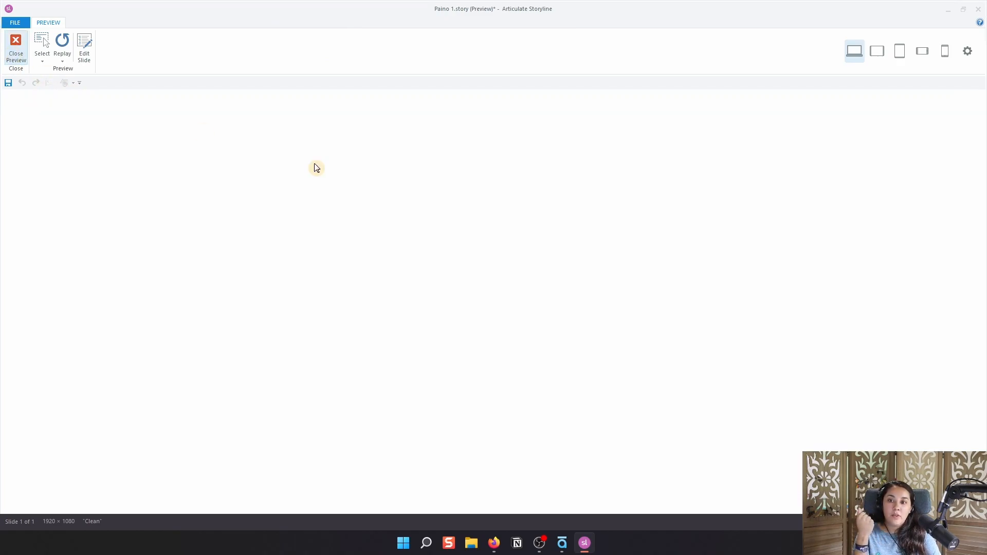
{"action": "left_click", "coordinate": [33, 100]}
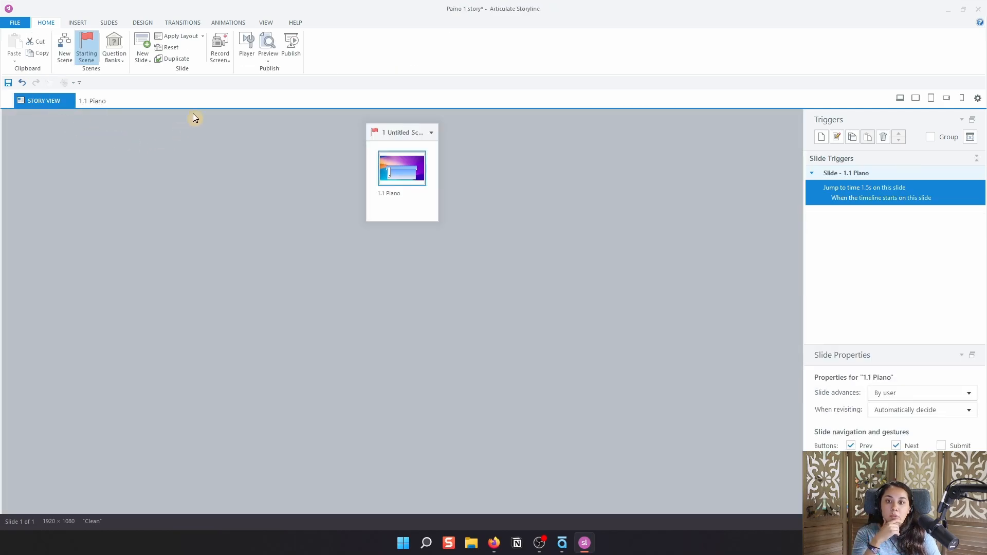
{"action": "left_click", "coordinate": [240, 59]}
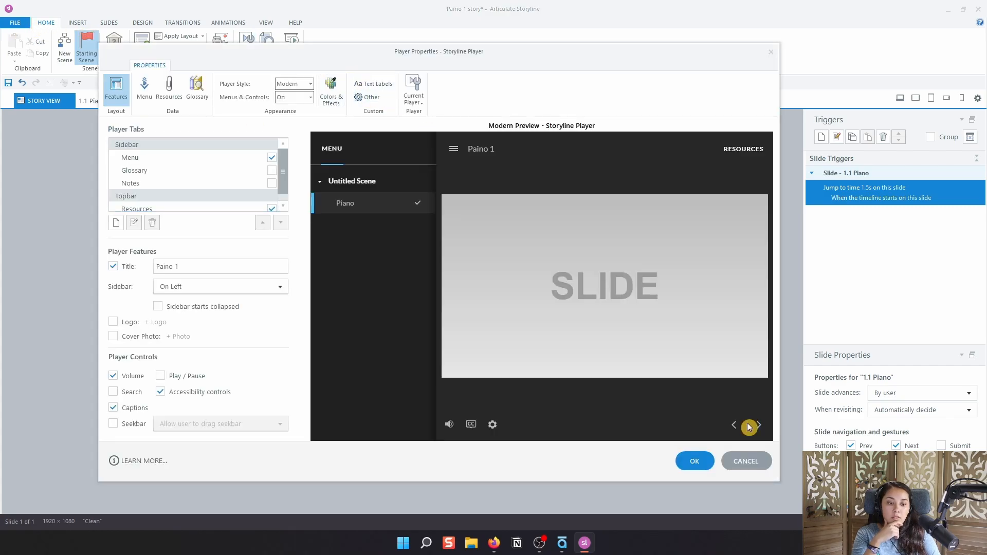
{"action": "left_click", "coordinate": [748, 460]}
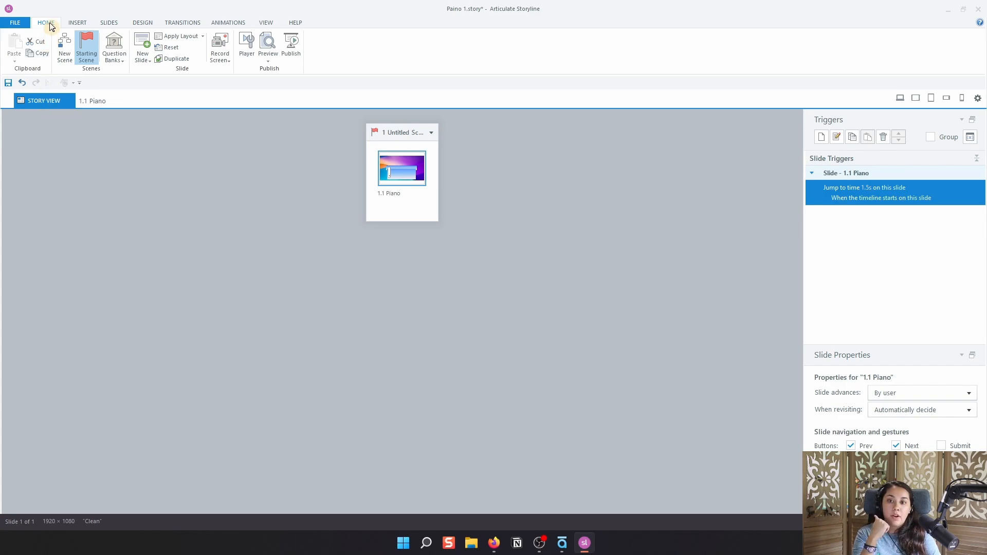
{"action": "left_click", "coordinate": [247, 53]}
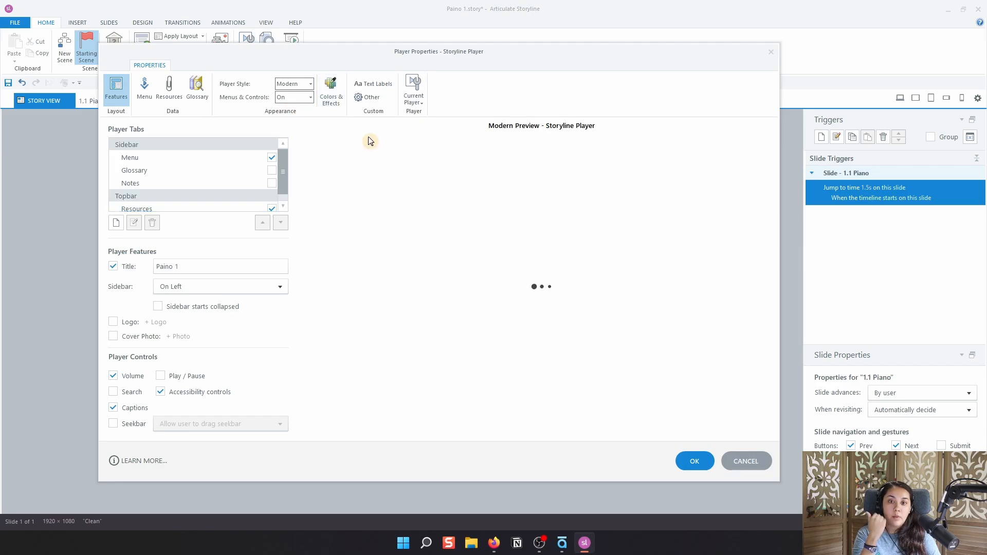
{"action": "left_click", "coordinate": [311, 99]}
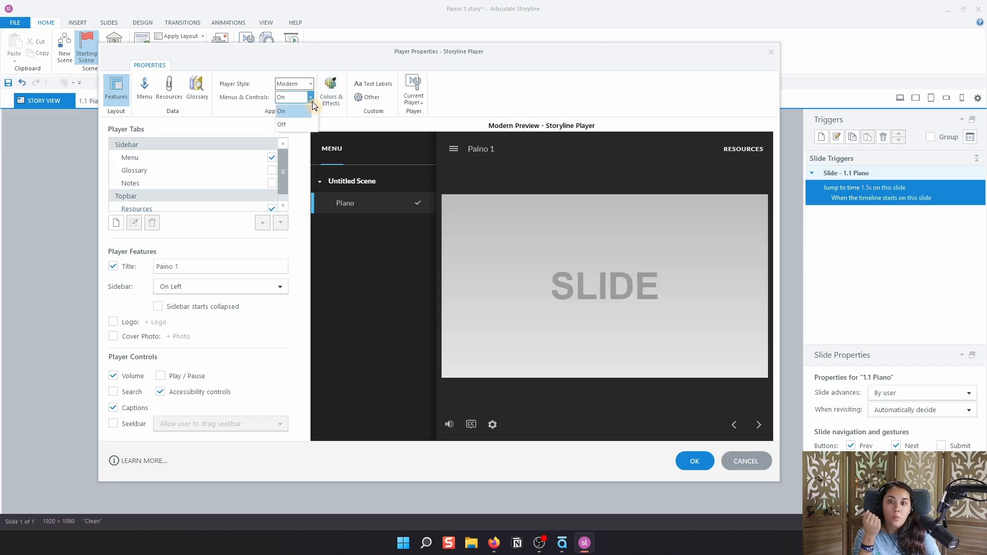
{"action": "left_click", "coordinate": [283, 125]}
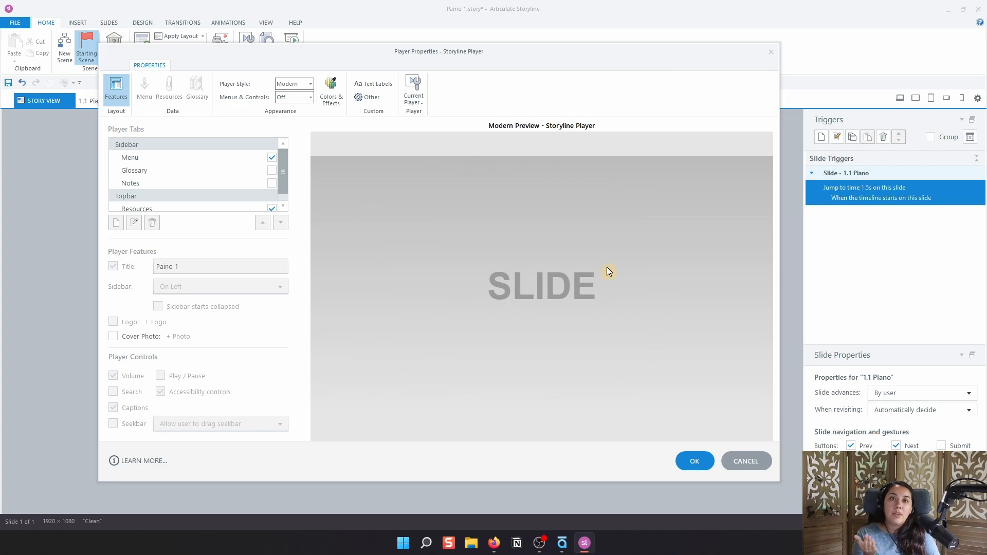
{"action": "left_click", "coordinate": [309, 98]}
{"action": "left_click", "coordinate": [287, 125]}
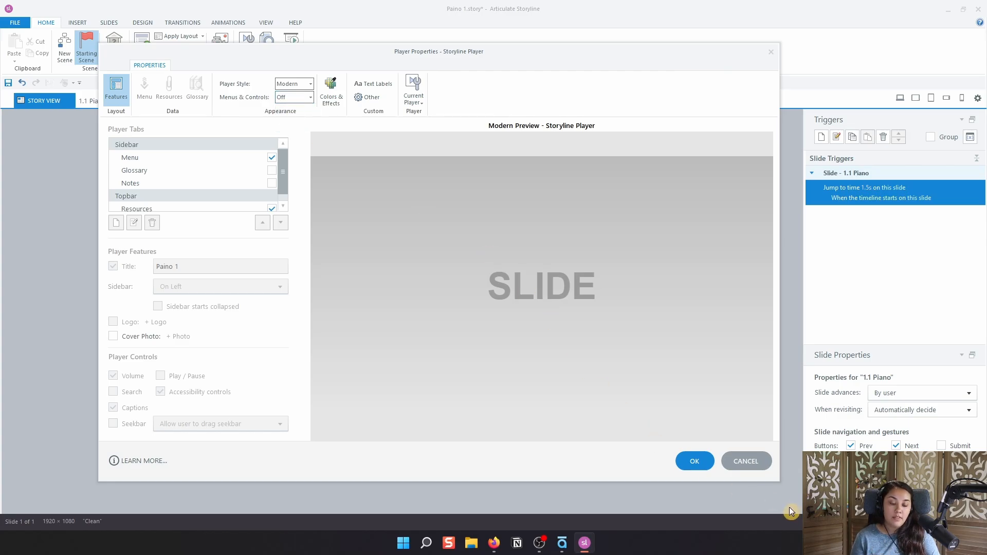
{"action": "left_click", "coordinate": [700, 459]}
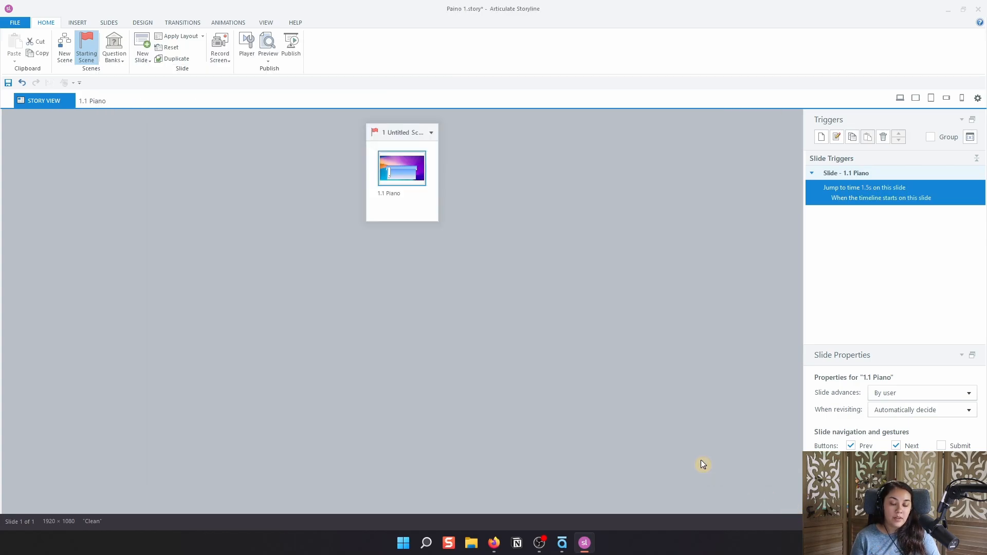
Reopen the 1.1 Piano slide from Story View.
{"action": "double_click", "coordinate": [382, 169]}
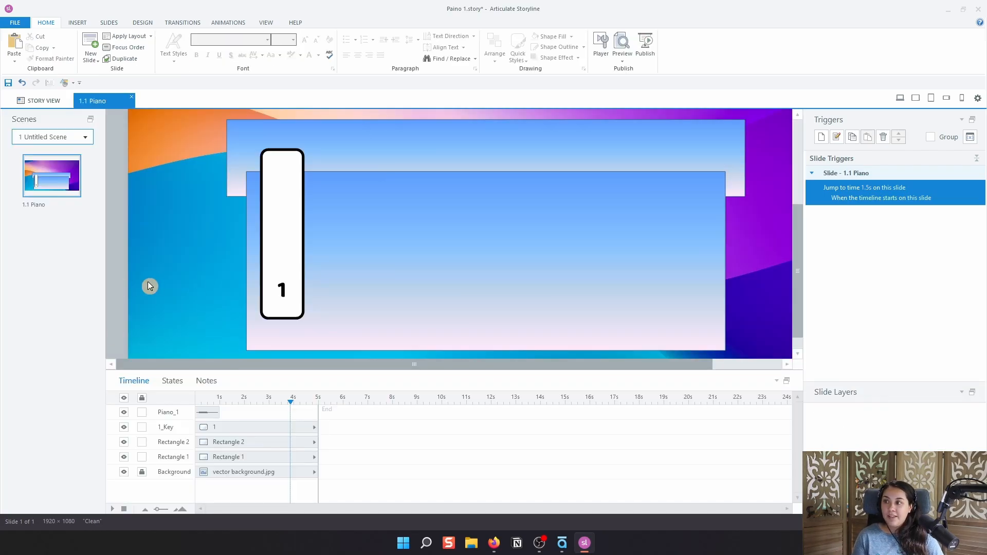
{"action": "scroll", "coordinate": [461, 292], "scroll_direction": "down", "scroll_amount": 1}
{"action": "scroll", "coordinate": [460, 292], "scroll_direction": "up", "scroll_amount": 3}
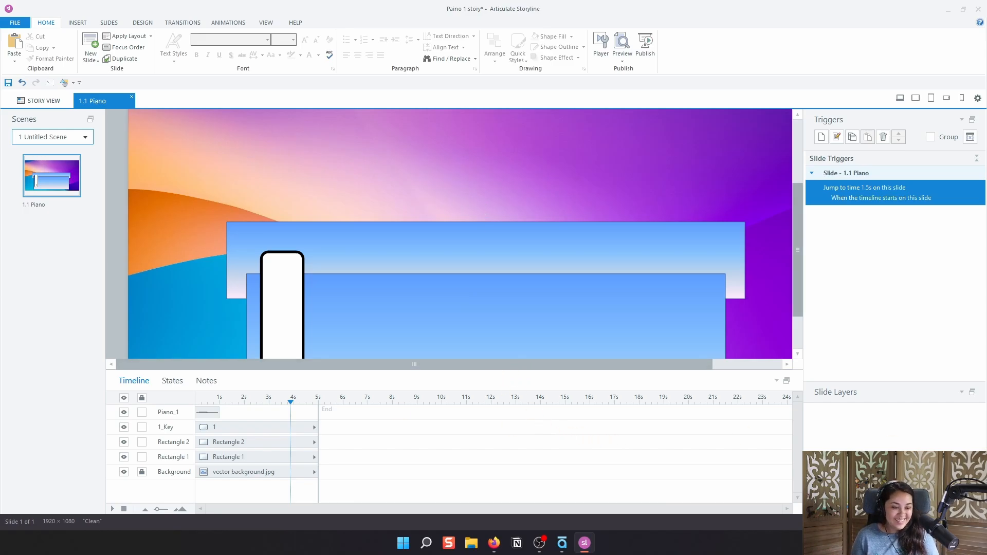
{"action": "scroll", "coordinate": [713, 350], "scroll_direction": "down", "scroll_amount": 2}
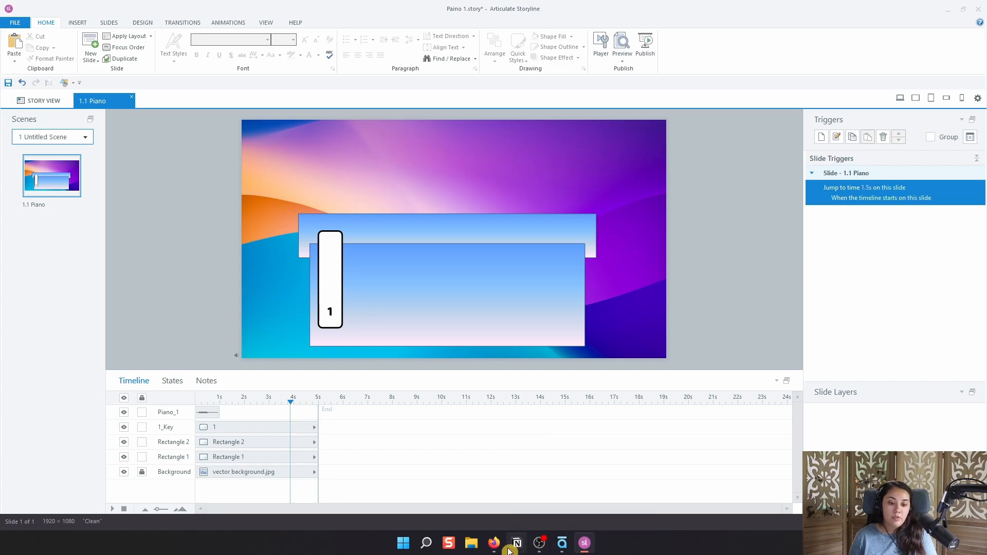
Switch to the finished piano example in Firefox, play key 1 twice, and return to Storyline.
{"action": "mouse_move", "coordinate": [494, 542]}
{"action": "left_click", "coordinate": [472, 519]}
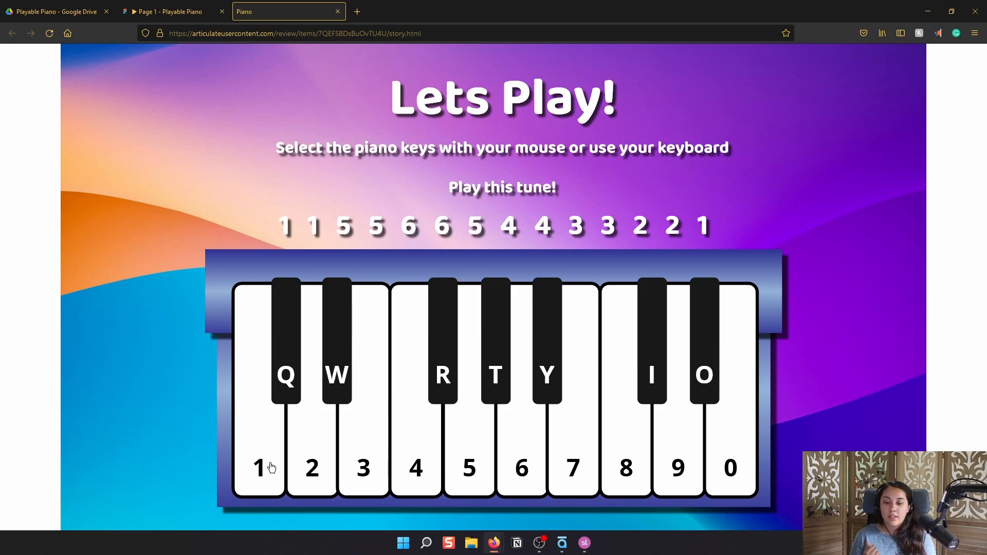
{"action": "left_click", "coordinate": [256, 405]}
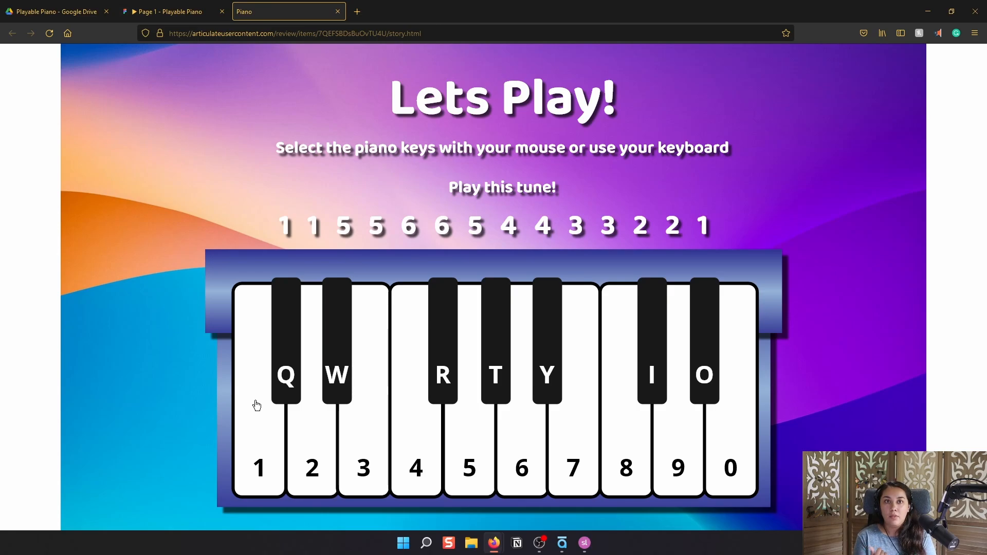
{"action": "left_click", "coordinate": [257, 406]}
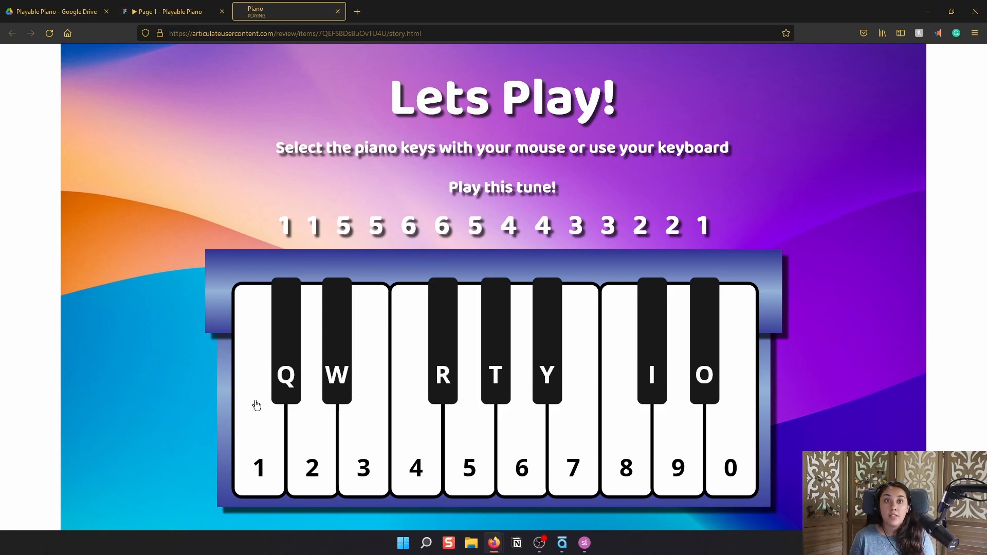
{"action": "left_click", "coordinate": [929, 12]}
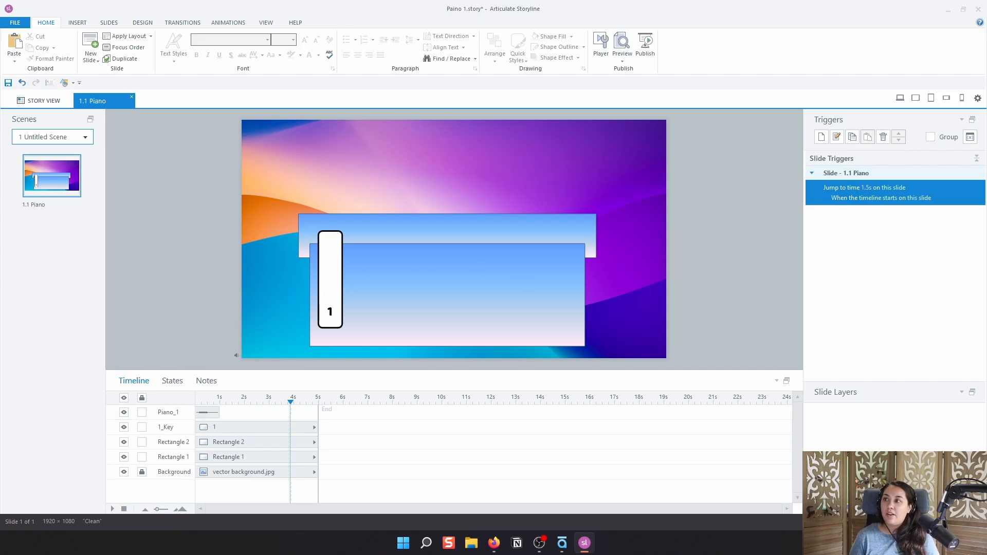
{"action": "key", "text": "alt+Tab"}
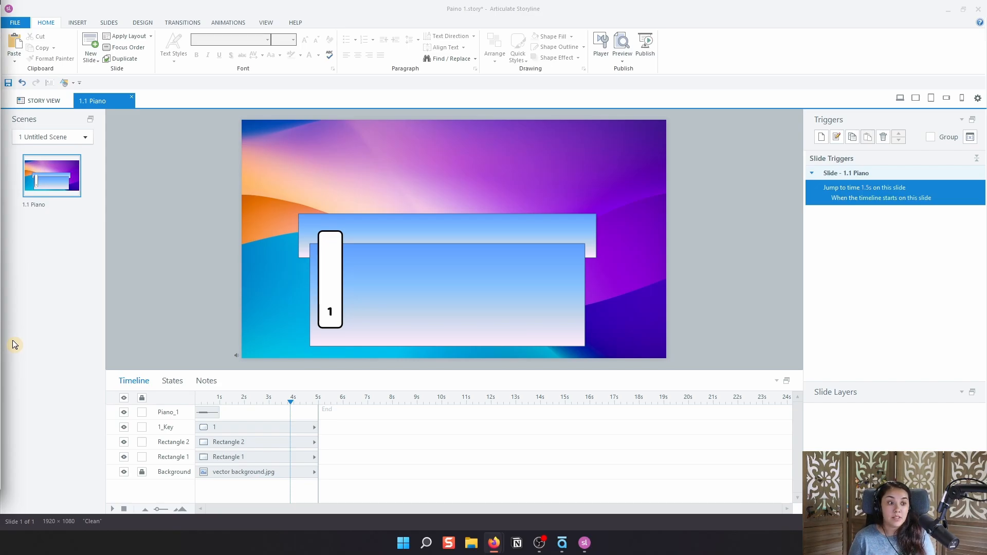
Create a new trigger whose action changes the state of 1_Key to Pressed.
{"action": "left_click", "coordinate": [820, 138]}
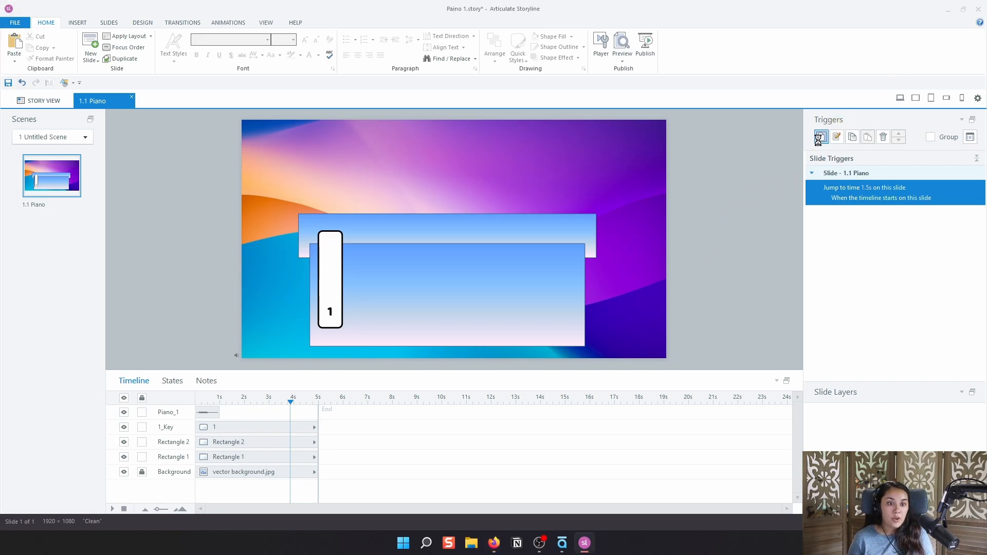
{"action": "left_click_drag", "start_coordinate": [645, 139], "coordinate": [596, 141]}
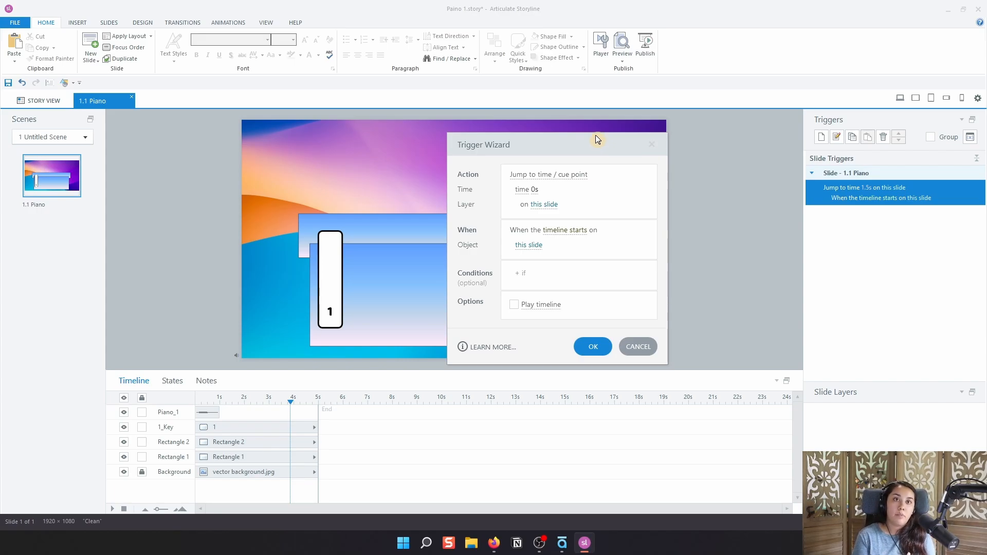
{"action": "left_click", "coordinate": [540, 179]}
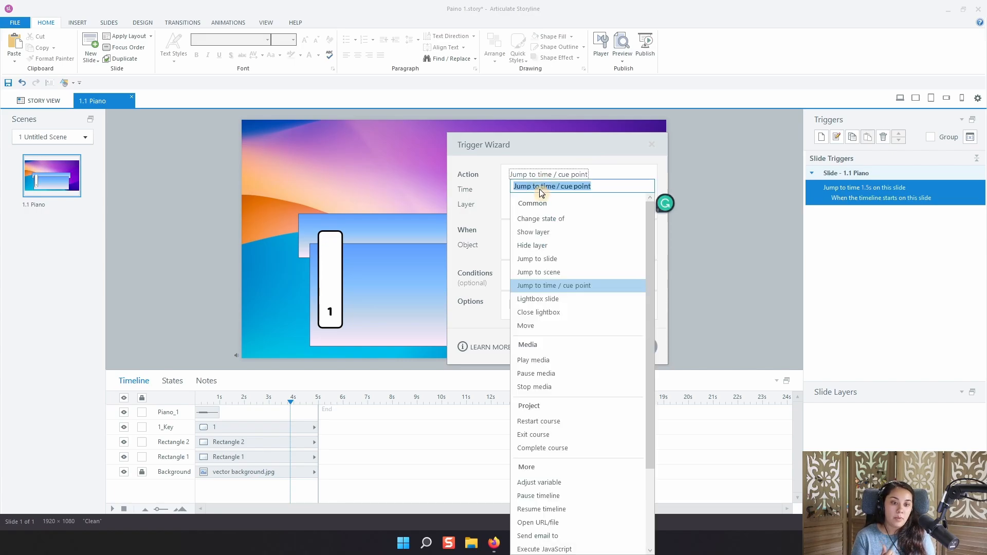
{"action": "left_click", "coordinate": [553, 222]}
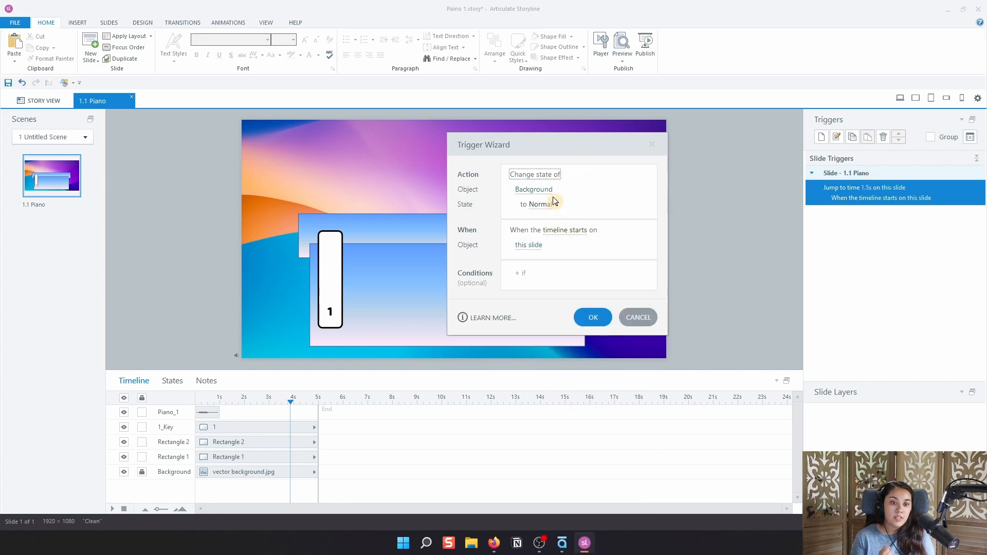
{"action": "left_click", "coordinate": [546, 190]}
{"action": "left_click", "coordinate": [549, 251]}
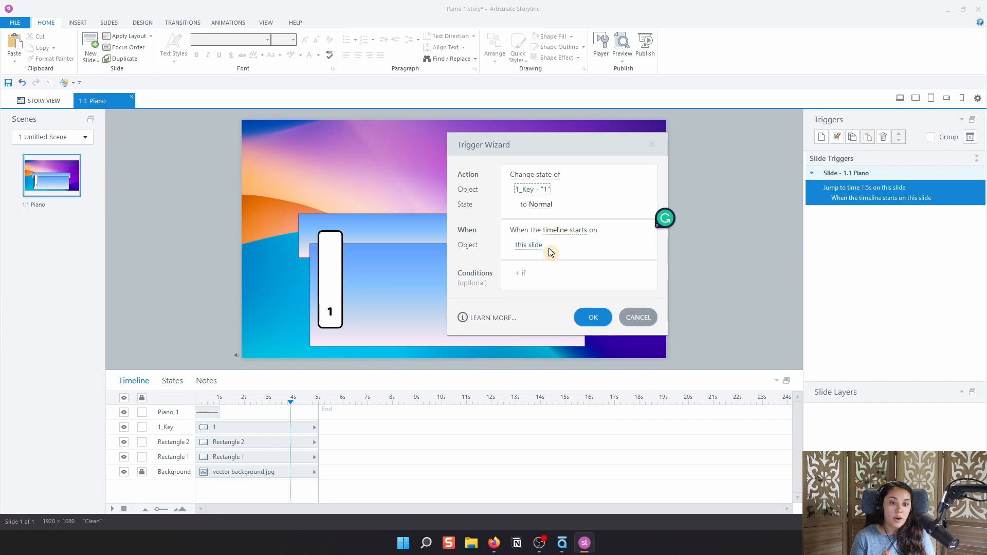
{"action": "left_click", "coordinate": [540, 204]}
{"action": "left_click", "coordinate": [545, 248]}
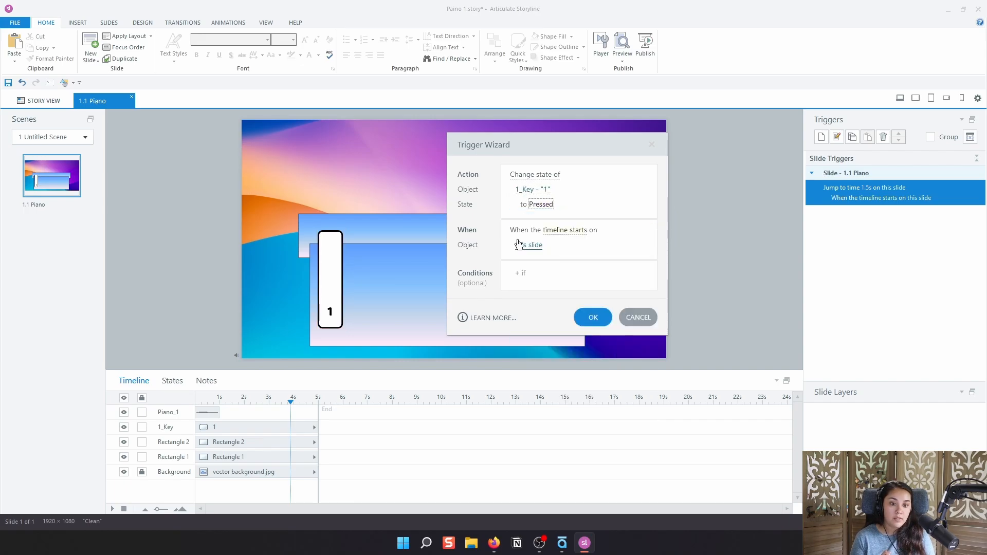
Make the trigger fire when the user clicks 1_Key and save it.
{"action": "left_click", "coordinate": [551, 231]}
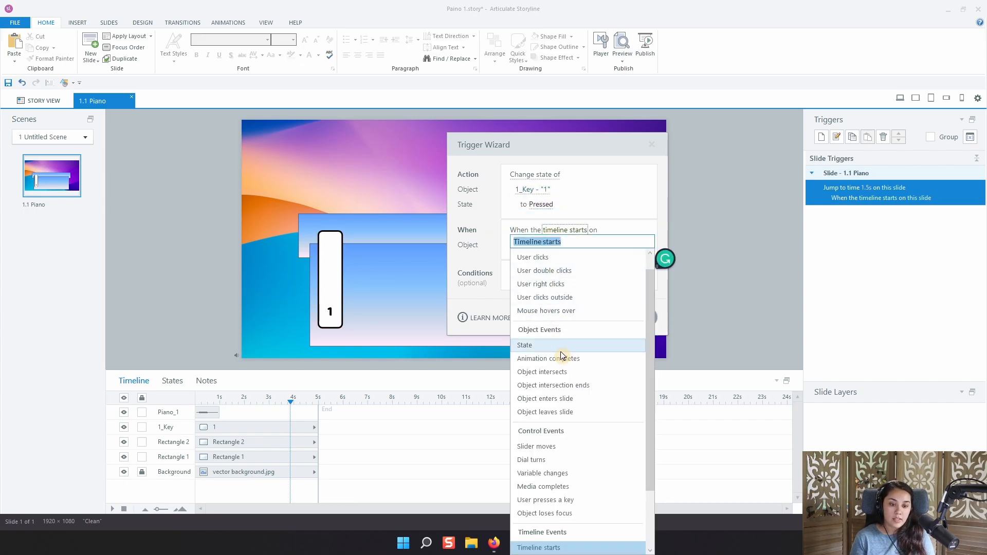
{"action": "scroll", "coordinate": [564, 341], "scroll_direction": "up", "scroll_amount": 1}
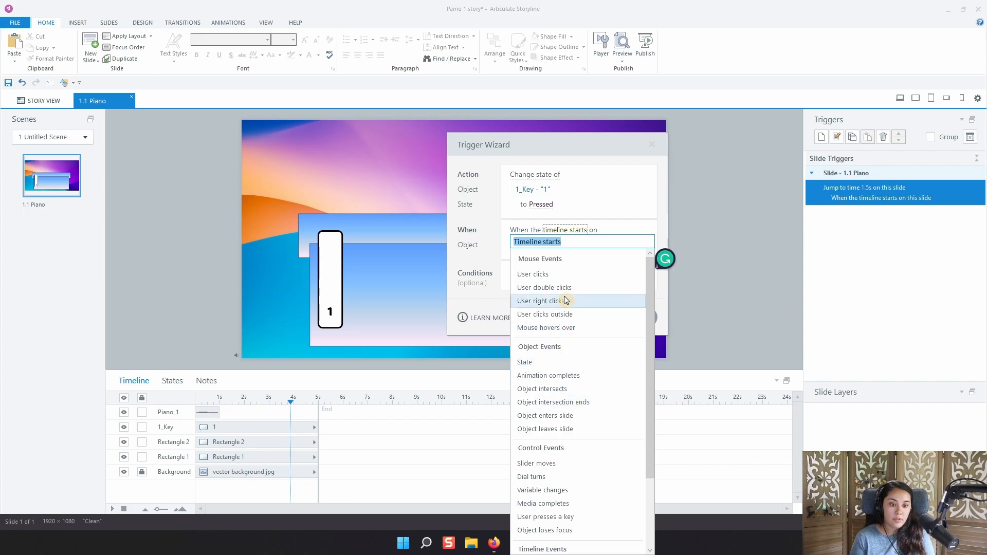
{"action": "left_click", "coordinate": [534, 274]}
{"action": "left_click", "coordinate": [532, 245]}
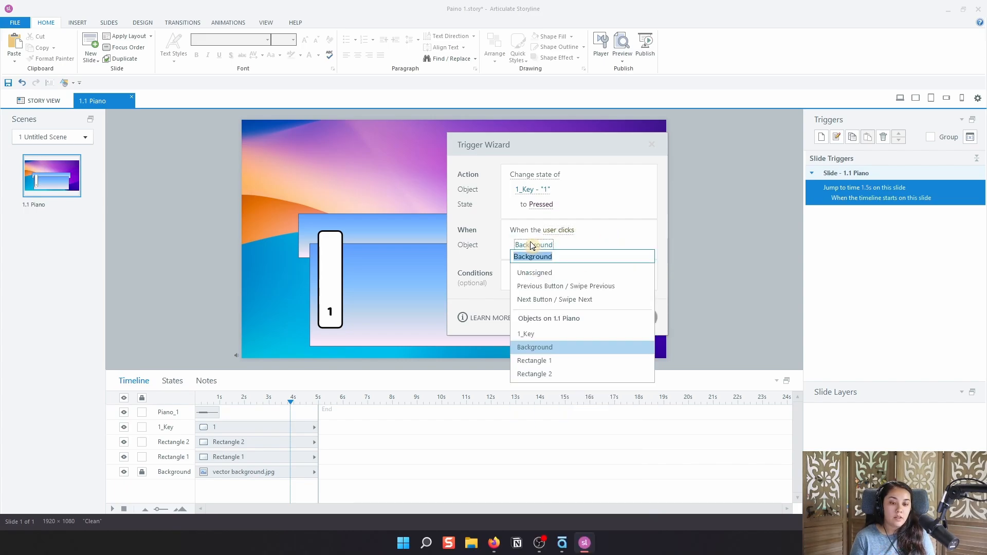
{"action": "left_click", "coordinate": [542, 334]}
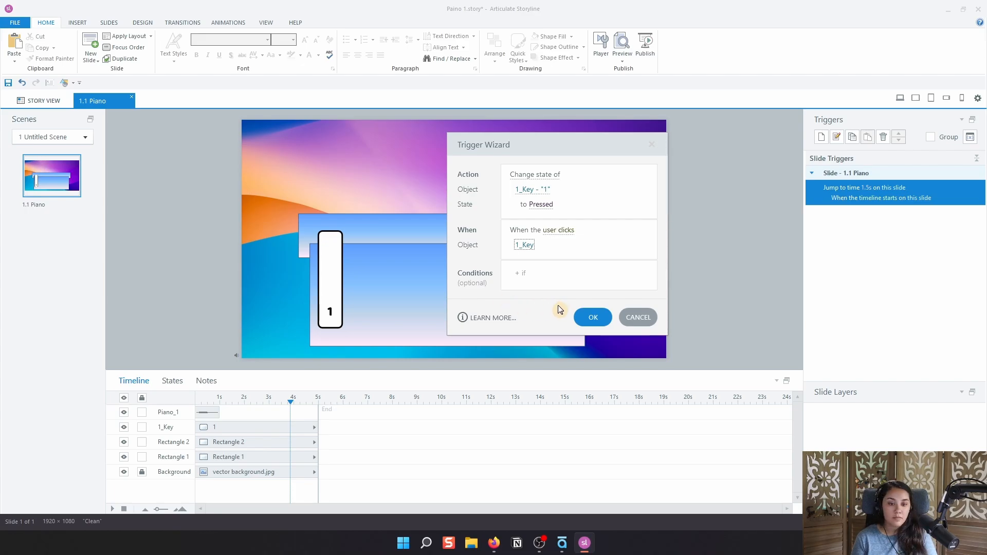
{"action": "left_click", "coordinate": [591, 319]}
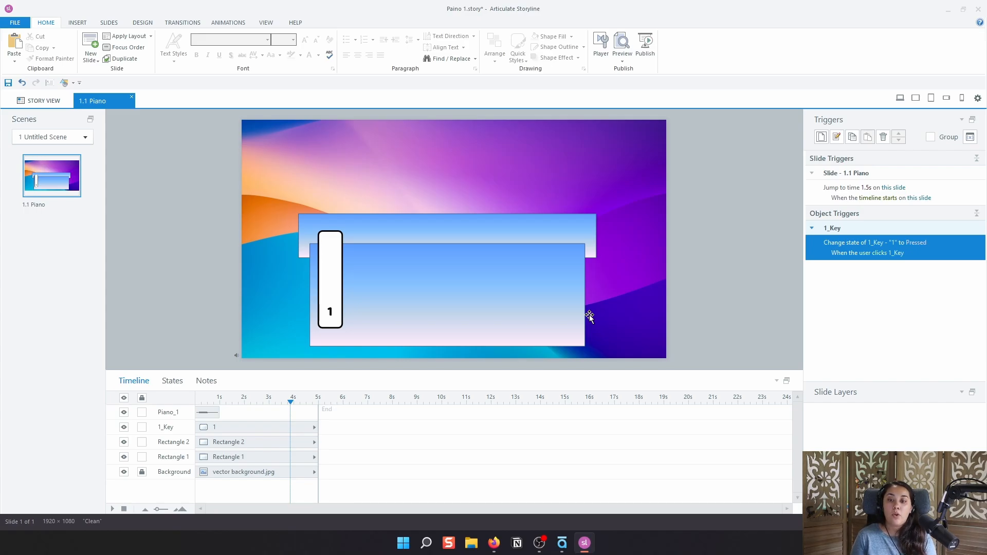
Add a second trigger that changes the state of 1_Key to Pressed.
{"action": "left_click", "coordinate": [824, 136]}
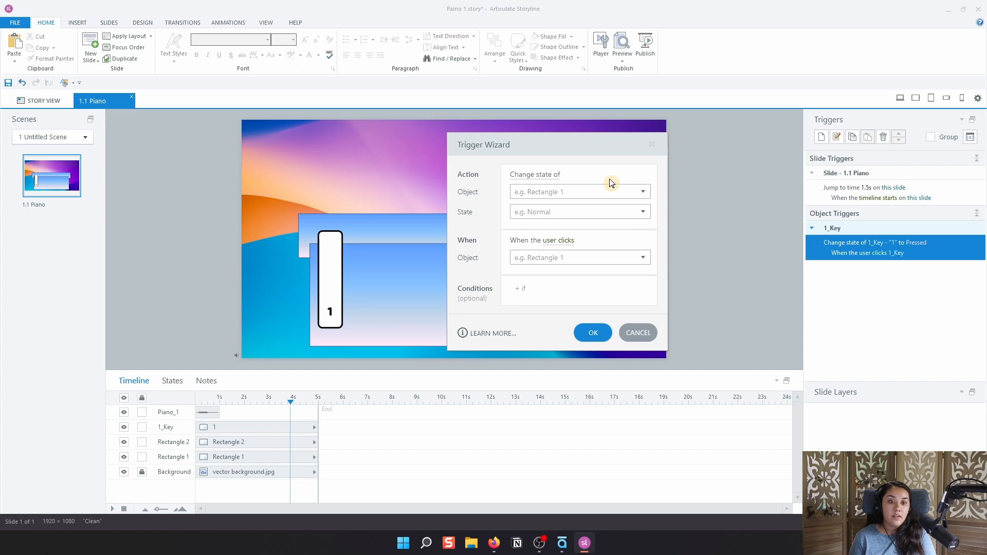
{"action": "left_click", "coordinate": [538, 197]}
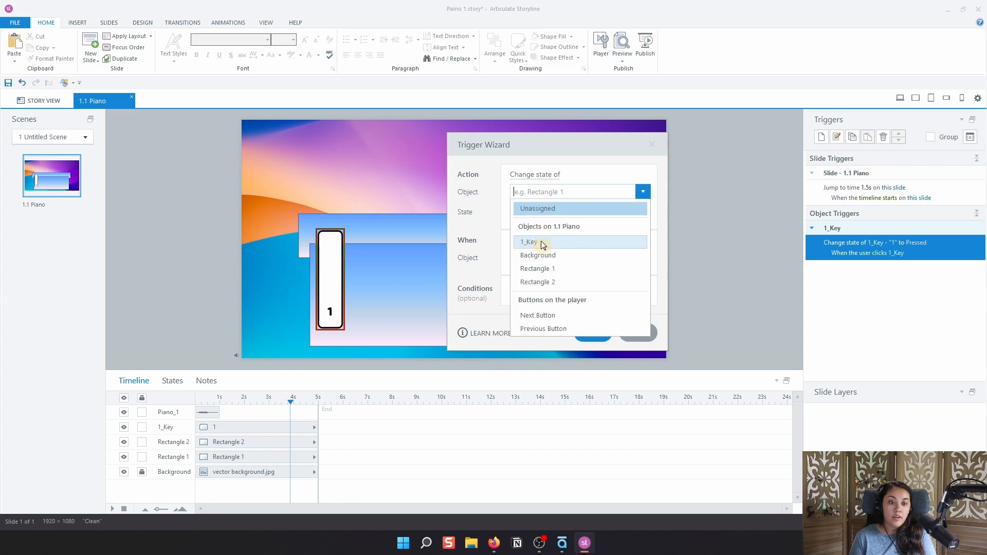
{"action": "left_click", "coordinate": [539, 242]}
{"action": "left_click", "coordinate": [542, 207]}
{"action": "left_click", "coordinate": [544, 248]}
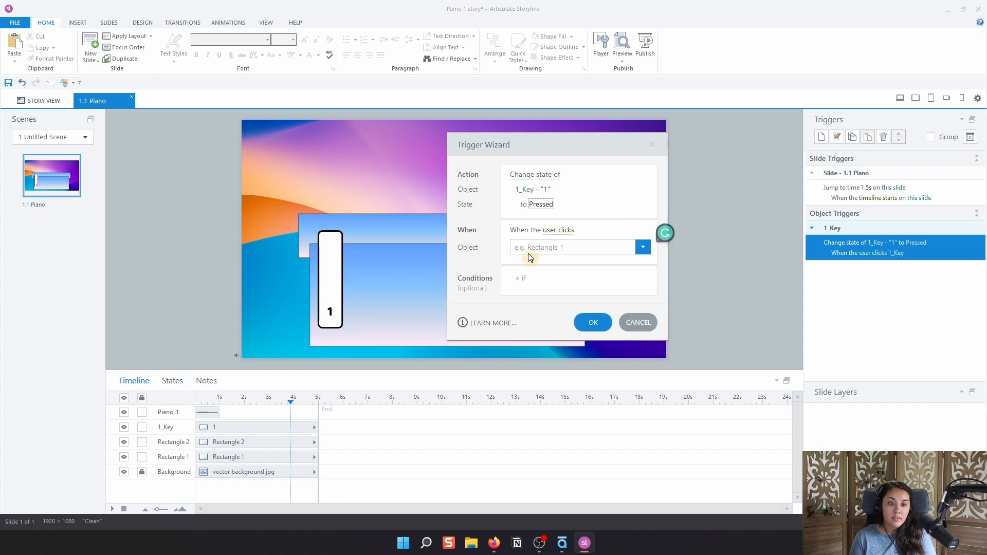
Make the trigger fire when the user presses the 1 key after clicking on this slide, and save it.
{"action": "left_click", "coordinate": [559, 233]}
{"action": "scroll", "coordinate": [570, 403], "scroll_direction": "down", "scroll_amount": 1}
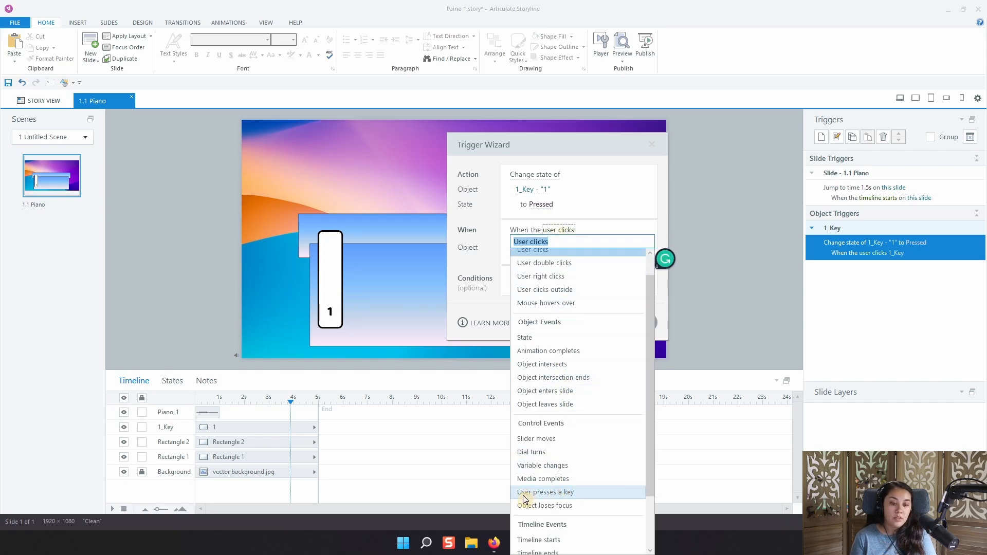
{"action": "left_click", "coordinate": [591, 493]}
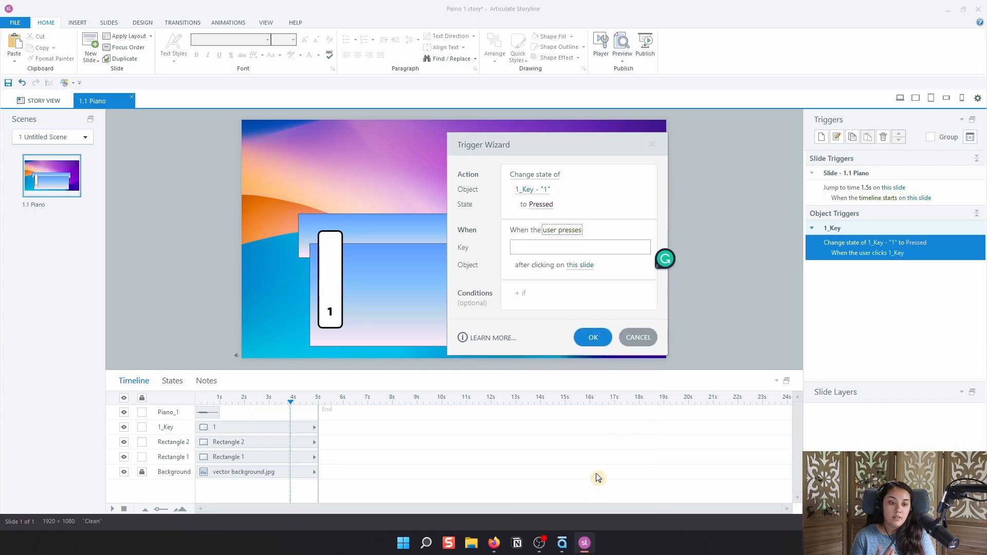
{"action": "left_click", "coordinate": [571, 246]}
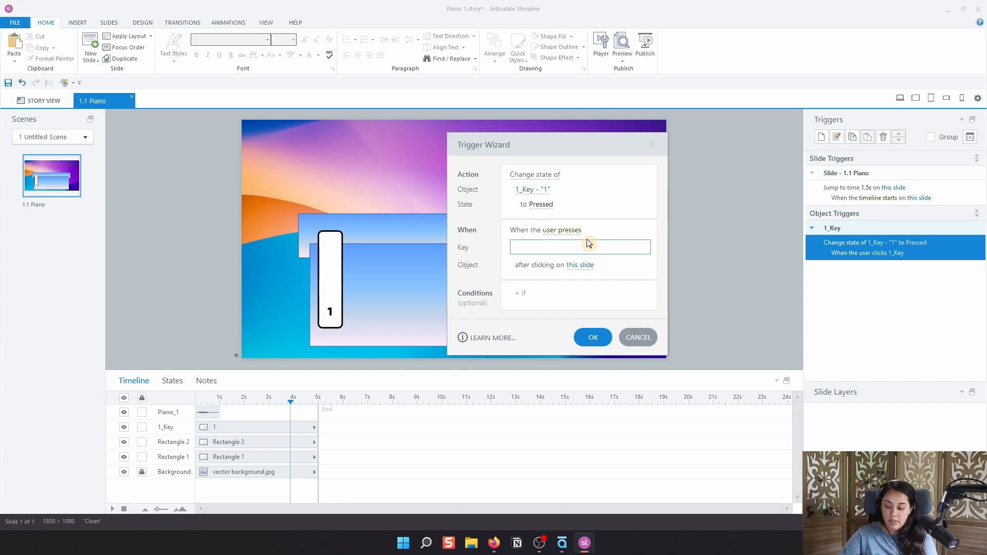
{"action": "key", "text": "1"}
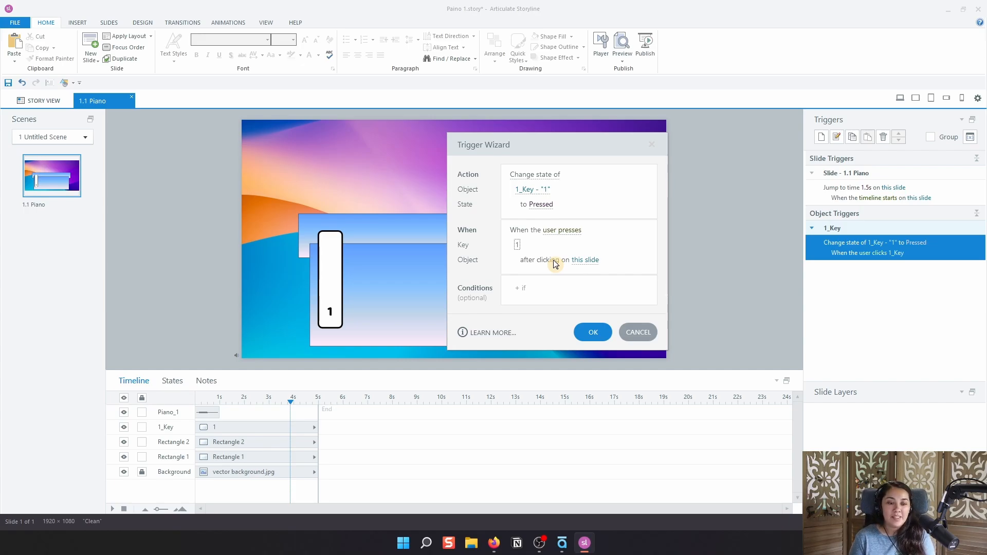
{"action": "left_click", "coordinate": [596, 332]}
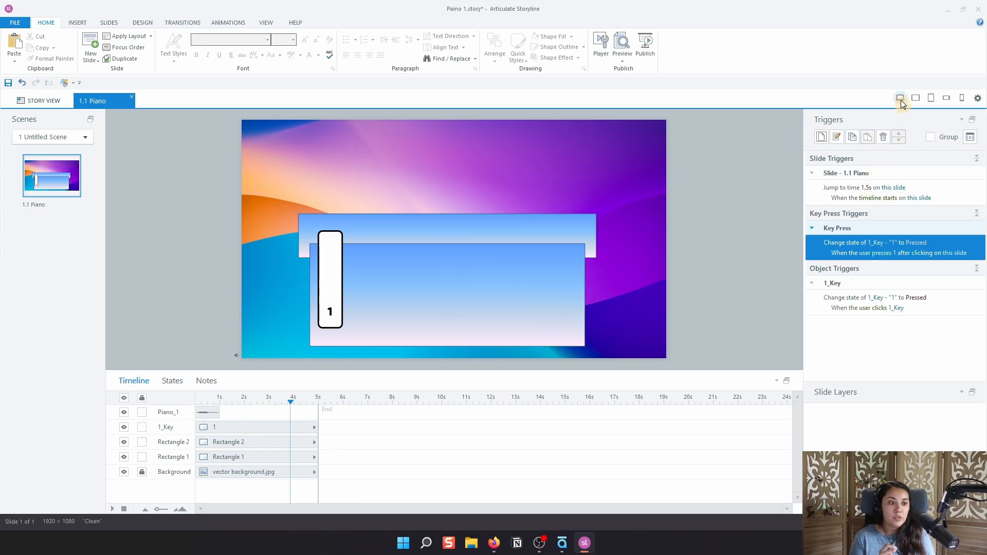
Preview the slide, replay it, test piano key 1 with the keyboard's 1 key, and close the preview.
{"action": "left_click", "coordinate": [900, 98]}
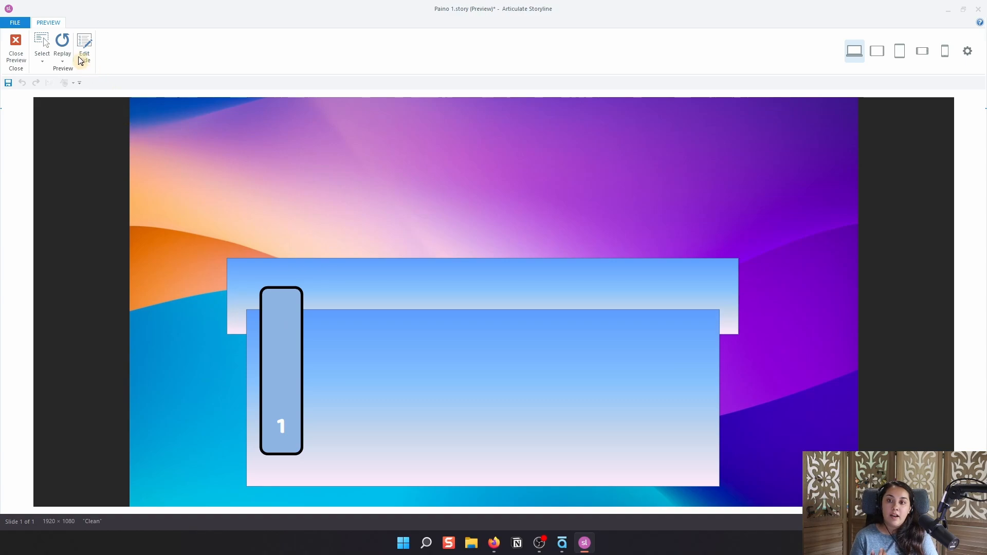
{"action": "left_click", "coordinate": [61, 43]}
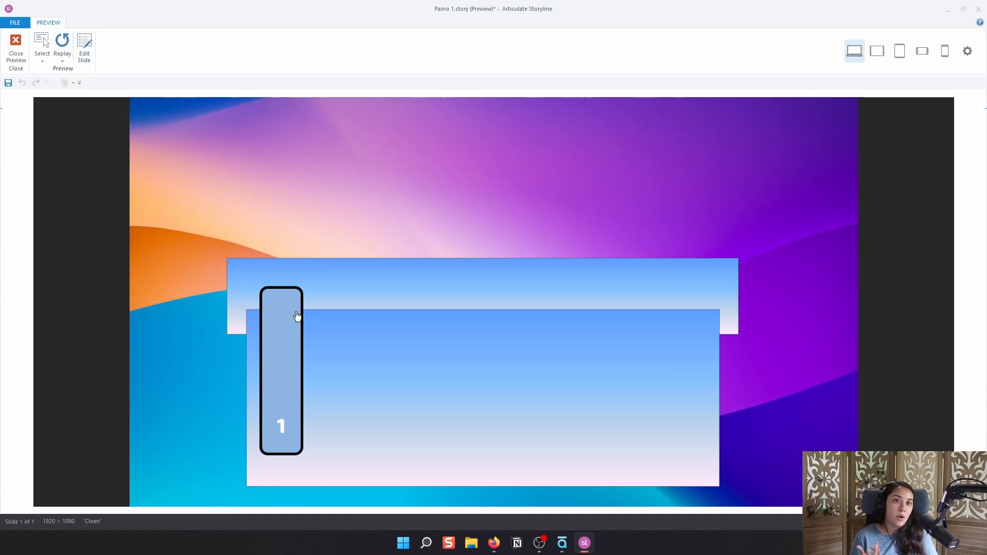
{"action": "left_click", "coordinate": [64, 51]}
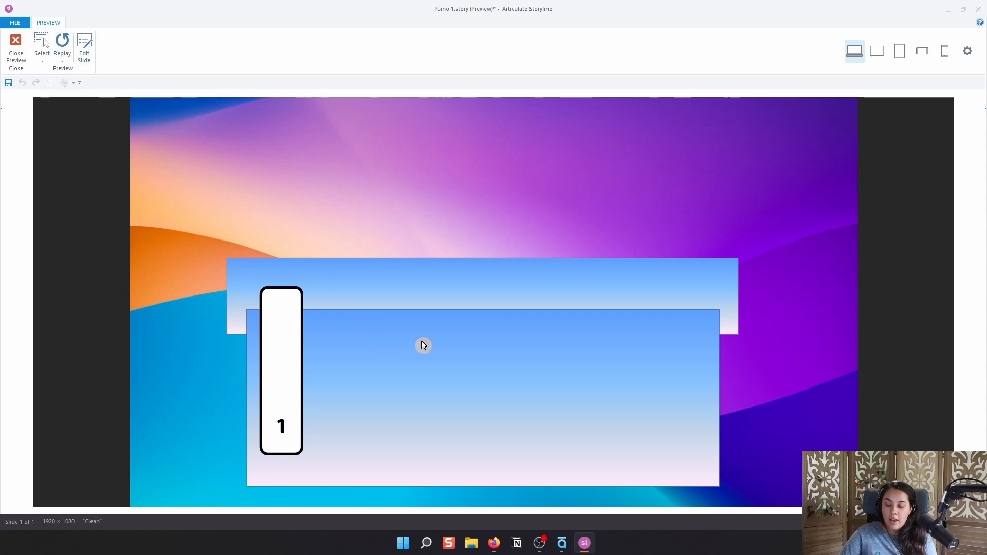
{"action": "key", "text": "1"}
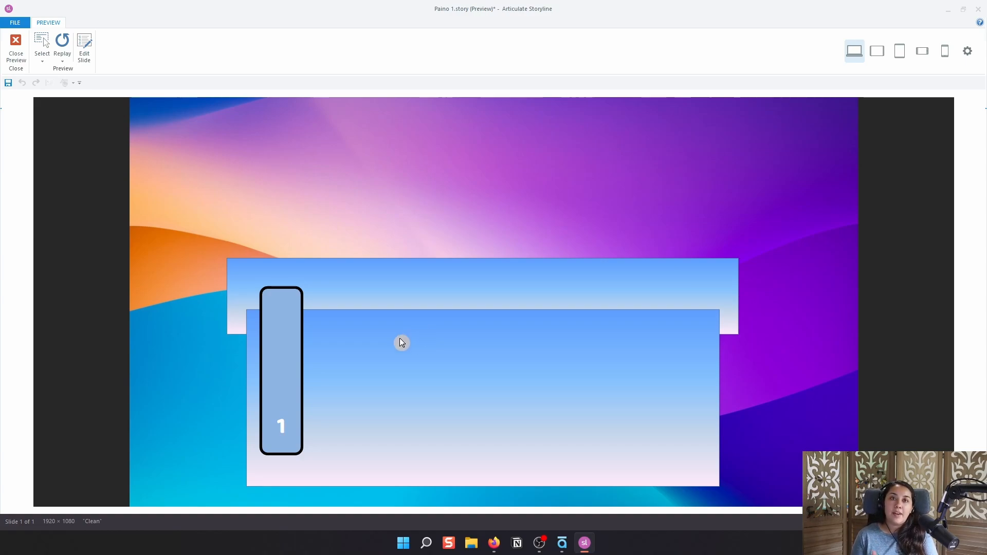
{"action": "left_click", "coordinate": [16, 49]}
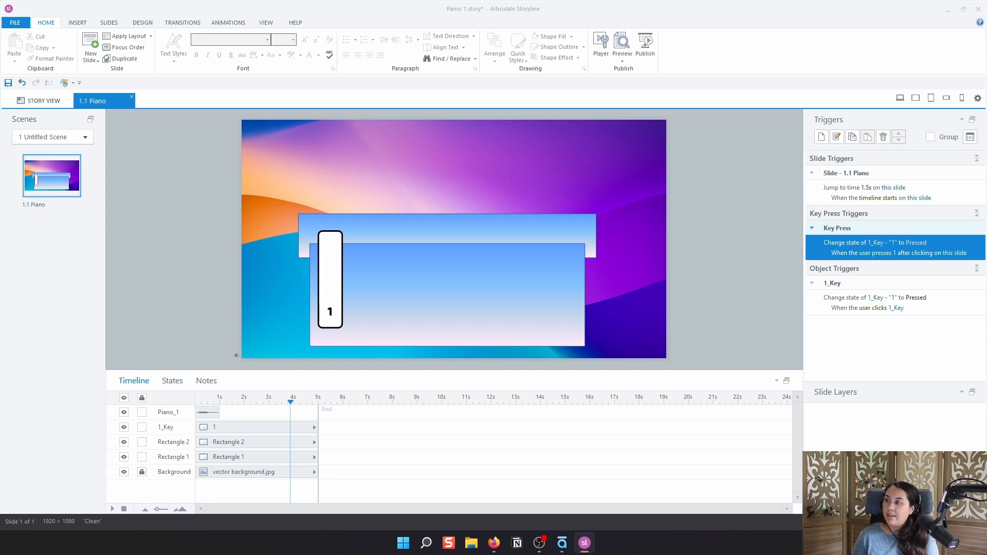
{"action": "key", "text": "alt+Tab"}
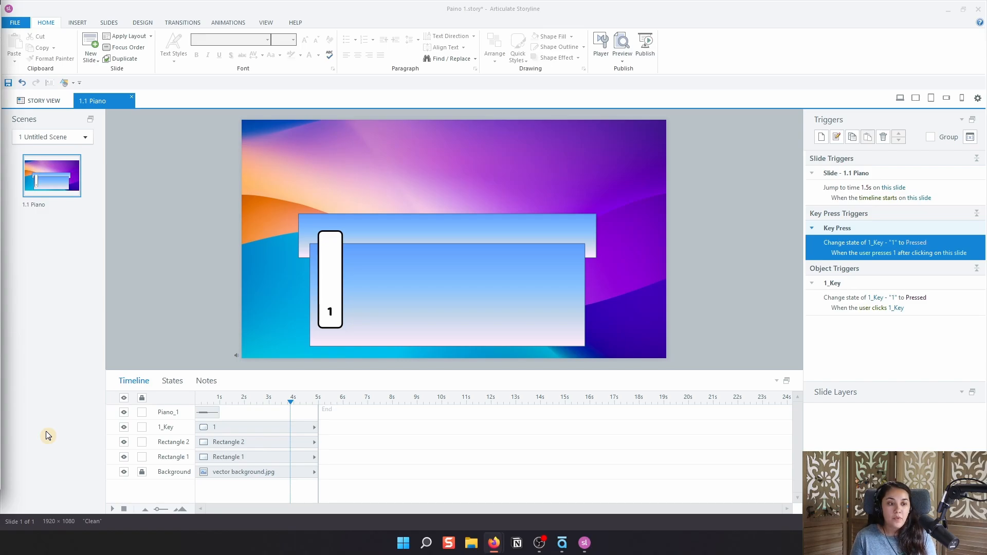
{"action": "left_click", "coordinate": [820, 137]}
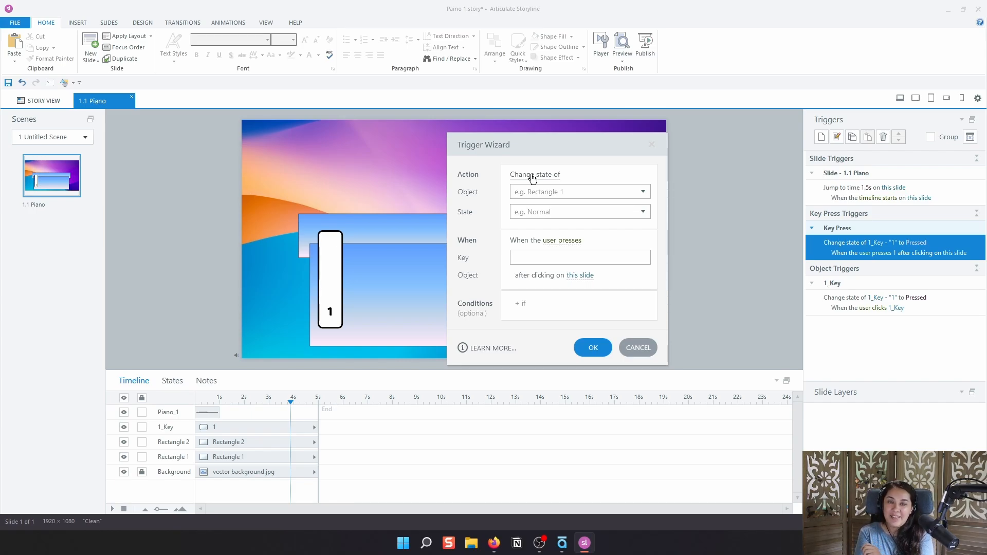
{"action": "left_click", "coordinate": [651, 354]}
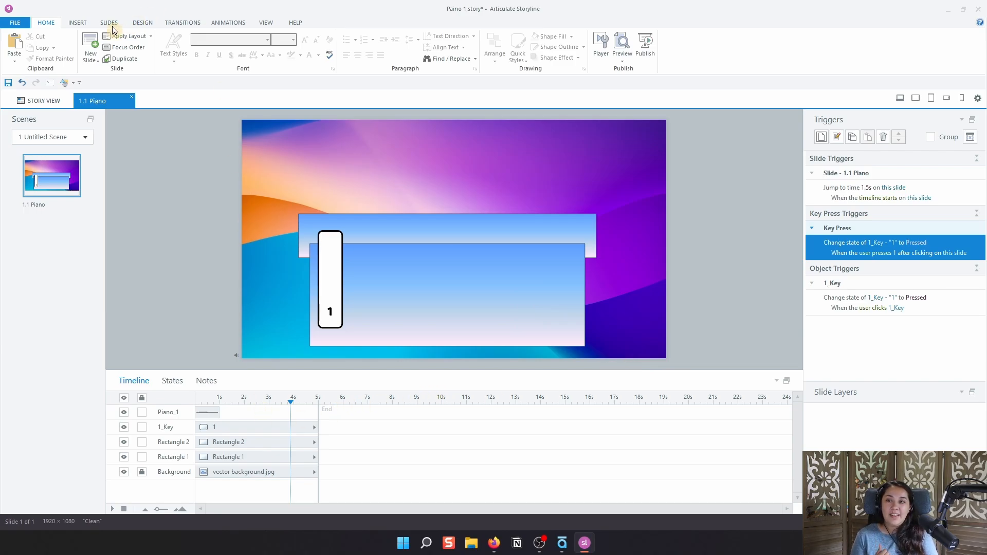
Insert the Blank audio file from the Audio Files folder and move its clip to the start of the timeline.
{"action": "left_click", "coordinate": [78, 22]}
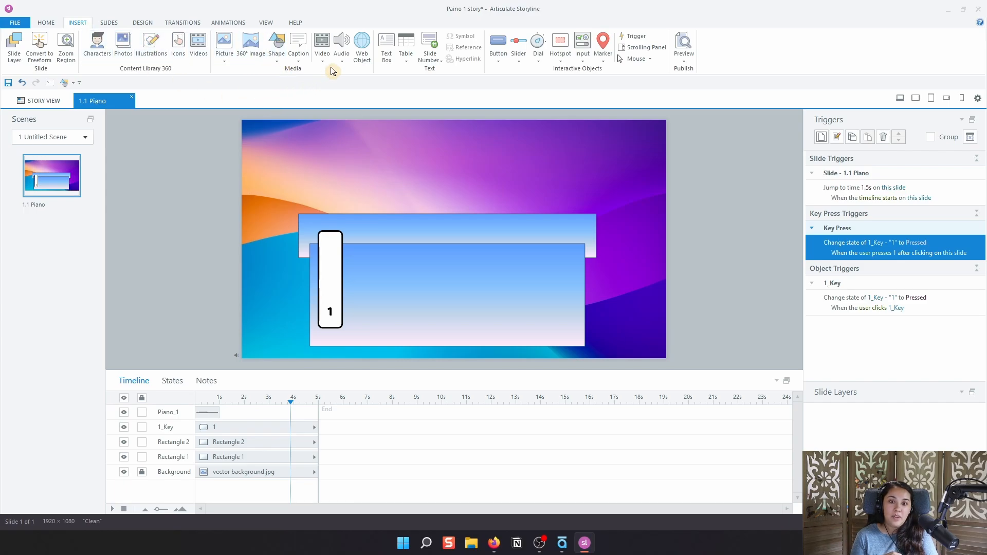
{"action": "left_click", "coordinate": [341, 56]}
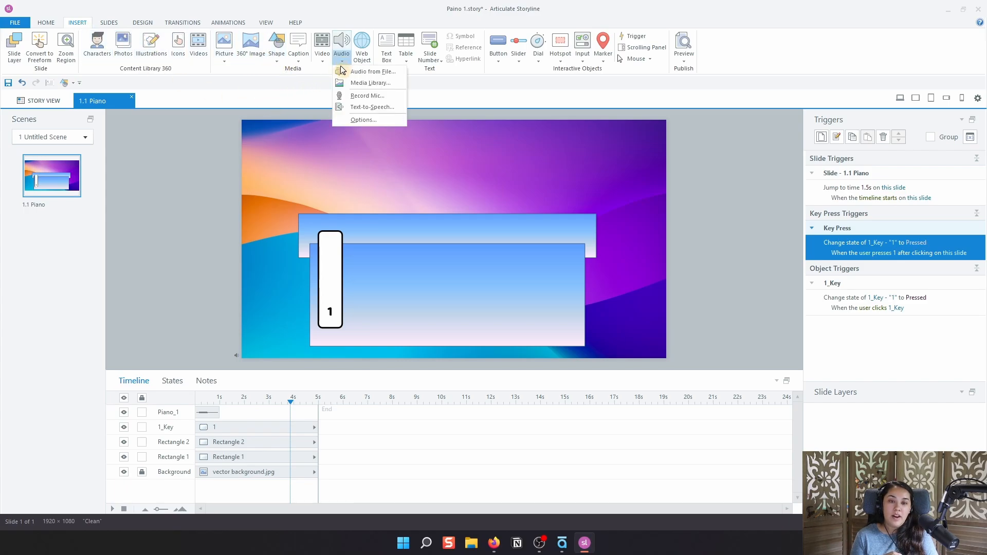
{"action": "left_click", "coordinate": [393, 74]}
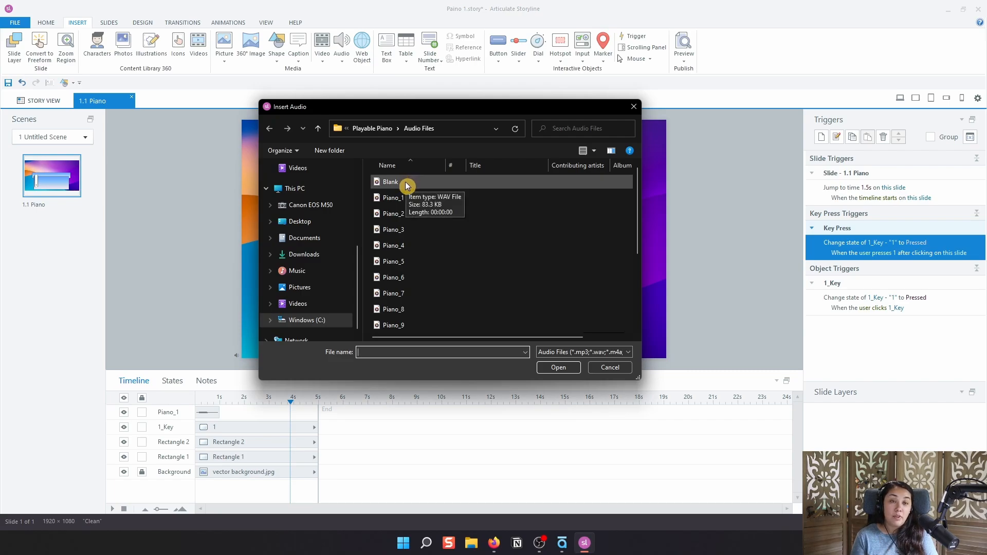
{"action": "double_click", "coordinate": [405, 181]}
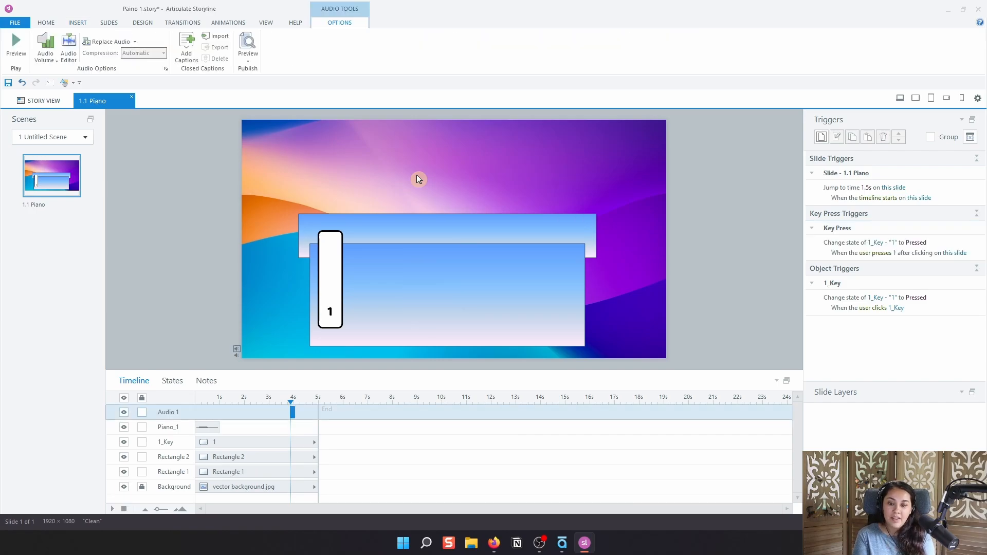
{"action": "left_click_drag", "start_coordinate": [291, 402], "coordinate": [196, 408]}
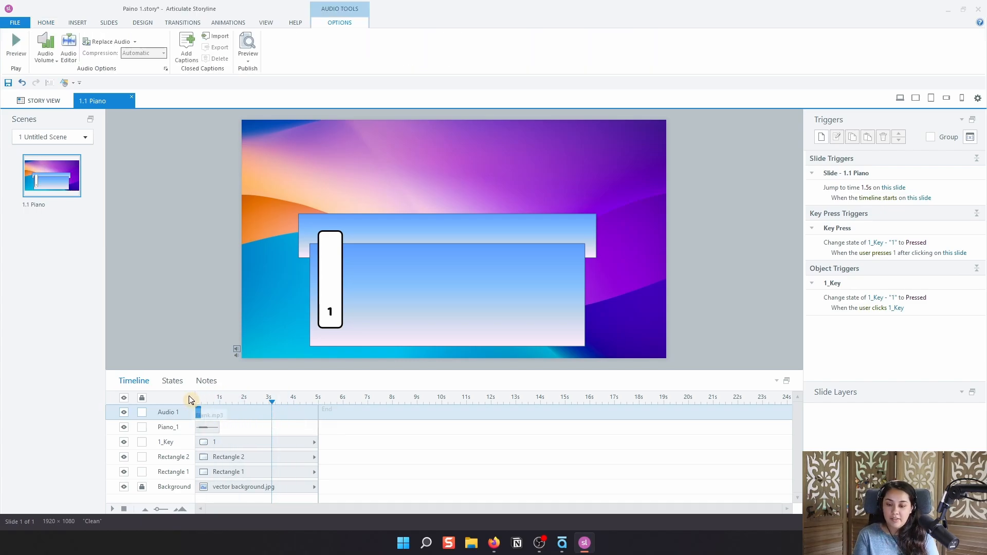
Rename the Audio 1 timeline object as Blank.
{"action": "double_click", "coordinate": [176, 413]}
{"action": "key", "text": "BackSpace"}
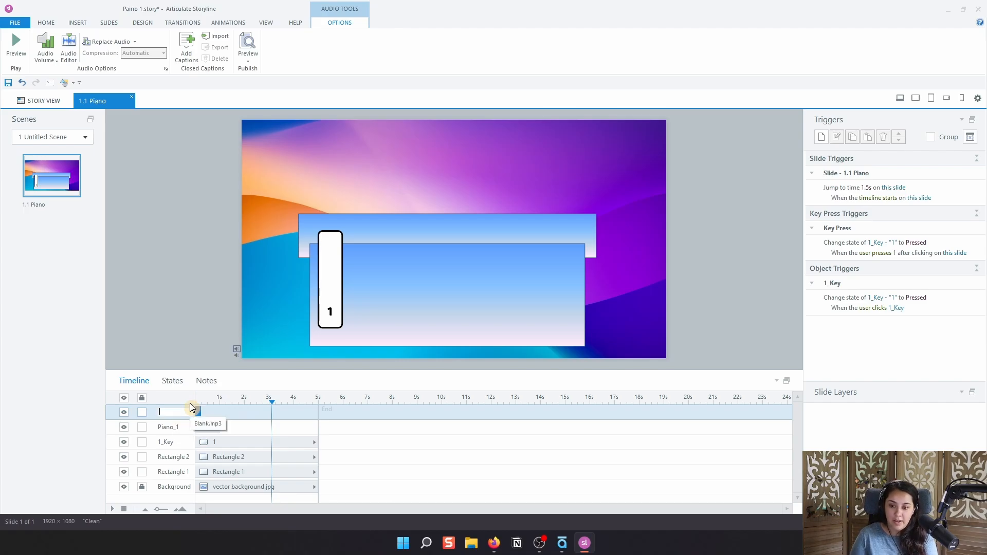
{"action": "type", "text": "Blank"}
{"action": "key", "text": "Return"}
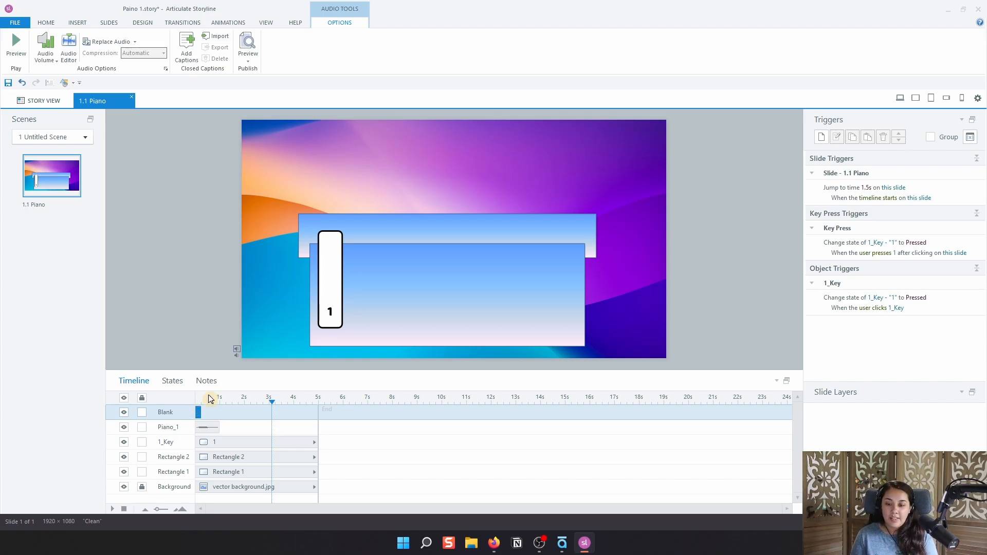
Play the Blank clip in the Audio Editor, examine its waveform and duration, and close the editor.
{"action": "double_click", "coordinate": [198, 412]}
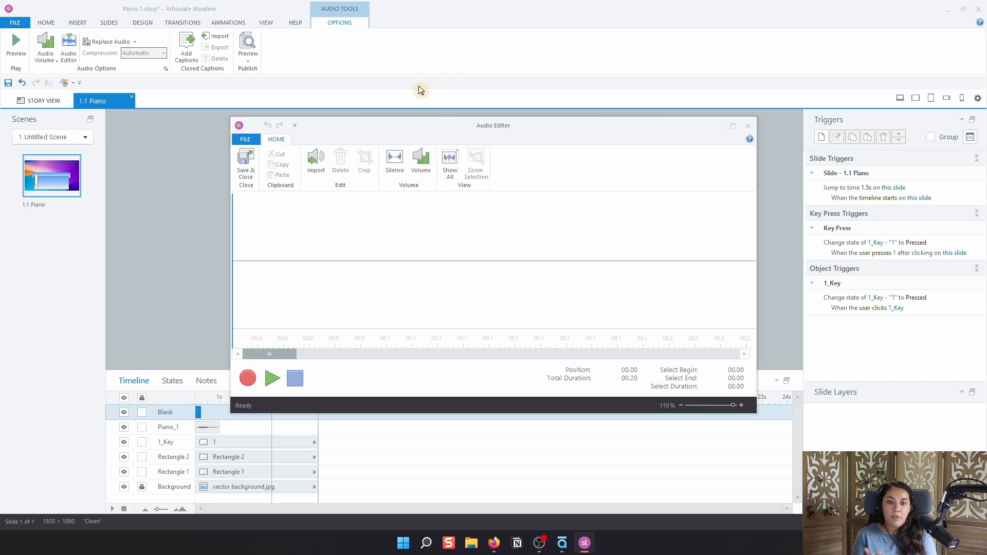
{"action": "left_click", "coordinate": [265, 387]}
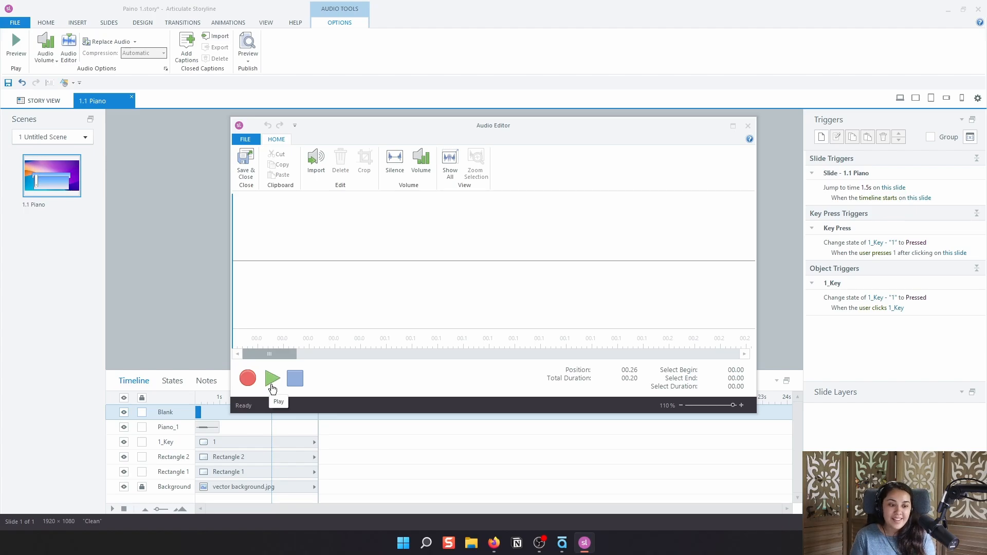
{"action": "left_click", "coordinate": [740, 343]}
{"action": "left_click", "coordinate": [737, 342]}
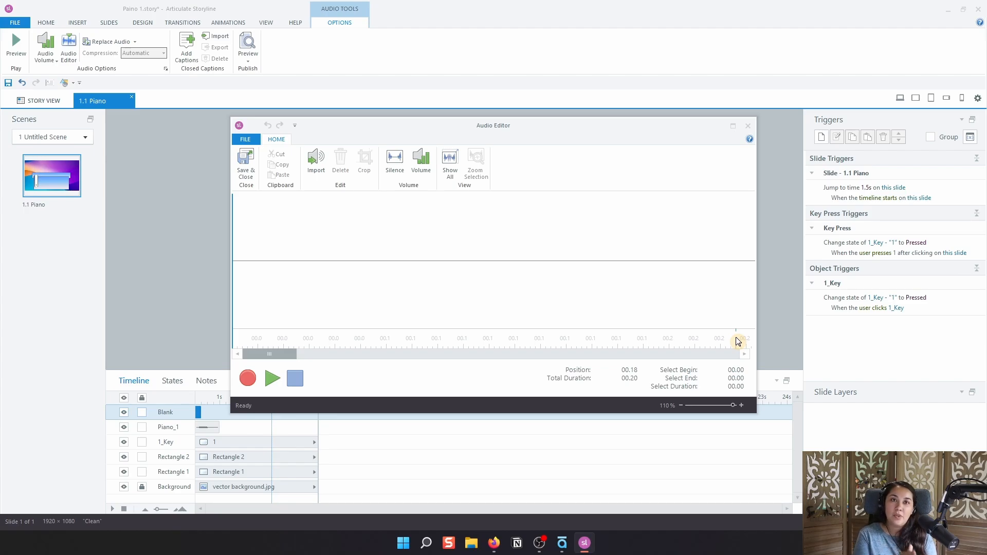
{"action": "left_click", "coordinate": [737, 270]}
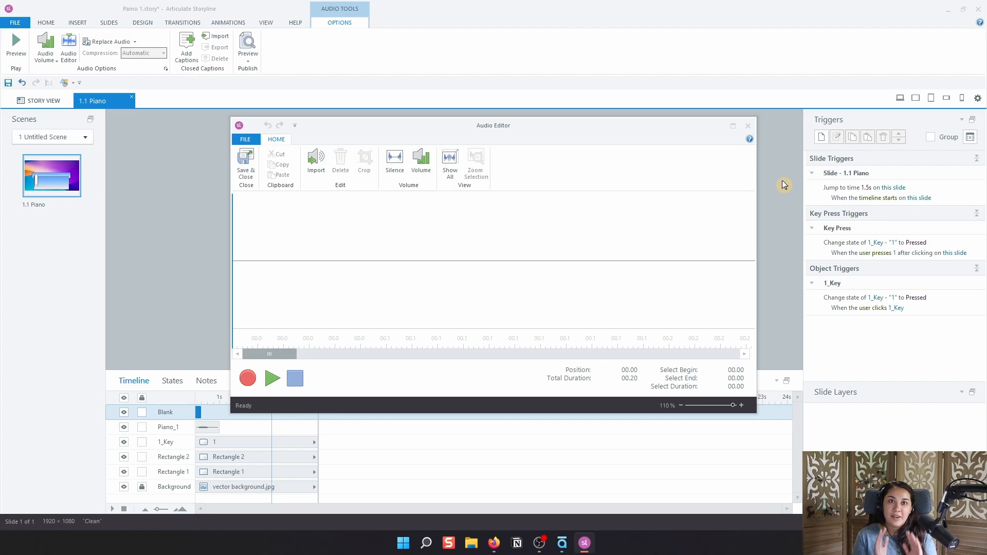
{"action": "left_click", "coordinate": [748, 126]}
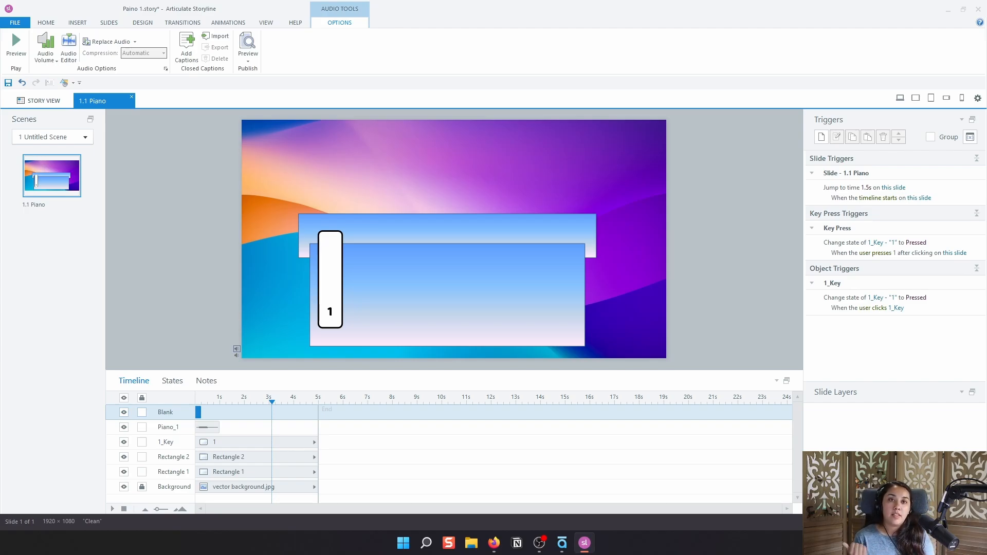
Create a new trigger whose action plays the Blank media.
{"action": "left_click", "coordinate": [820, 138]}
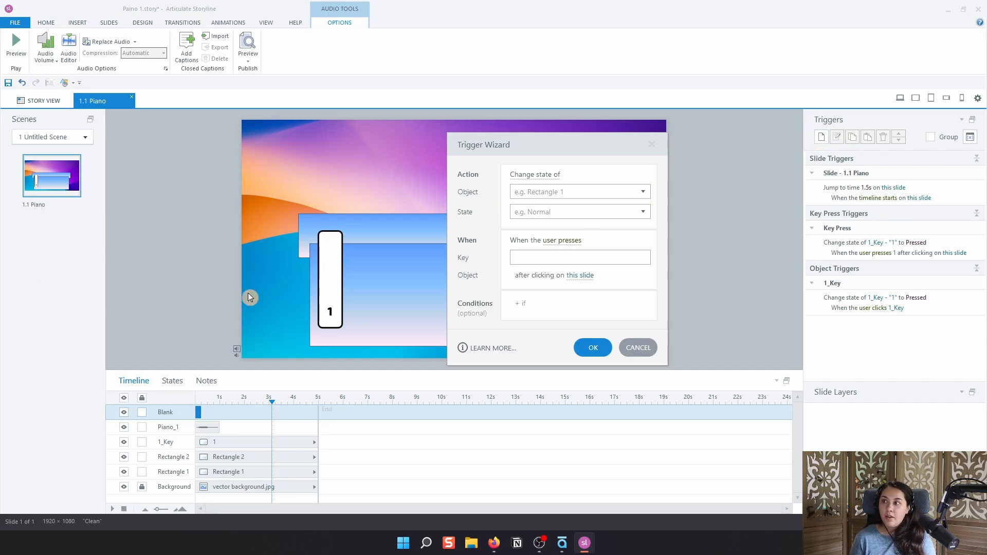
{"action": "left_click", "coordinate": [546, 175]}
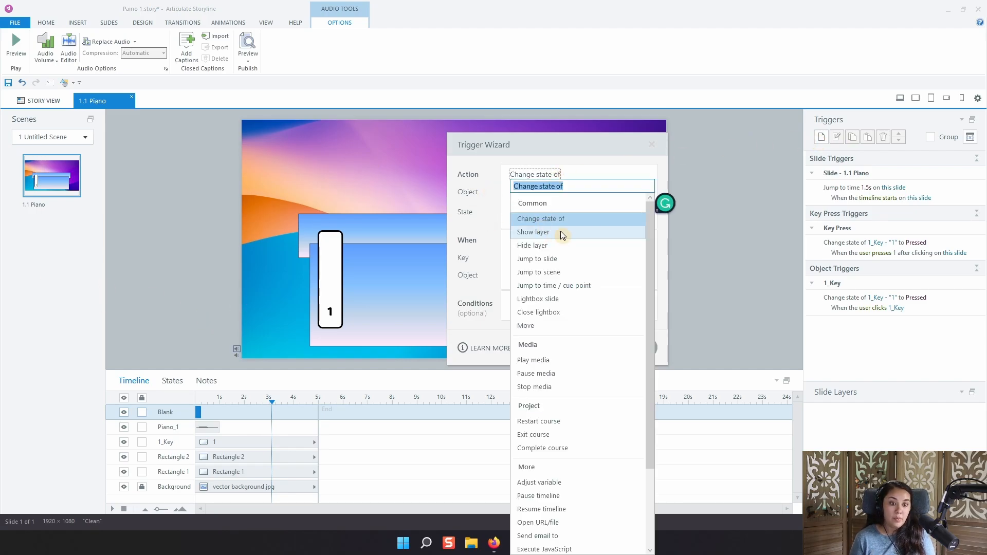
{"action": "scroll", "coordinate": [570, 319], "scroll_direction": "down", "scroll_amount": 1}
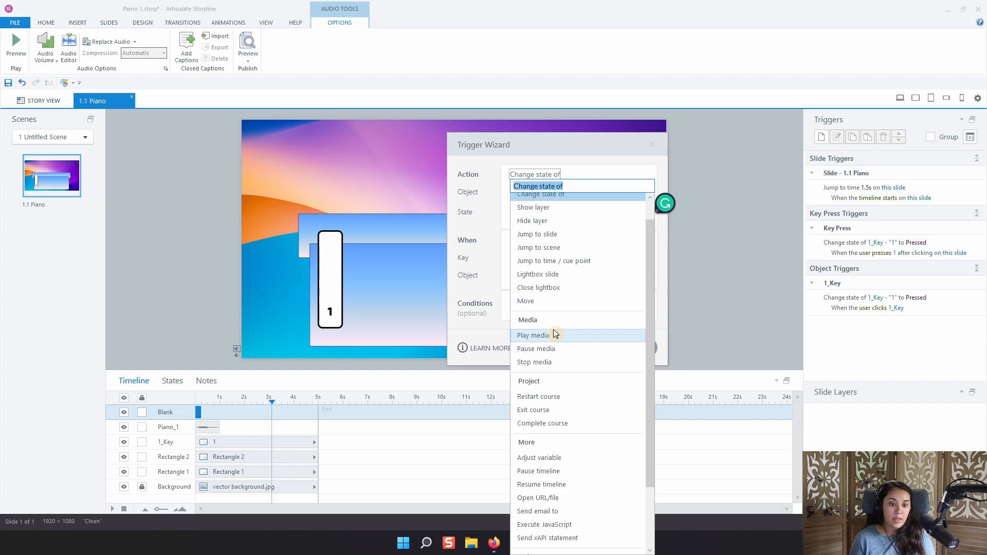
{"action": "left_click", "coordinate": [555, 334]}
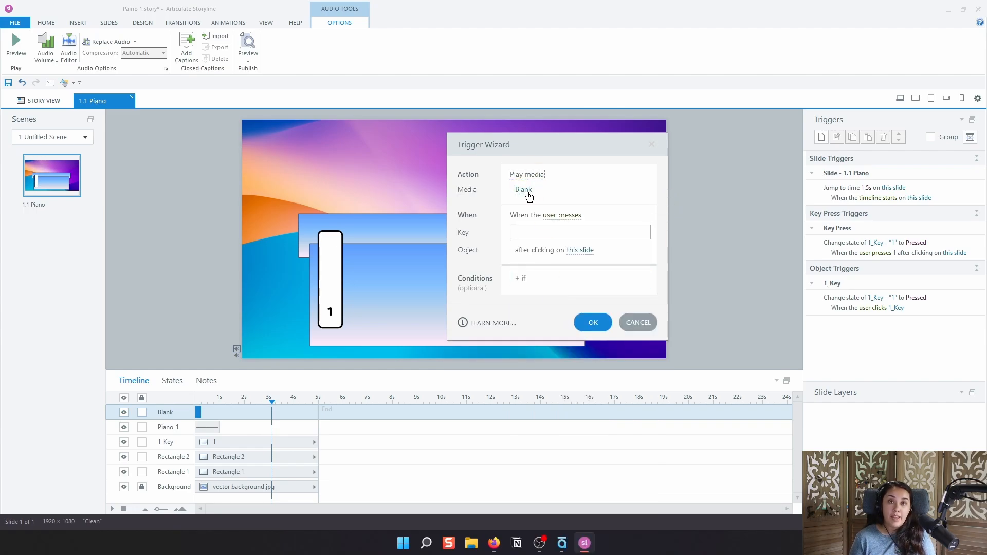
Make the Blank audio trigger fire when the state of 1_Key is Pressed, and save the trigger.
{"action": "left_click", "coordinate": [563, 218]}
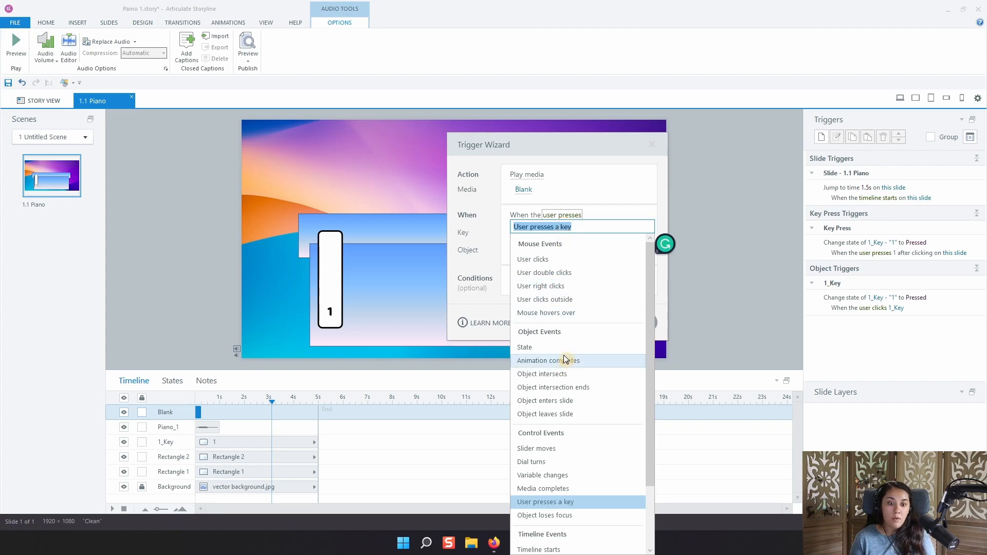
{"action": "left_click", "coordinate": [531, 346]}
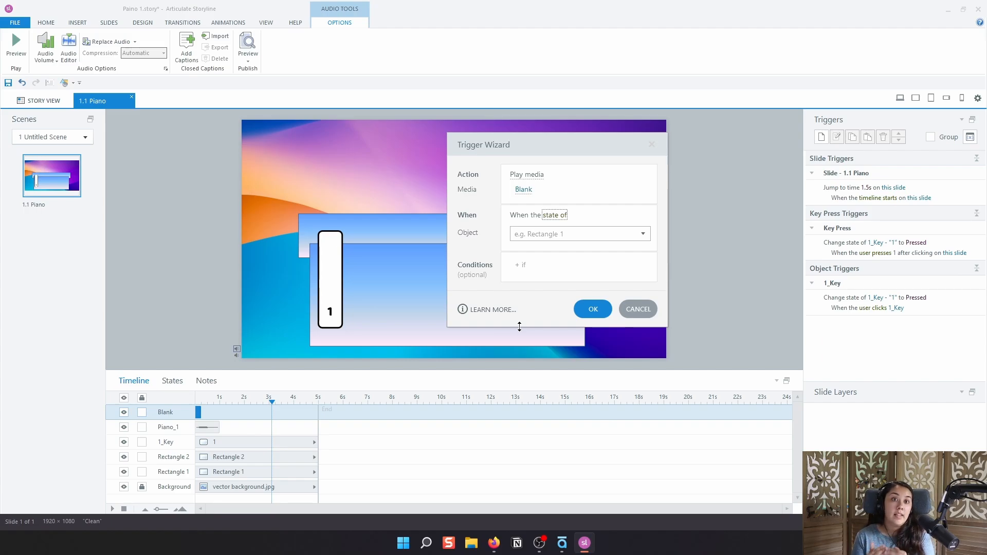
{"action": "left_click", "coordinate": [579, 237]}
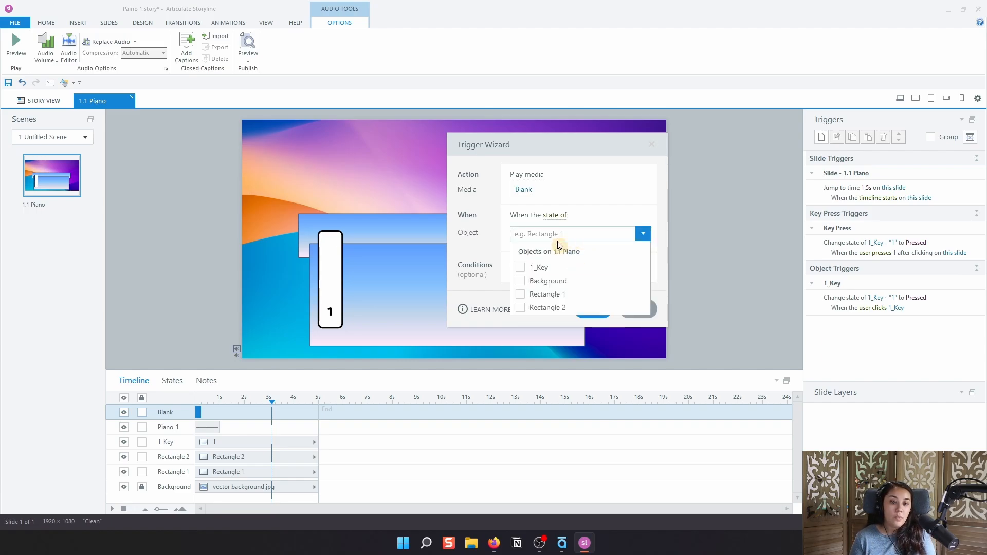
{"action": "left_click", "coordinate": [537, 267]}
{"action": "left_click", "coordinate": [487, 234]}
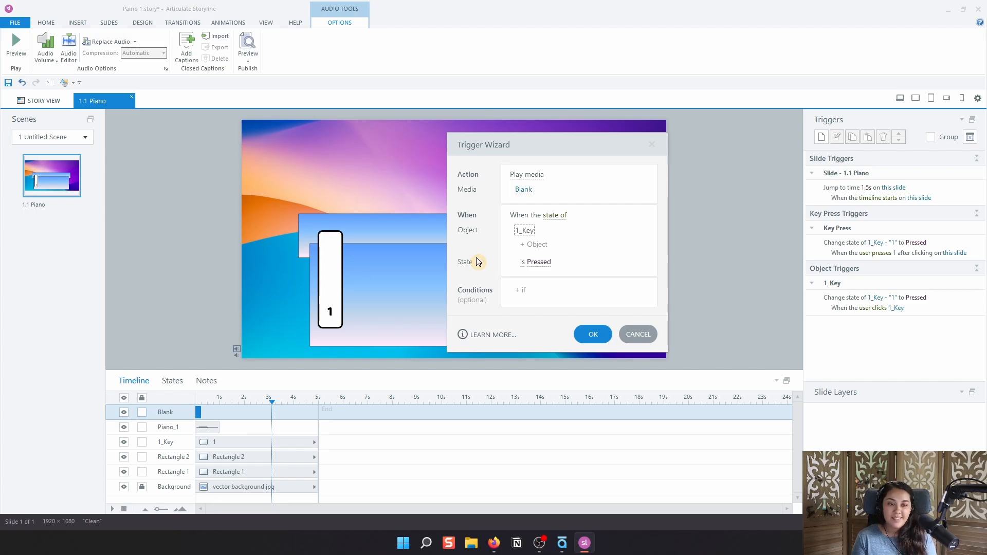
{"action": "left_click", "coordinate": [603, 337]}
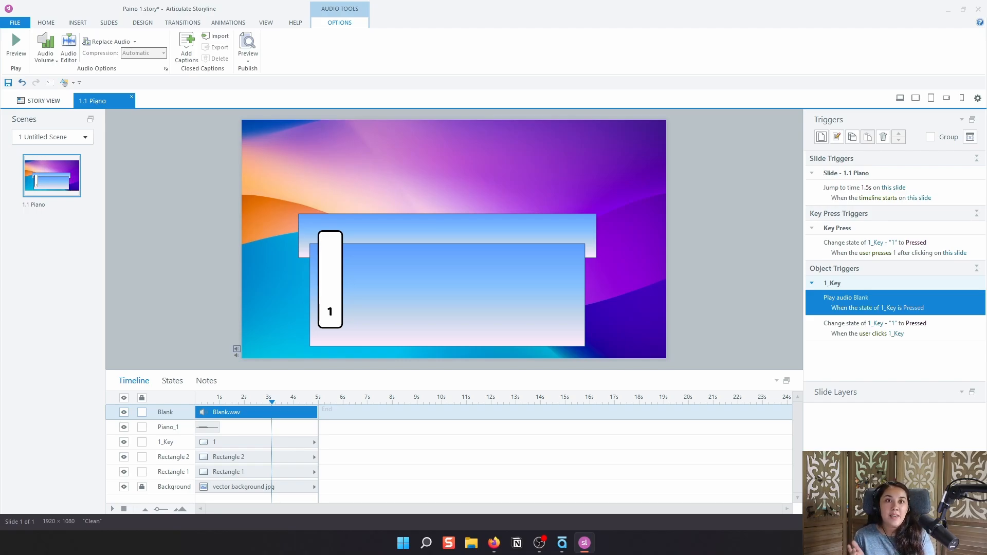
Create a new trigger whose action changes the state of 1_Key to Normal.
{"action": "left_click", "coordinate": [818, 137]}
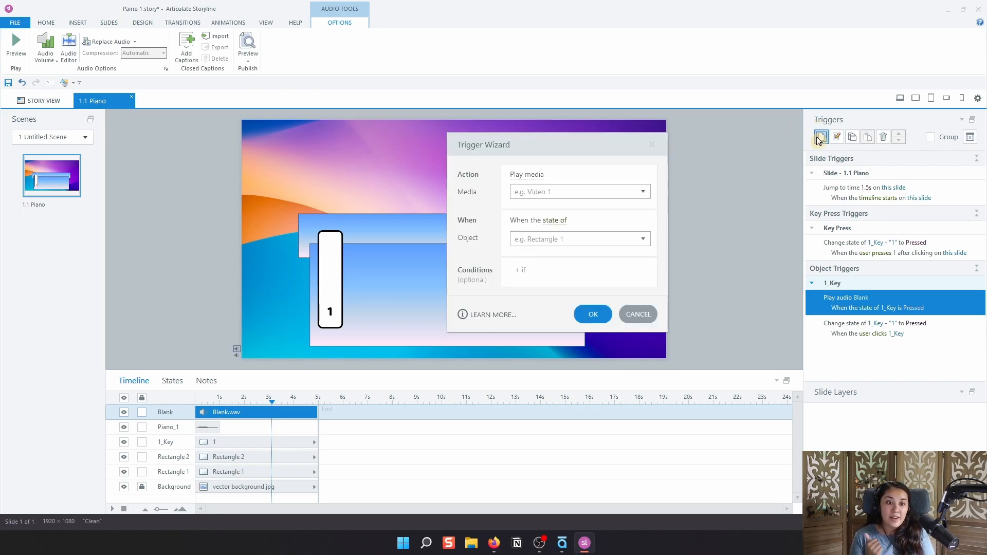
{"action": "left_click", "coordinate": [524, 176]}
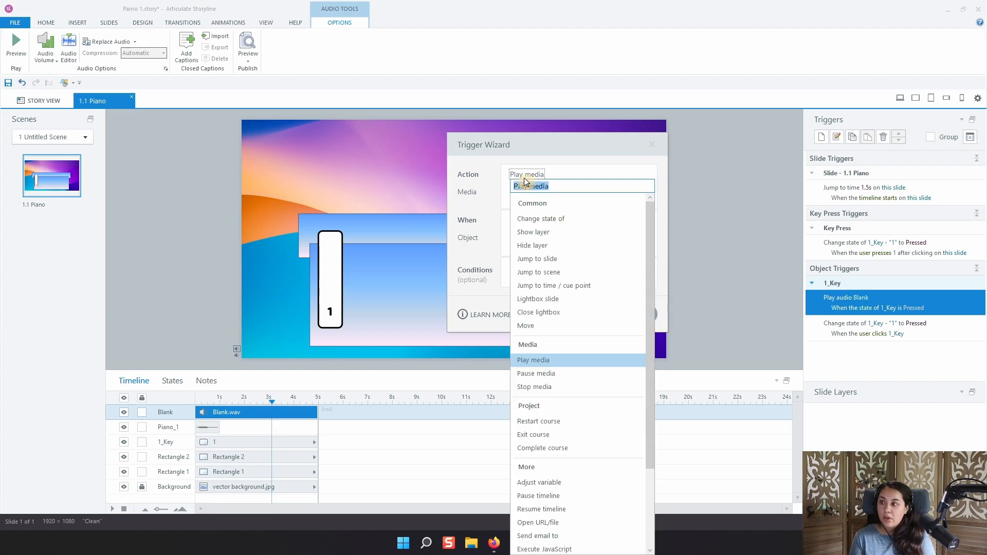
{"action": "left_click", "coordinate": [534, 219]}
{"action": "left_click", "coordinate": [540, 204]}
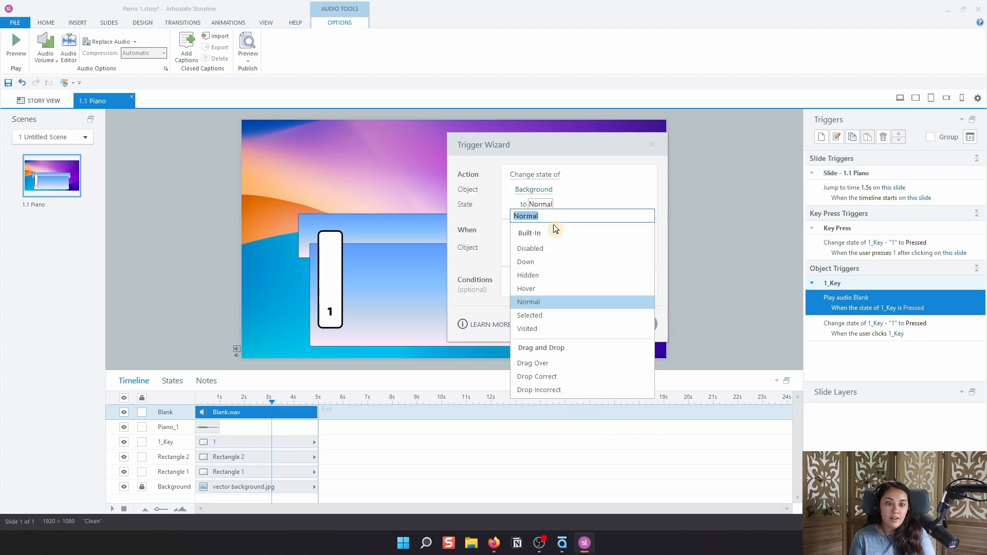
{"action": "left_click", "coordinate": [499, 205]}
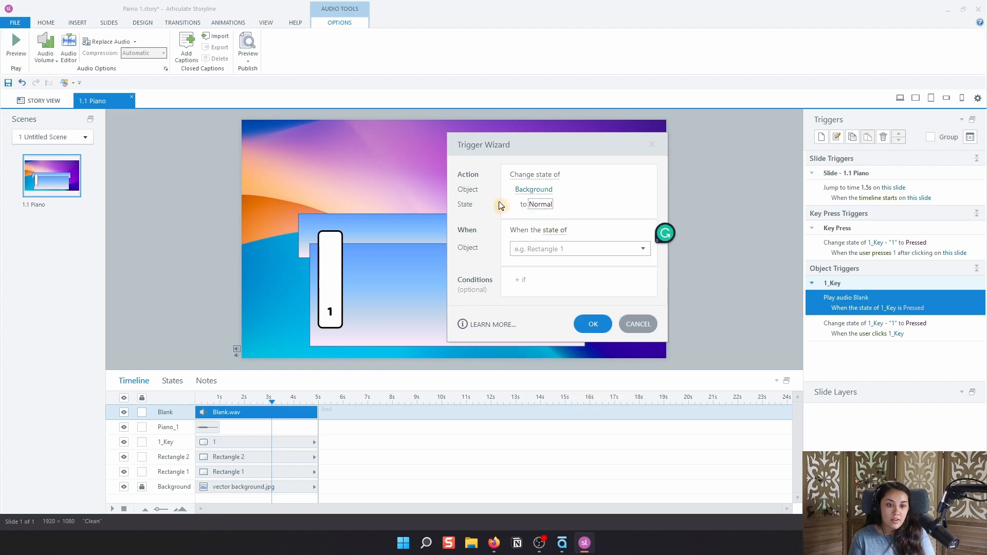
{"action": "left_click", "coordinate": [529, 192]}
{"action": "left_click", "coordinate": [524, 253]}
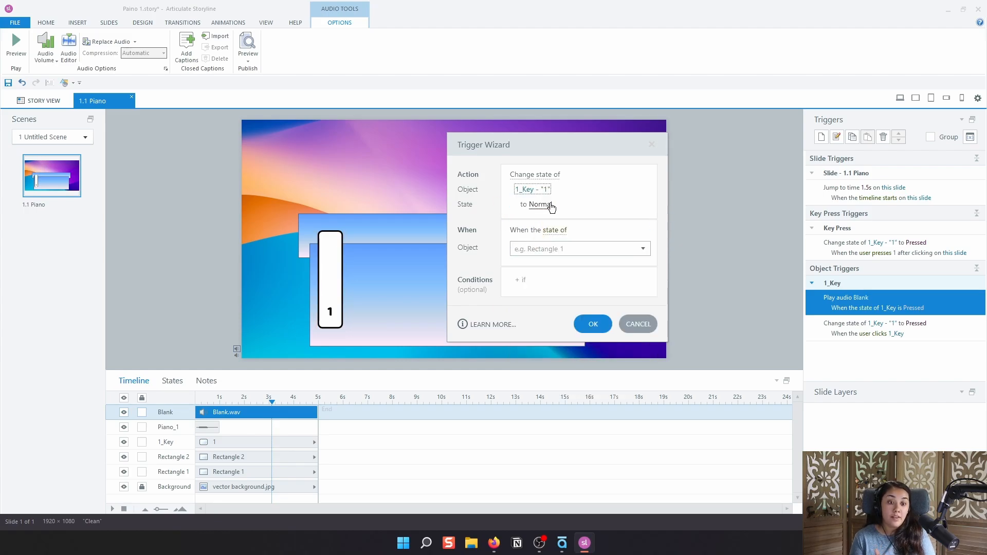
Set the Normal-state trigger to fire when the Blank media completes, and save it.
{"action": "left_click", "coordinate": [562, 231]}
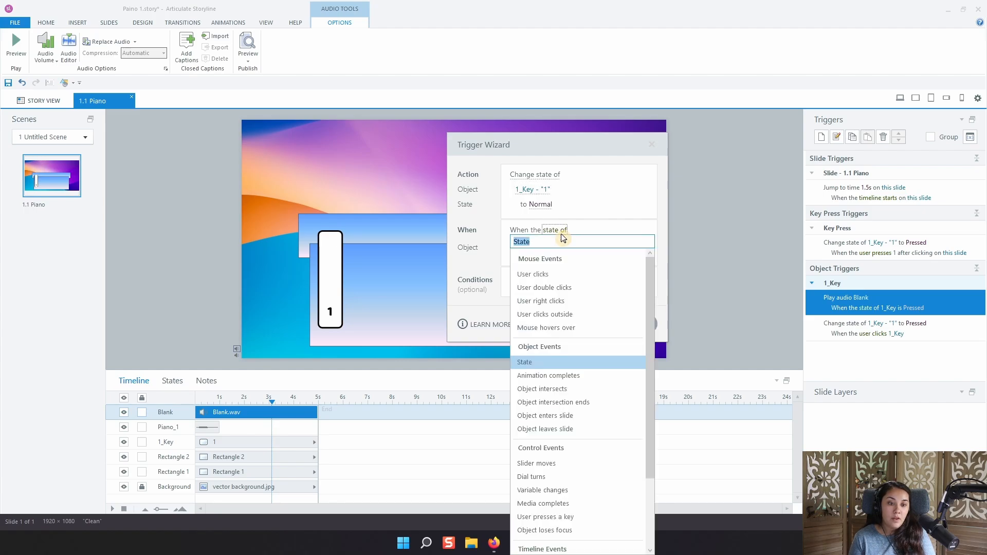
{"action": "scroll", "coordinate": [560, 363], "scroll_direction": "down", "scroll_amount": 1}
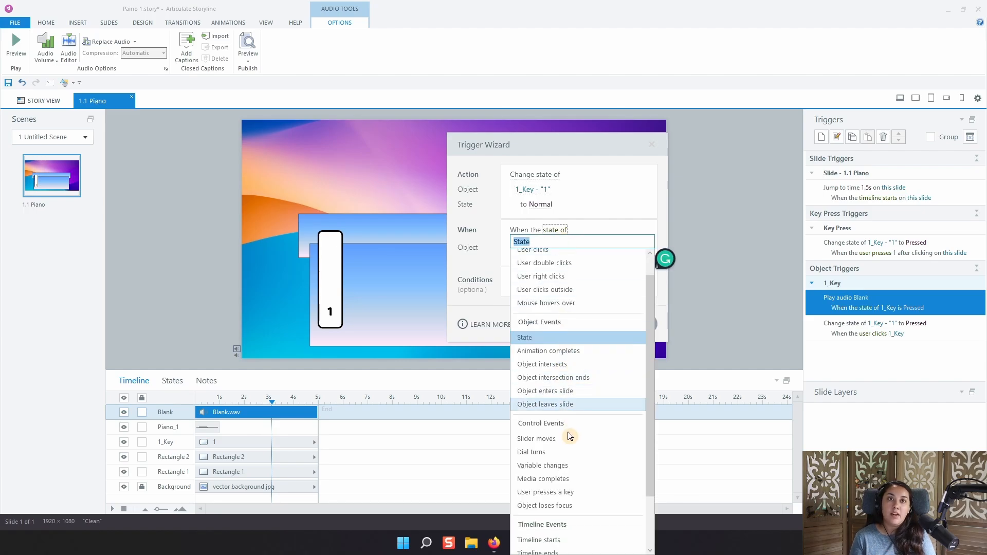
{"action": "scroll", "coordinate": [569, 436], "scroll_direction": "down", "scroll_amount": 3}
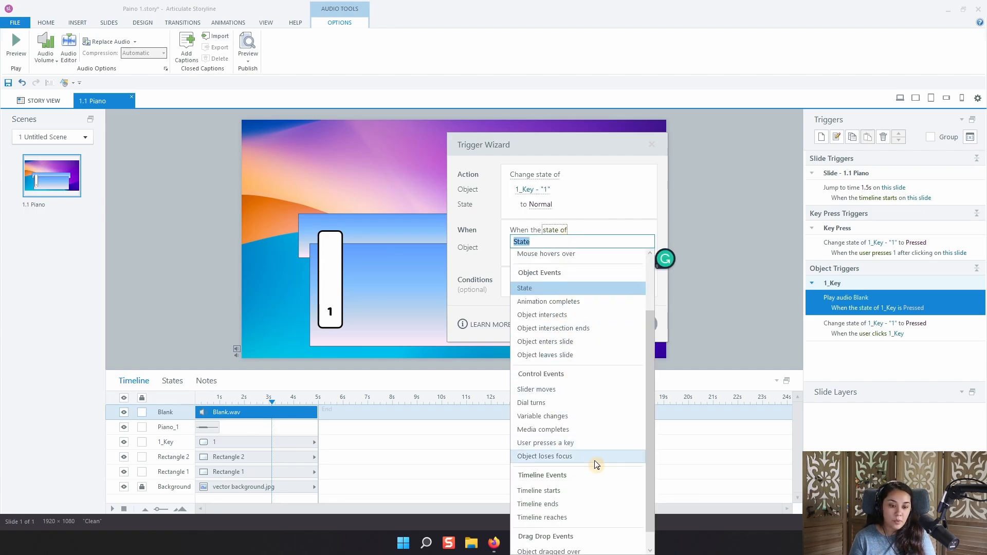
{"action": "scroll", "coordinate": [575, 470], "scroll_direction": "up", "scroll_amount": 1}
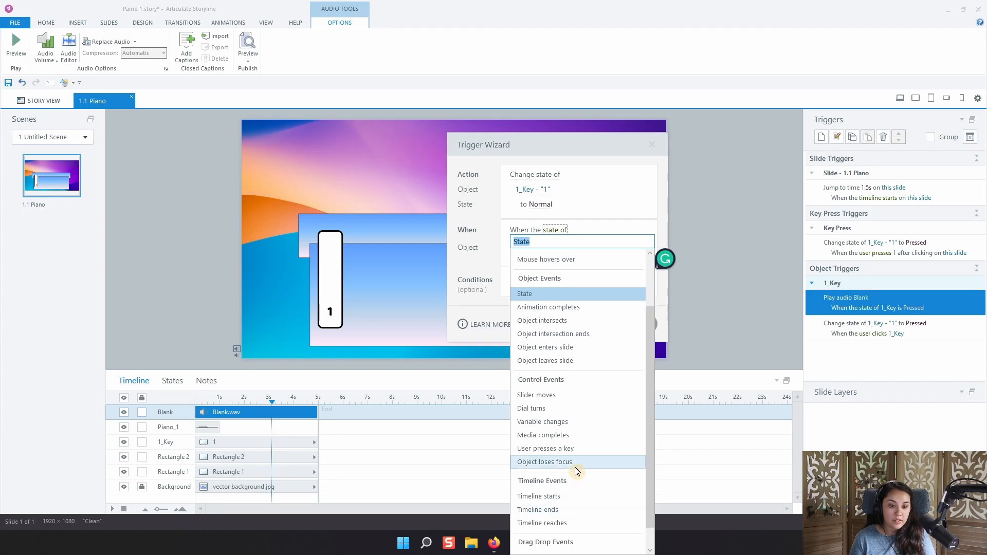
{"action": "left_click", "coordinate": [570, 434]}
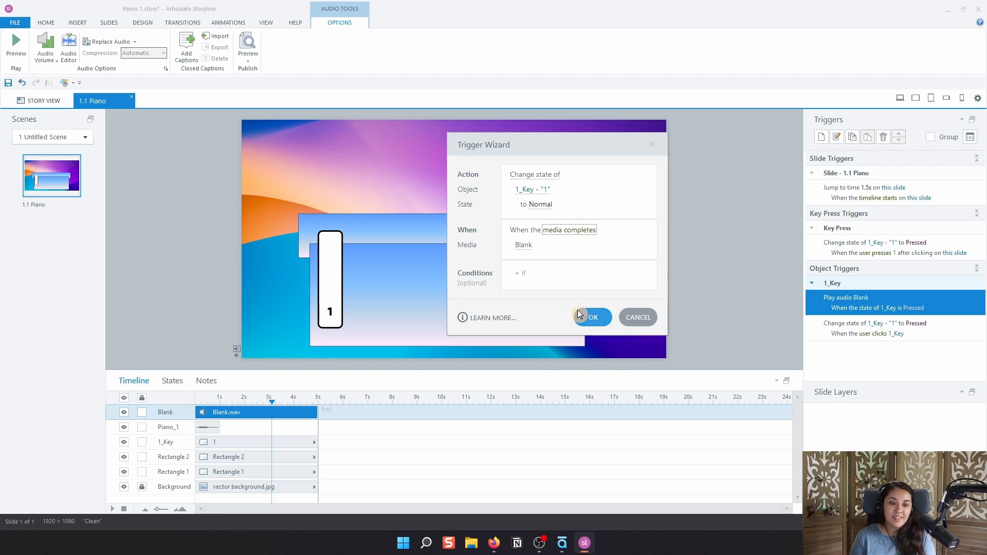
{"action": "left_click", "coordinate": [606, 318]}
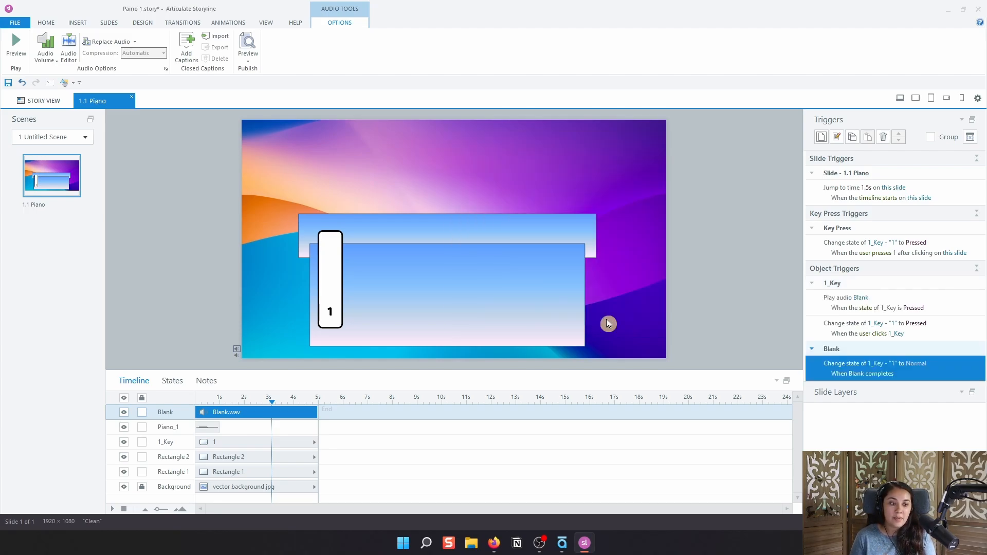
Preview the slide, play piano key 1 repeatedly to test its Pressed and Normal states, and close the preview.
{"action": "left_click", "coordinate": [899, 100]}
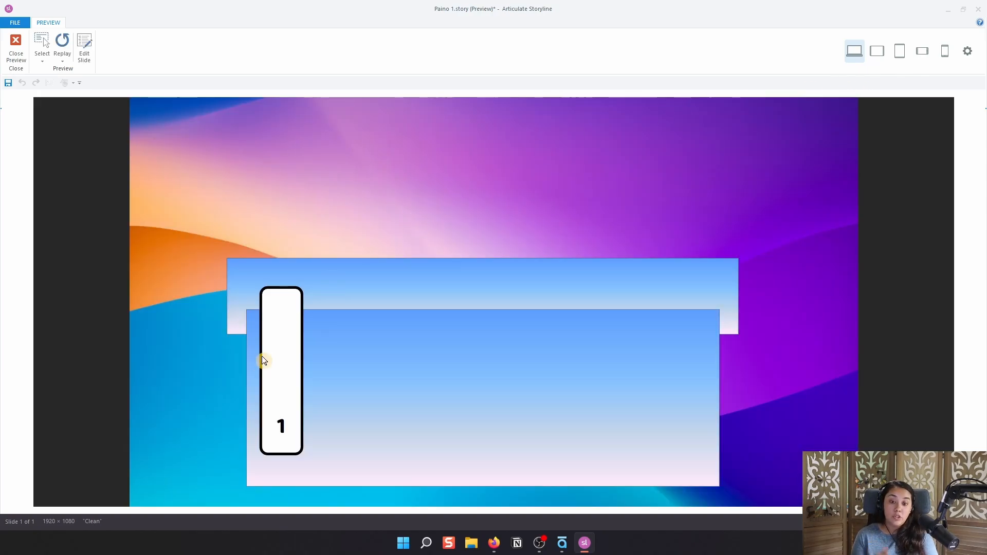
{"action": "left_click", "coordinate": [280, 352]}
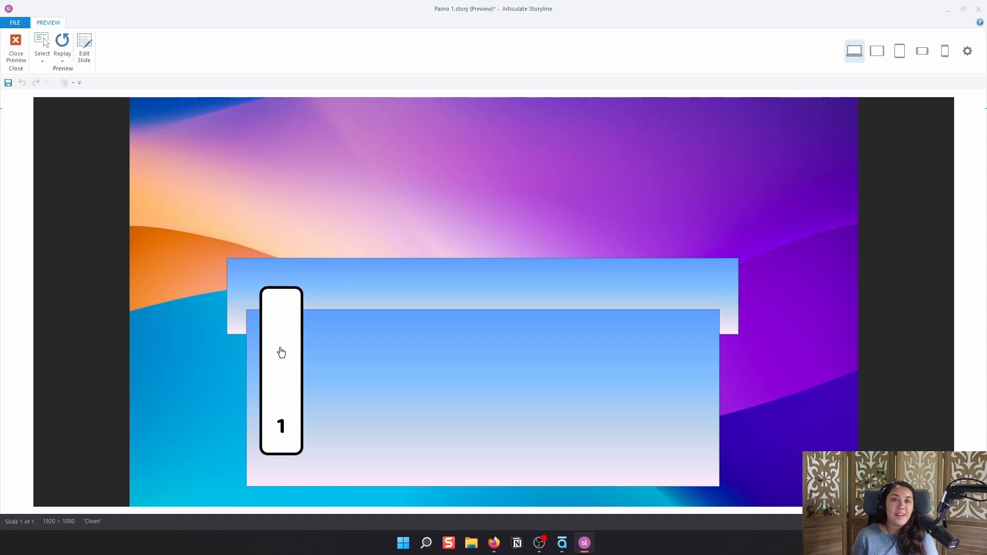
{"action": "left_click", "coordinate": [280, 352]}
{"action": "left_click", "coordinate": [281, 352]}
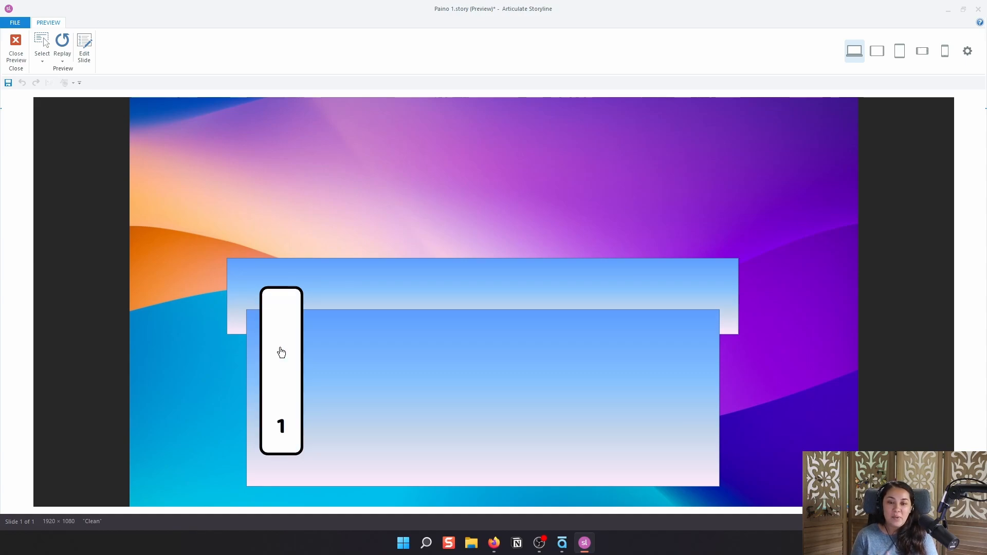
{"action": "left_click", "coordinate": [280, 352]}
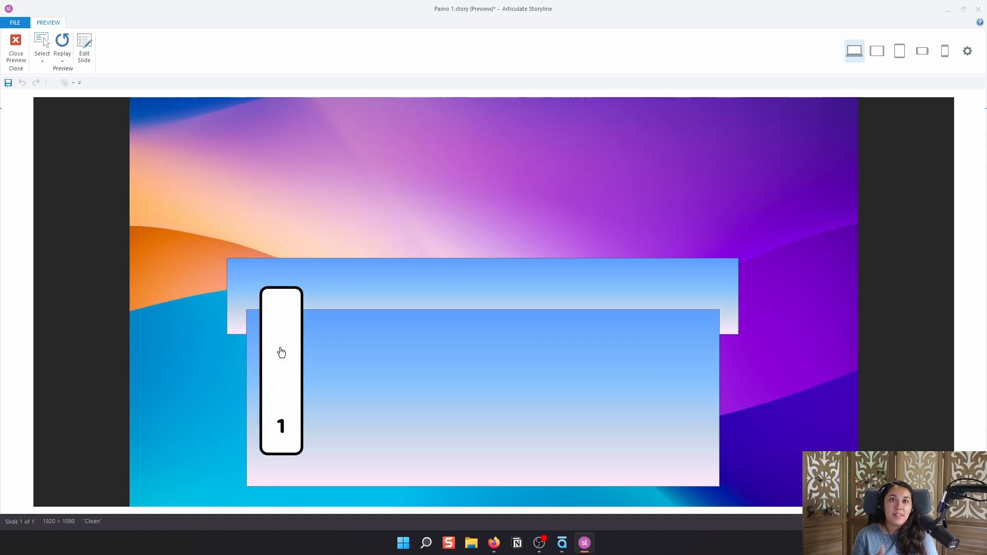
{"action": "left_click", "coordinate": [281, 352]}
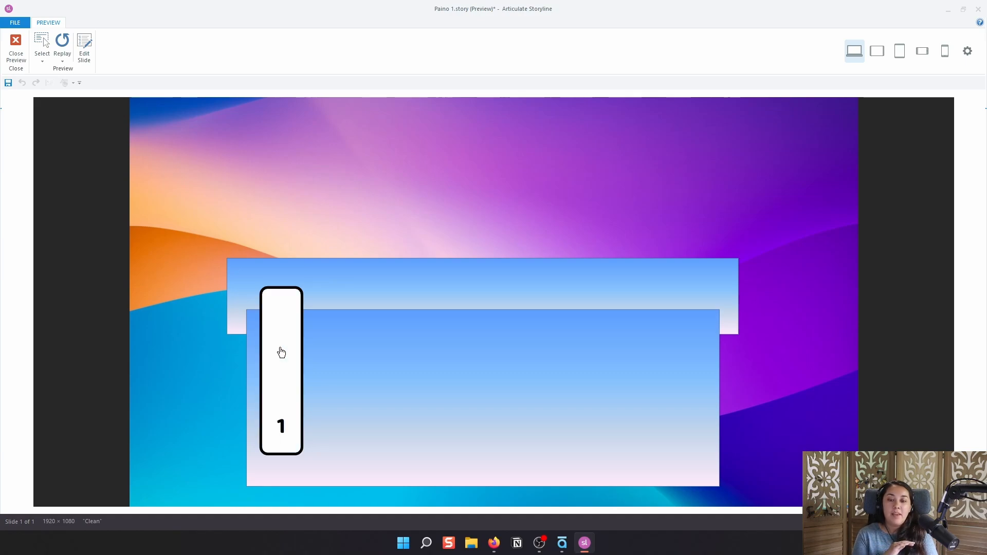
{"action": "left_click", "coordinate": [281, 352]}
{"action": "left_click", "coordinate": [280, 352]}
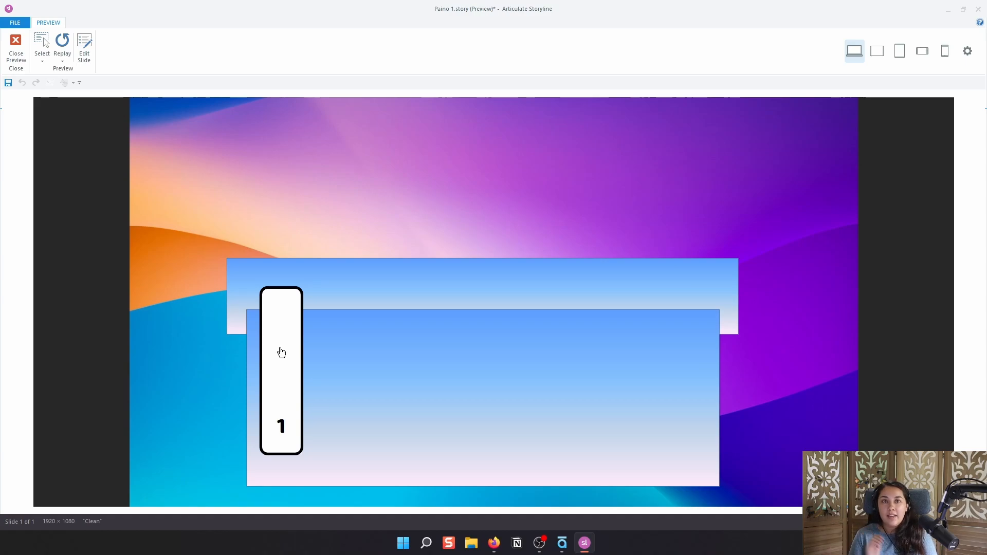
{"action": "left_click", "coordinate": [280, 352]}
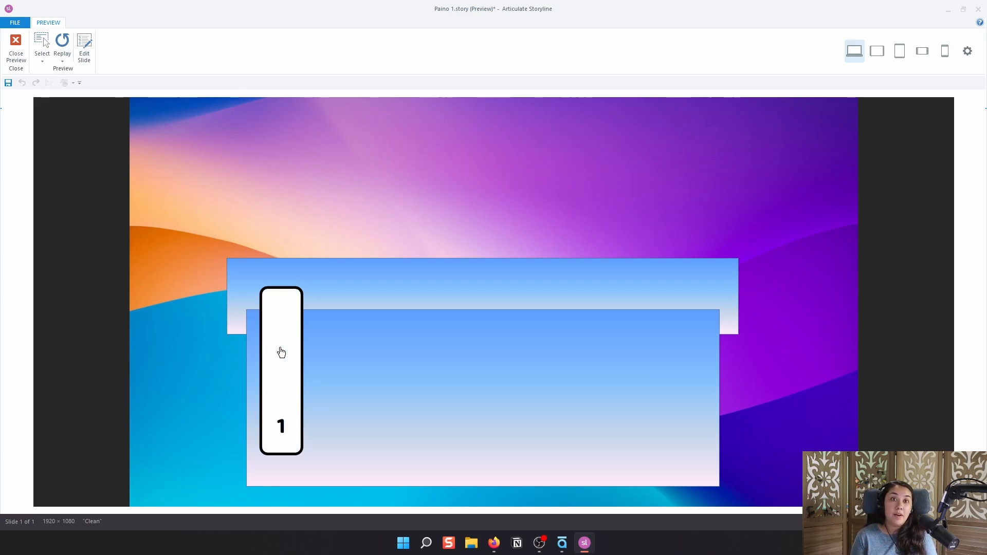
{"action": "left_click", "coordinate": [281, 352]}
{"action": "left_click", "coordinate": [280, 352]}
{"action": "left_click", "coordinate": [281, 352]}
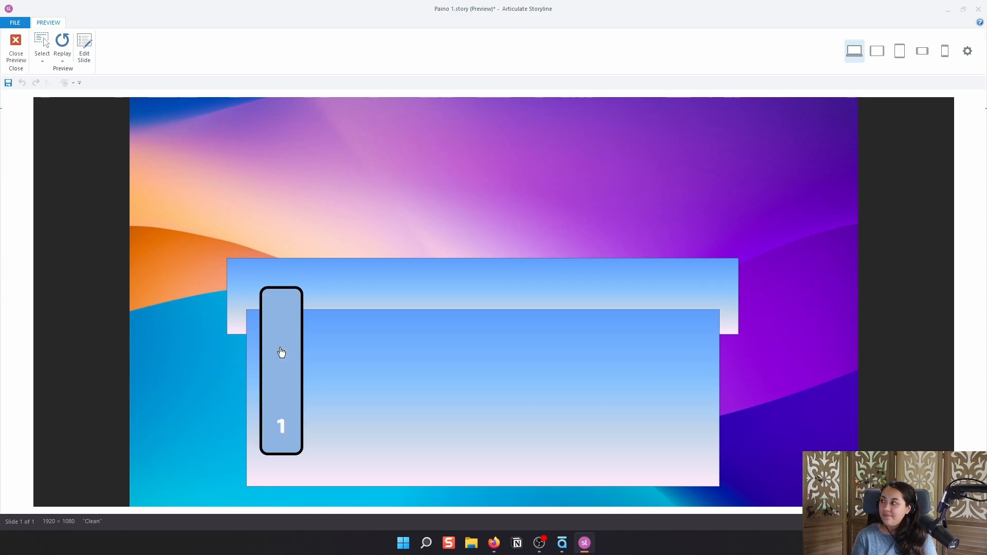
{"action": "left_click", "coordinate": [281, 352]}
{"action": "left_click", "coordinate": [281, 352]}
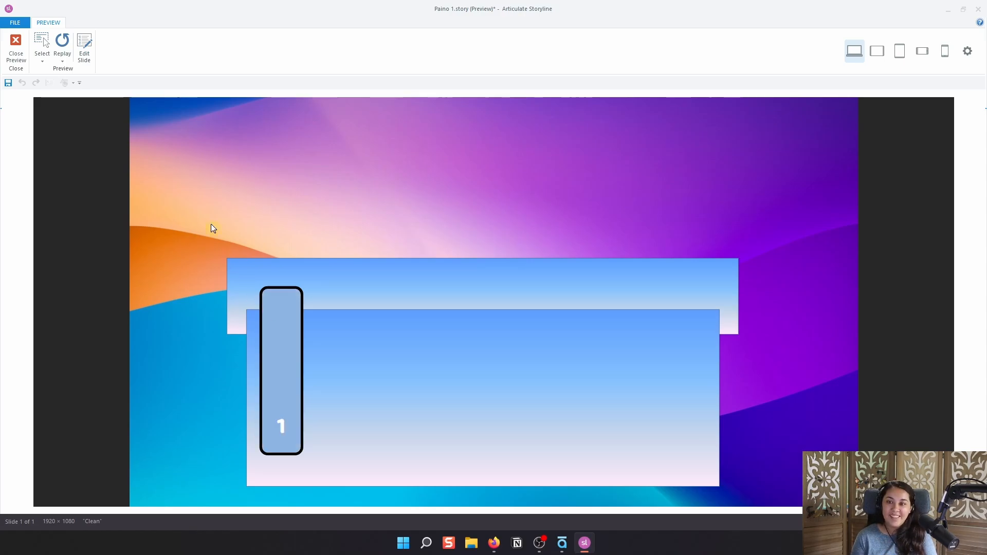
{"action": "left_click", "coordinate": [16, 51]}
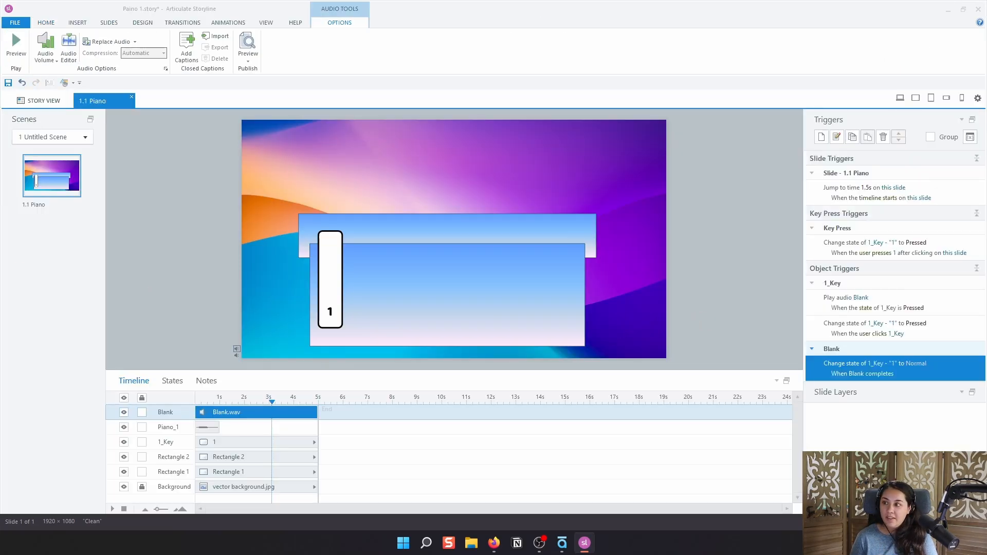
{"action": "left_click", "coordinate": [494, 542]}
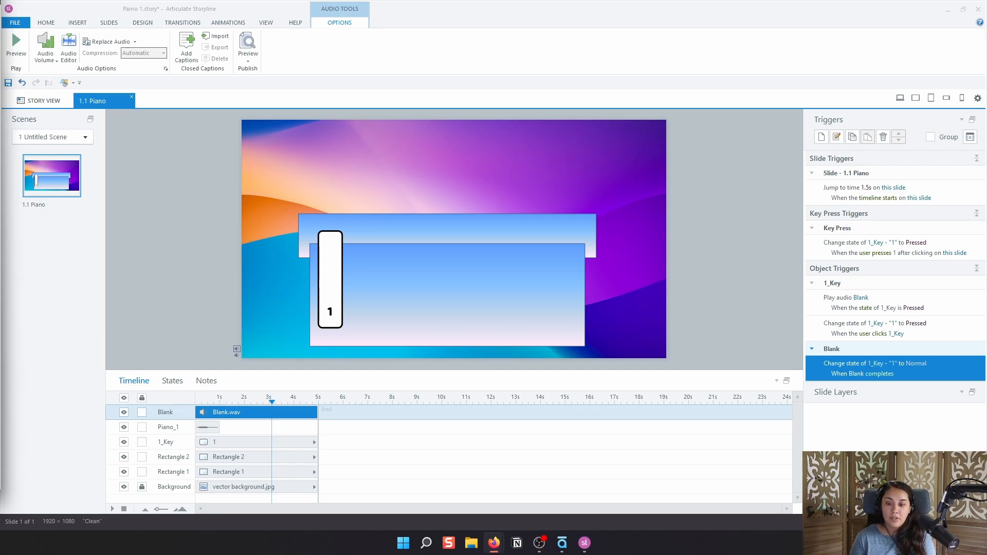
Add a trigger that plays the Piano_1 media when the state of 1_Key is Pressed.
{"action": "left_click", "coordinate": [171, 428]}
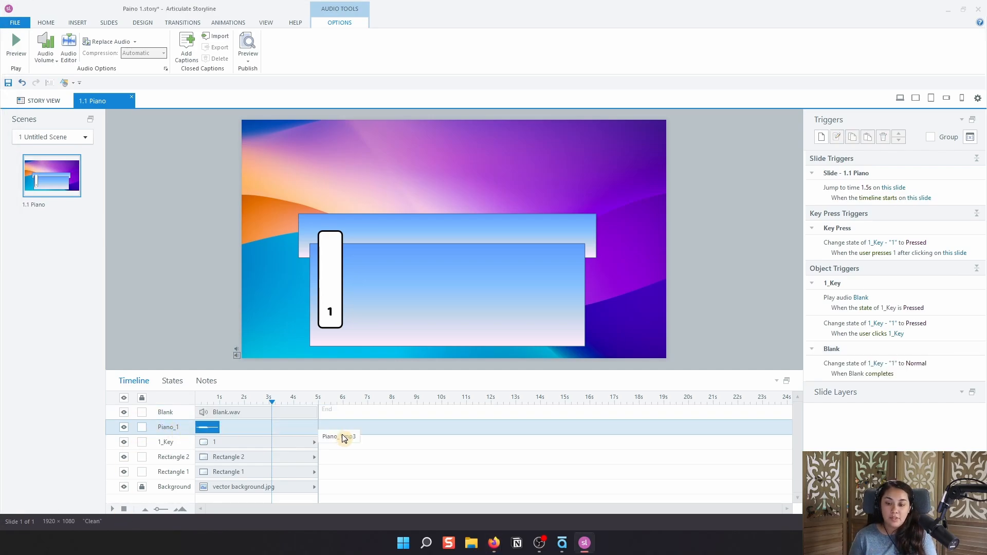
{"action": "left_click", "coordinate": [826, 137]}
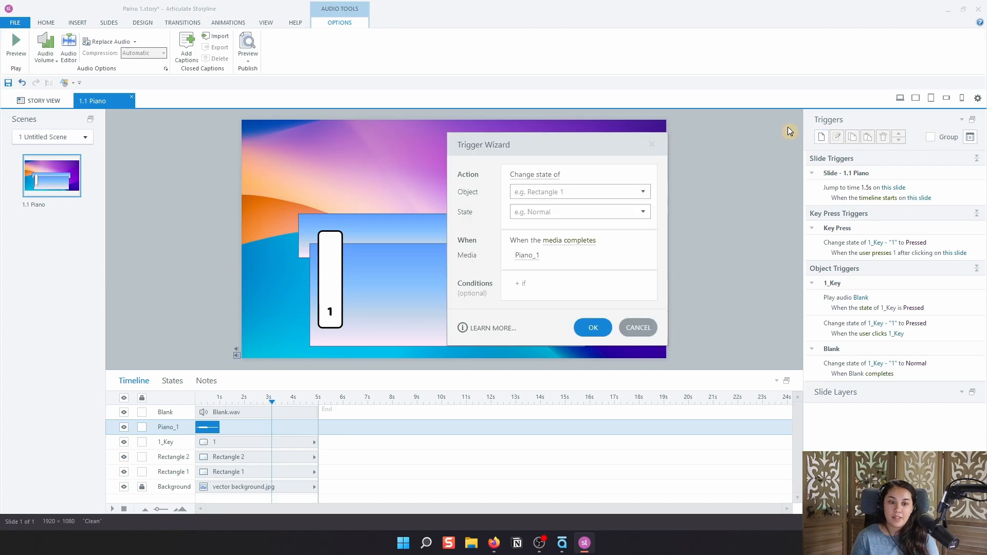
{"action": "left_click", "coordinate": [537, 175]}
{"action": "left_click", "coordinate": [533, 360]}
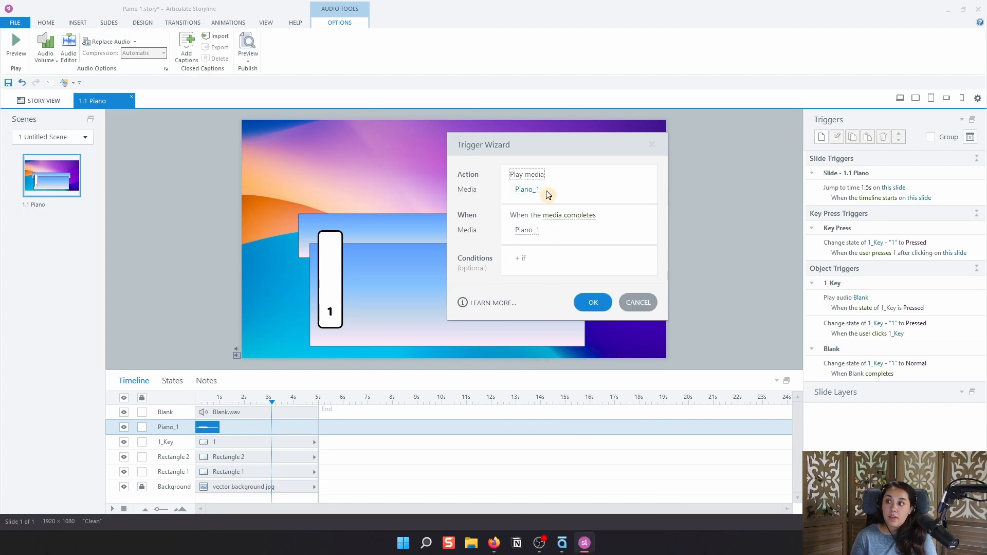
{"action": "left_click", "coordinate": [570, 215]}
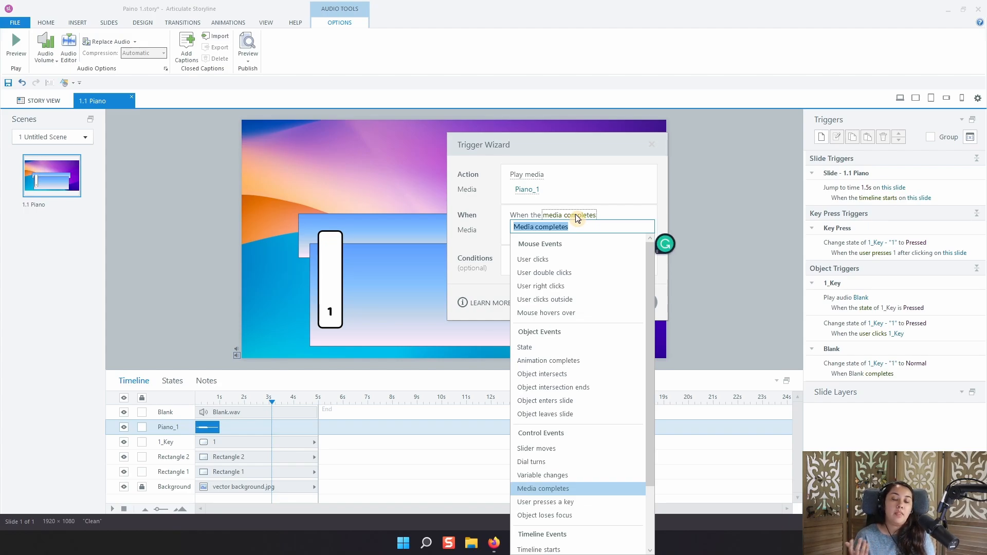
{"action": "left_click", "coordinate": [535, 347]}
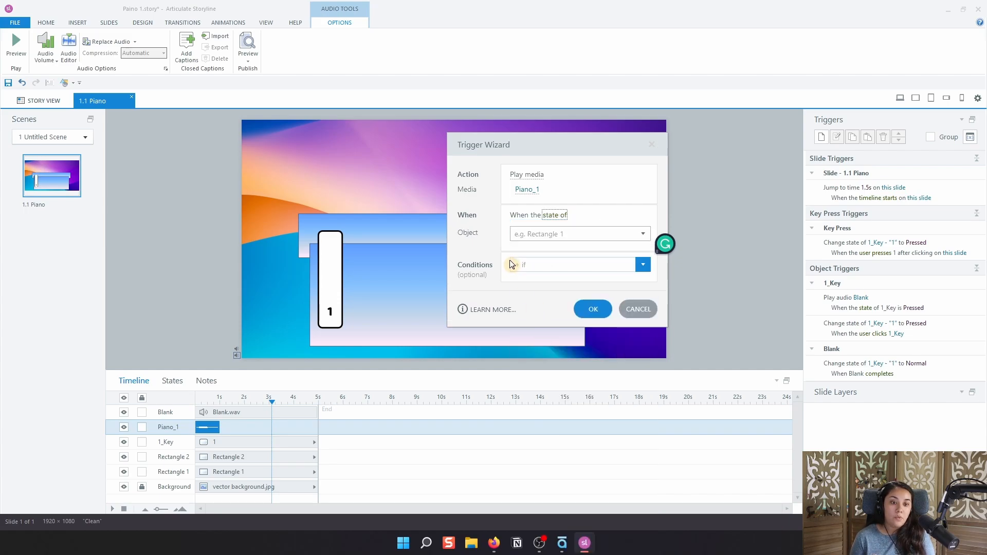
{"action": "left_click", "coordinate": [547, 236]}
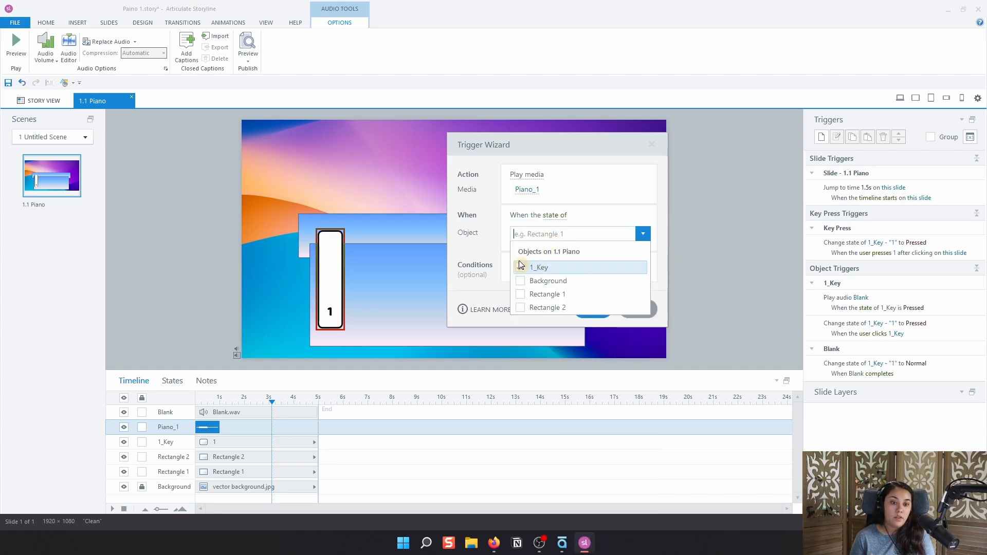
{"action": "left_click", "coordinate": [520, 267]}
{"action": "left_click", "coordinate": [473, 231]}
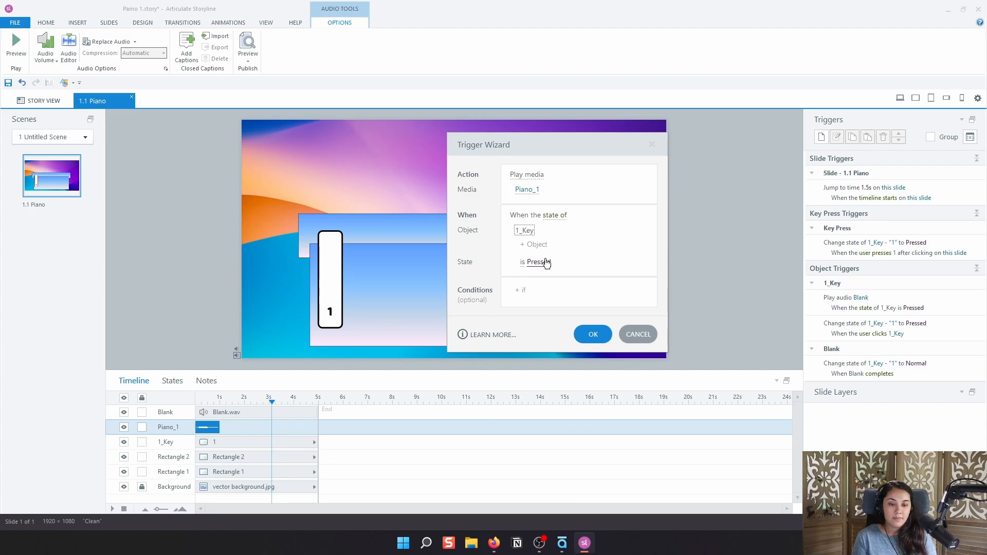
{"action": "left_click", "coordinate": [592, 335]}
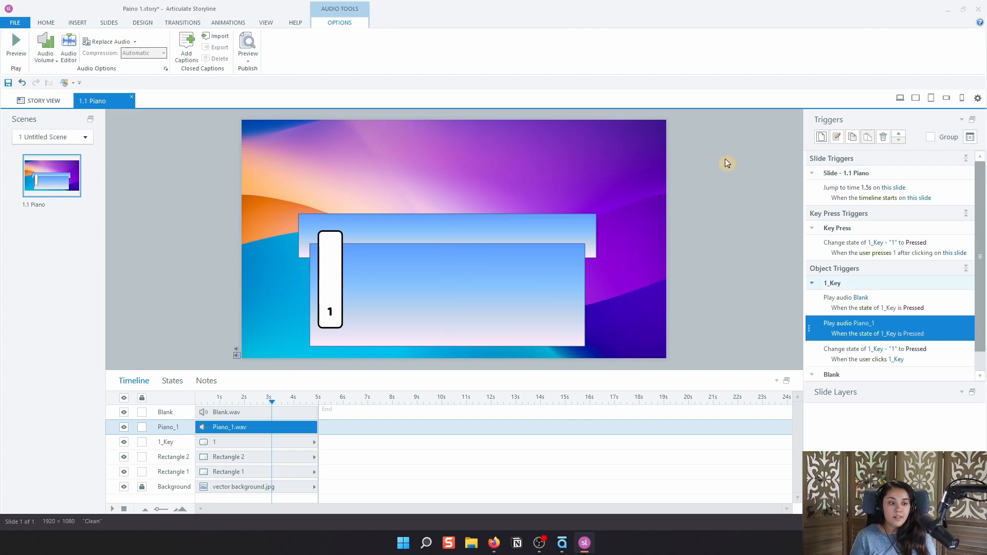
Preview the slide, play piano key 1 repeatedly to test its Piano_1 sound, and close the preview.
{"action": "left_click", "coordinate": [900, 99]}
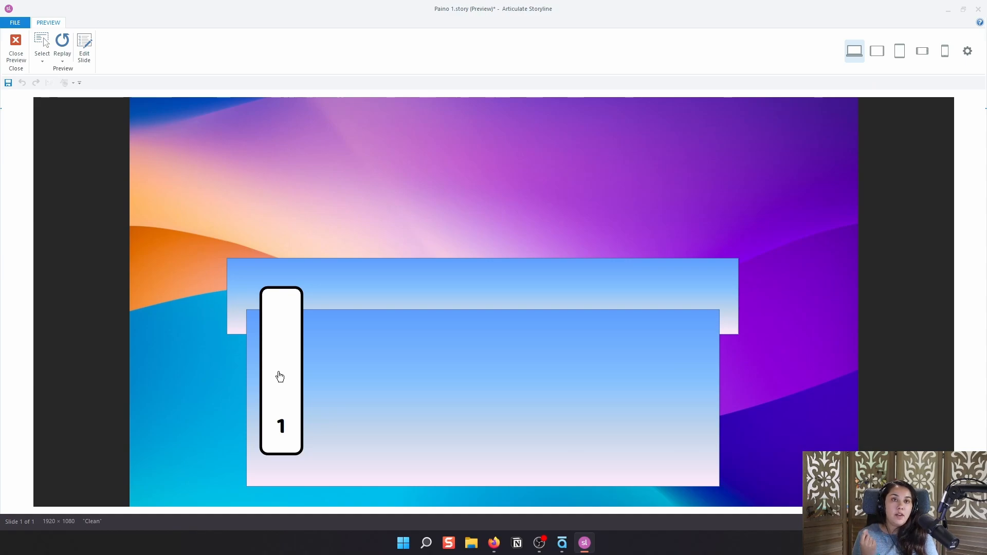
{"action": "left_click", "coordinate": [280, 377]}
{"action": "left_click", "coordinate": [279, 376]}
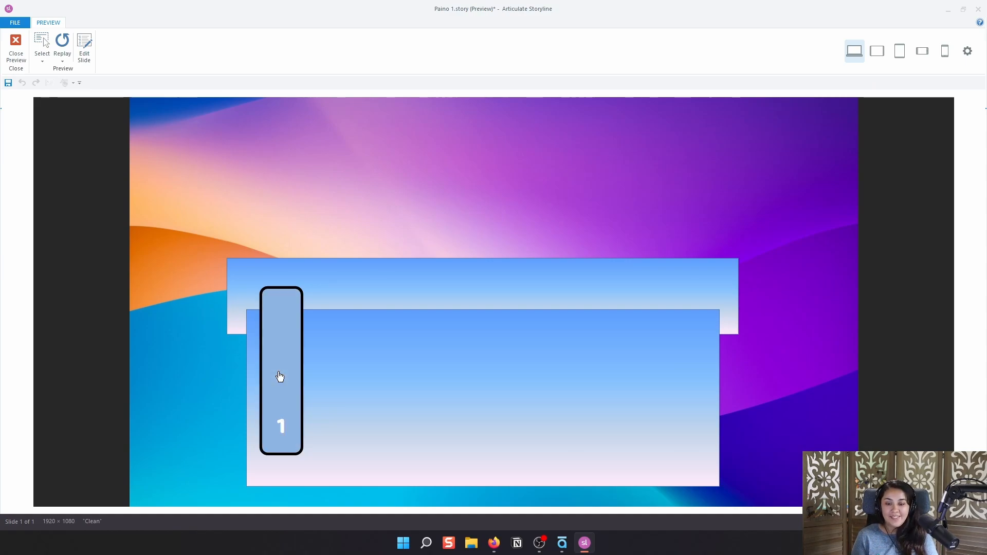
{"action": "left_click", "coordinate": [280, 377]}
{"action": "left_click", "coordinate": [280, 377]}
{"action": "left_click", "coordinate": [280, 376]}
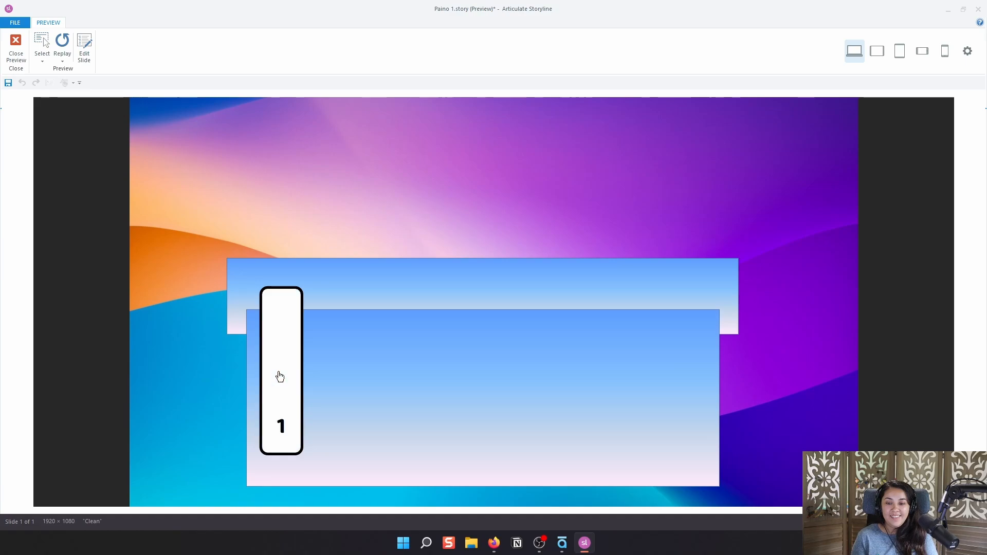
{"action": "left_click", "coordinate": [280, 377]}
{"action": "left_click", "coordinate": [280, 377]}
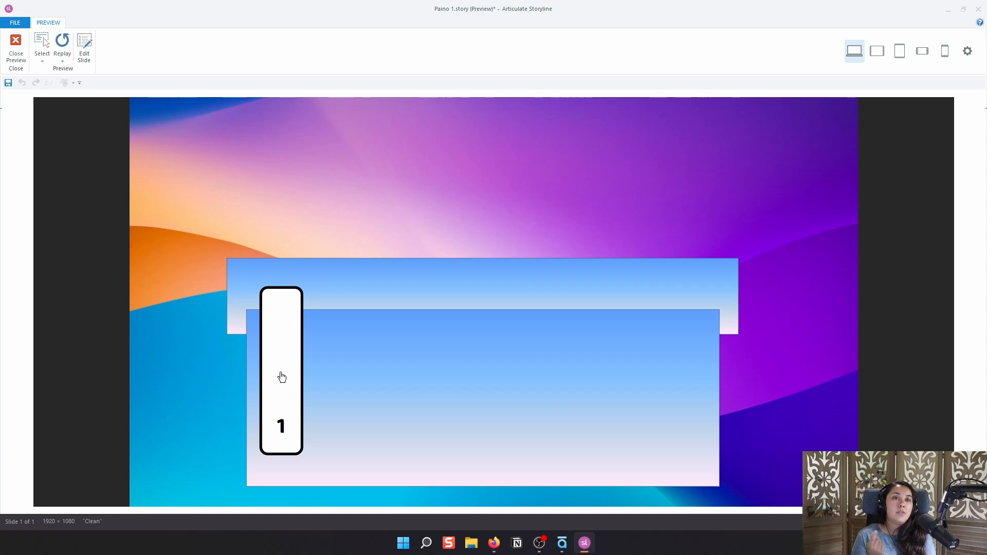
{"action": "left_click", "coordinate": [277, 378]}
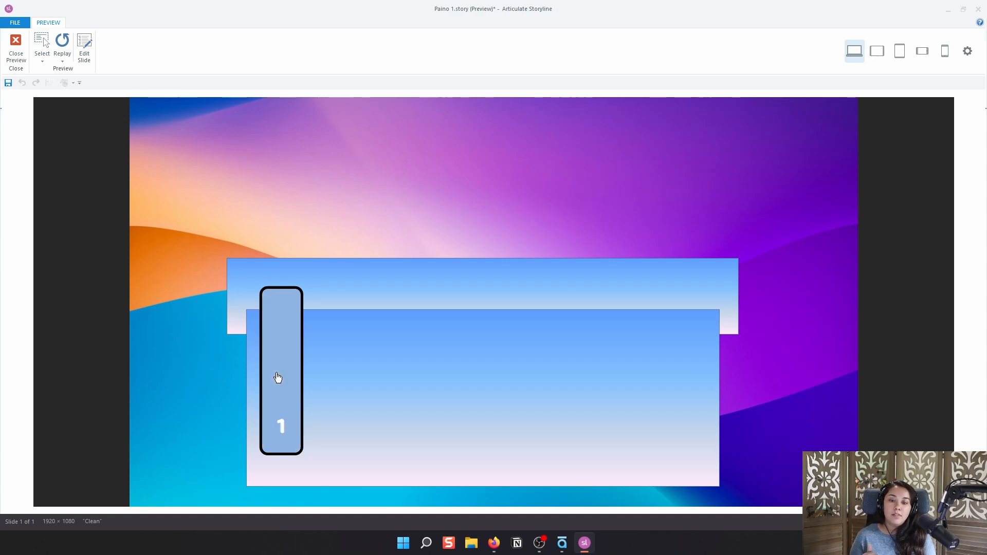
{"action": "left_click", "coordinate": [277, 377]}
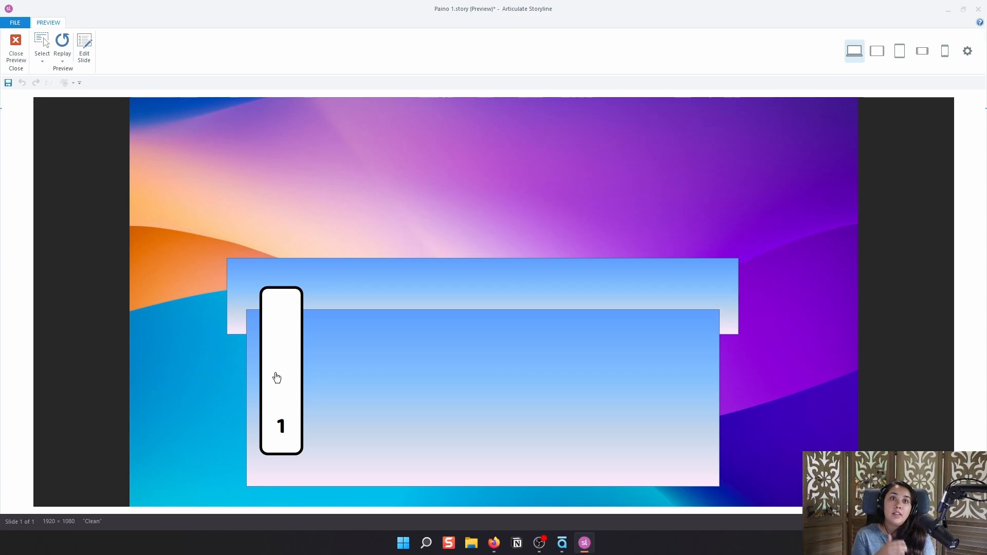
{"action": "left_click", "coordinate": [16, 56]}
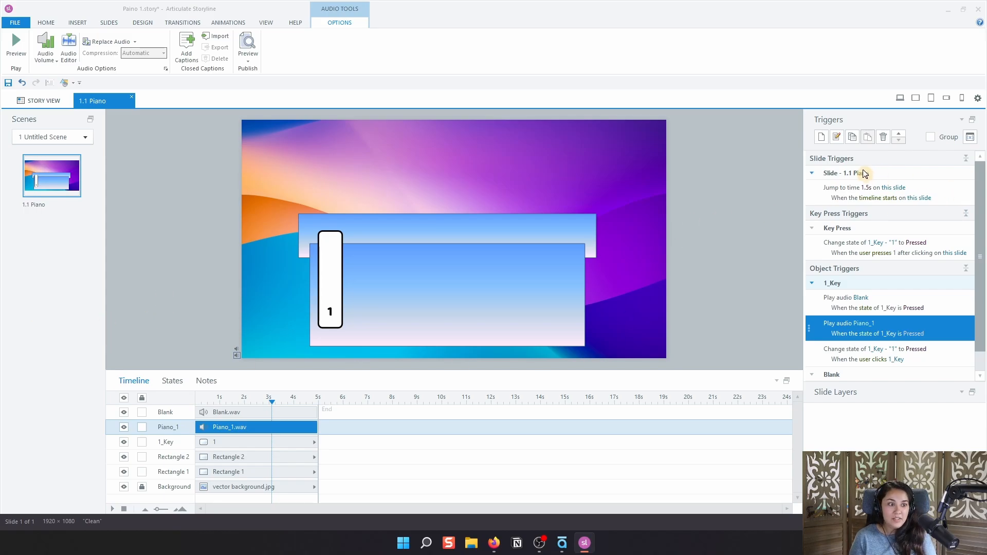
Create a new trigger that stops the Piano_1 media when the user clicks 1_Key.
{"action": "left_click", "coordinate": [819, 137]}
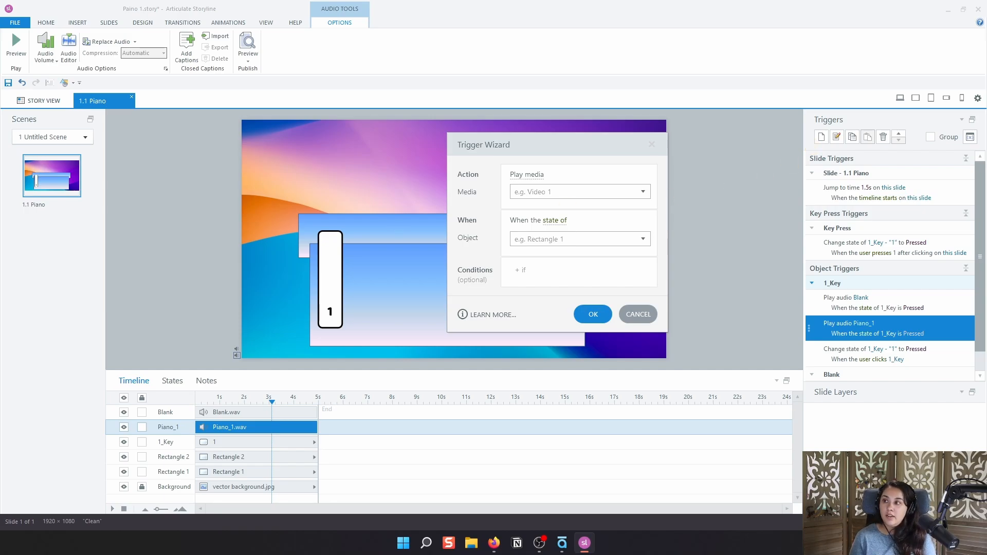
{"action": "left_click", "coordinate": [526, 175]}
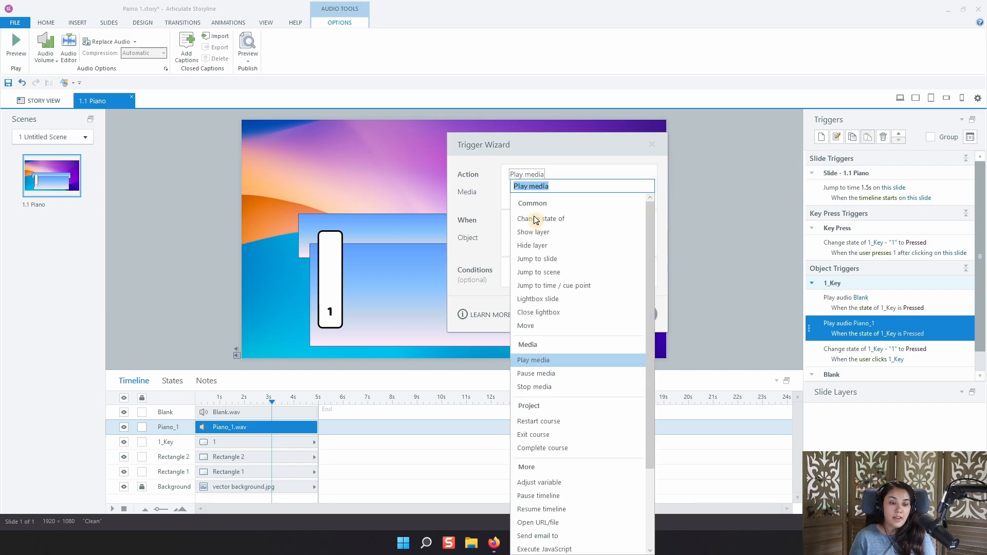
{"action": "left_click", "coordinate": [534, 388]}
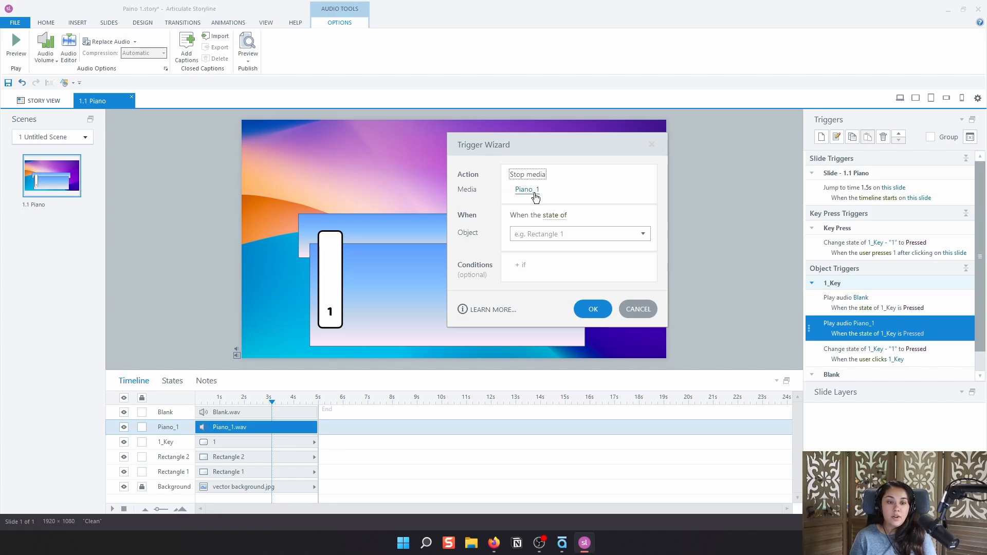
{"action": "left_click", "coordinate": [553, 216]}
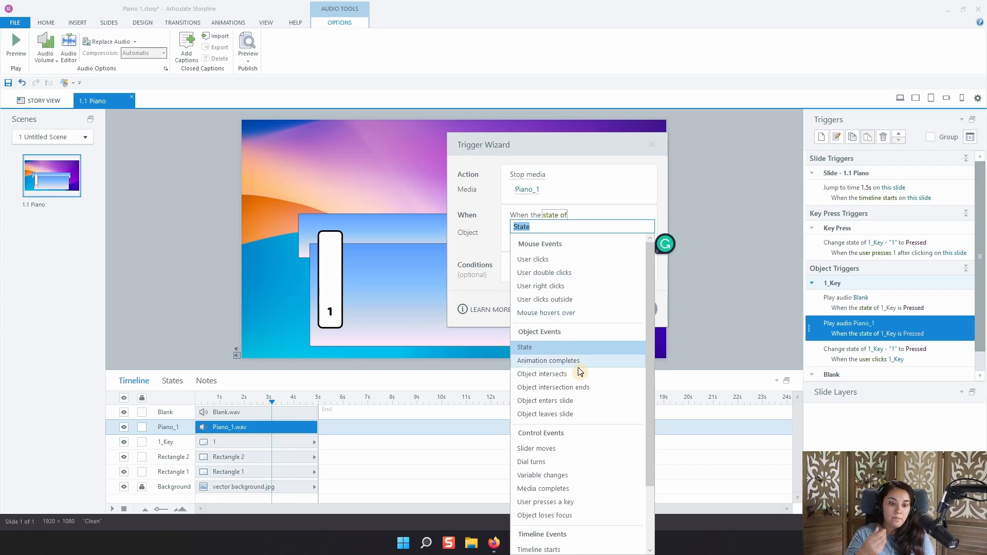
{"action": "left_click", "coordinate": [556, 266]}
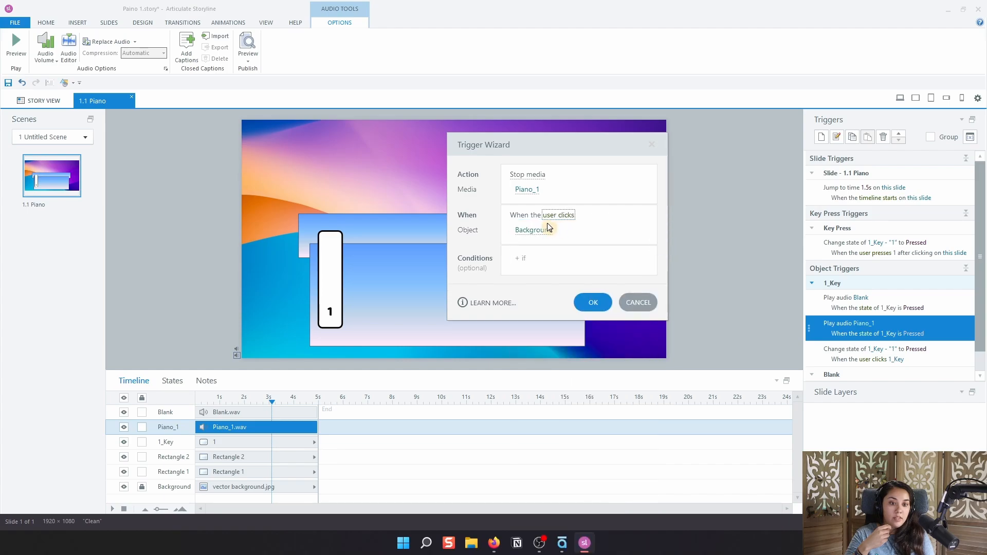
{"action": "left_click", "coordinate": [535, 230]}
{"action": "left_click", "coordinate": [549, 320]}
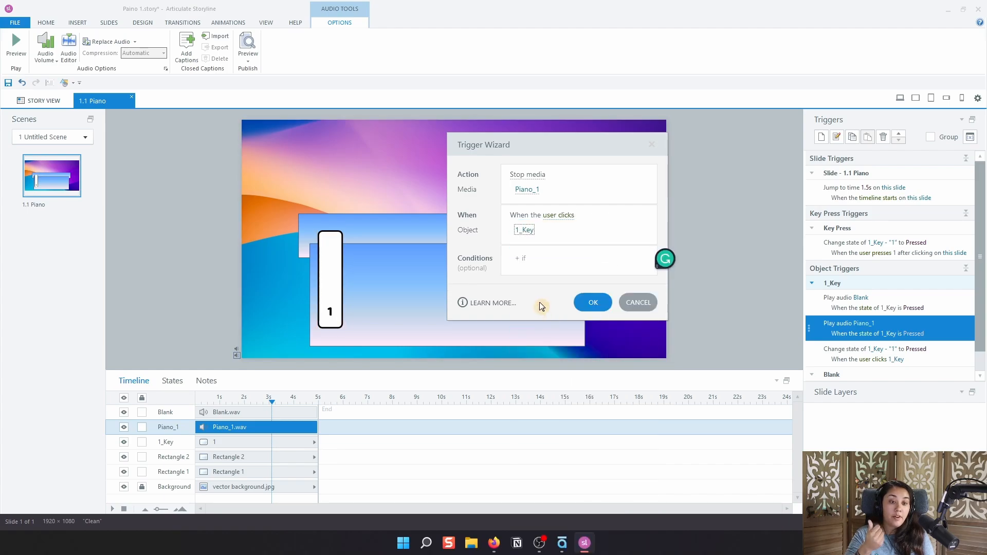
Add the condition that the state of 1_Key equals Normal to the click-based stop trigger, and save it.
{"action": "left_click", "coordinate": [537, 258]}
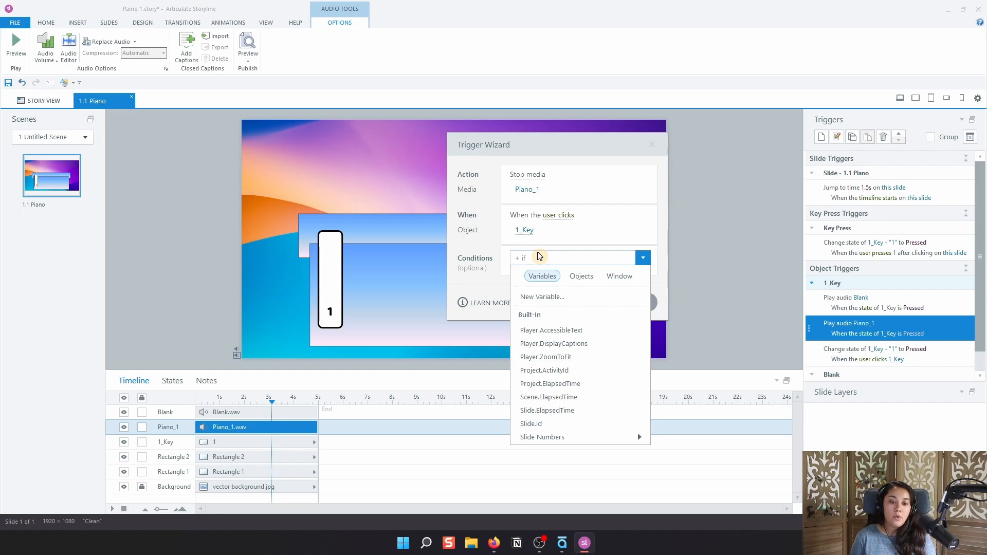
{"action": "left_click", "coordinate": [581, 276]}
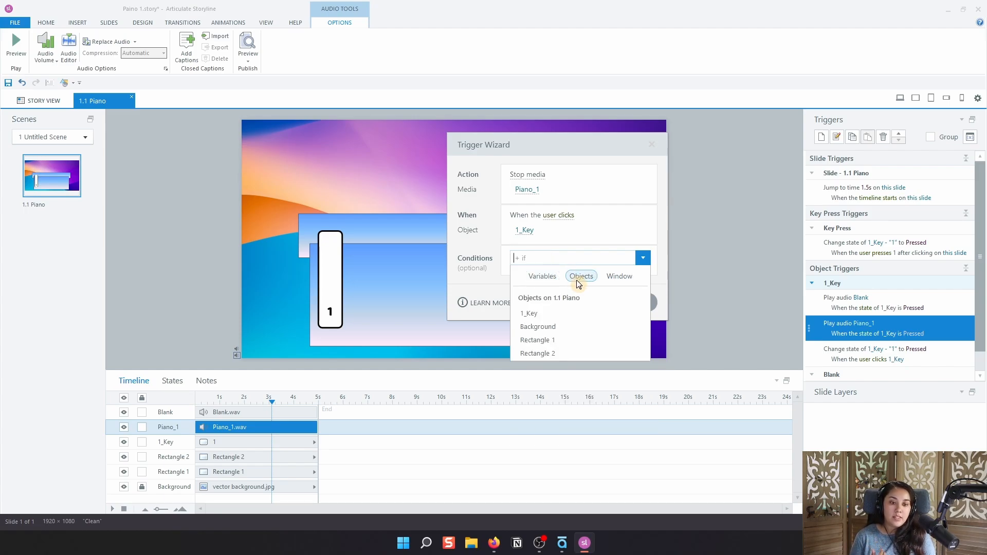
{"action": "left_click", "coordinate": [543, 314]}
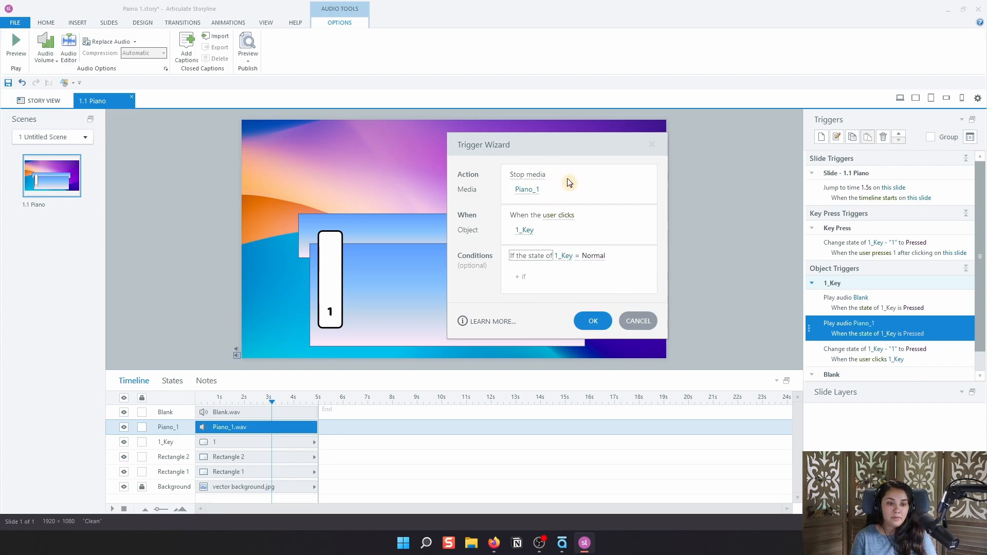
{"action": "left_click", "coordinate": [603, 325]}
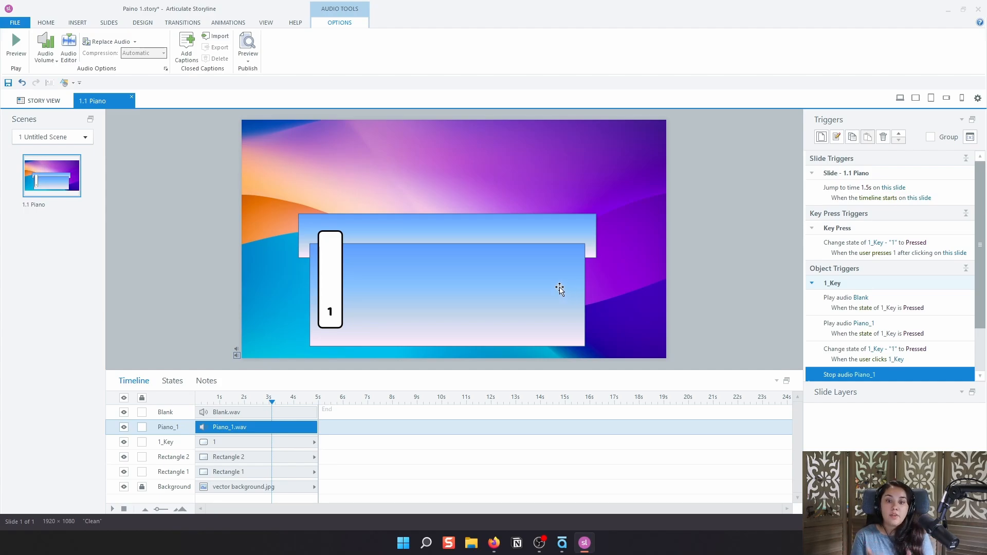
Create another trigger that stops the Piano_1 media when the user presses the 1 key on this slide.
{"action": "left_click", "coordinate": [811, 136]}
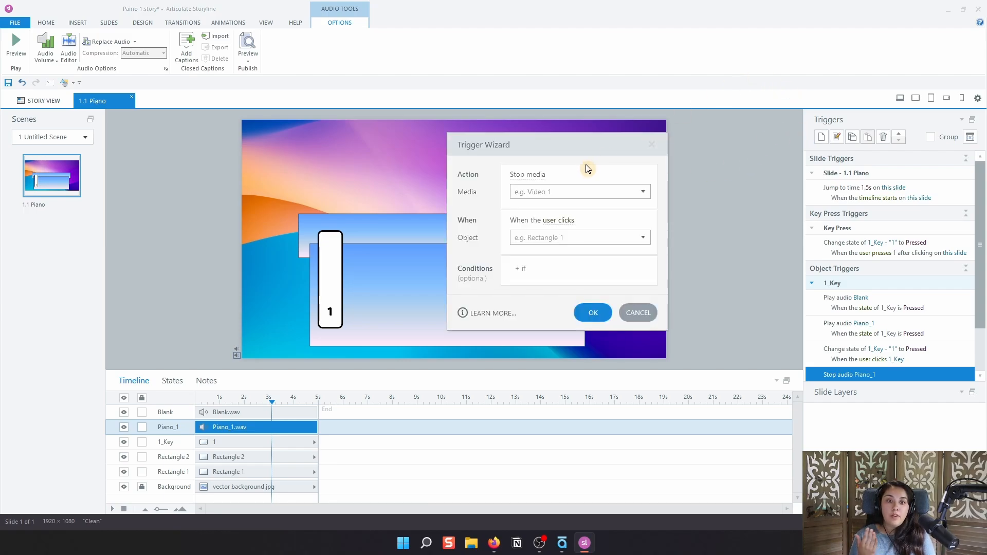
{"action": "left_click", "coordinate": [528, 175]}
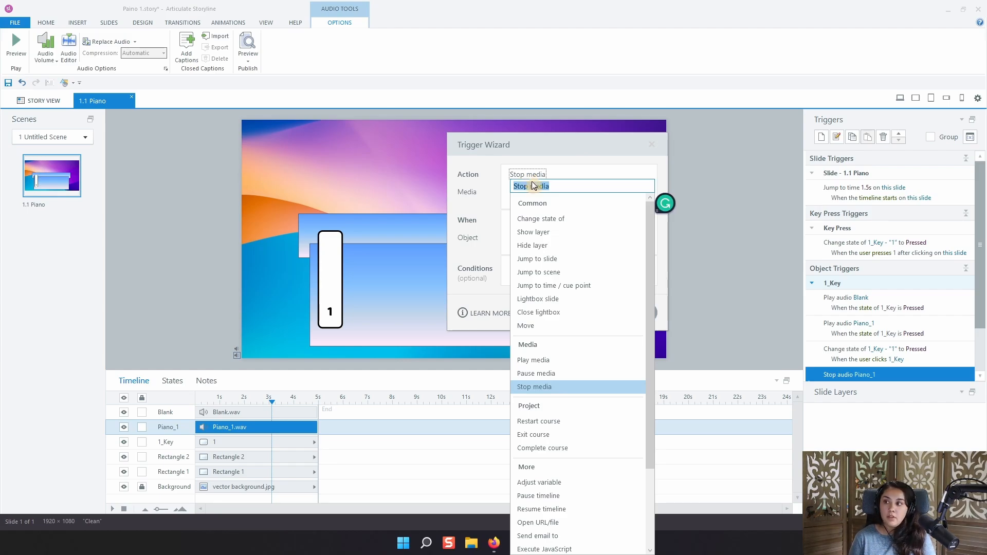
{"action": "left_click", "coordinate": [529, 385]}
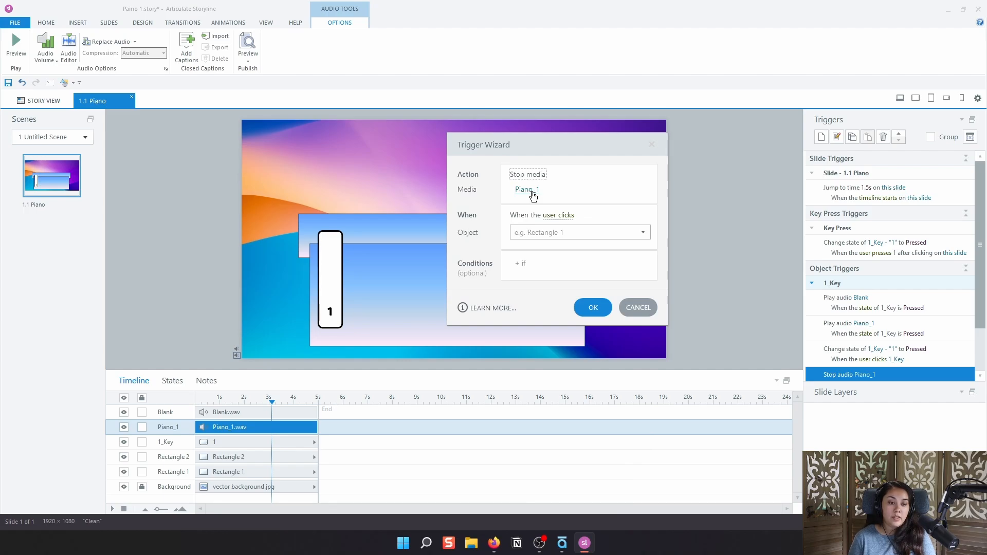
{"action": "left_click", "coordinate": [554, 216]}
{"action": "scroll", "coordinate": [567, 492], "scroll_direction": "down", "scroll_amount": 1}
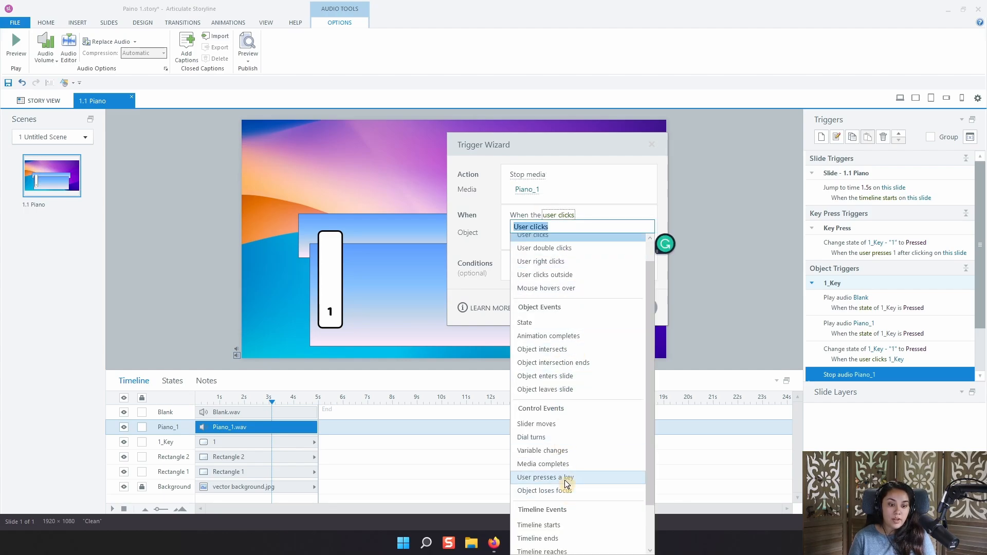
{"action": "left_click", "coordinate": [564, 479]}
{"action": "key", "text": "1"}
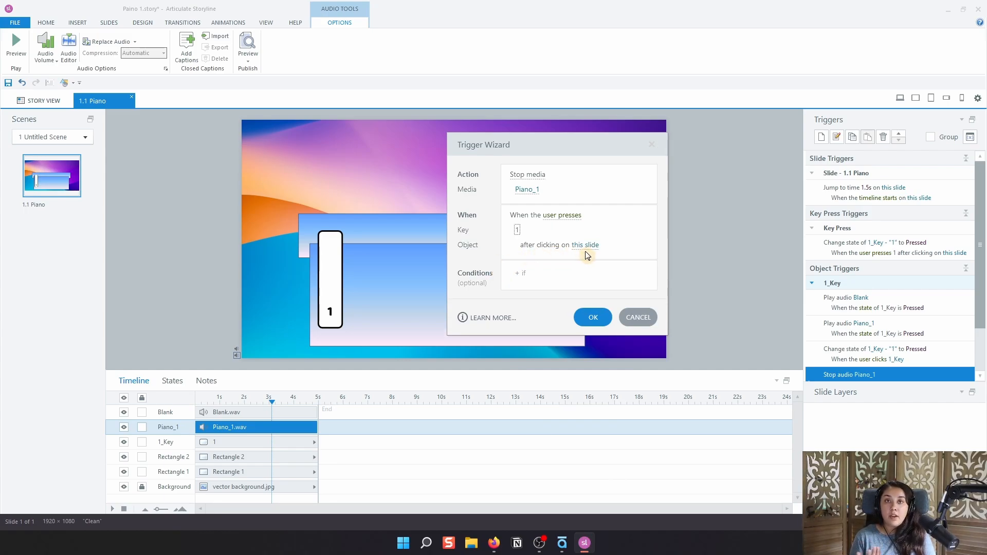
Restrict the key-press stop trigger to when the state of 1_Key equals Normal, and save it.
{"action": "left_click", "coordinate": [569, 273]}
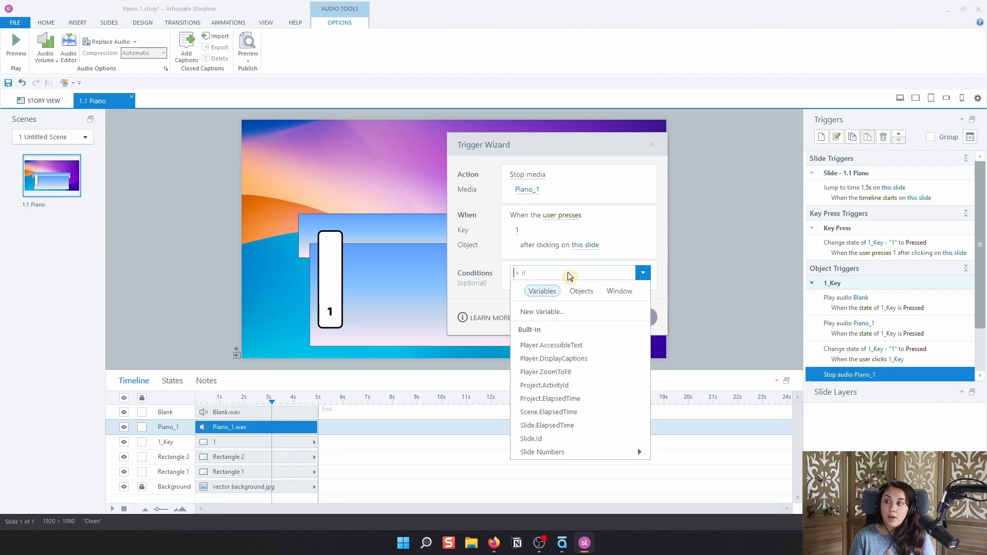
{"action": "left_click", "coordinate": [581, 291]}
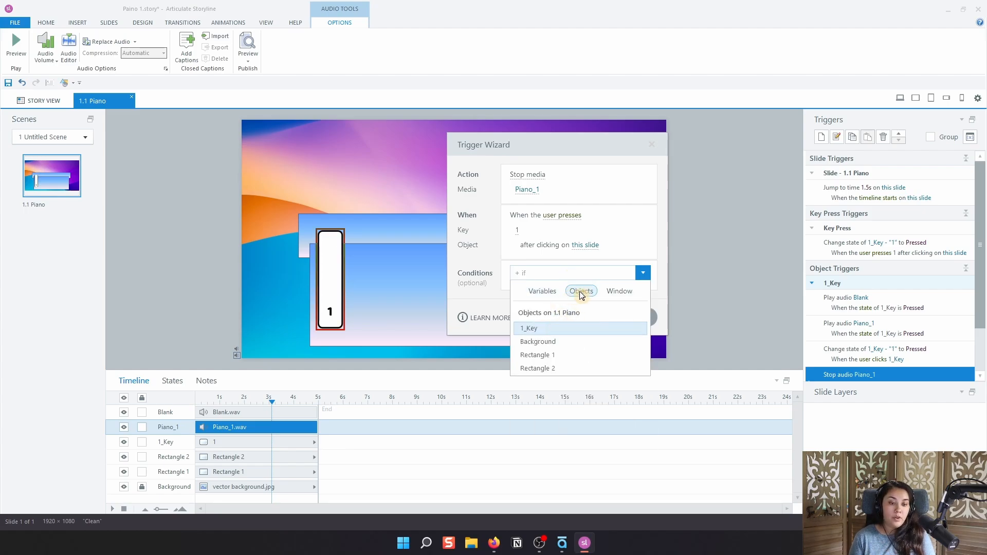
{"action": "left_click", "coordinate": [527, 328]}
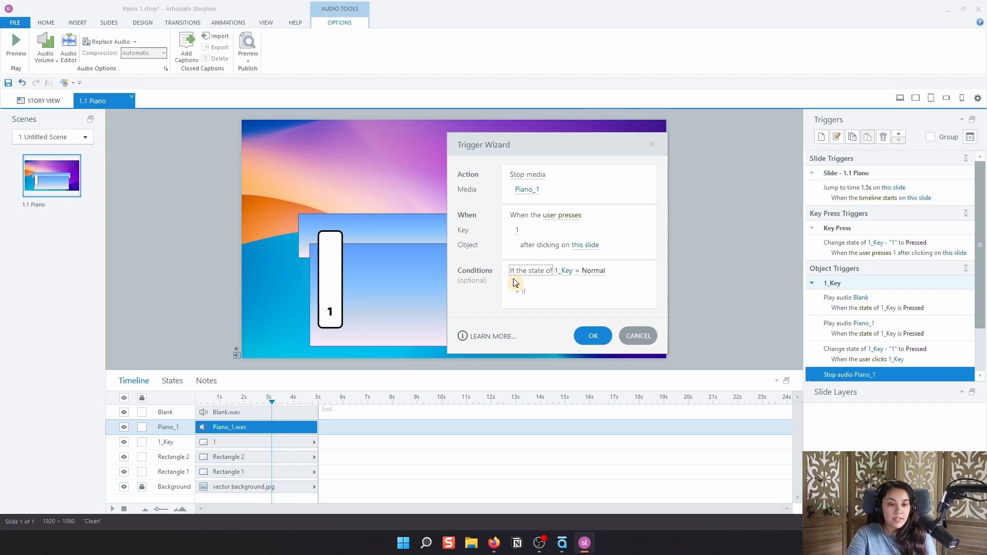
{"action": "left_click", "coordinate": [522, 291]}
{"action": "left_click", "coordinate": [523, 303]}
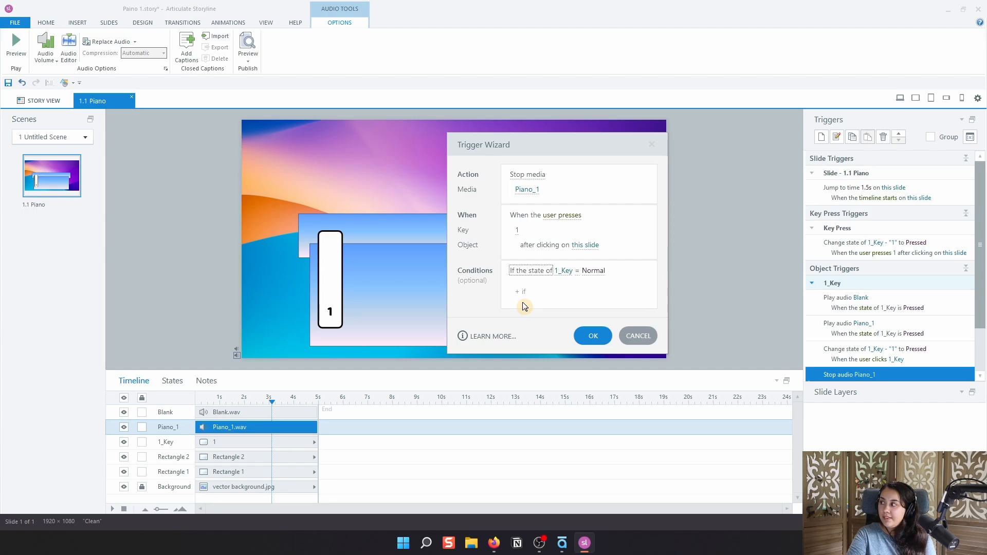
{"action": "left_click", "coordinate": [604, 337]}
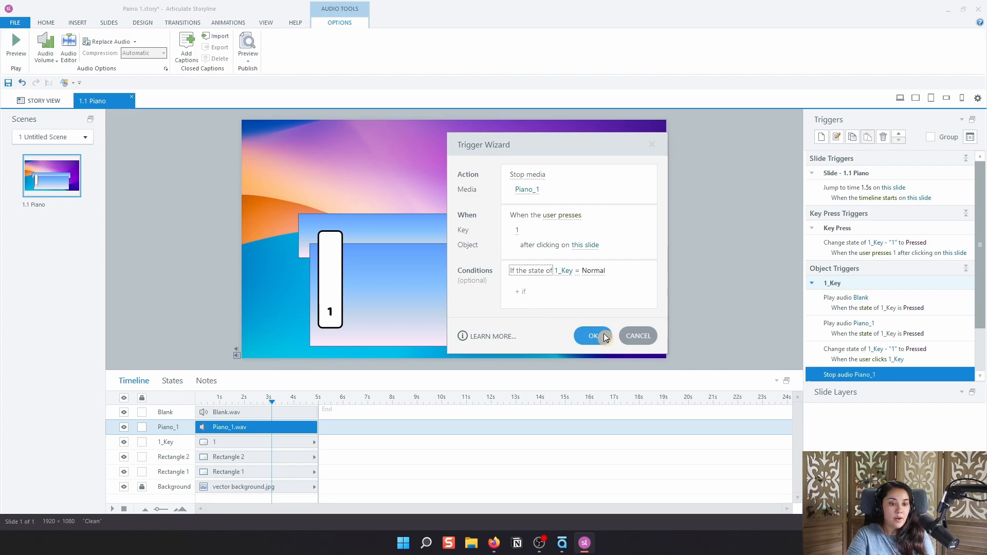
Preview the slide, play piano key 1 several times to test the stop triggers, and close the preview.
{"action": "left_click", "coordinate": [898, 99]}
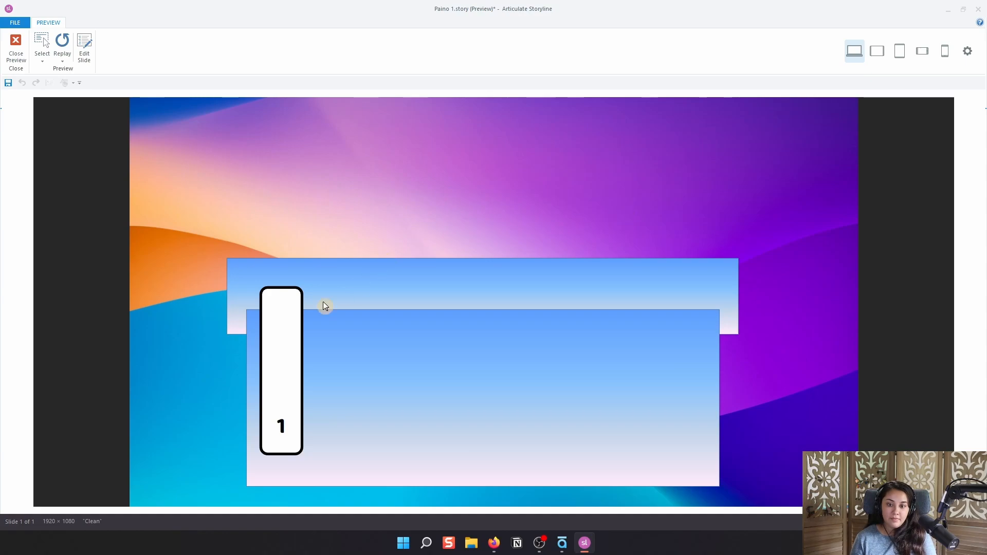
{"action": "left_click", "coordinate": [288, 337]}
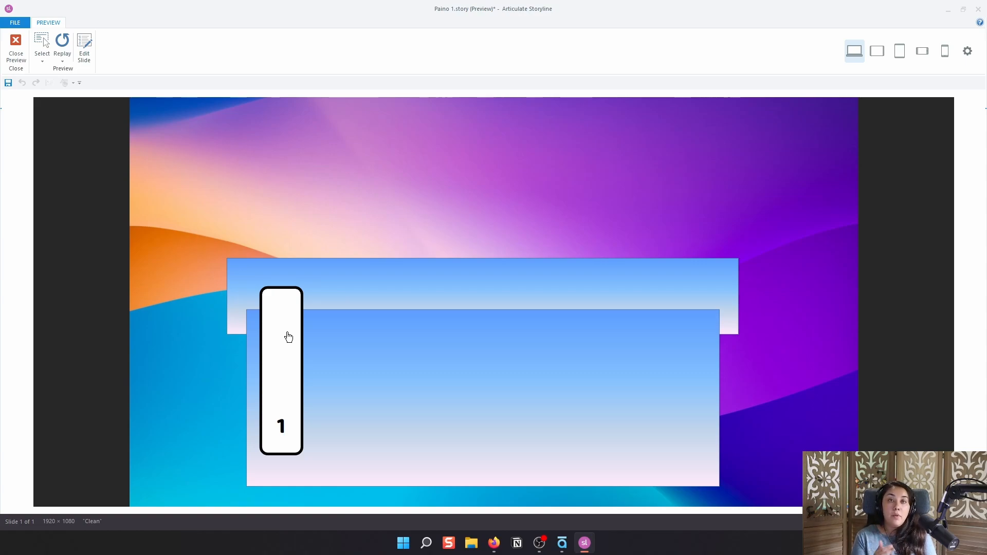
{"action": "left_click", "coordinate": [288, 336]}
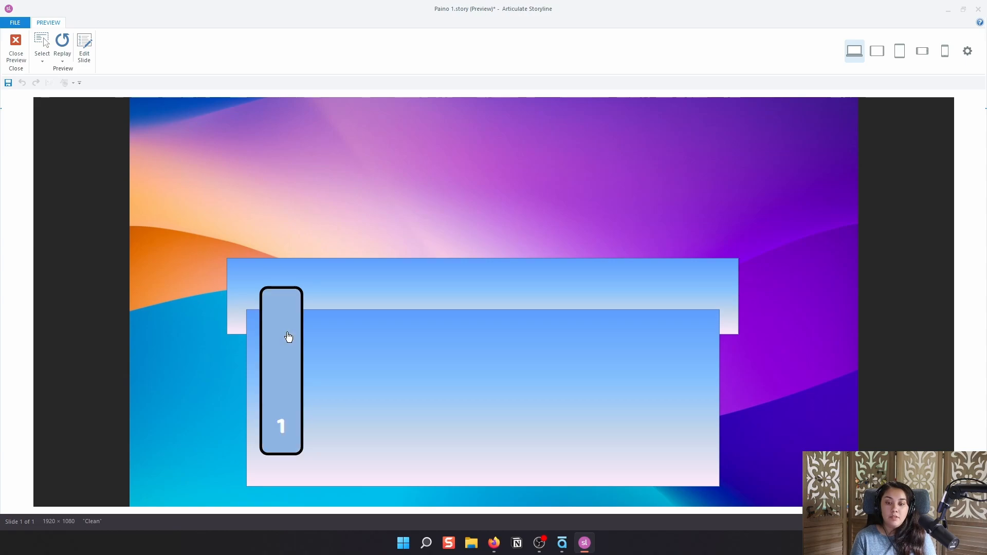
{"action": "left_click", "coordinate": [288, 337]}
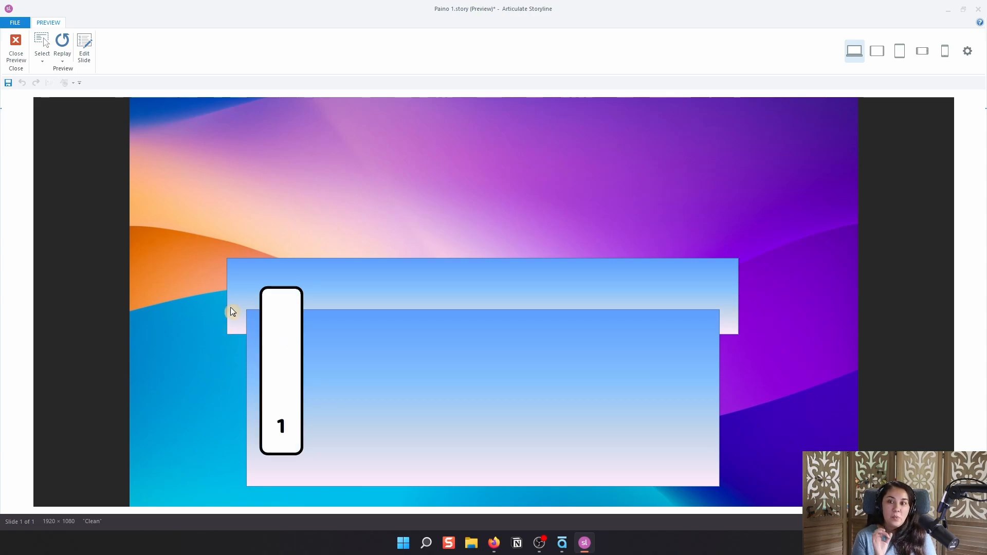
{"action": "left_click", "coordinate": [16, 47]}
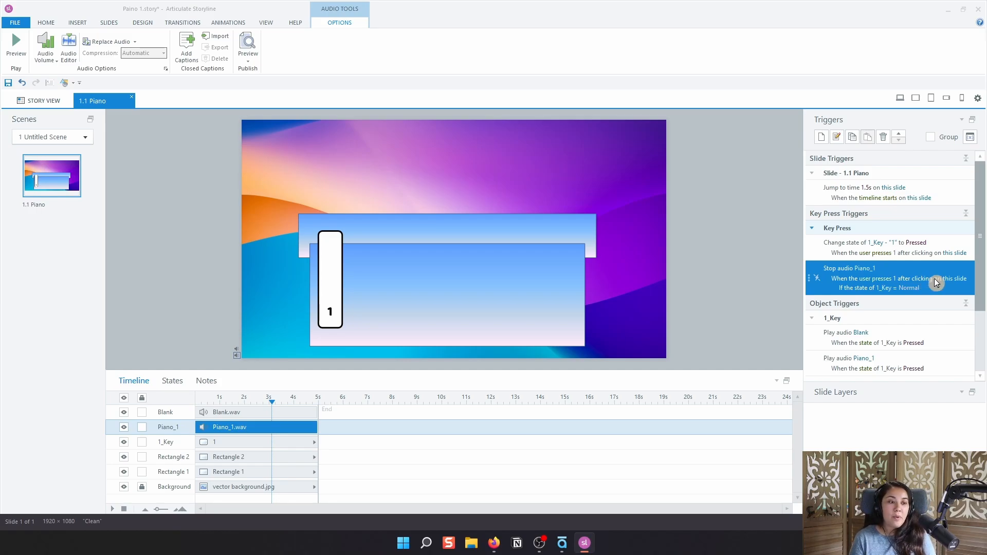
Move 1_Key's Stop audio Piano_1 trigger above the trigger that changes 1_Key to Pressed on click.
{"action": "scroll", "coordinate": [917, 280], "scroll_direction": "down", "scroll_amount": 3}
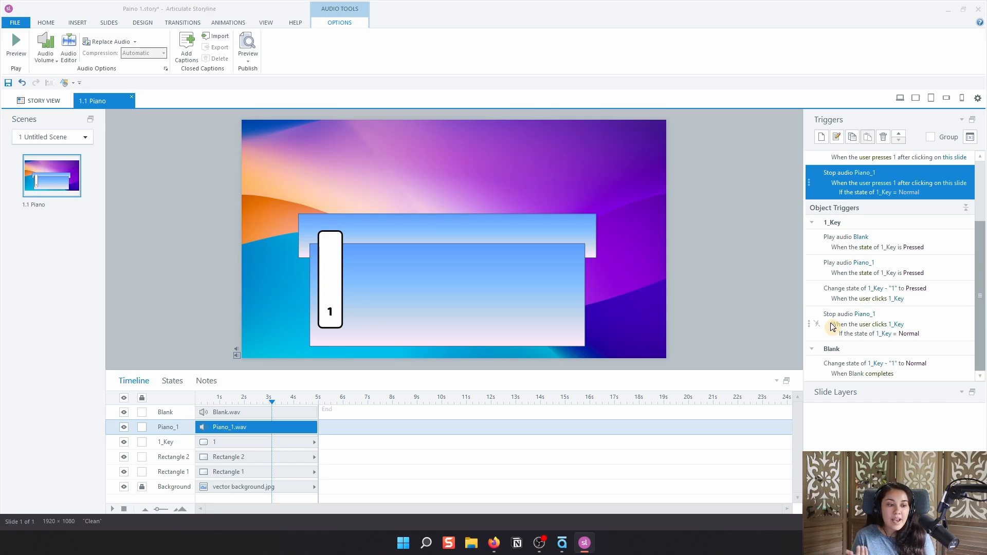
{"action": "left_click", "coordinate": [918, 323]}
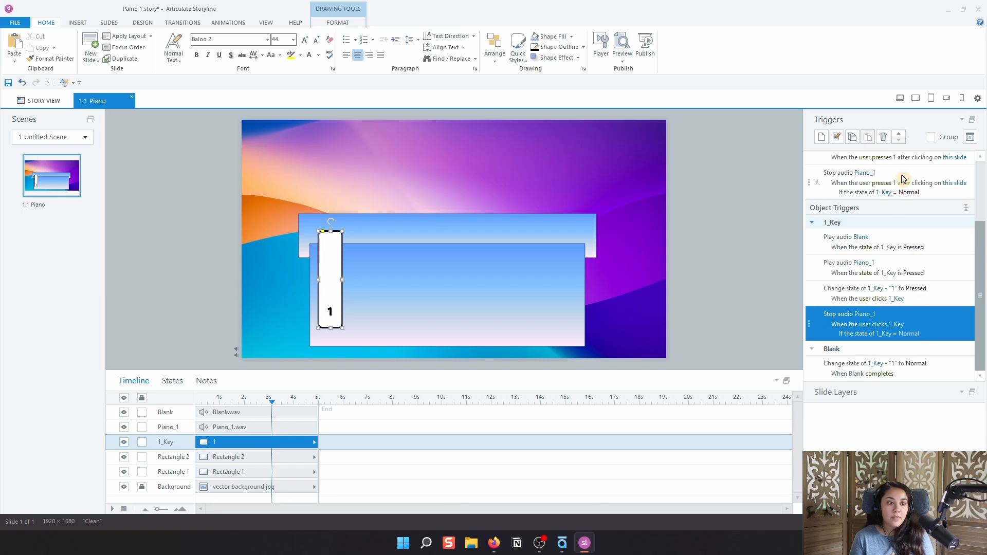
{"action": "left_click", "coordinate": [899, 135]}
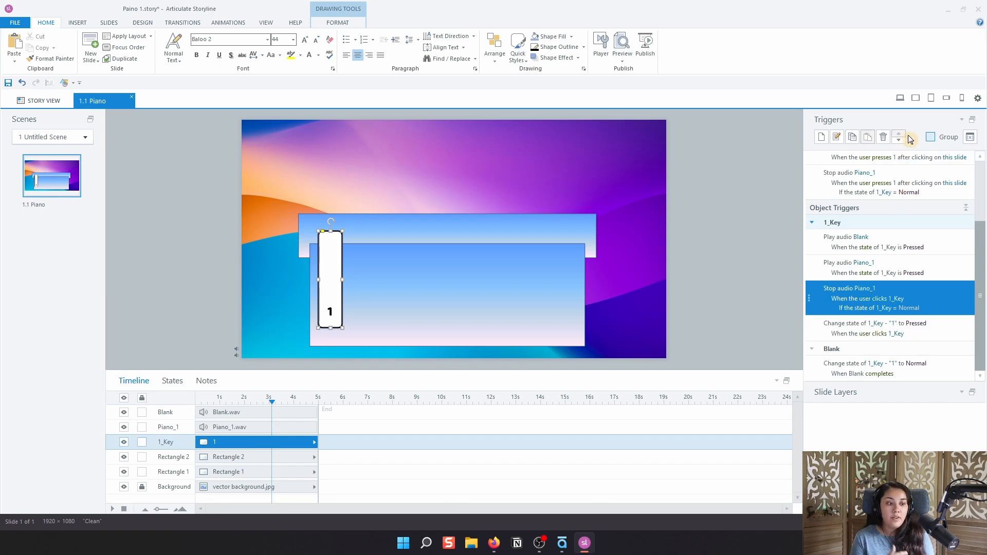
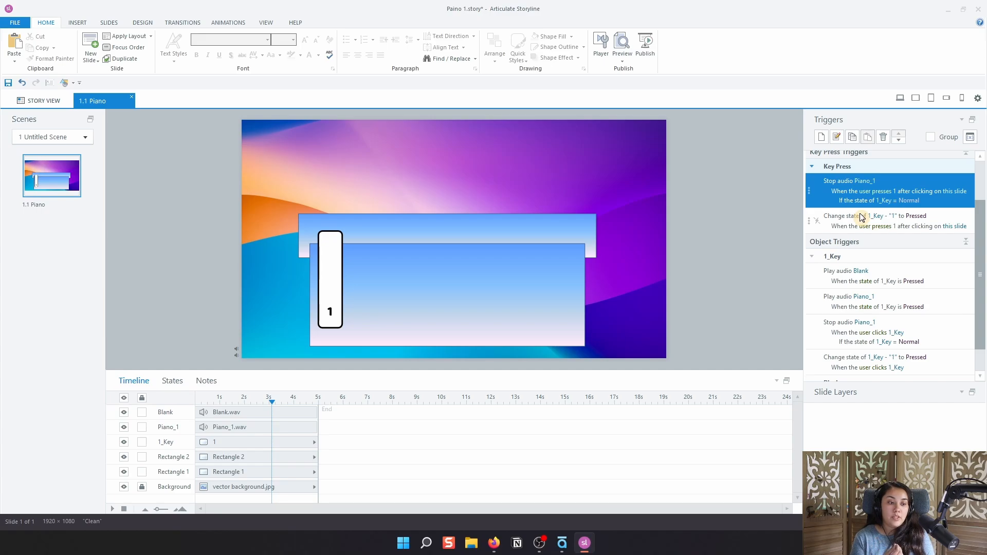
{"action": "scroll", "coordinate": [862, 217], "scroll_direction": "down", "scroll_amount": 1}
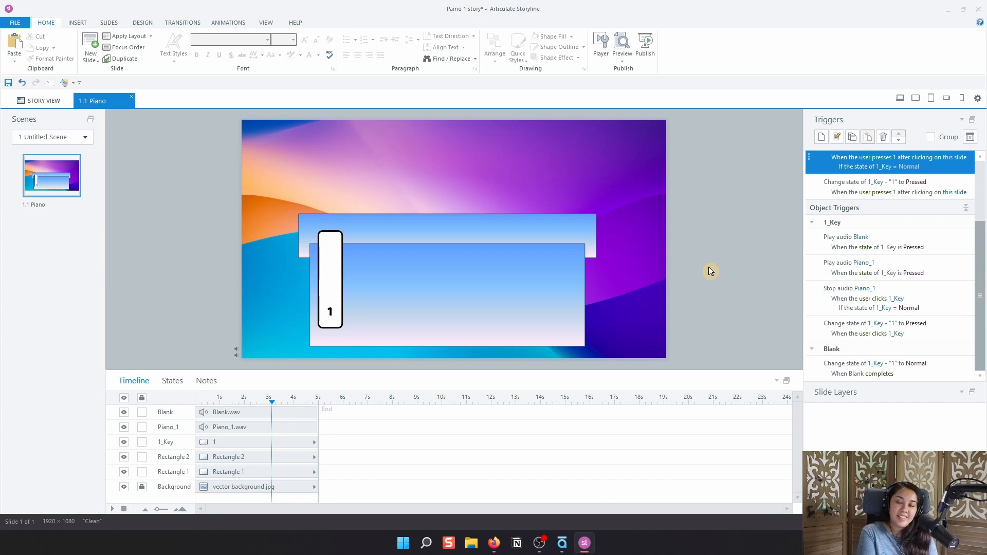
{"action": "double_click", "coordinate": [330, 282]}
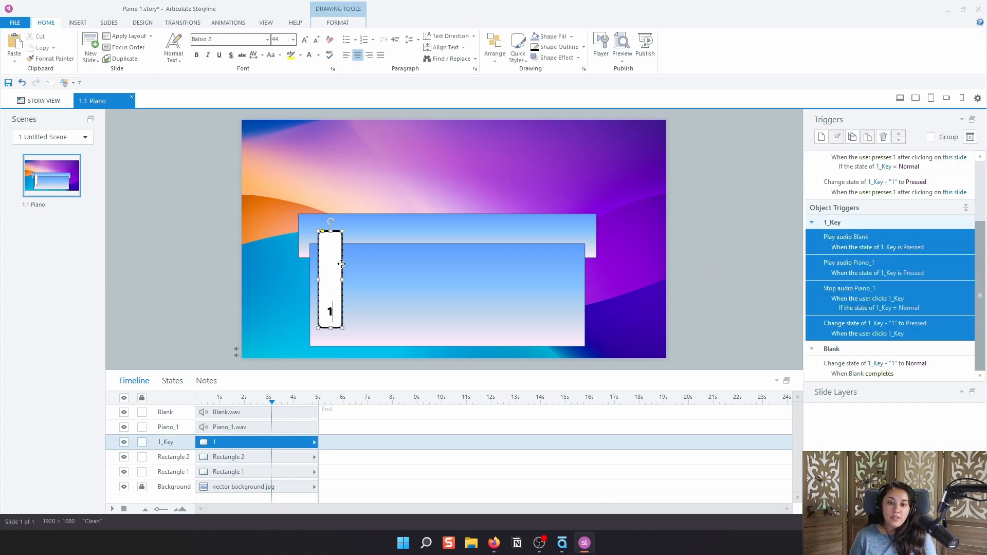
{"action": "left_click", "coordinate": [341, 263]}
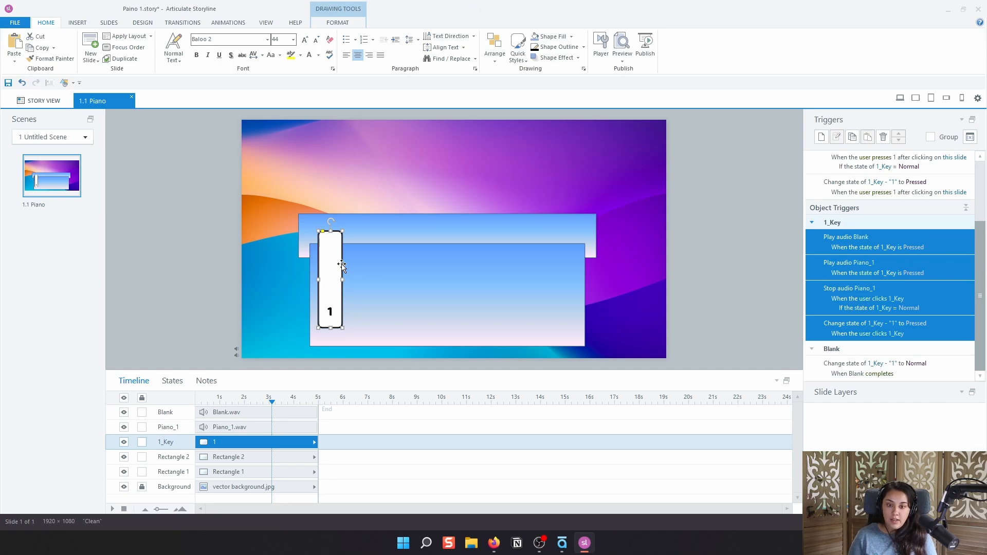
{"action": "right_click", "coordinate": [340, 266]}
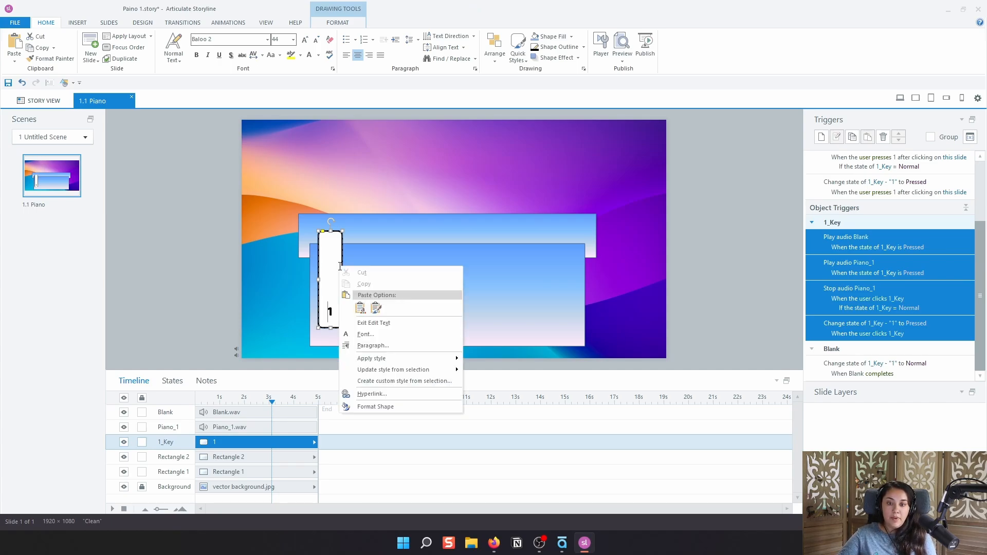
{"action": "left_click", "coordinate": [362, 311]}
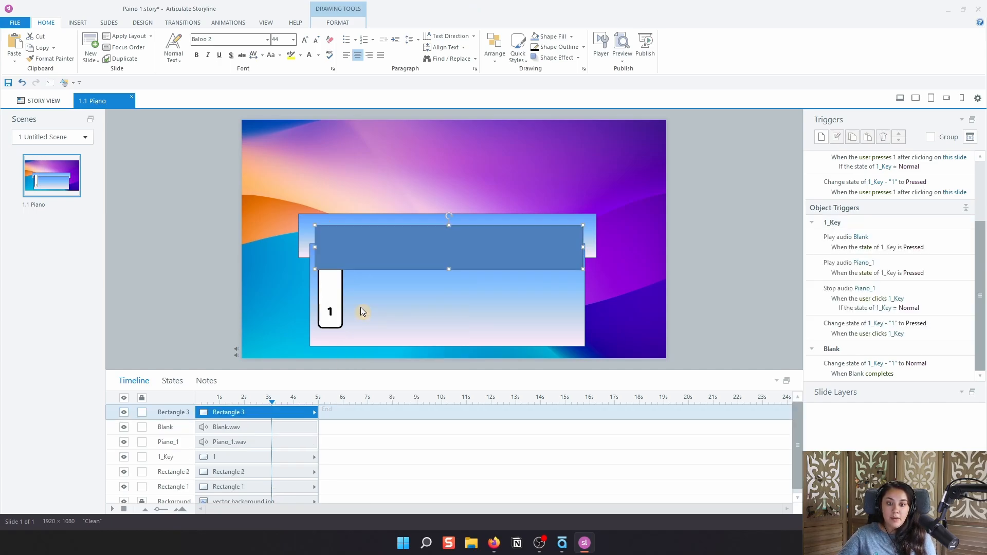
{"action": "key", "text": "ctrl+z"}
{"action": "right_click", "coordinate": [342, 271]}
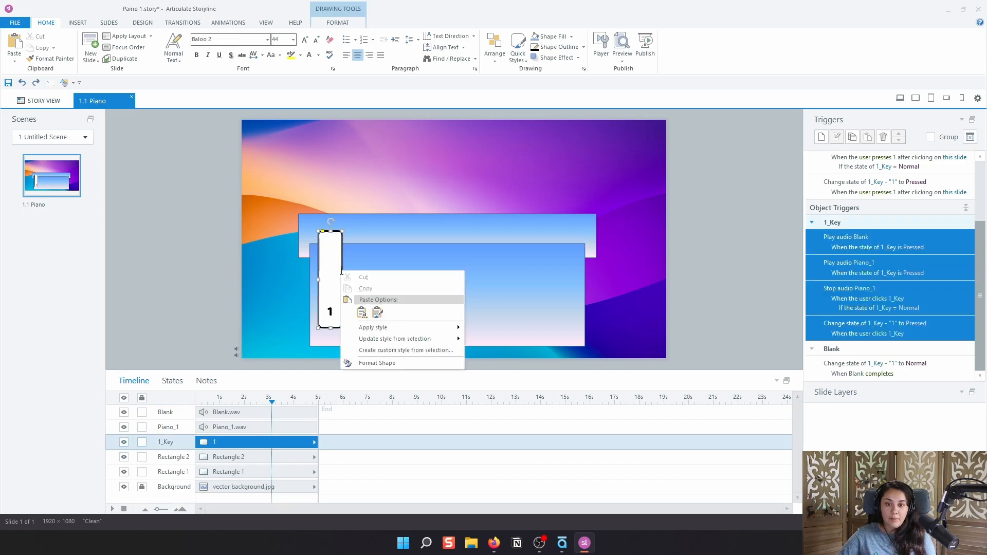
{"action": "left_click", "coordinate": [284, 251]}
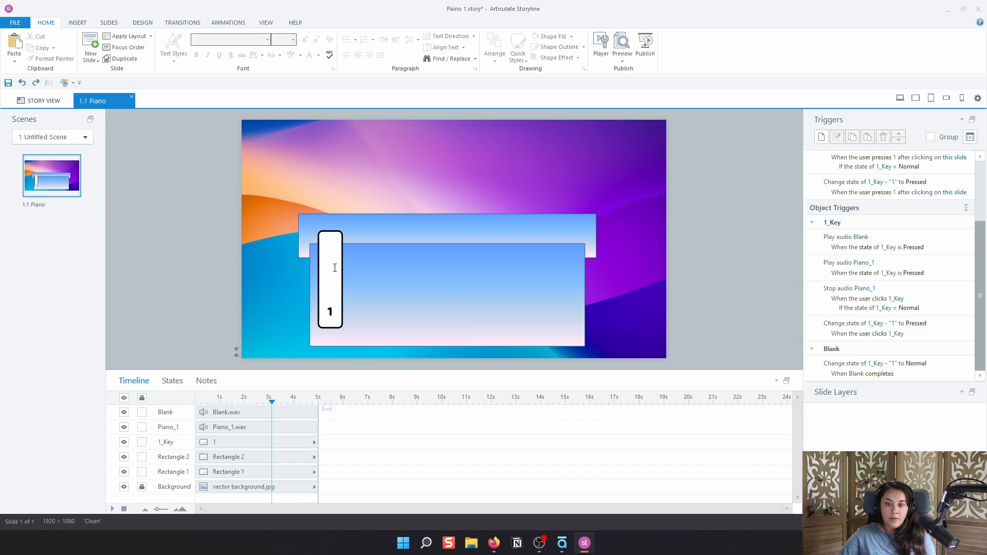
{"action": "left_click", "coordinate": [344, 271]}
{"action": "left_click", "coordinate": [342, 269]}
{"action": "right_click", "coordinate": [341, 270]}
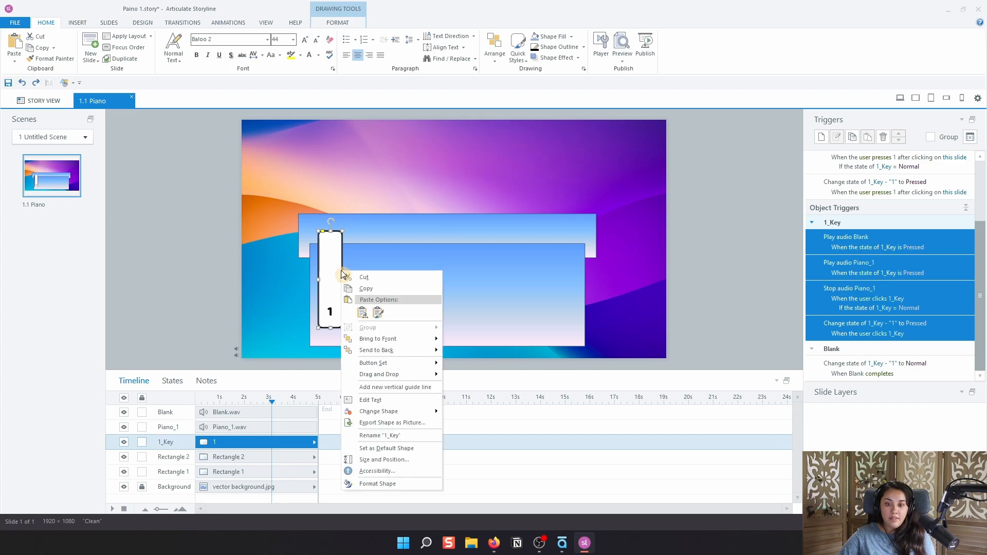
{"action": "left_click", "coordinate": [340, 270]}
{"action": "left_click", "coordinate": [335, 269]}
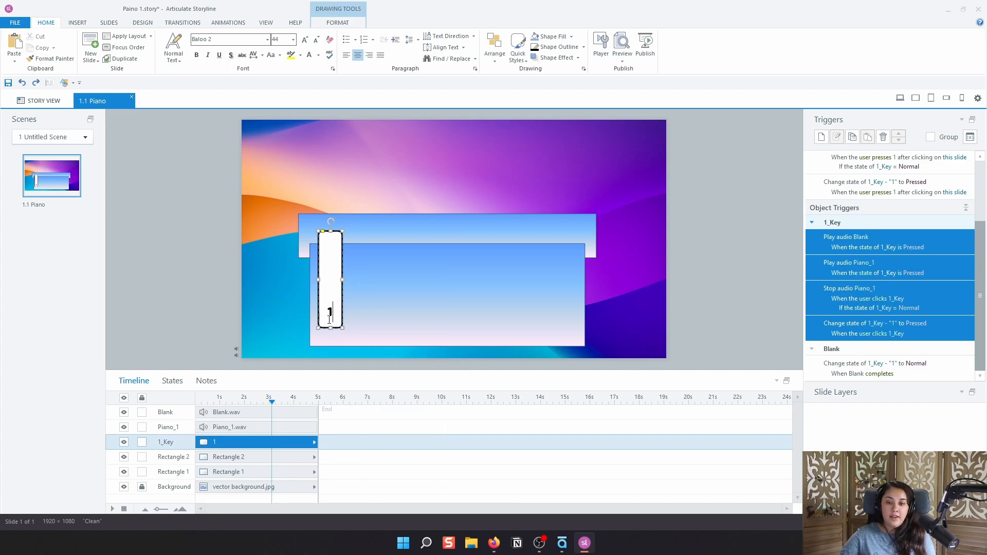
Copy the 1_Key shape together with its triggers.
{"action": "left_click", "coordinate": [341, 266]}
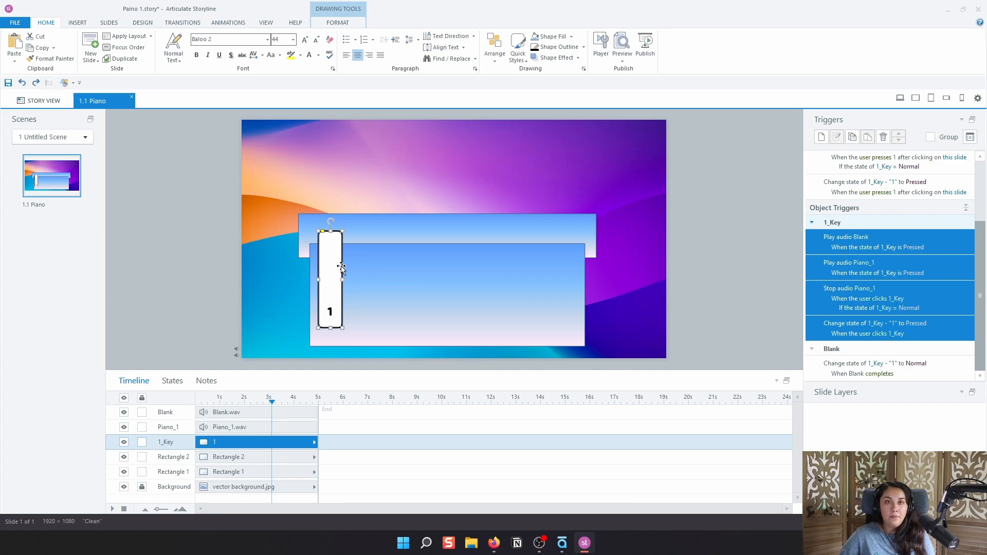
{"action": "right_click", "coordinate": [342, 268]}
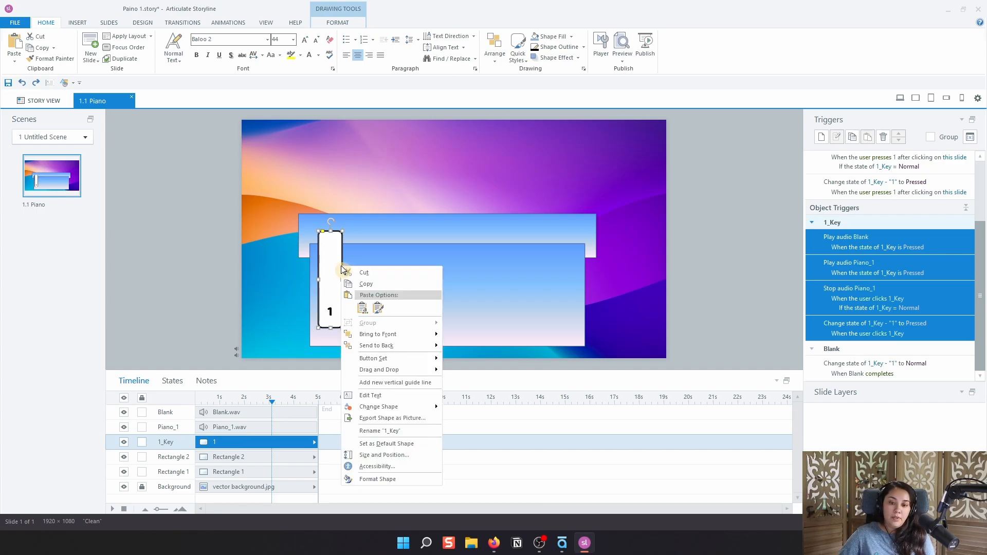
{"action": "left_click", "coordinate": [353, 286]}
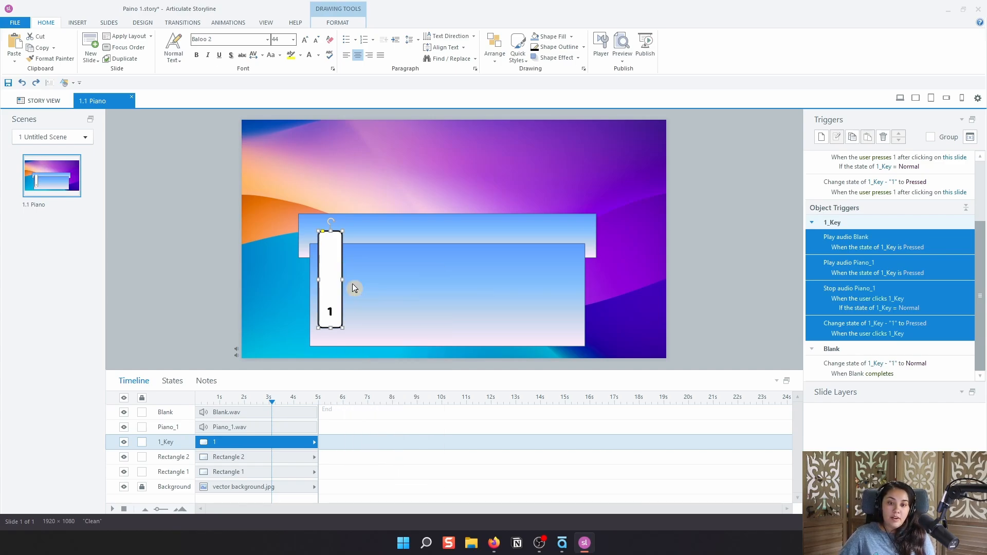
Try pasting a duplicate of the 1 key and moving a key sideways, and undo these changes.
{"action": "right_click", "coordinate": [354, 272]}
{"action": "left_click", "coordinate": [379, 313]}
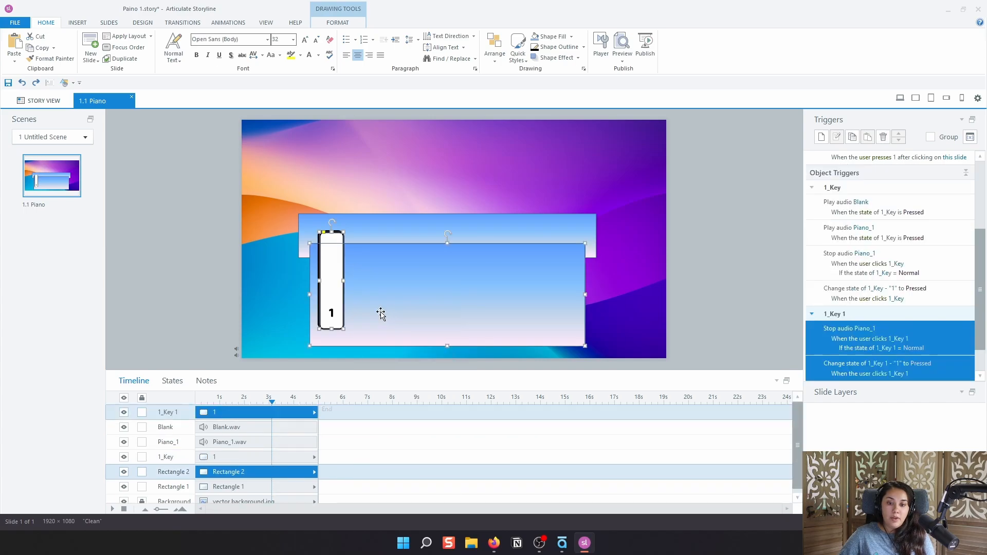
{"action": "mouse_move", "coordinate": [320, 266]}
{"action": "left_mouse_down"}
{"action": "mouse_move", "coordinate": [355, 268]}
{"action": "mouse_move", "coordinate": [340, 267]}
{"action": "left_mouse_up"}
{"action": "key", "text": "ctrl+z"}
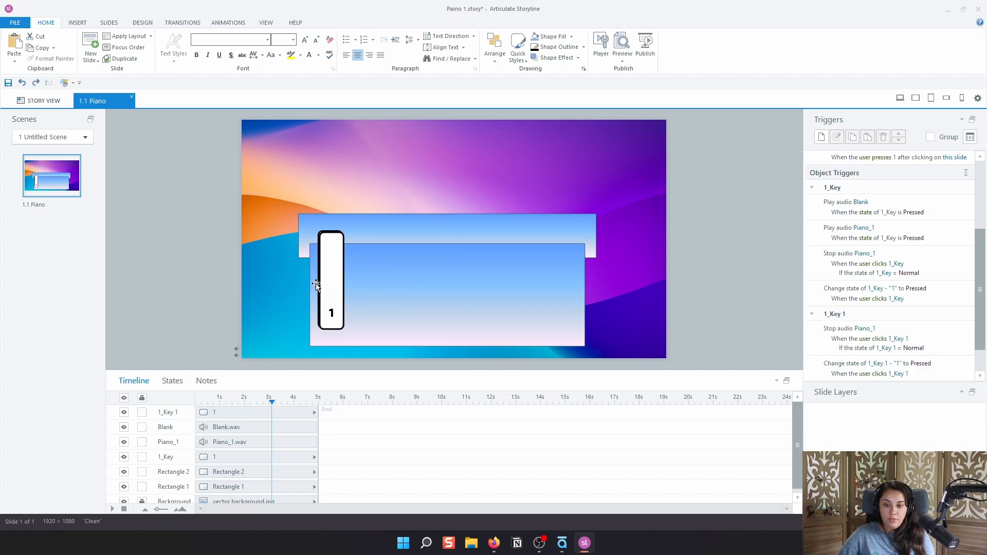
{"action": "key", "text": "ctrl+z"}
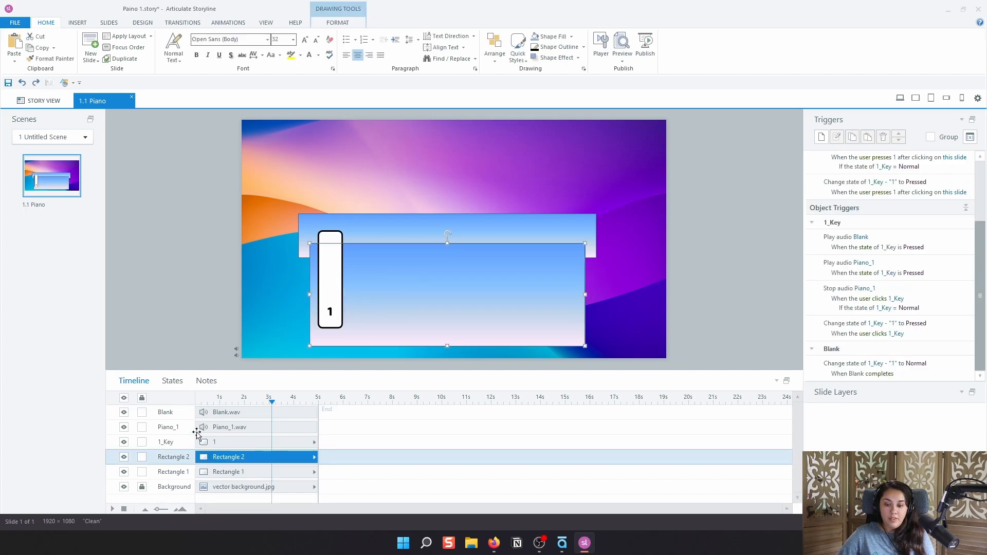
{"action": "left_click", "coordinate": [183, 471]}
{"action": "left_click", "coordinate": [221, 457]}
{"action": "left_click", "coordinate": [336, 287]}
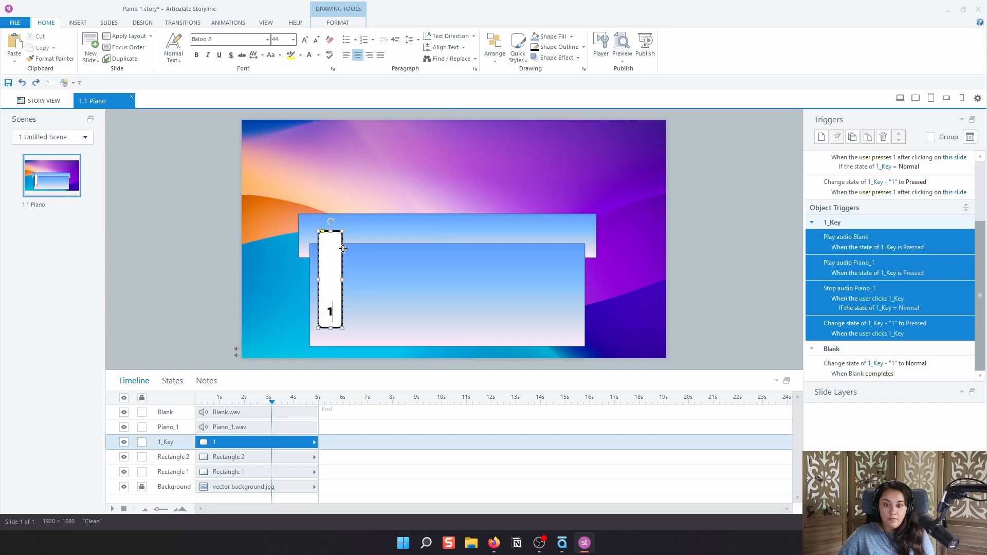
{"action": "left_click_drag", "start_coordinate": [343, 250], "coordinate": [379, 251]}
{"action": "key", "text": "ctrl+z"}
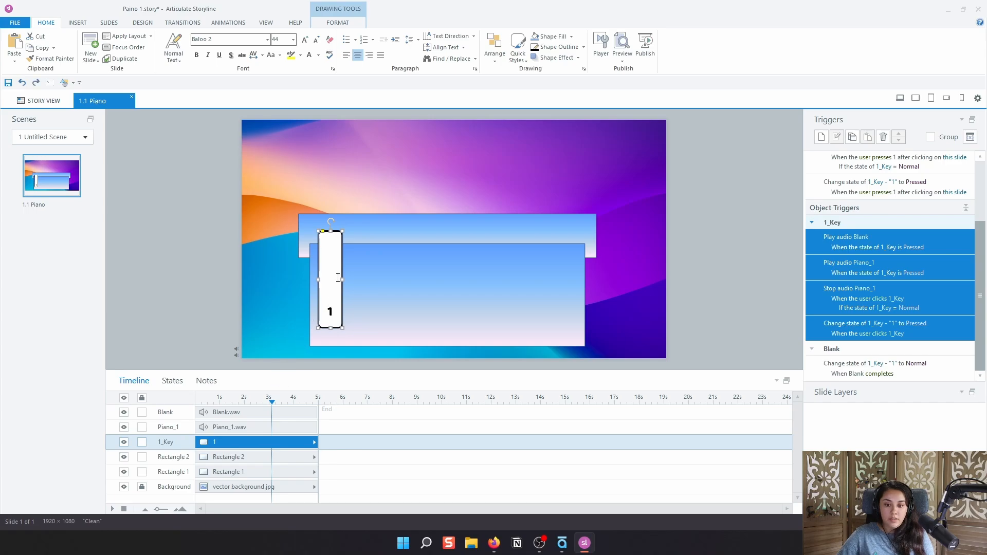
Paste a duplicate of the 1 key and place it immediately to the right of the original so their outlines meet.
{"action": "right_click", "coordinate": [343, 271]}
{"action": "left_click", "coordinate": [343, 269]}
{"action": "right_click", "coordinate": [343, 267]}
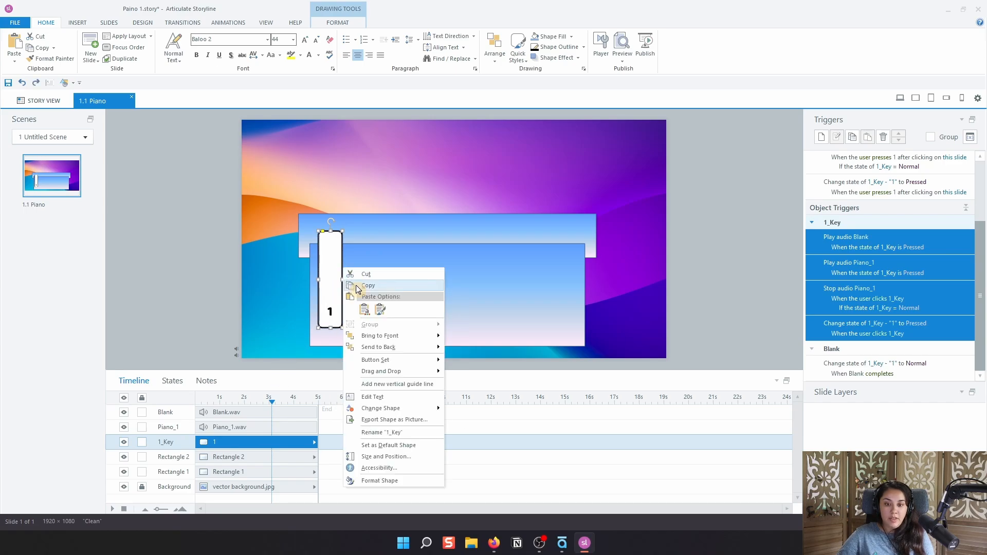
{"action": "left_click", "coordinate": [363, 304]}
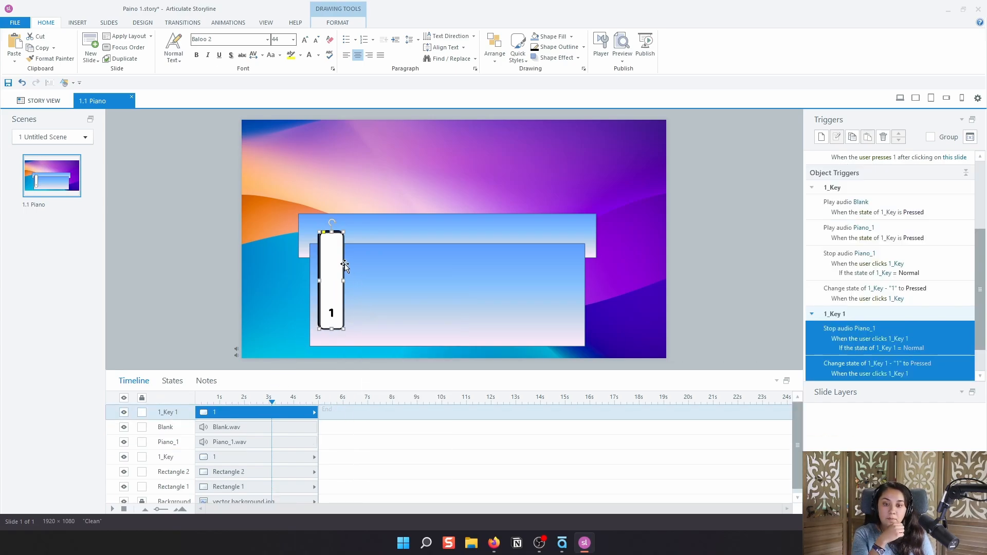
{"action": "left_click_drag", "start_coordinate": [346, 264], "coordinate": [369, 263]}
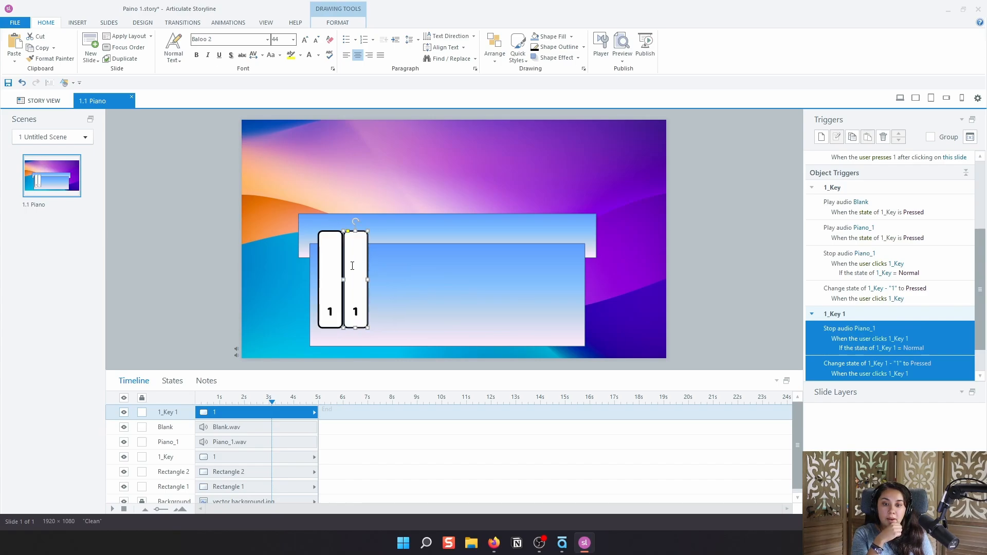
{"action": "scroll", "coordinate": [479, 236], "scroll_direction": "up", "scroll_amount": 1}
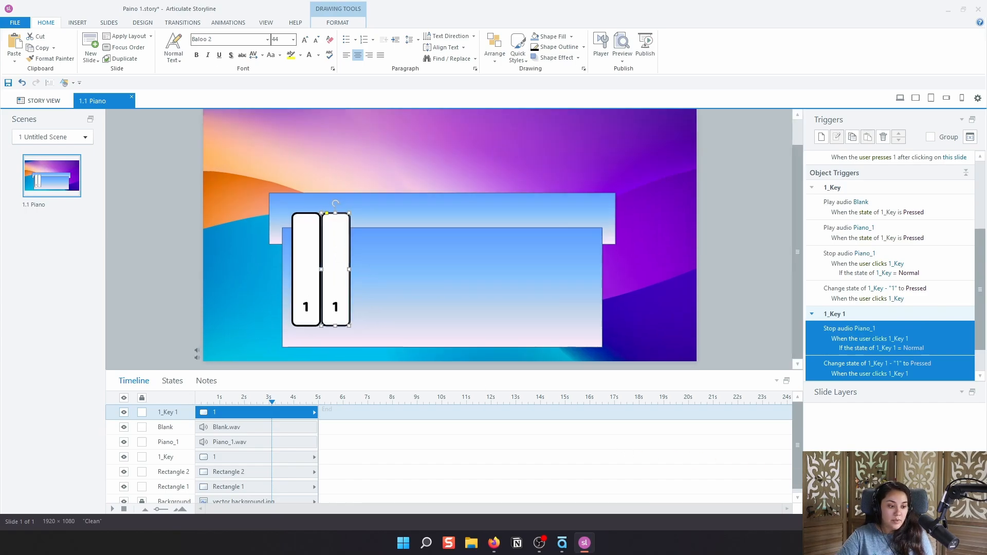
{"action": "scroll", "coordinate": [334, 241], "scroll_direction": "up", "scroll_amount": 4}
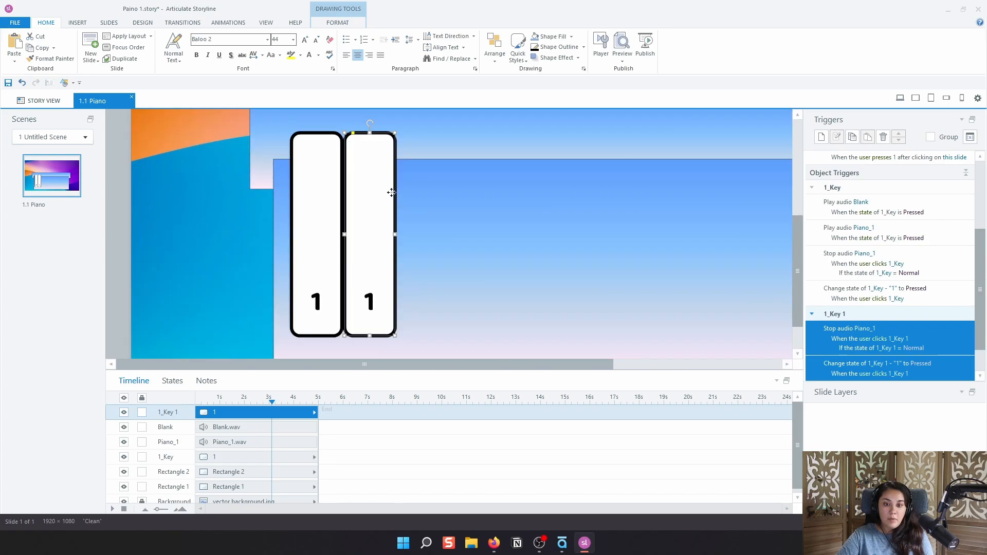
{"action": "left_click_drag", "start_coordinate": [394, 191], "coordinate": [389, 191]}
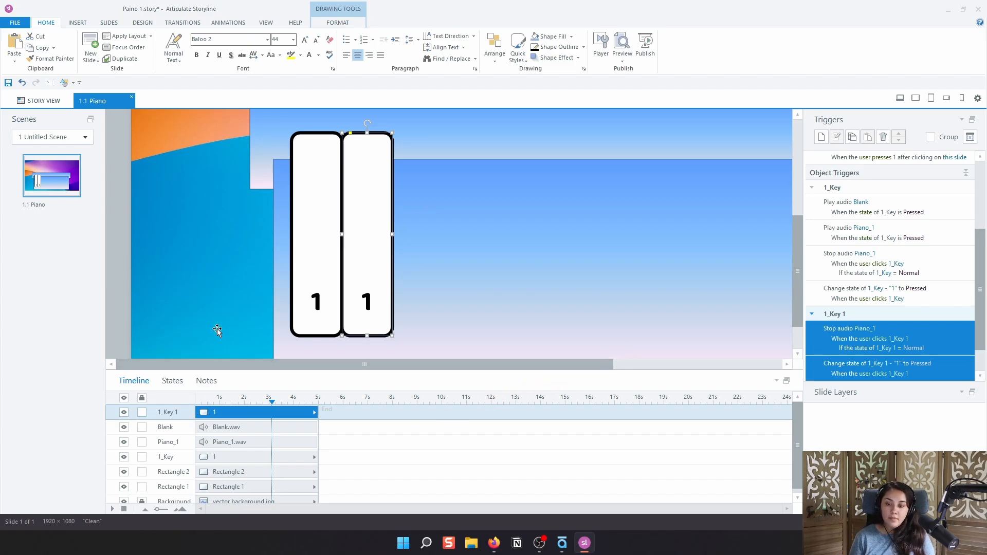
Change the number on the duplicated piano key to 2.
{"action": "left_click", "coordinate": [376, 305]}
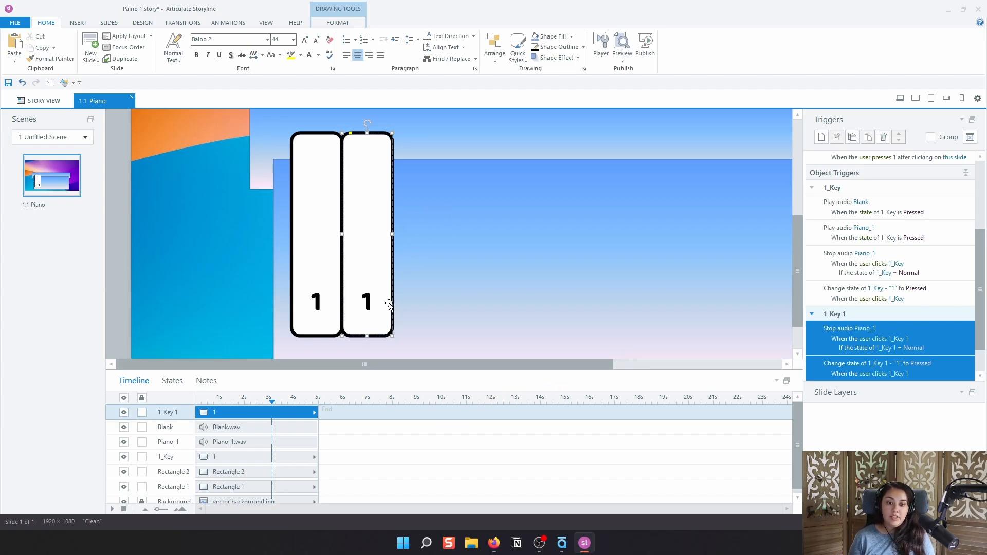
{"action": "key", "text": "BackSpace"}
{"action": "type", "text": "2"}
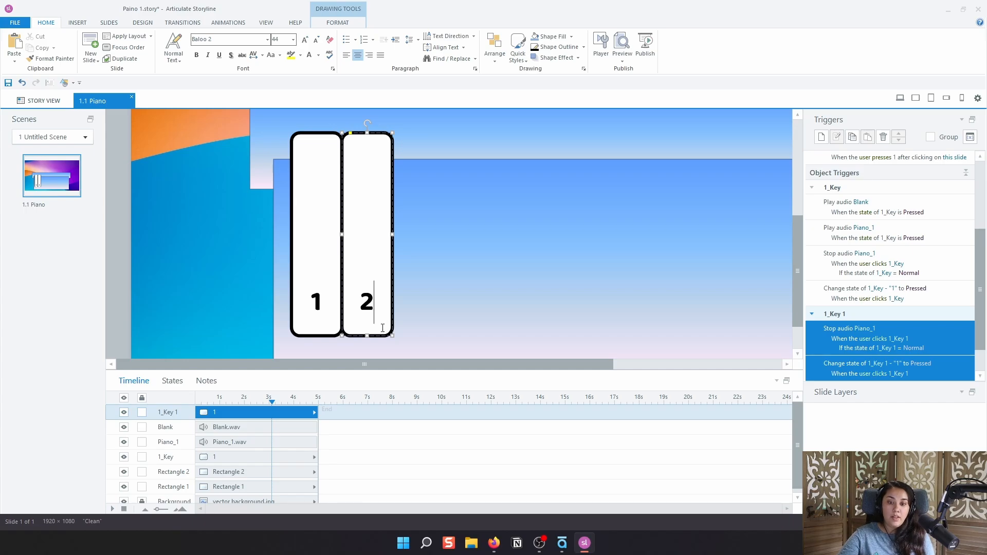
Rename the duplicated key object as 2_Key in the timeline.
{"action": "double_click", "coordinate": [175, 411]}
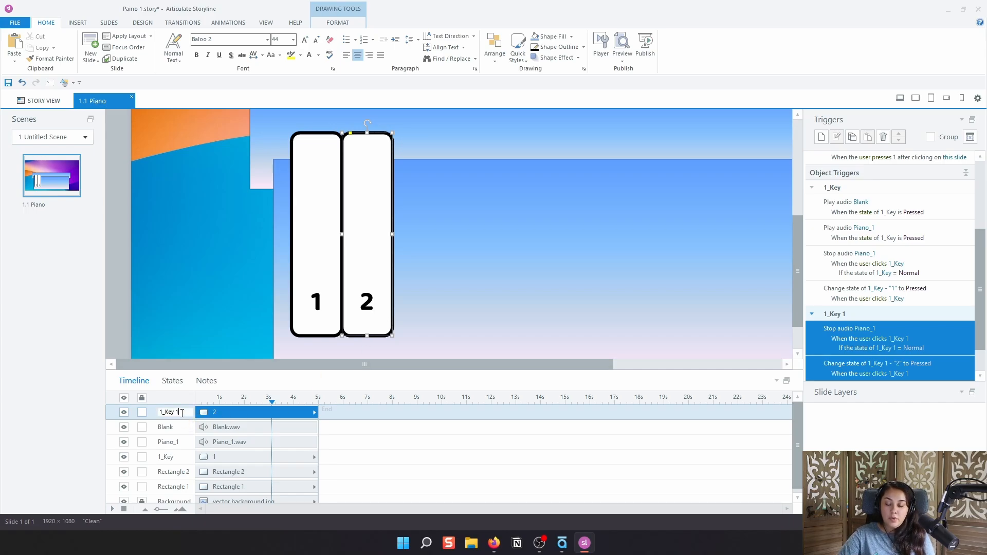
{"action": "key", "text": "Home"}
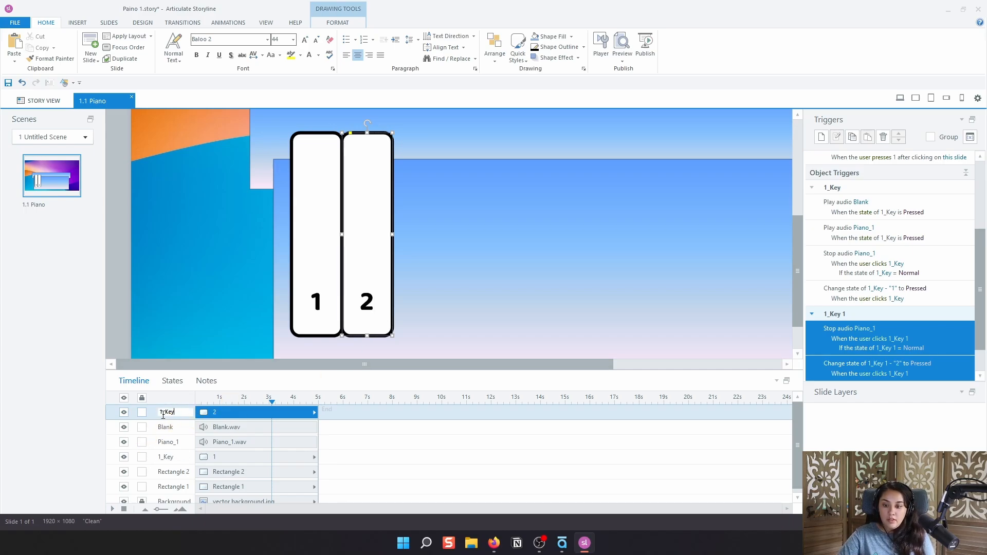
{"action": "key", "text": "Delete"}
{"action": "type", "text": "22"}
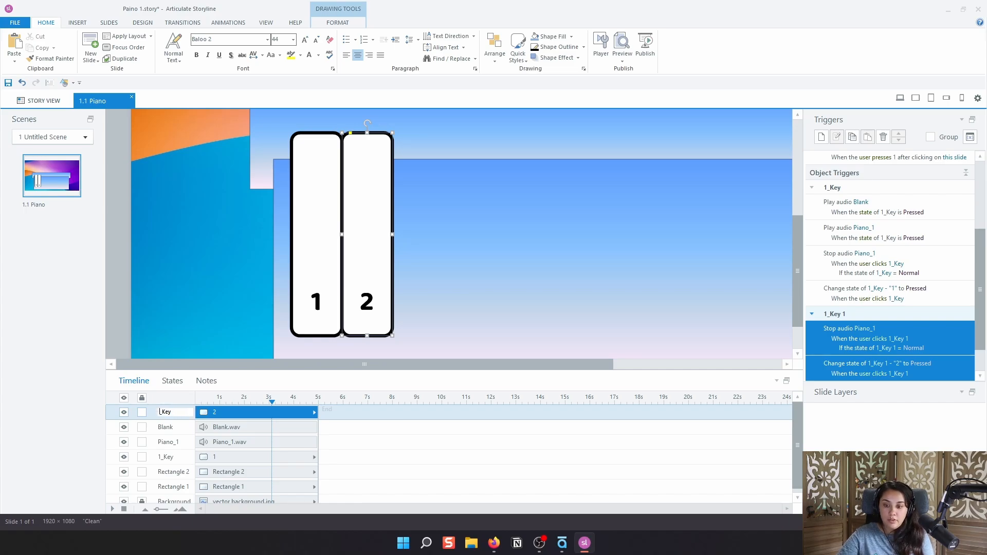
{"action": "left_click", "coordinate": [246, 437]}
{"action": "left_click", "coordinate": [226, 411]}
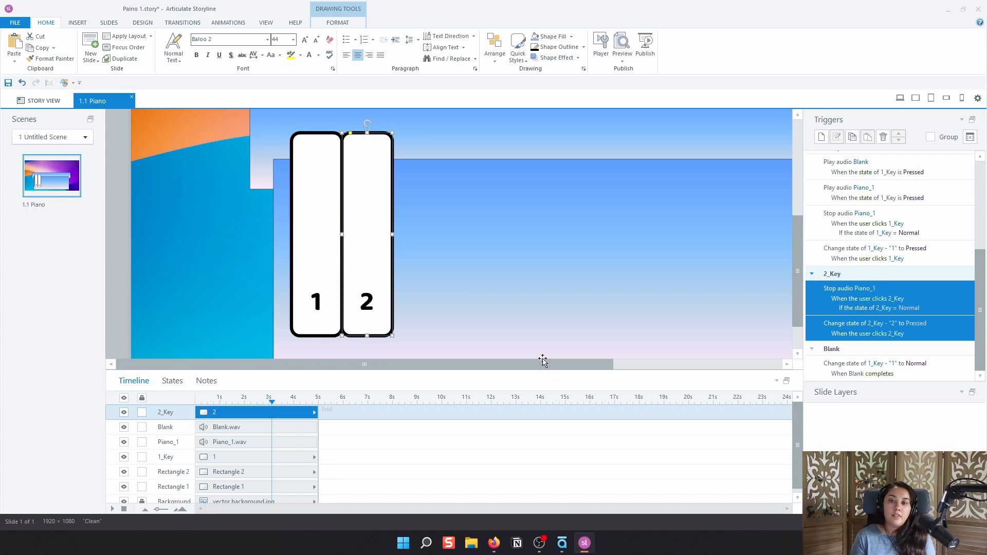
Insert the Piano_2 audio file from the Audio Files folder into the slide.
{"action": "left_click", "coordinate": [88, 24]}
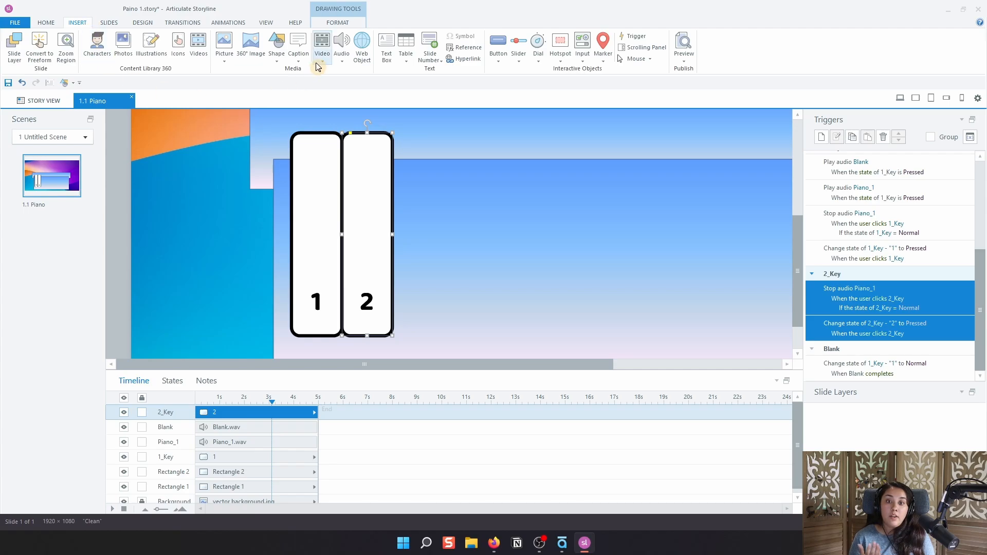
{"action": "left_click", "coordinate": [343, 57]}
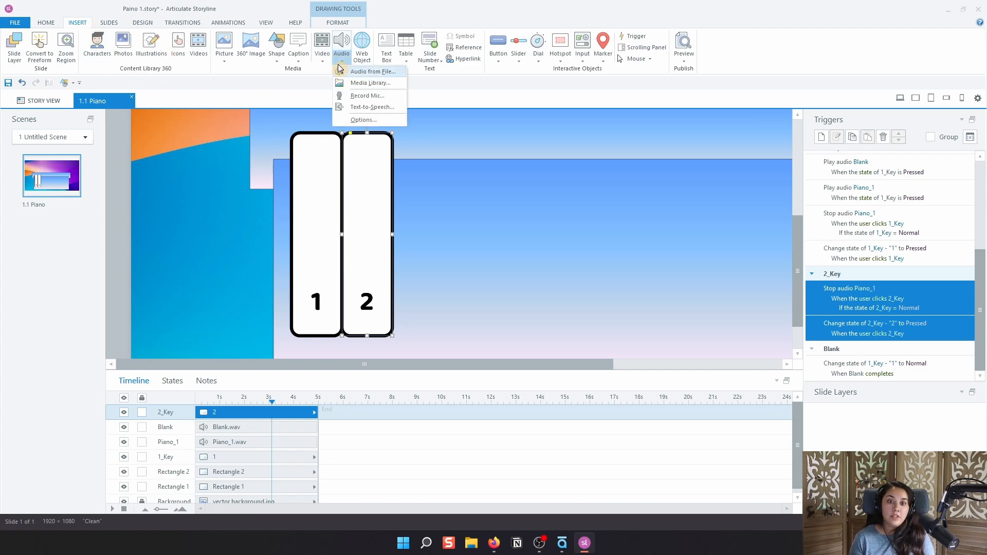
{"action": "left_click", "coordinate": [396, 75]}
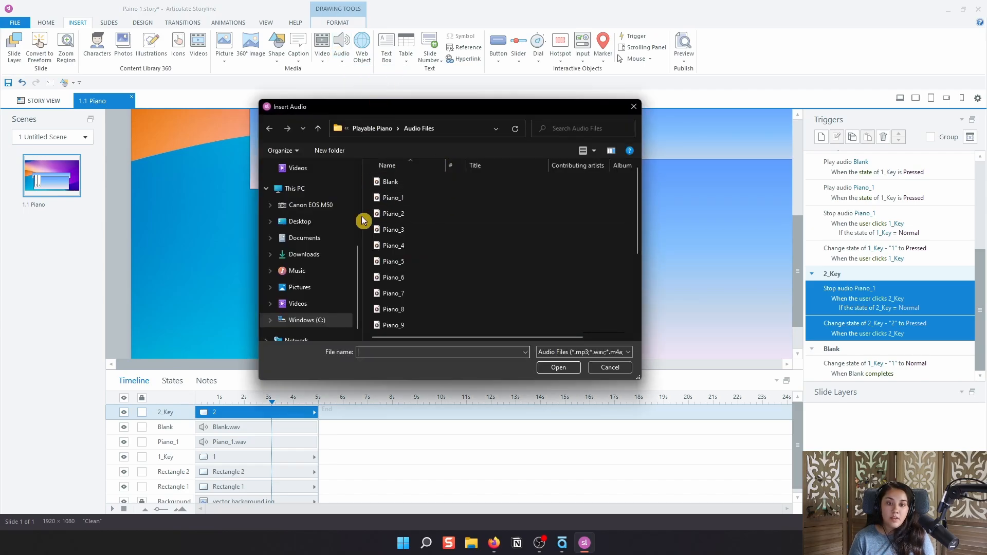
{"action": "left_click", "coordinate": [414, 215]}
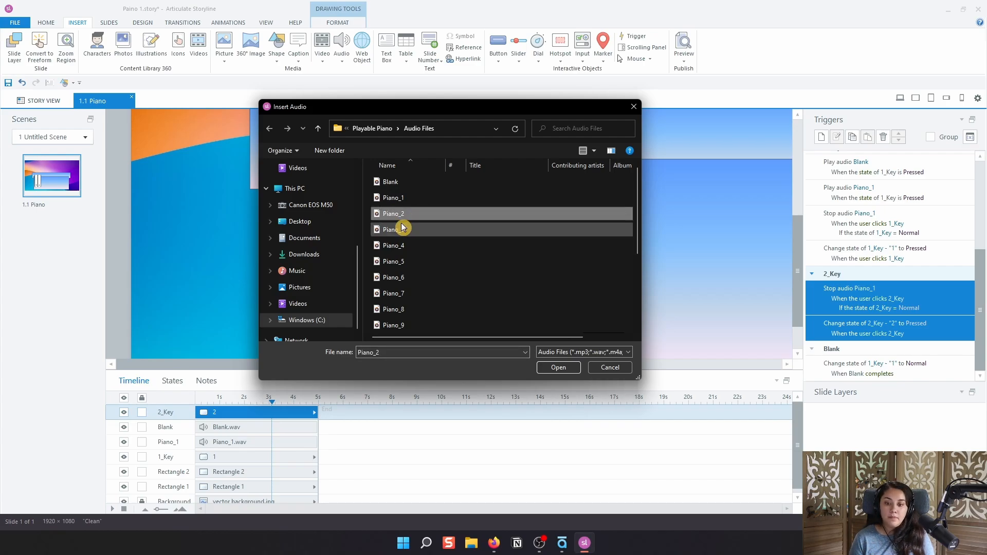
{"action": "double_click", "coordinate": [401, 218]}
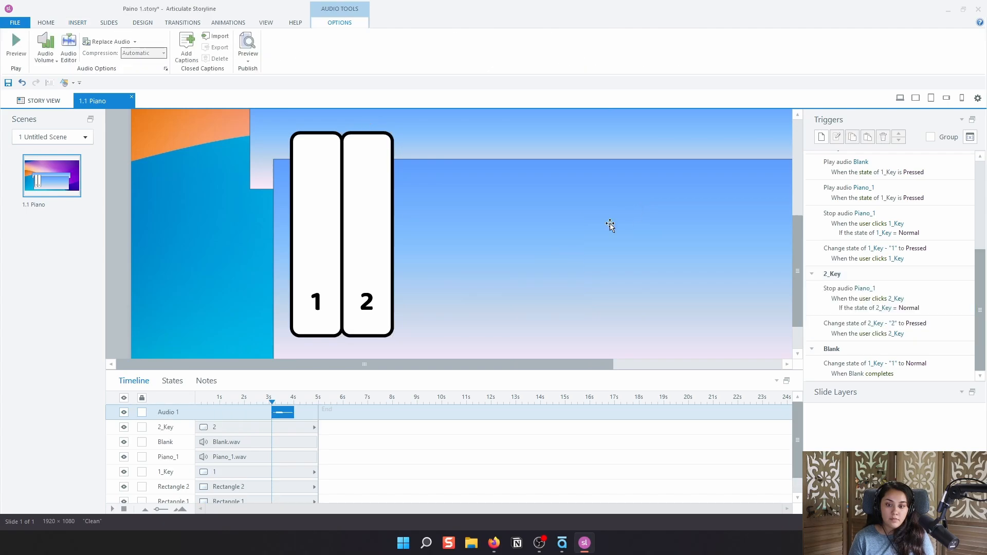
Move the inserted audio clip to the start of the timeline and rename it Piano_2.
{"action": "left_click_drag", "start_coordinate": [282, 412], "coordinate": [203, 411]}
{"action": "left_click", "coordinate": [195, 401]}
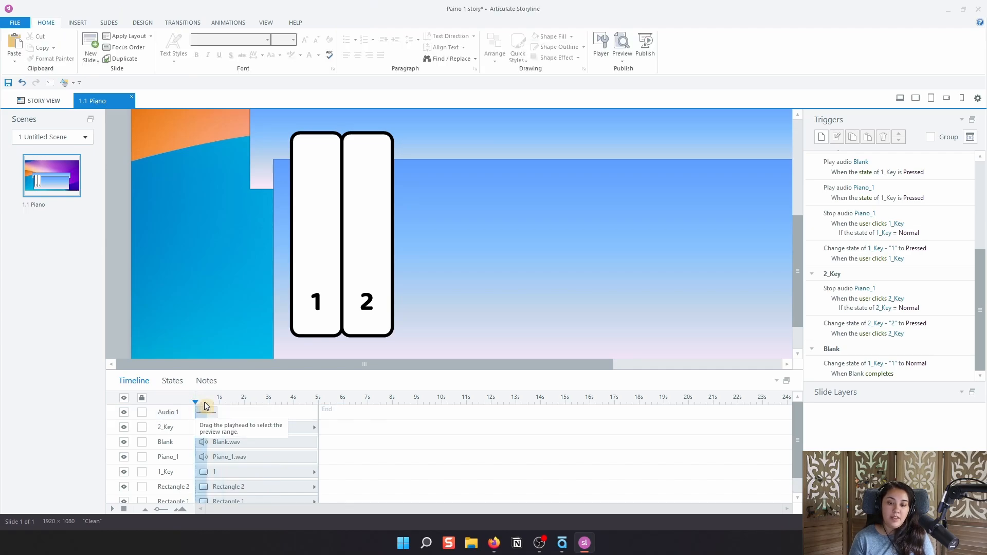
{"action": "double_click", "coordinate": [183, 413]}
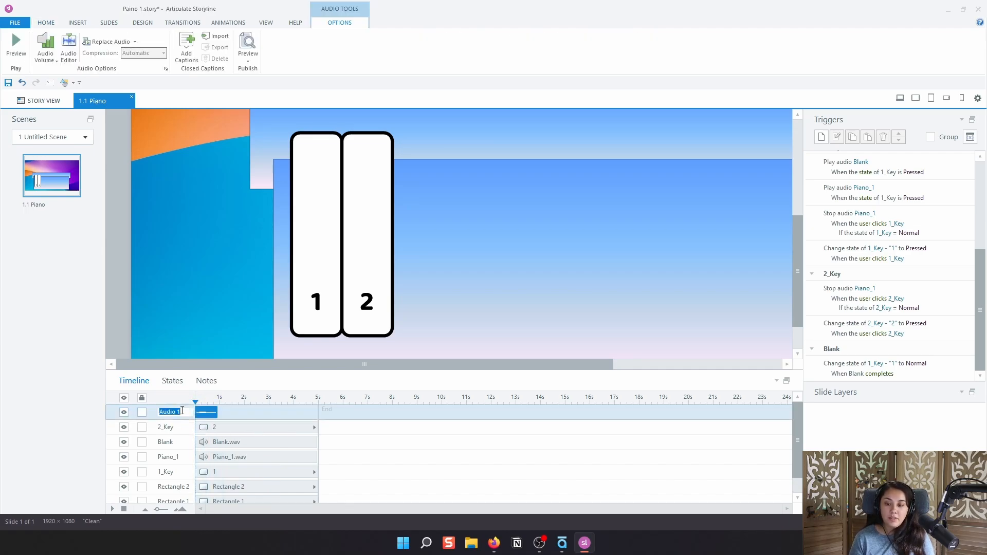
{"action": "left_click", "coordinate": [182, 412]}
{"action": "left_click_drag", "start_coordinate": [182, 413], "coordinate": [156, 410]}
{"action": "key", "text": "BackSpace"}
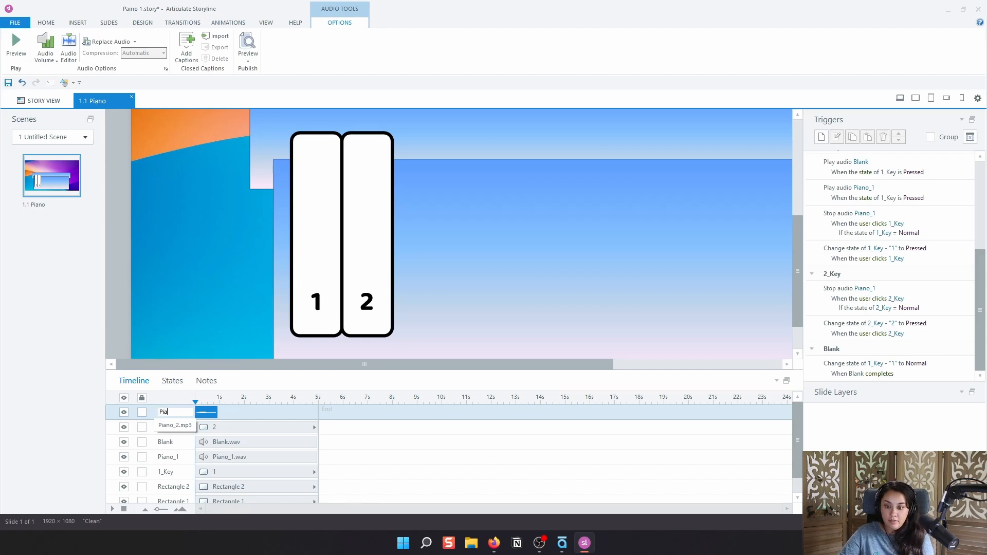
{"action": "type", "text": "Piano_2"}
{"action": "key", "text": "Return"}
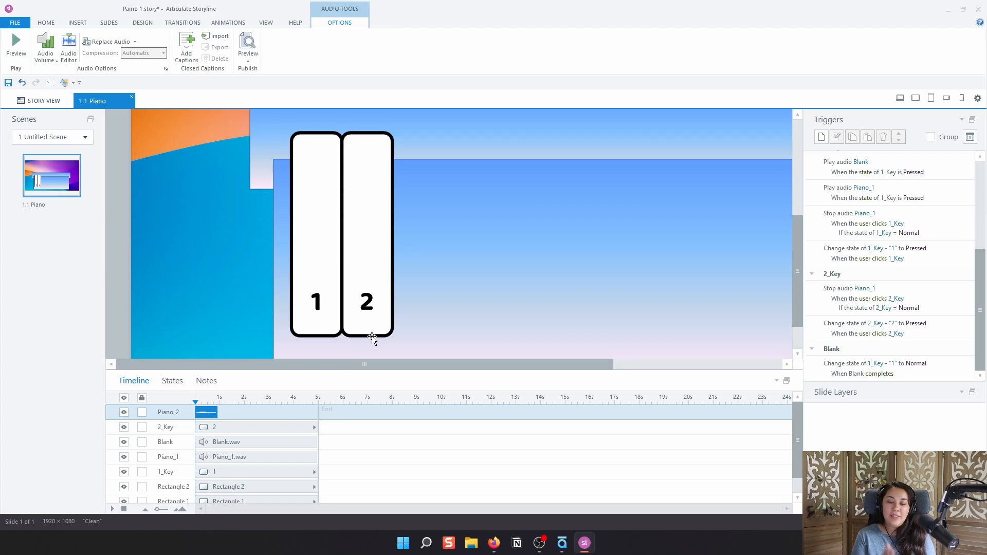
{"action": "left_click", "coordinate": [395, 282]}
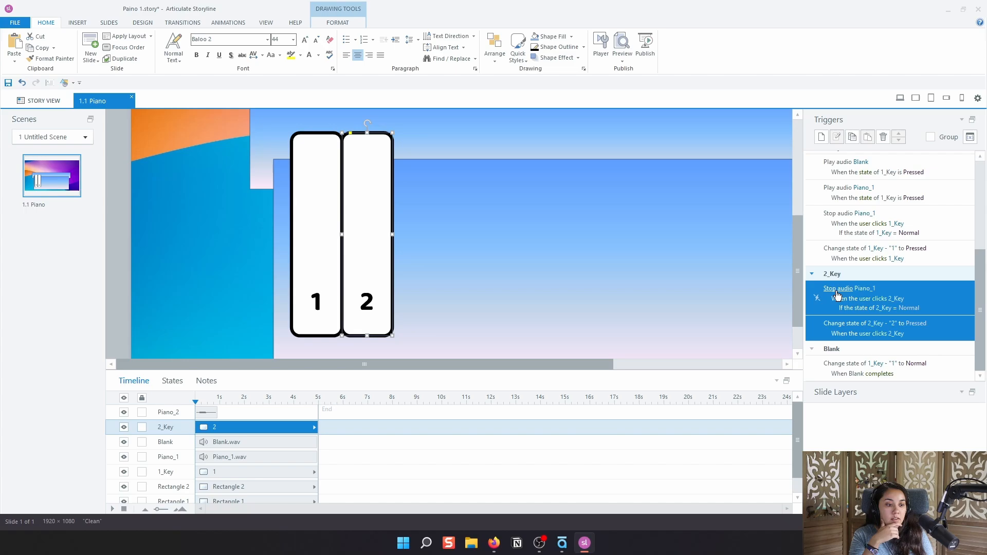
{"action": "left_click", "coordinate": [960, 297]}
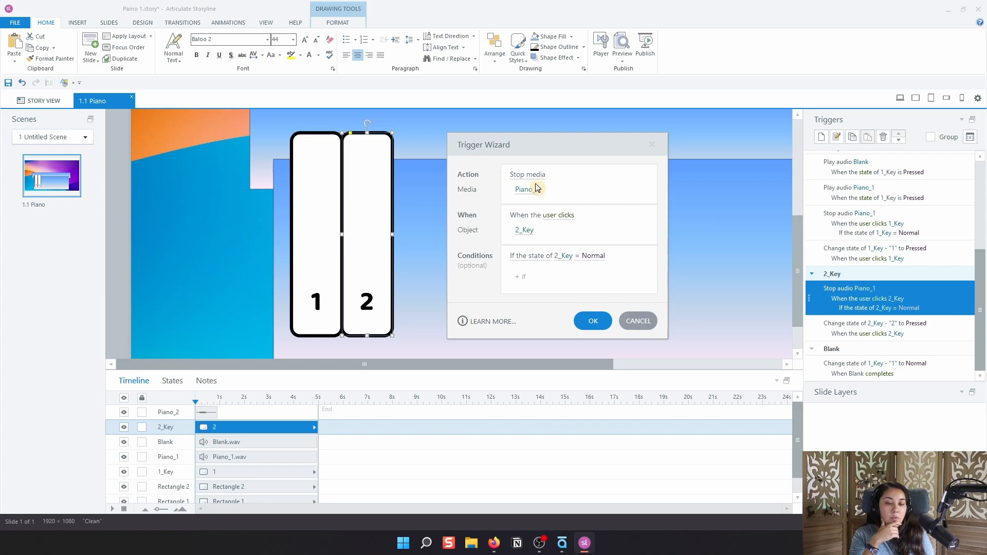
{"action": "left_click", "coordinate": [651, 144]}
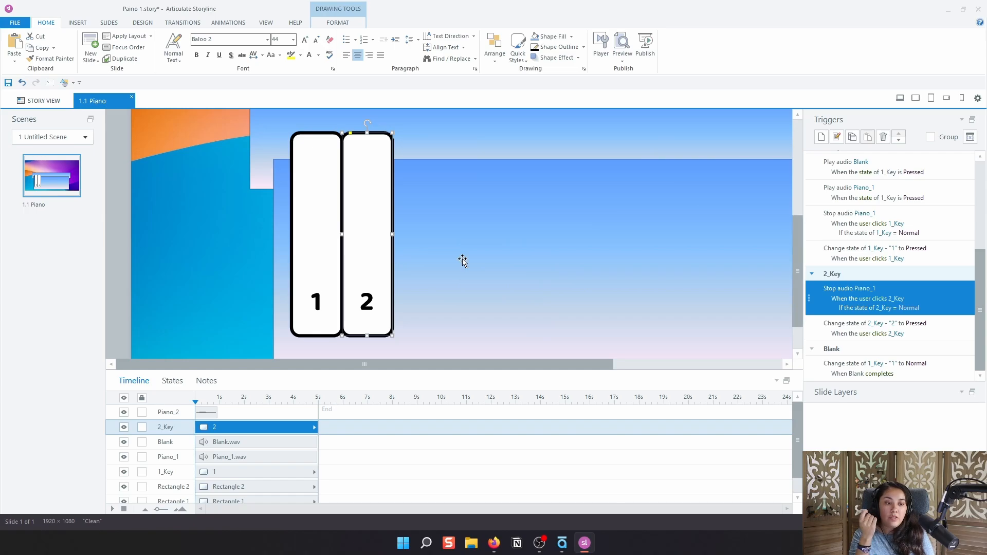
{"action": "left_click", "coordinate": [546, 288]}
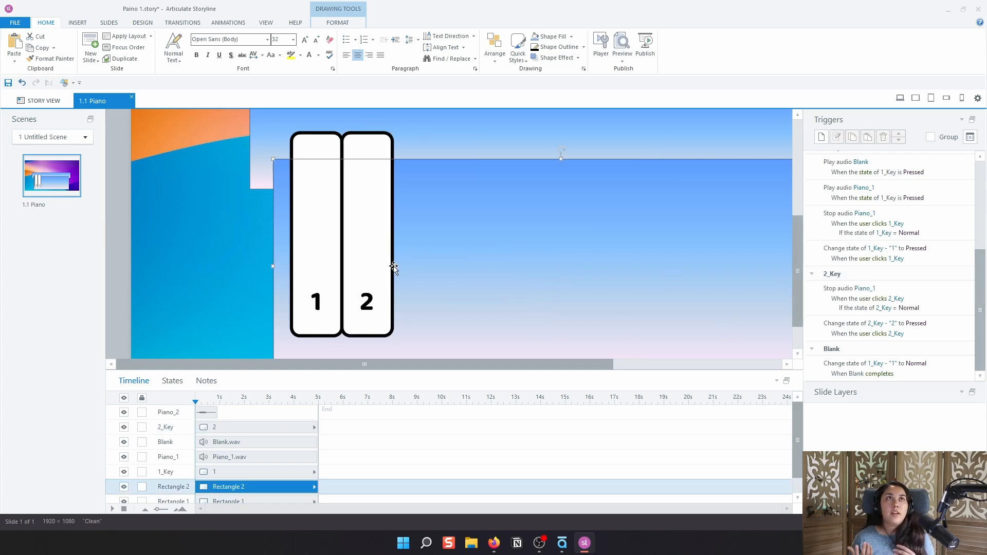
Delete both triggers that were copied along with 2_Key.
{"action": "left_click", "coordinate": [394, 268]}
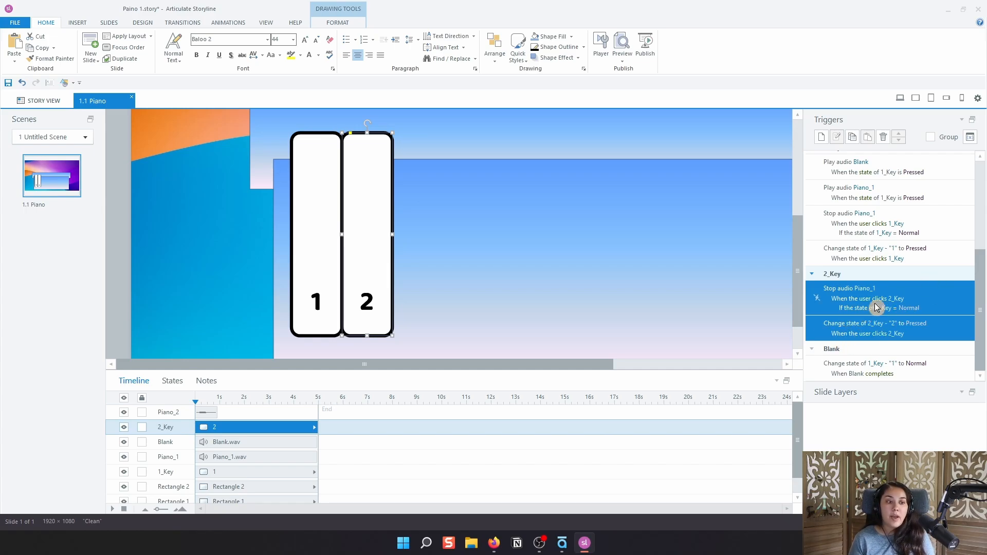
{"action": "scroll", "coordinate": [893, 257], "scroll_direction": "up", "scroll_amount": 5}
{"action": "scroll", "coordinate": [894, 203], "scroll_direction": "down", "scroll_amount": 5}
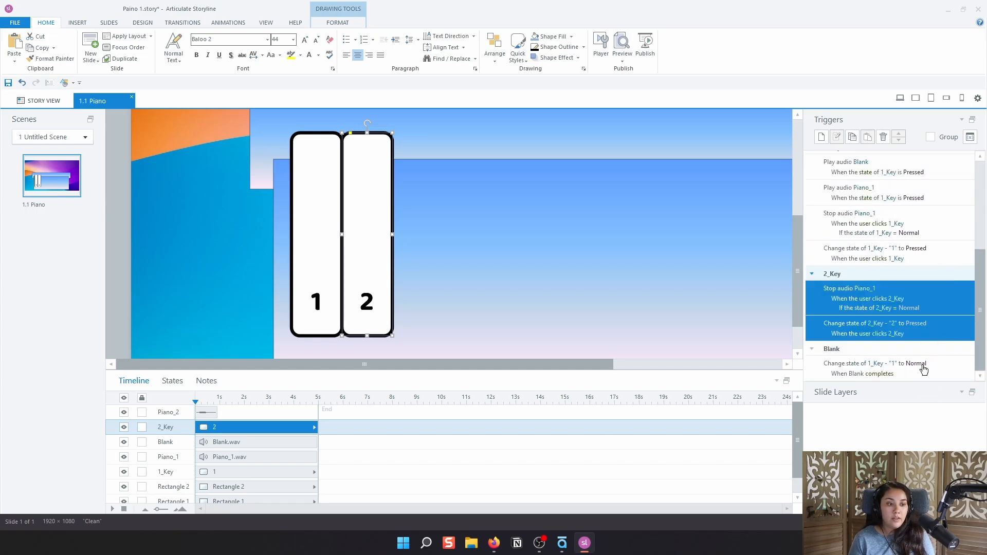
{"action": "left_click", "coordinate": [883, 137]}
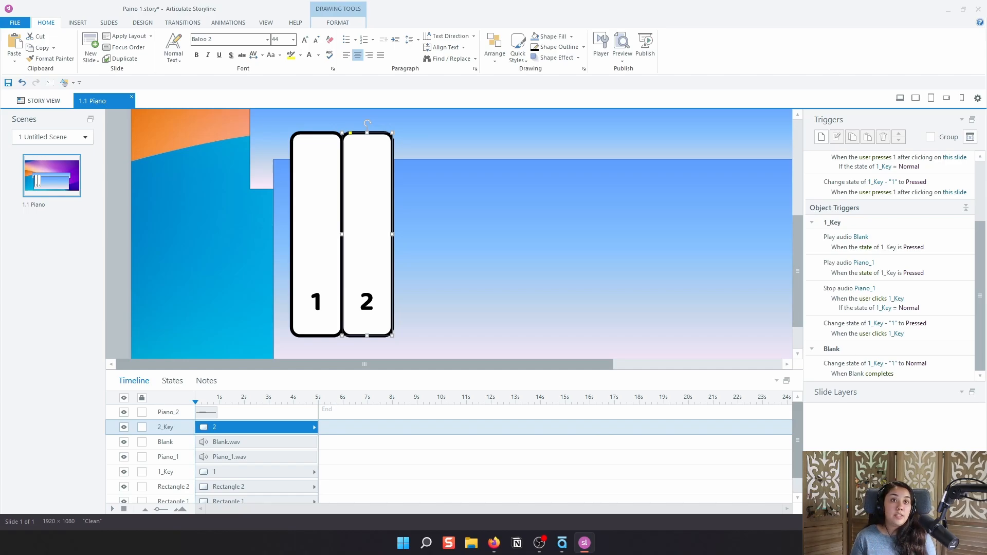
Create a new trigger whose action changes the state of 2_Key to Pressed.
{"action": "left_click", "coordinate": [822, 137]}
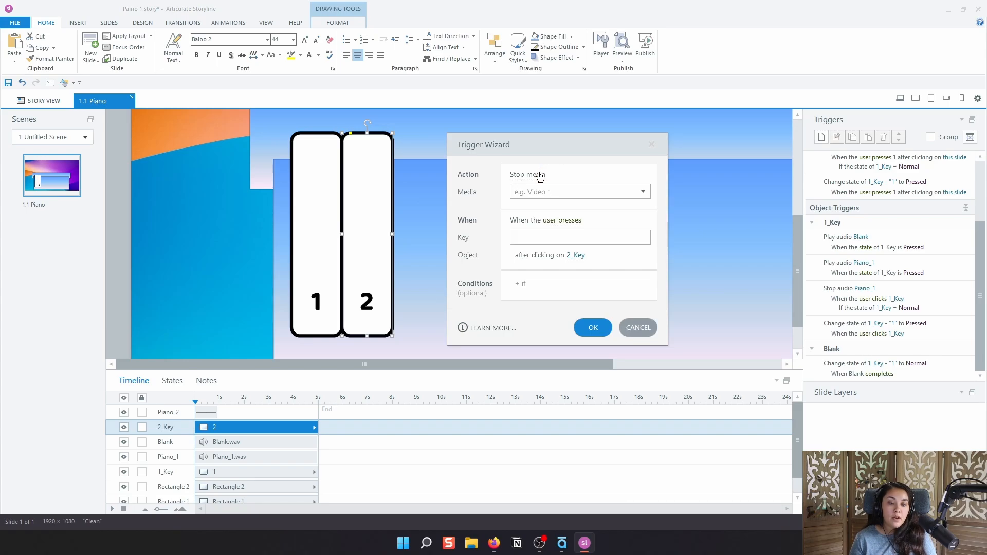
{"action": "left_click", "coordinate": [539, 174]}
{"action": "left_click", "coordinate": [543, 218]}
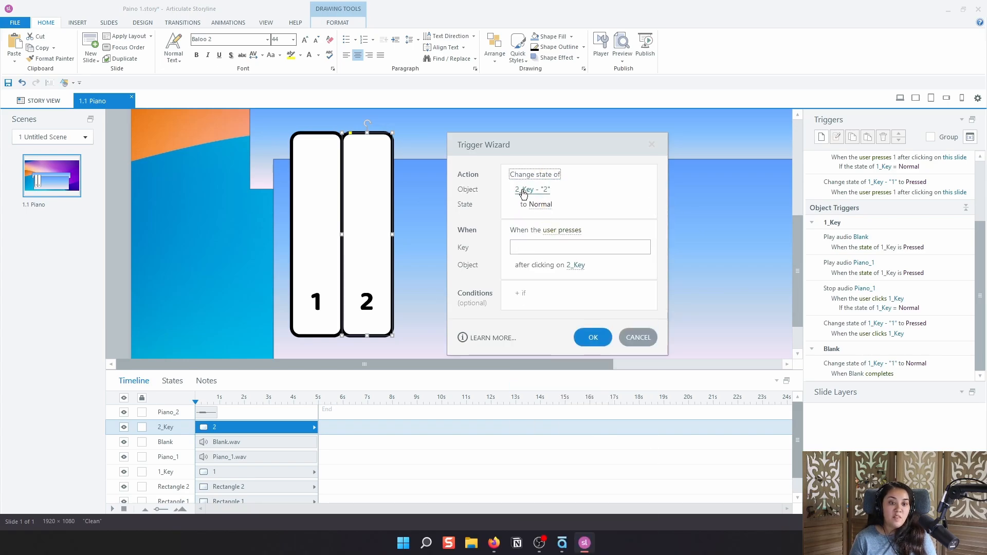
{"action": "left_click", "coordinate": [539, 205]}
{"action": "left_click", "coordinate": [529, 249]}
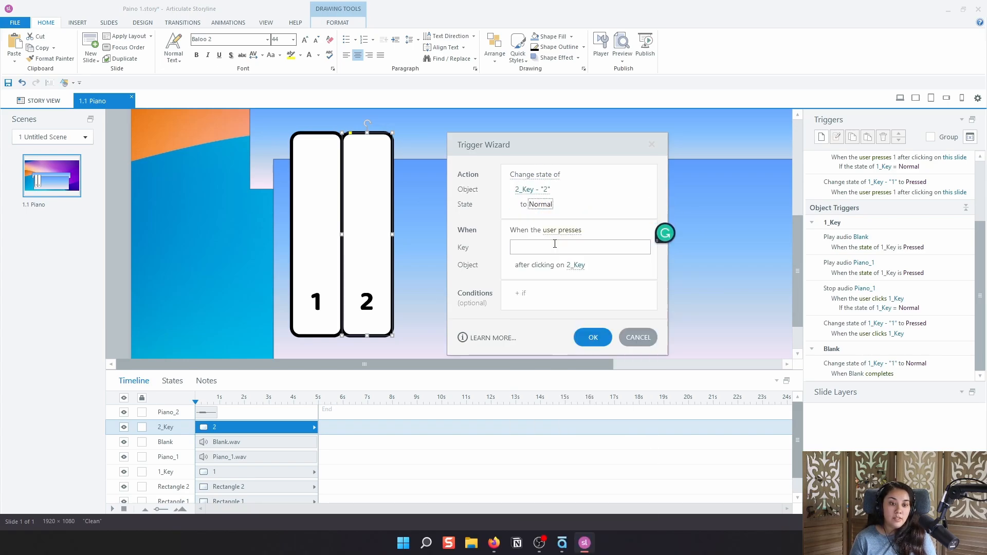
Make the trigger respond to keyboard key 2 after clicking on this slide, without conditions, and save it.
{"action": "left_click", "coordinate": [544, 245]}
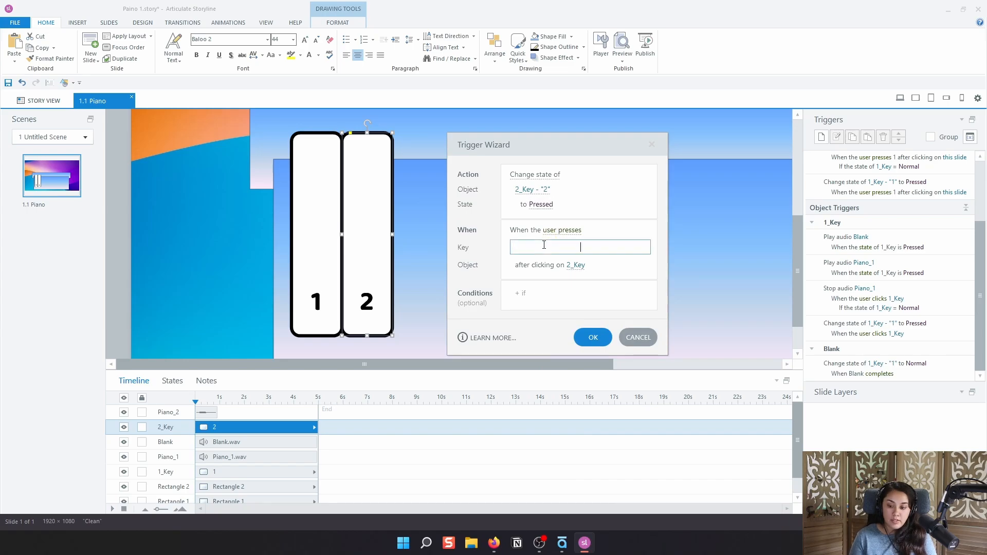
{"action": "type", "text": "2"}
{"action": "left_click", "coordinate": [547, 257]}
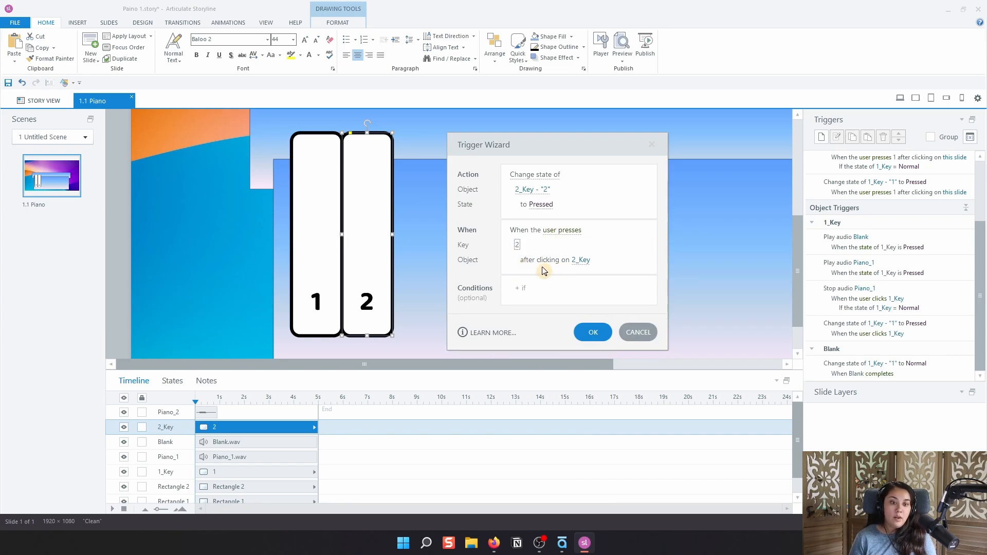
{"action": "left_click", "coordinate": [580, 260]}
{"action": "left_click", "coordinate": [547, 304]}
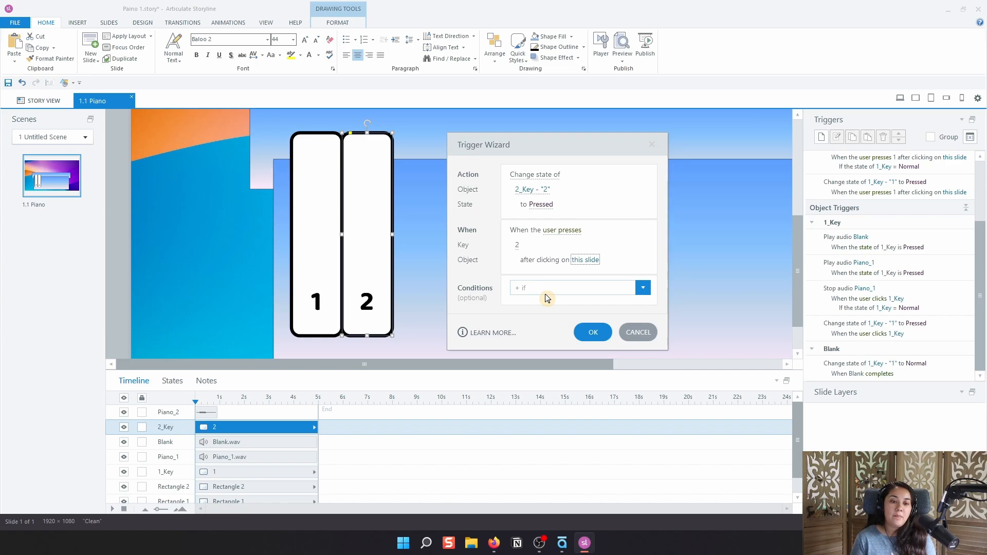
{"action": "left_click", "coordinate": [585, 260]}
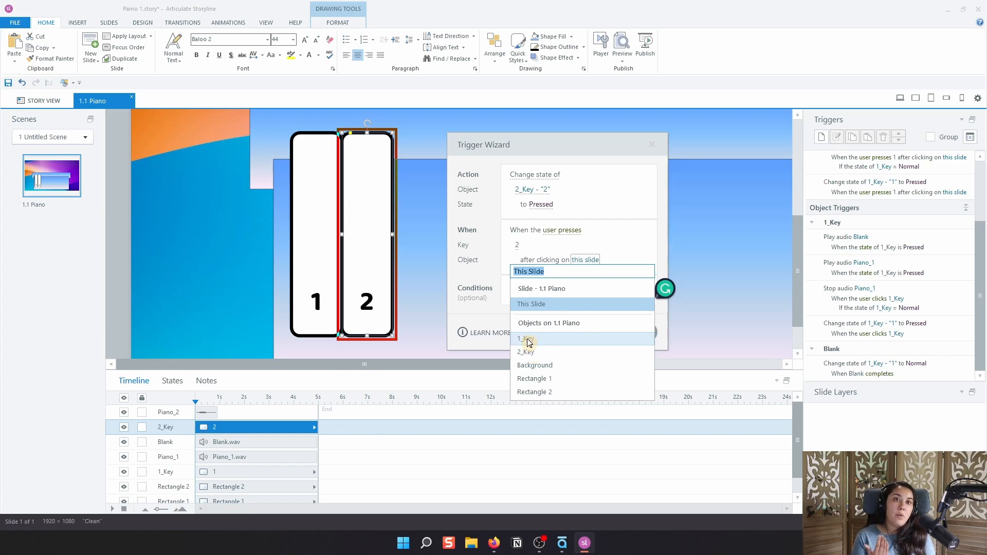
{"action": "left_click", "coordinate": [497, 292]}
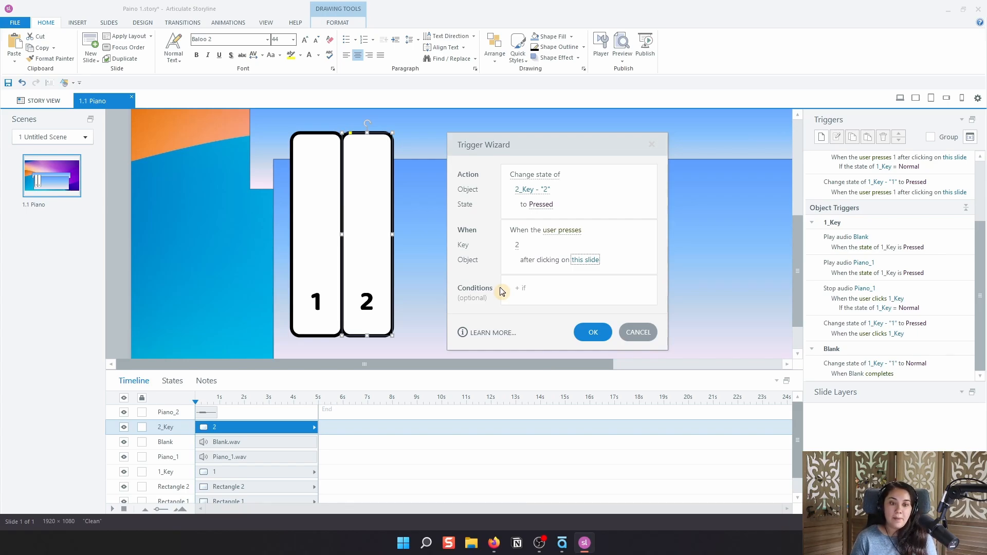
{"action": "left_click", "coordinate": [593, 333]}
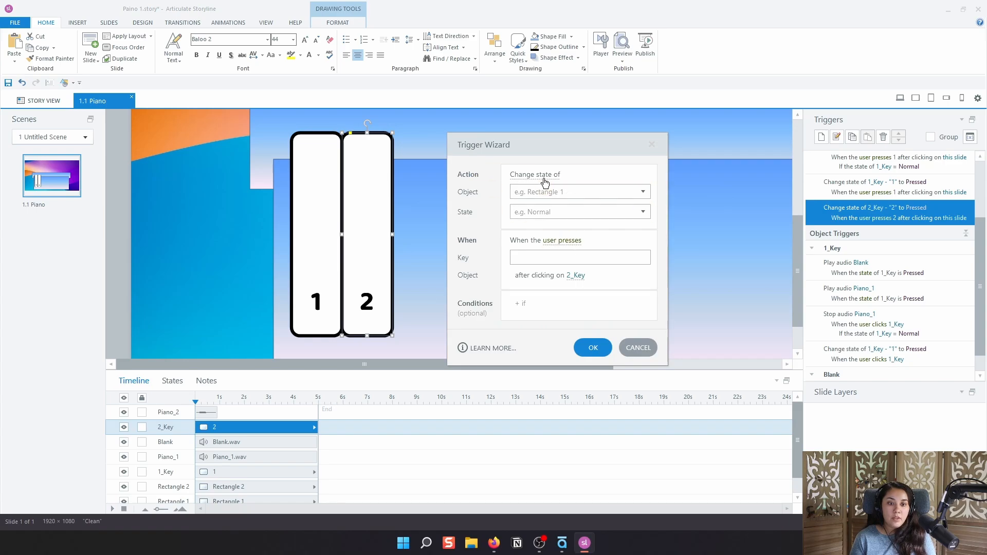
Add another trigger that changes the state of 2_Key to Pressed when the user clicks 2_Key.
{"action": "left_click", "coordinate": [546, 192]}
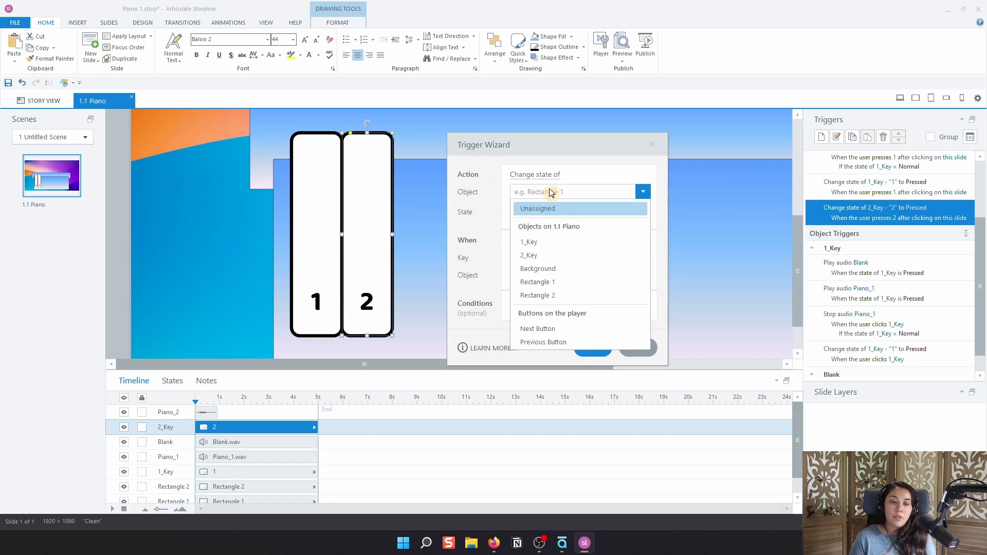
{"action": "left_click", "coordinate": [534, 257]}
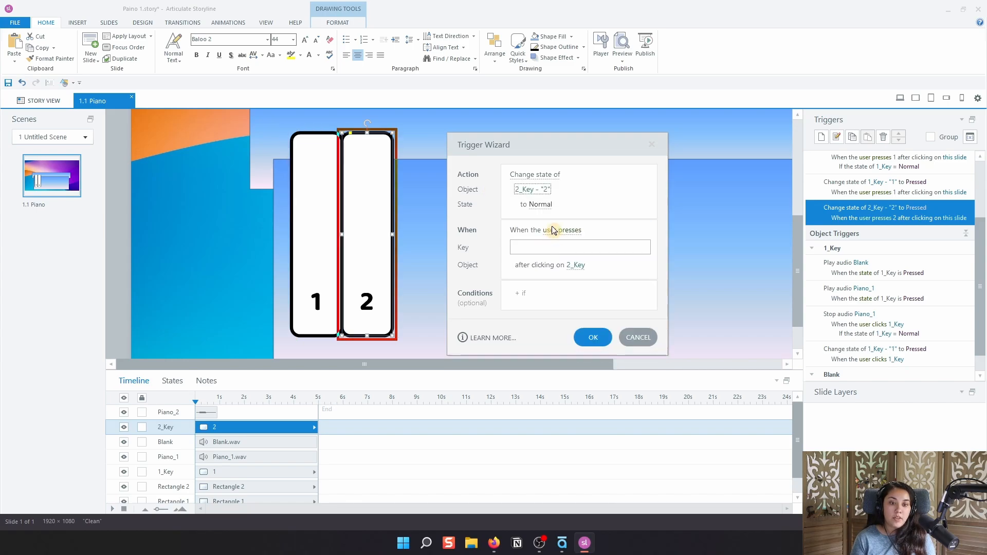
{"action": "left_click", "coordinate": [540, 204]}
{"action": "left_click", "coordinate": [553, 249]}
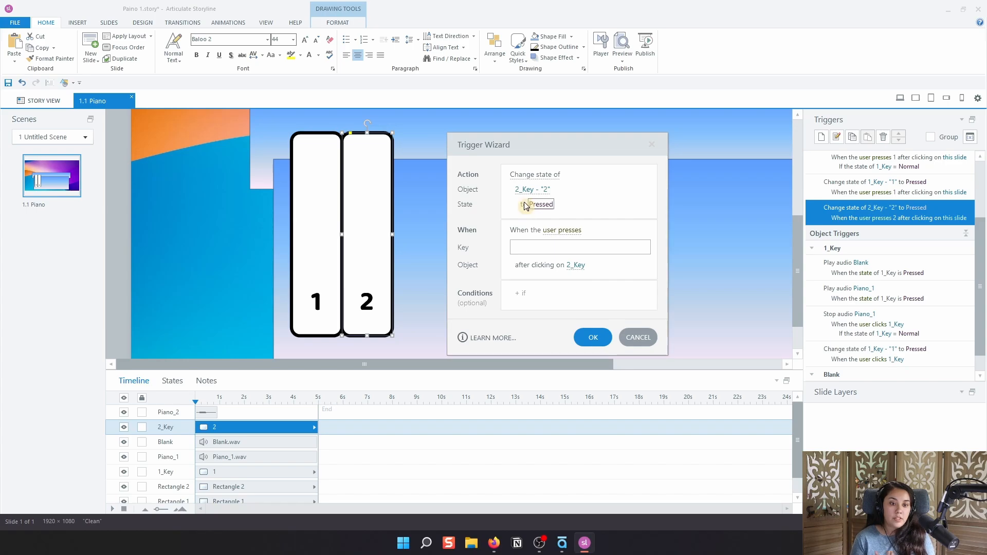
{"action": "left_click", "coordinate": [562, 229]}
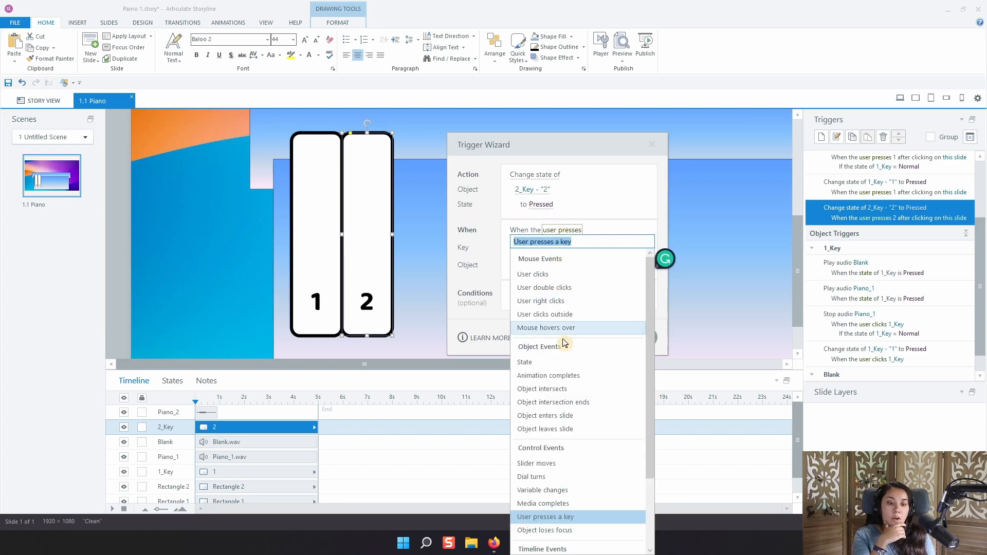
{"action": "left_click", "coordinate": [558, 275]}
{"action": "left_click", "coordinate": [524, 245]}
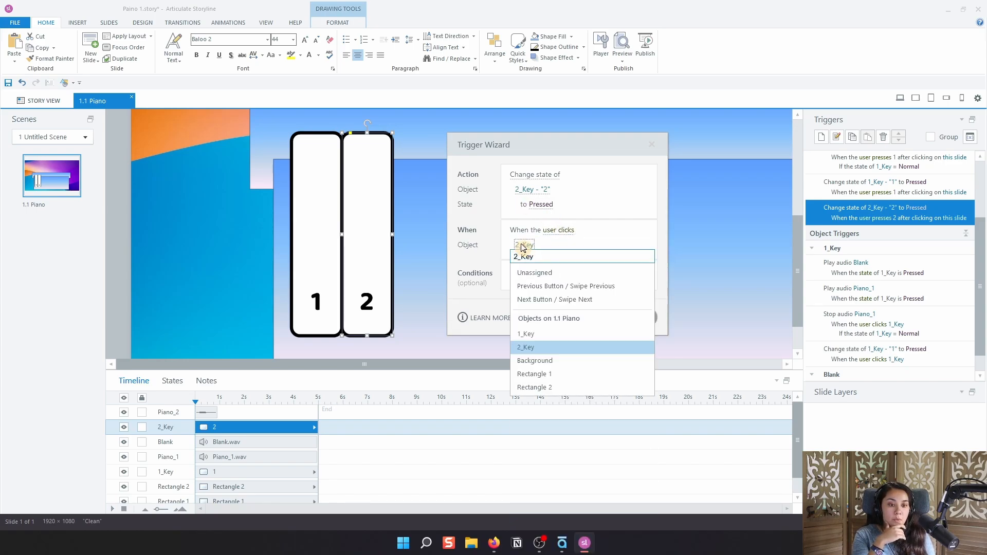
{"action": "left_click", "coordinate": [533, 347]}
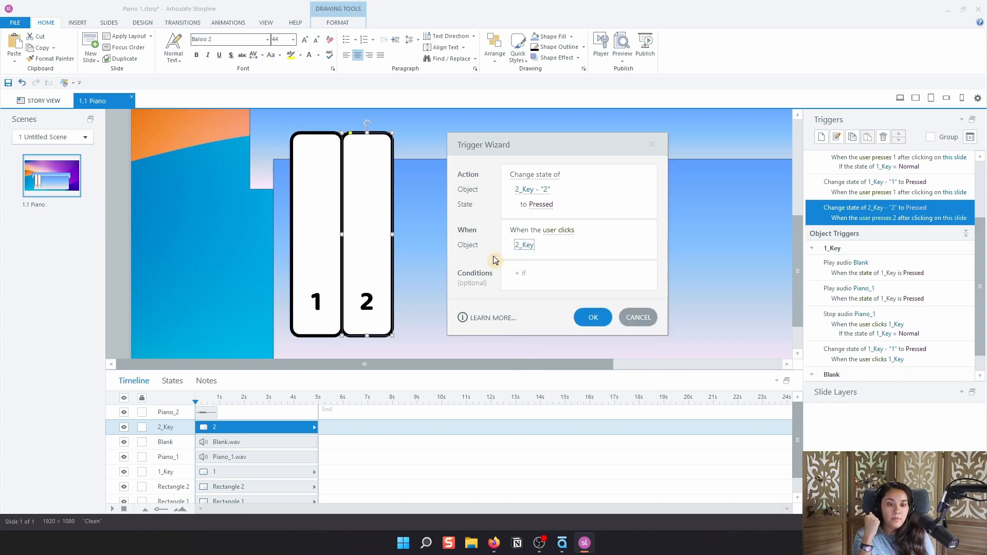
{"action": "left_click", "coordinate": [596, 317]}
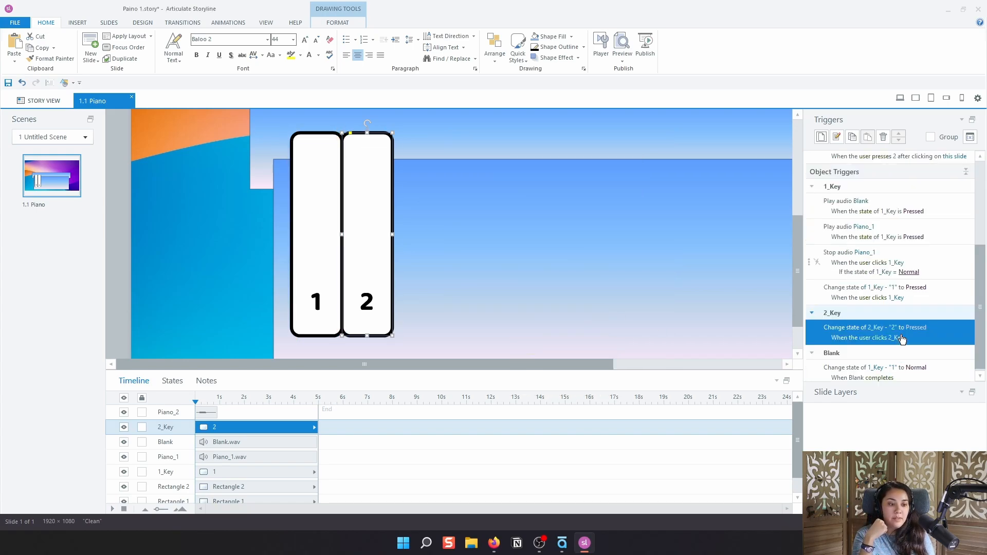
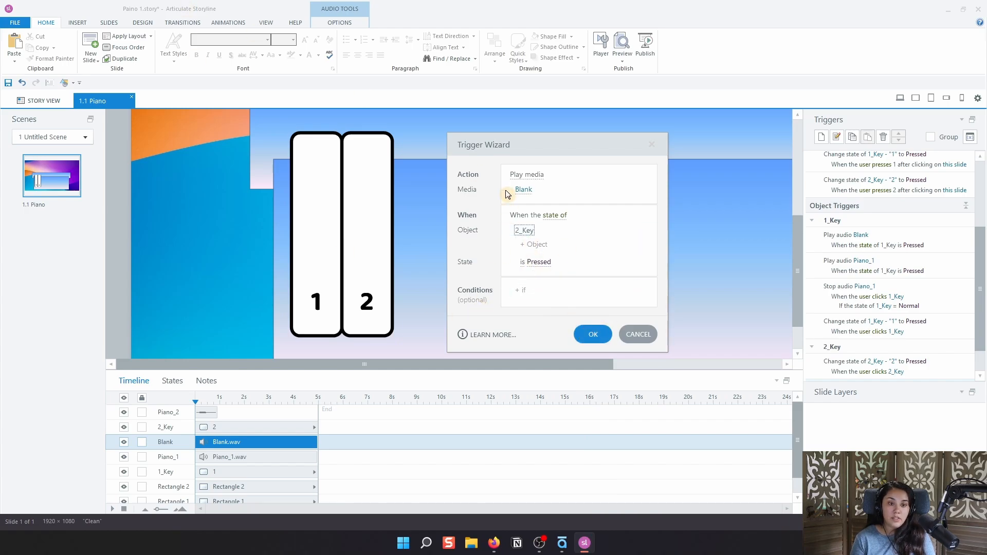
Save a trigger that plays the Blank audio when the state of 2_Key is Pressed.
{"action": "left_click", "coordinate": [592, 334]}
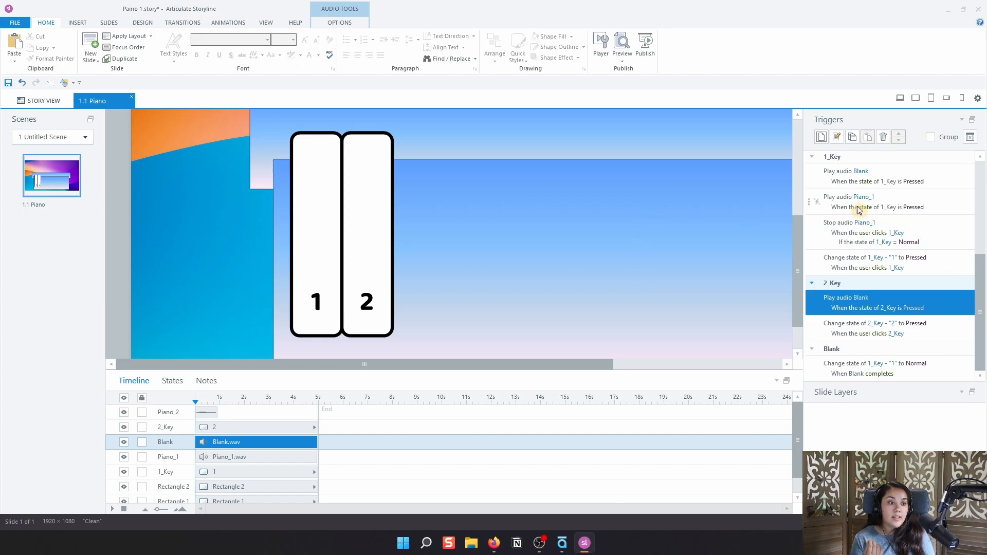
Create a new trigger whose action changes the state of 2_Key to Normal.
{"action": "left_click", "coordinate": [821, 136]}
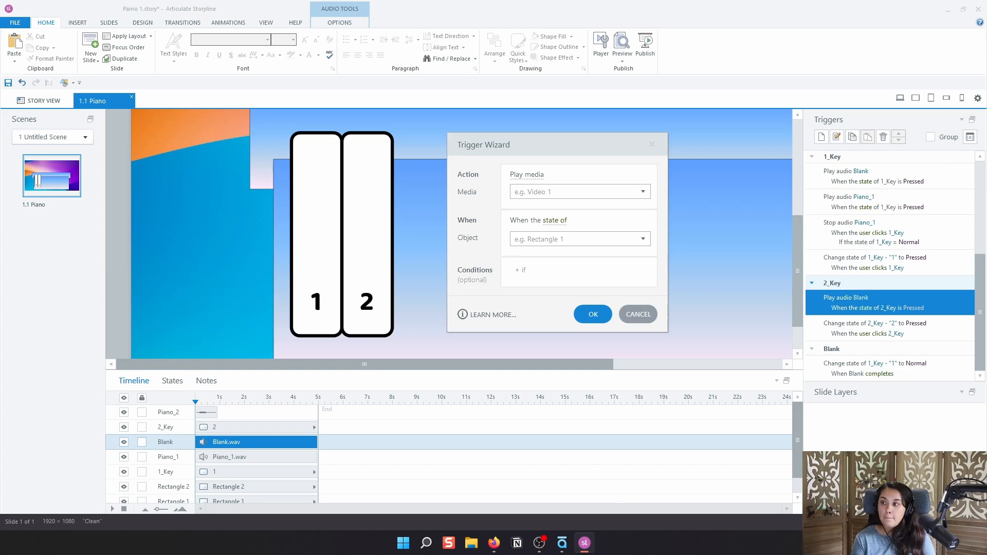
{"action": "left_click", "coordinate": [528, 175]}
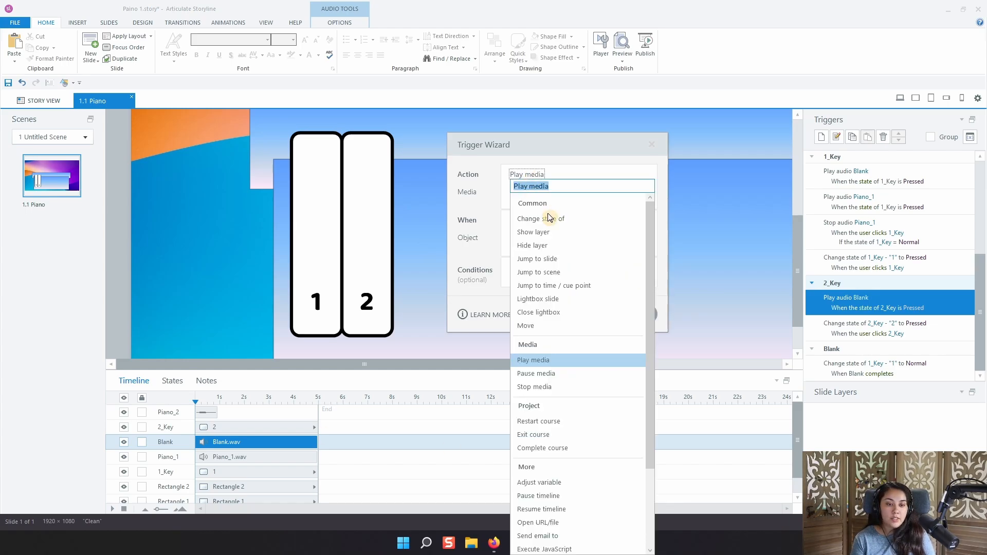
{"action": "left_click", "coordinate": [549, 218]}
{"action": "left_click", "coordinate": [530, 190]}
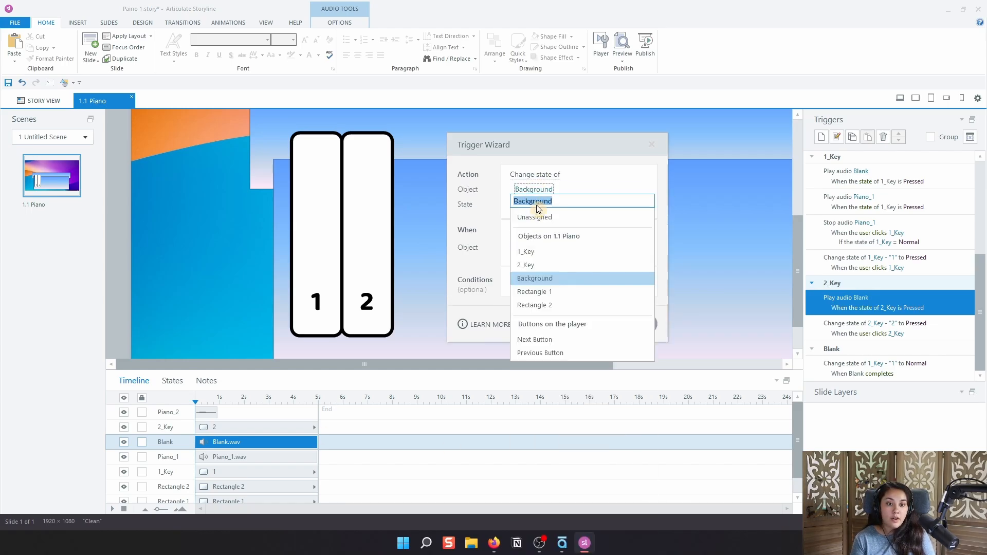
{"action": "left_click", "coordinate": [538, 265]}
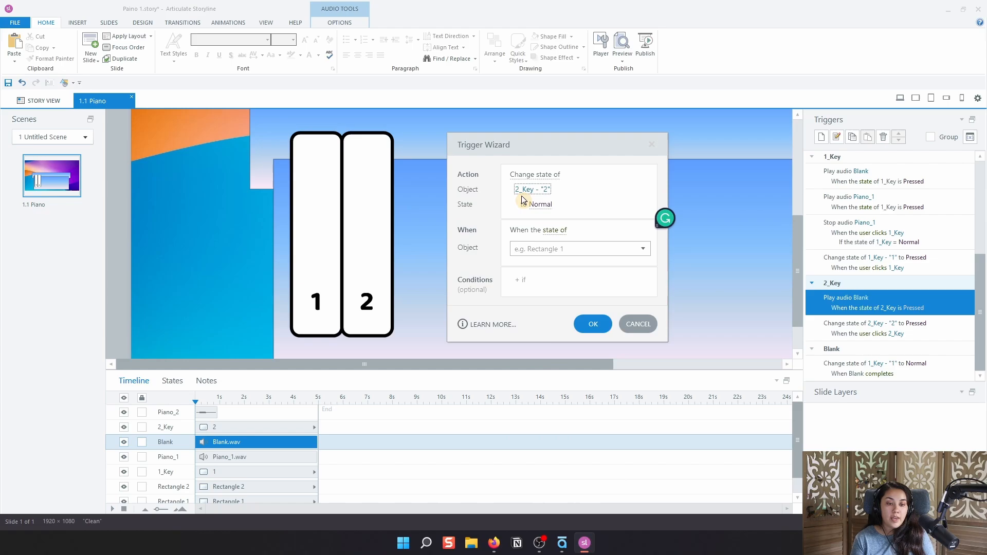
Make the trigger fire when the Blank media completes, save it, and briefly preview the slide.
{"action": "left_click", "coordinate": [562, 237]}
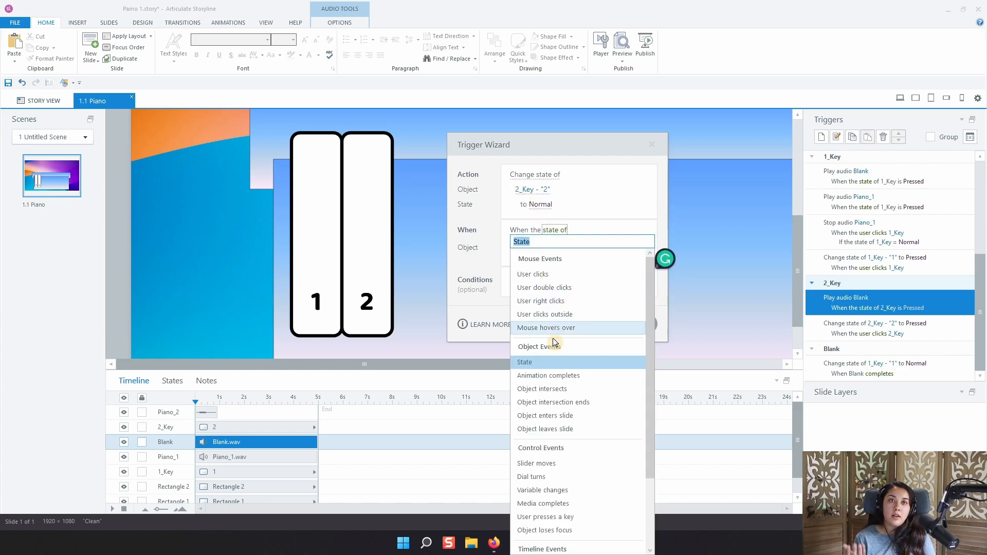
{"action": "scroll", "coordinate": [557, 476], "scroll_direction": "down", "scroll_amount": 1}
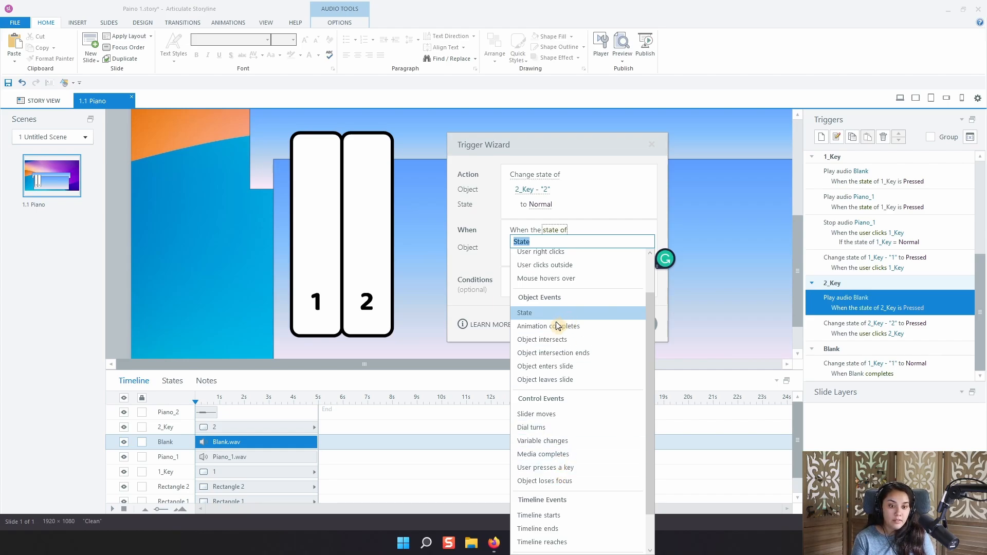
{"action": "left_click", "coordinate": [555, 454]}
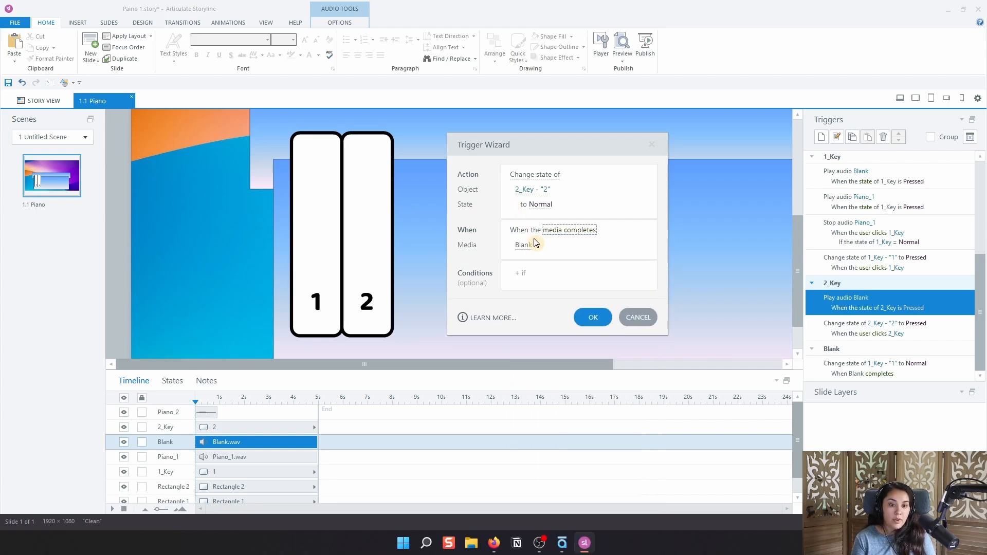
{"action": "left_click", "coordinate": [593, 317]}
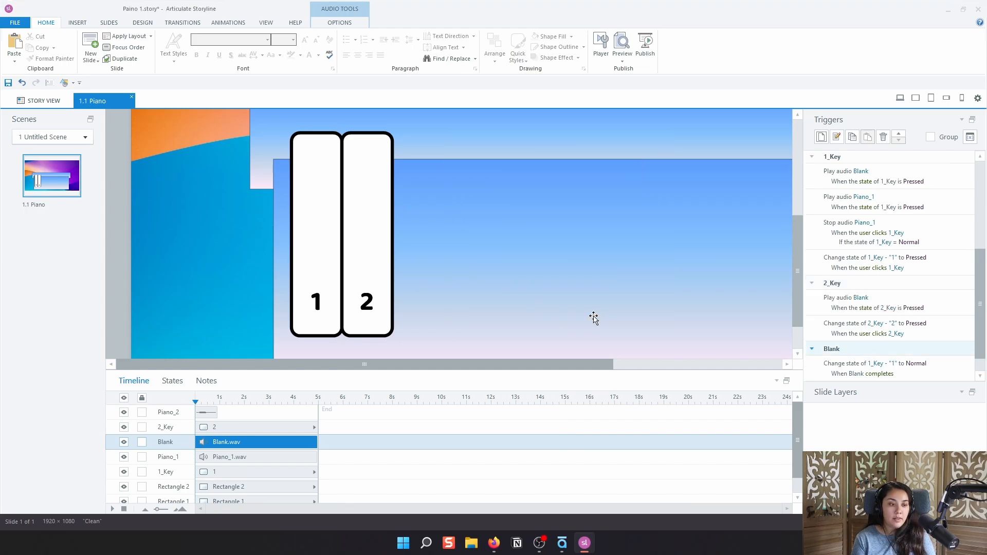
{"action": "left_click", "coordinate": [900, 98]}
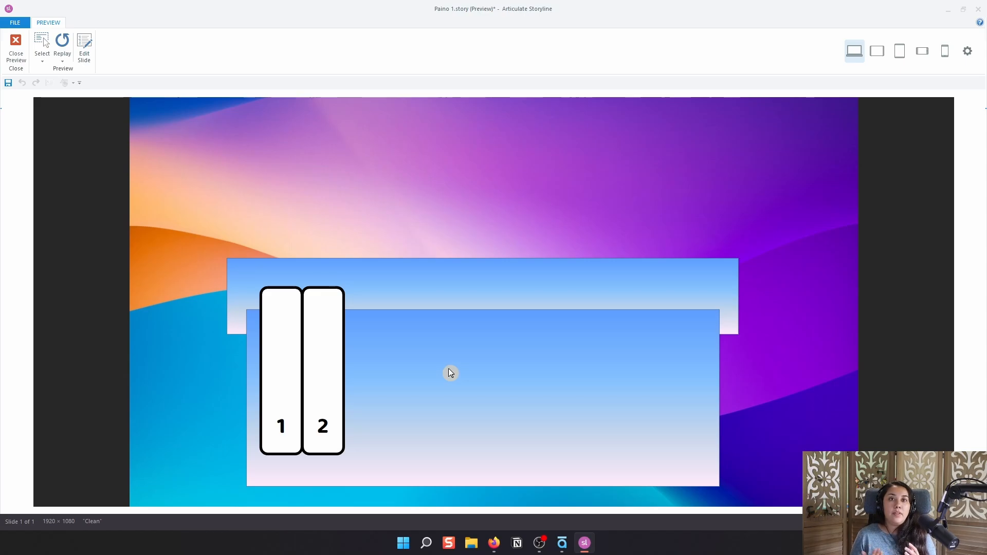
{"action": "left_click", "coordinate": [16, 49]}
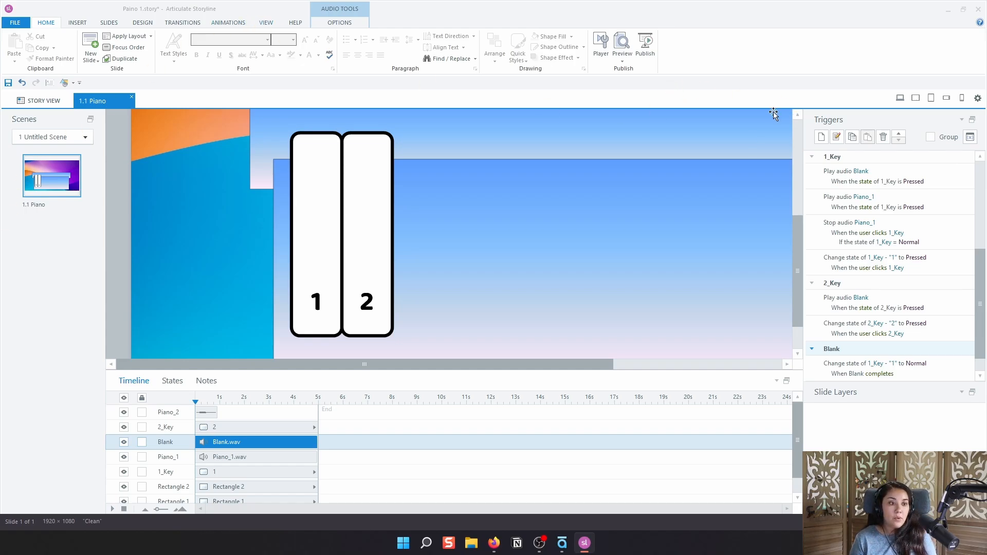
Add a trigger for the Piano_2 audio that plays it when the state of 2_Key is Pressed.
{"action": "left_click", "coordinate": [167, 413]}
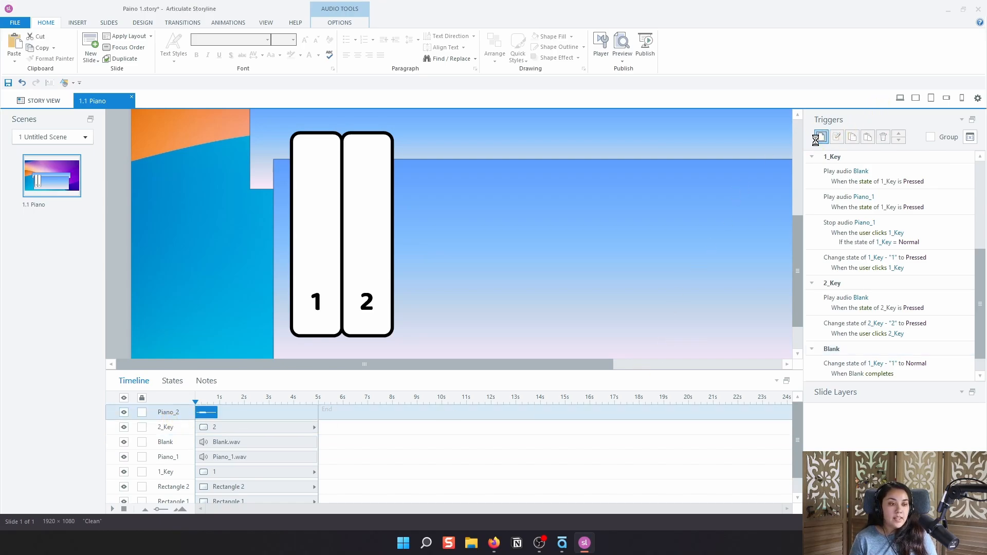
{"action": "left_click", "coordinate": [821, 136]}
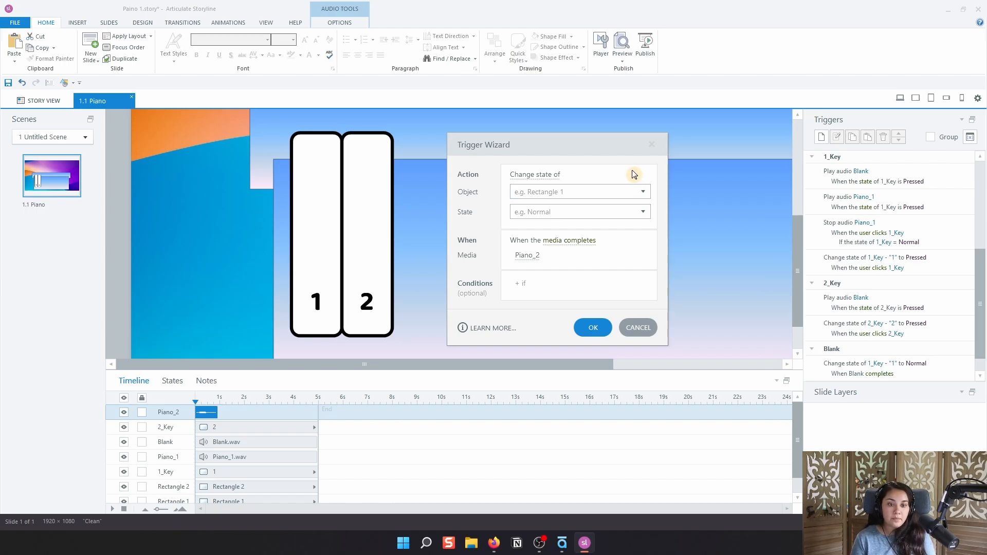
{"action": "left_click", "coordinate": [534, 173]}
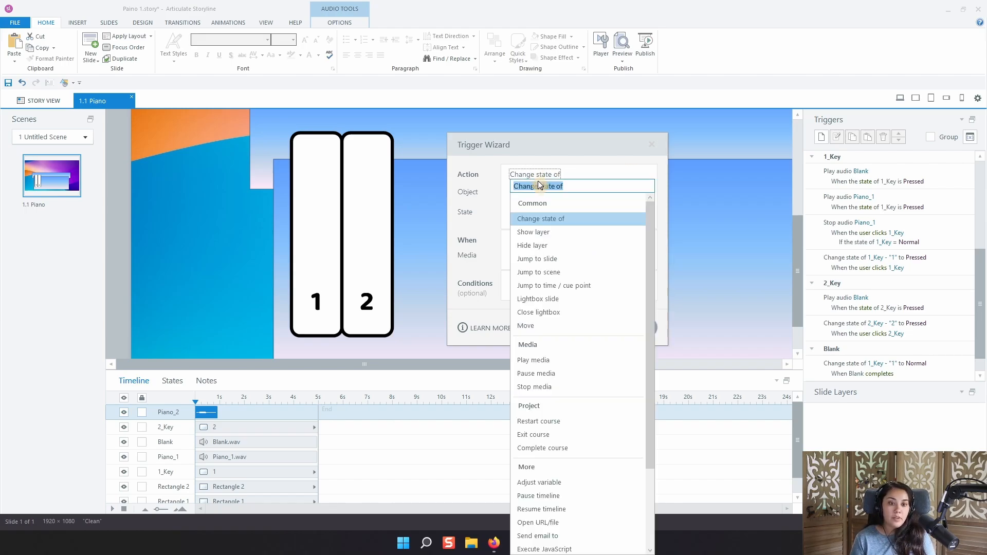
{"action": "left_click", "coordinate": [539, 361]}
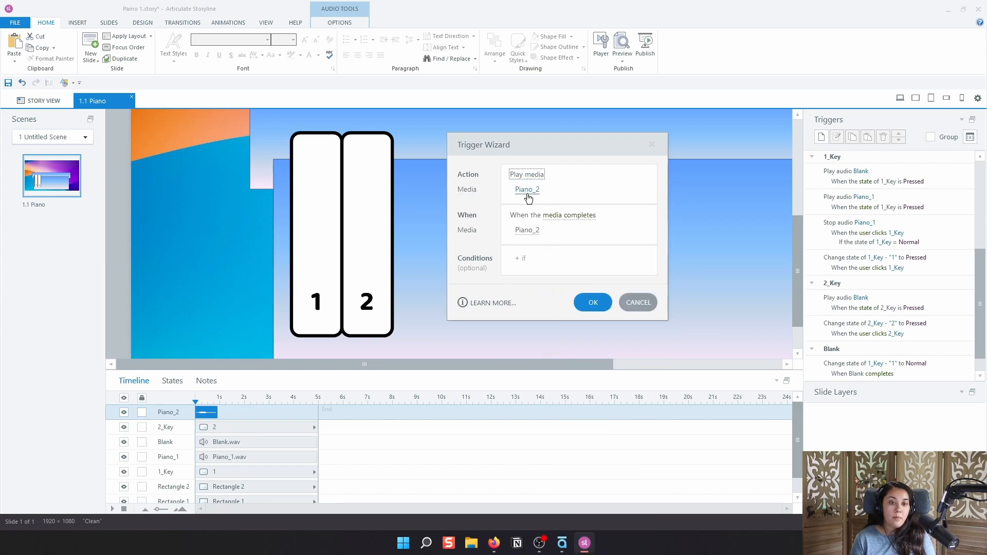
{"action": "left_click", "coordinate": [565, 216]}
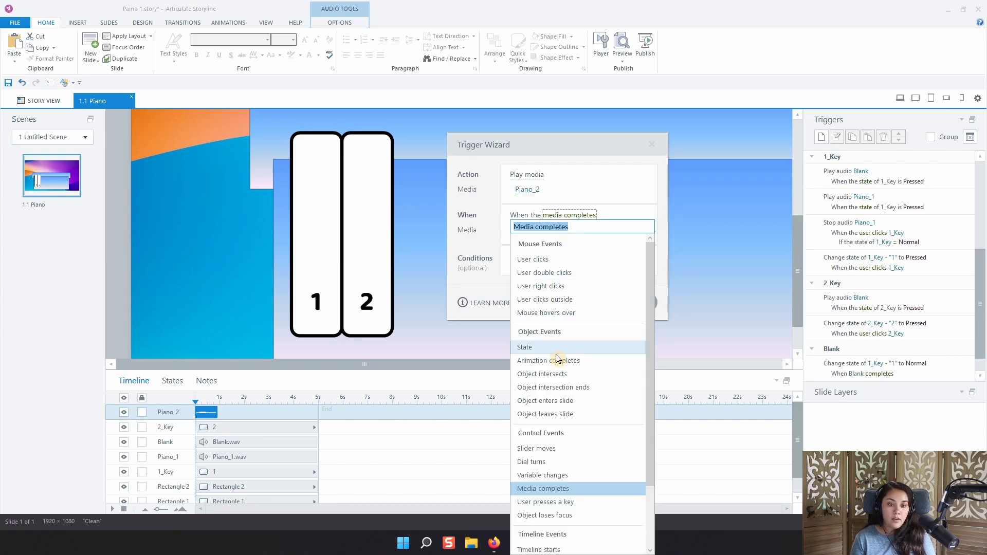
{"action": "left_click", "coordinate": [560, 345]}
{"action": "left_click", "coordinate": [532, 237]}
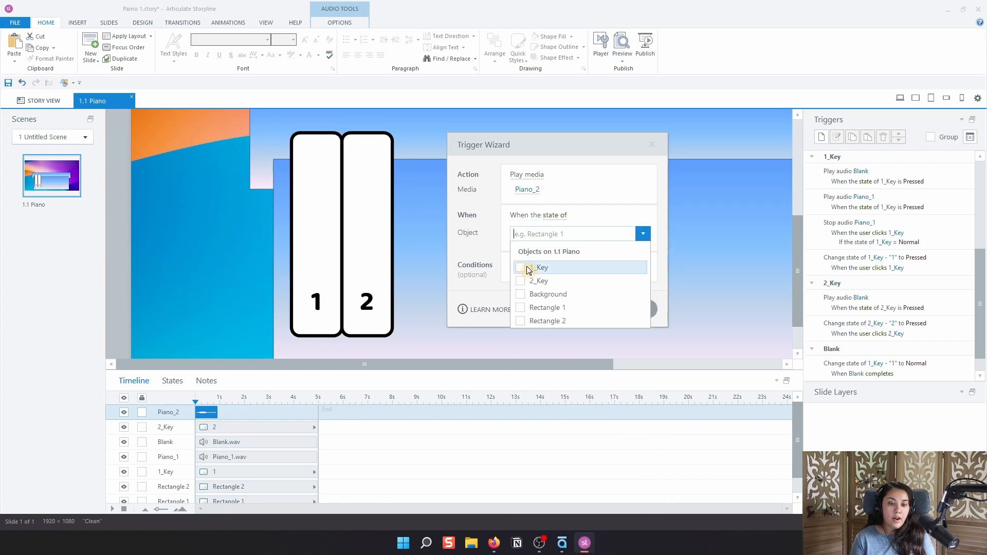
{"action": "left_click", "coordinate": [529, 280]}
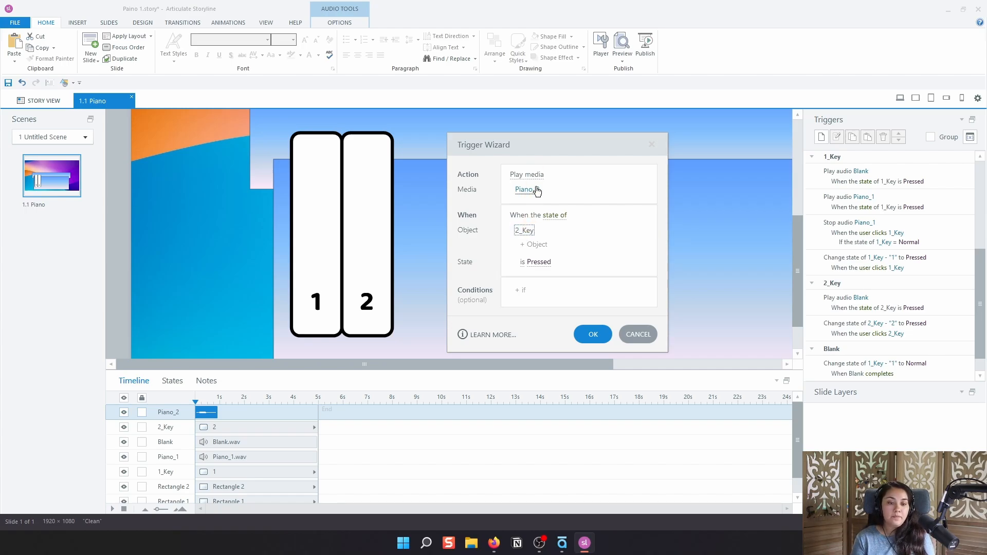
{"action": "left_click", "coordinate": [591, 333]}
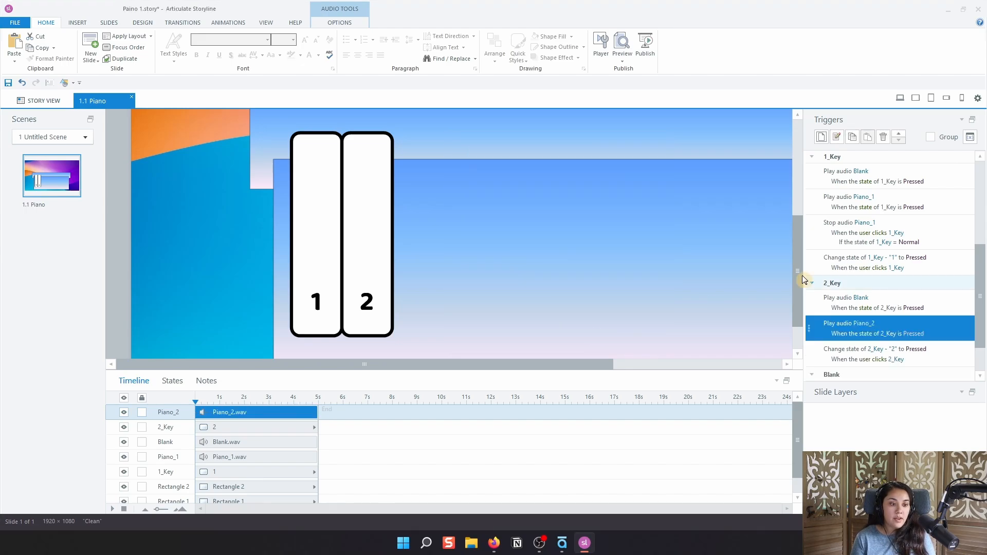
Preview the slide and test piano keys 1 and 2 on screen, plus keyboard key 2.
{"action": "left_click", "coordinate": [901, 97]}
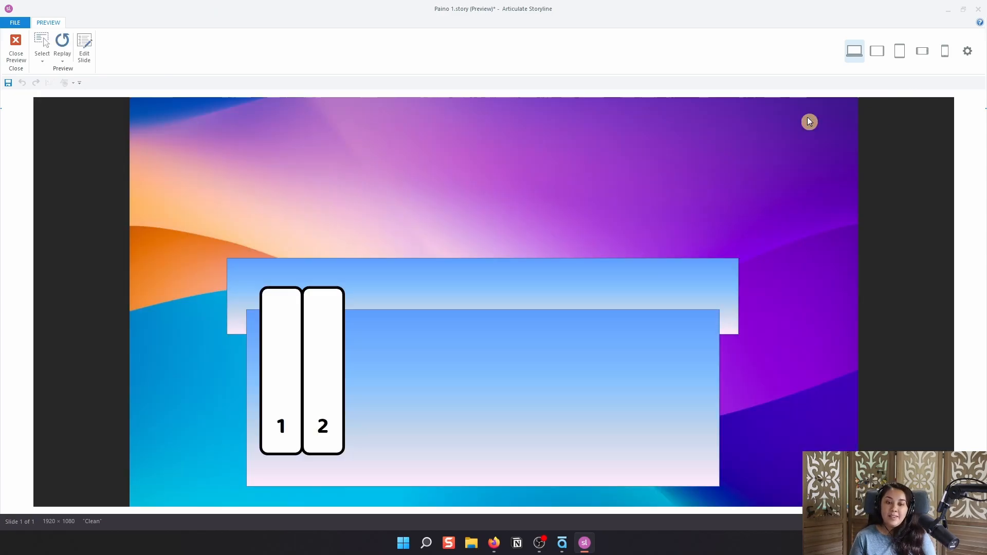
{"action": "left_click", "coordinate": [320, 355]}
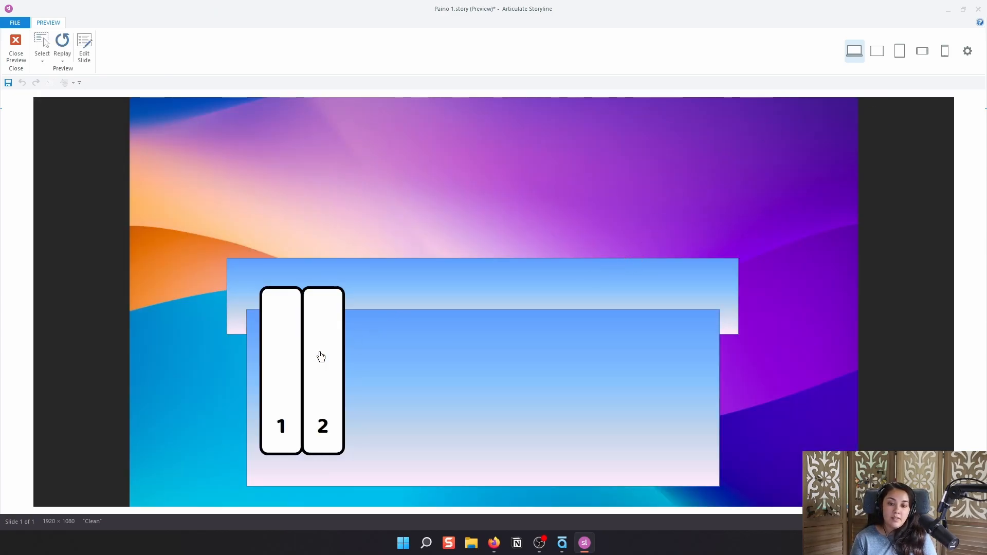
{"action": "left_click", "coordinate": [288, 368]}
{"action": "left_click", "coordinate": [313, 370]}
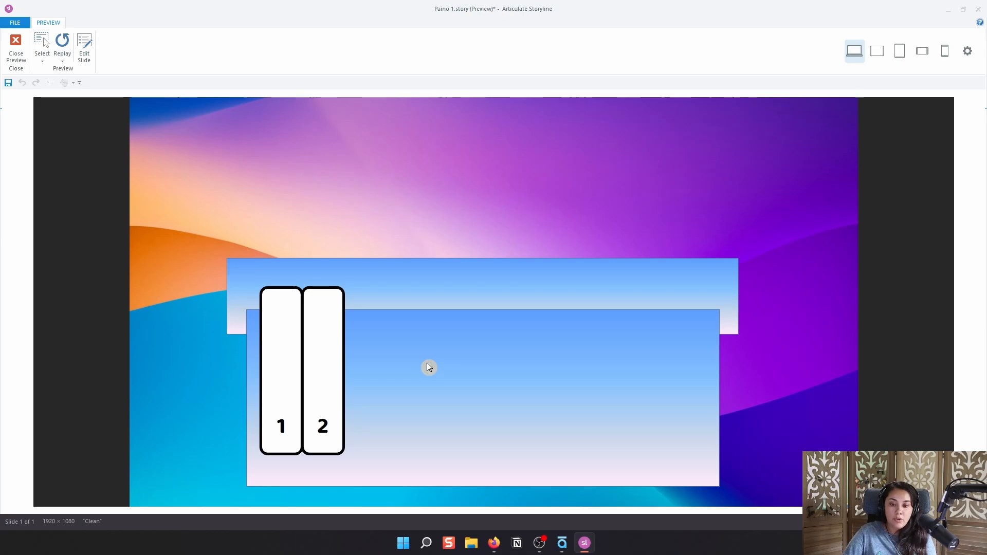
{"action": "key", "text": "2"}
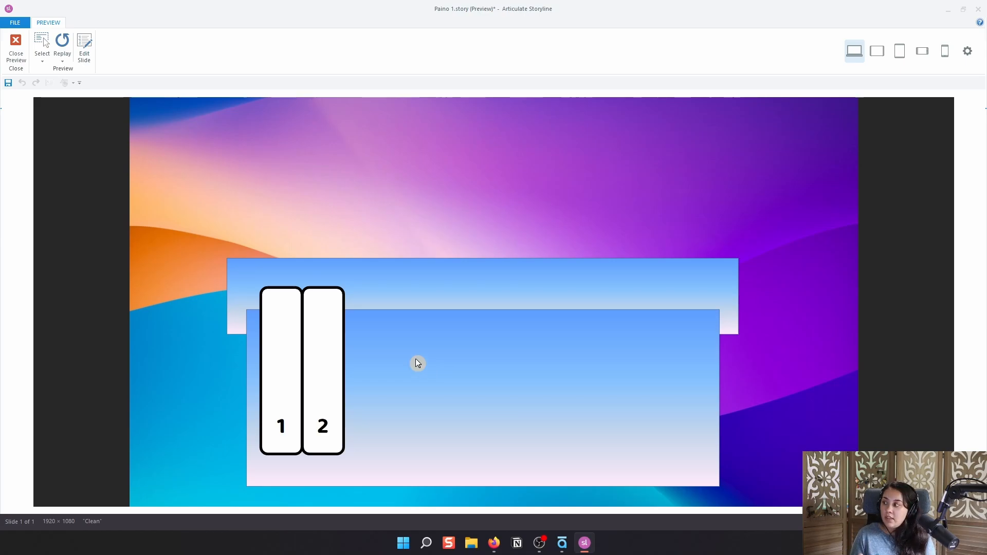
{"action": "left_click", "coordinate": [16, 45]}
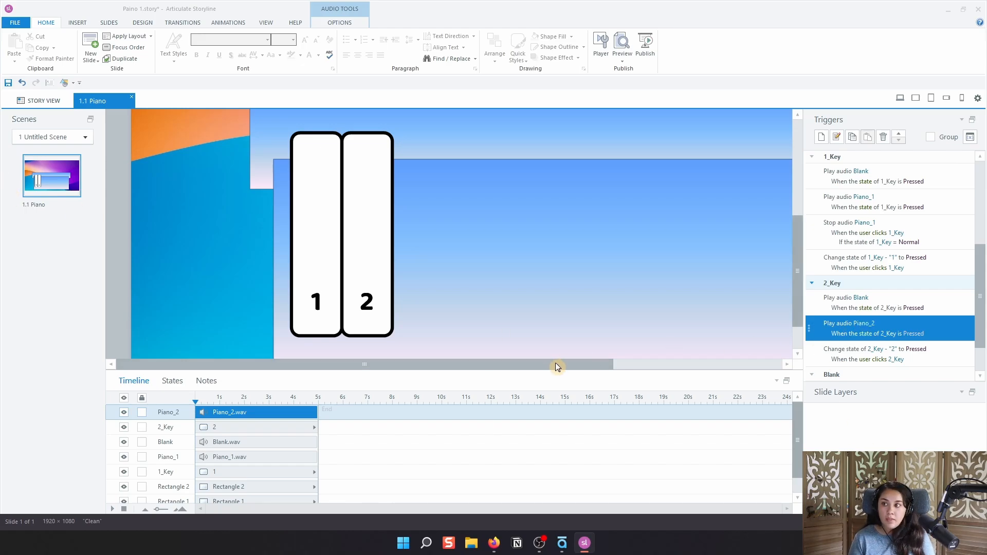
Create a trigger that stops the Piano_2 media when the user clicks 2_Key.
{"action": "left_click", "coordinate": [821, 137]}
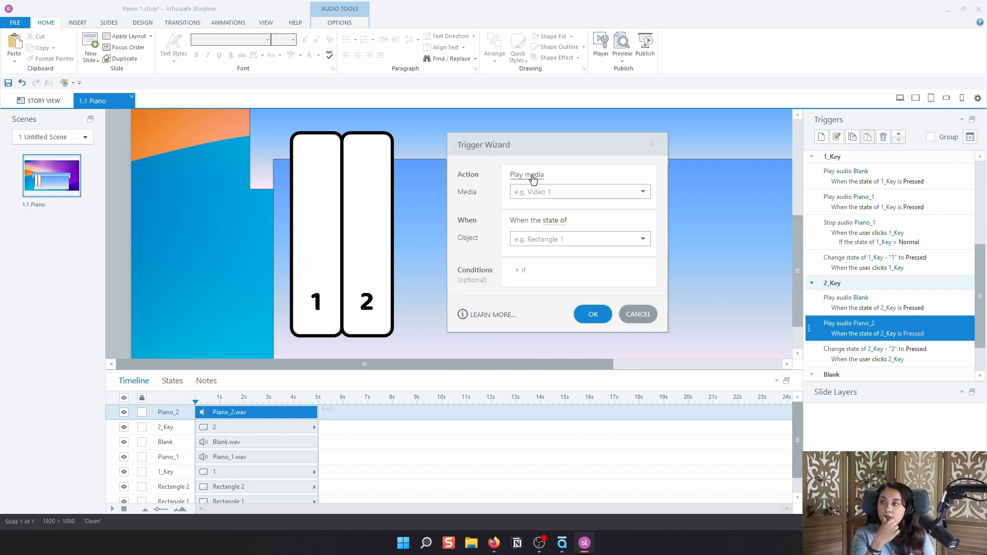
{"action": "left_click", "coordinate": [532, 176]}
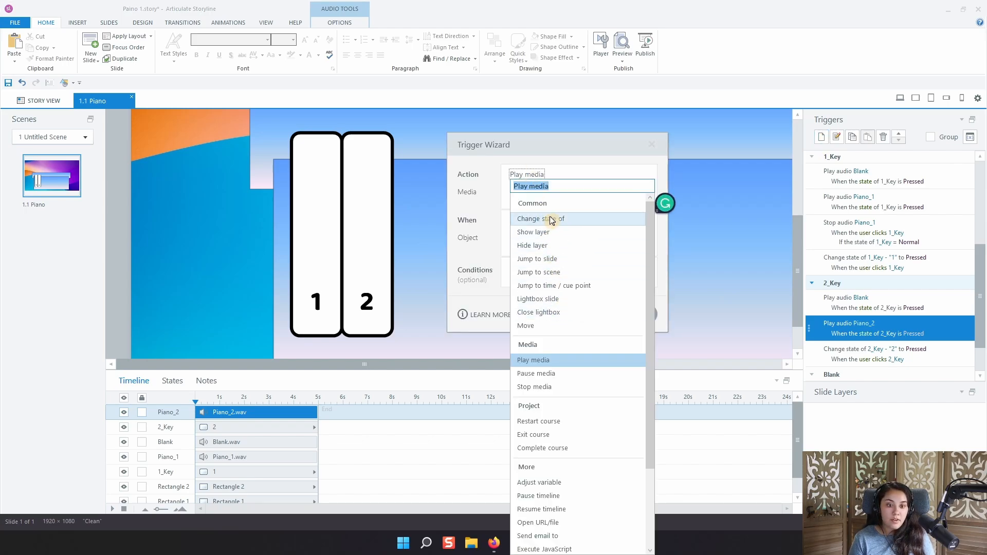
{"action": "left_click", "coordinate": [534, 387]}
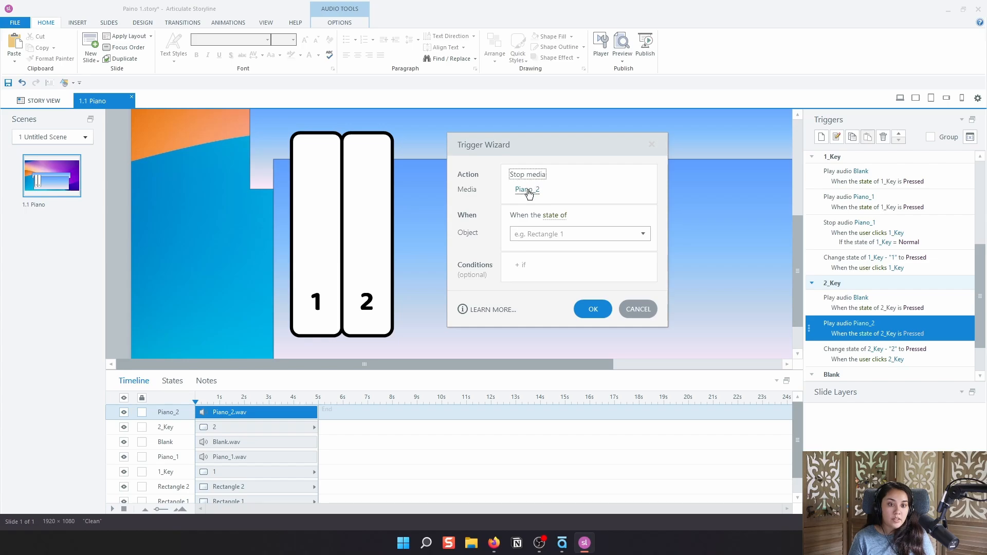
{"action": "left_click", "coordinate": [556, 215]}
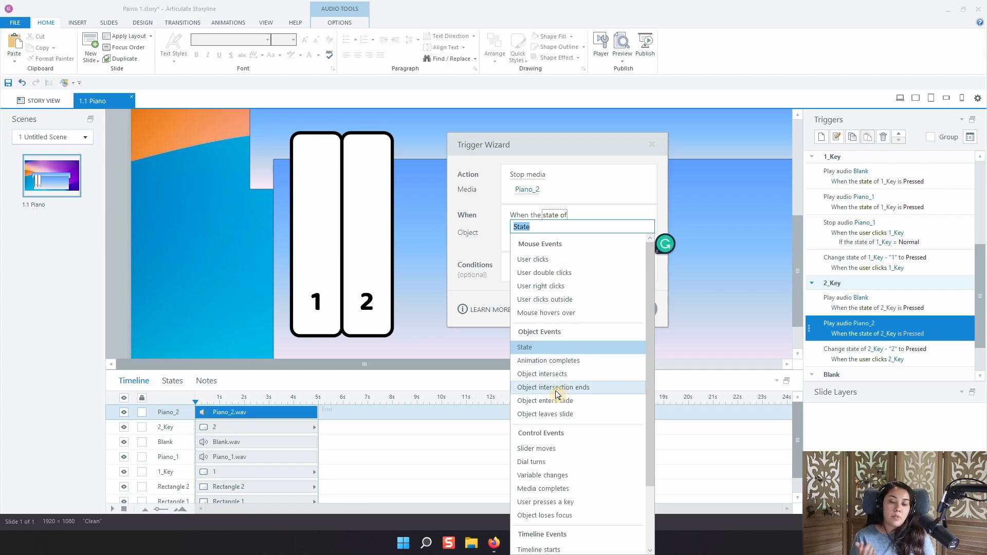
{"action": "scroll", "coordinate": [569, 442], "scroll_direction": "down", "scroll_amount": 1}
{"action": "scroll", "coordinate": [569, 444], "scroll_direction": "down", "scroll_amount": 2}
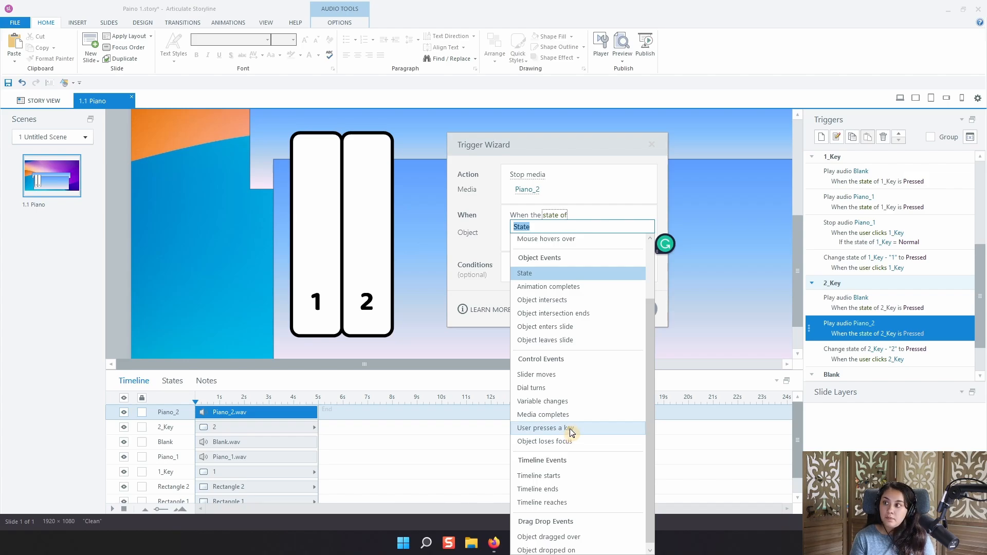
{"action": "scroll", "coordinate": [577, 372], "scroll_direction": "up", "scroll_amount": 3}
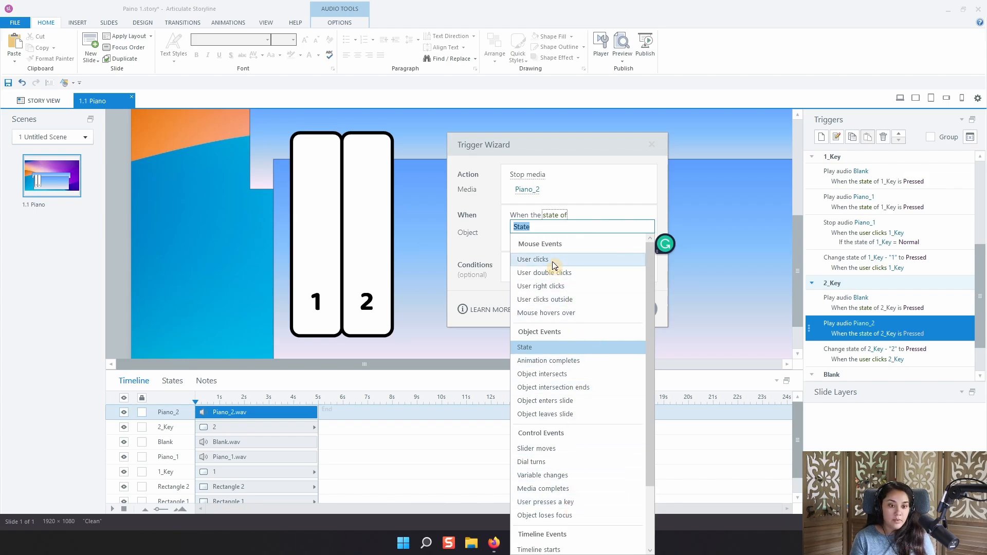
{"action": "left_click", "coordinate": [554, 265]}
{"action": "left_click", "coordinate": [548, 232]}
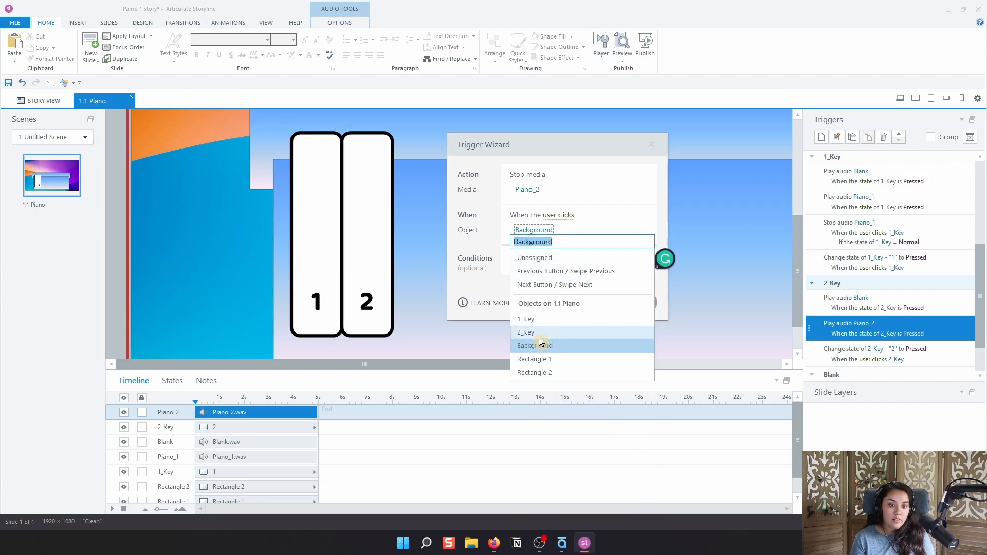
{"action": "left_click", "coordinate": [538, 335]}
Save the stop trigger with the condition that 2_Key's state = Normal, and move it above 2_Key's change-state trigger.
{"action": "left_click", "coordinate": [539, 259]}
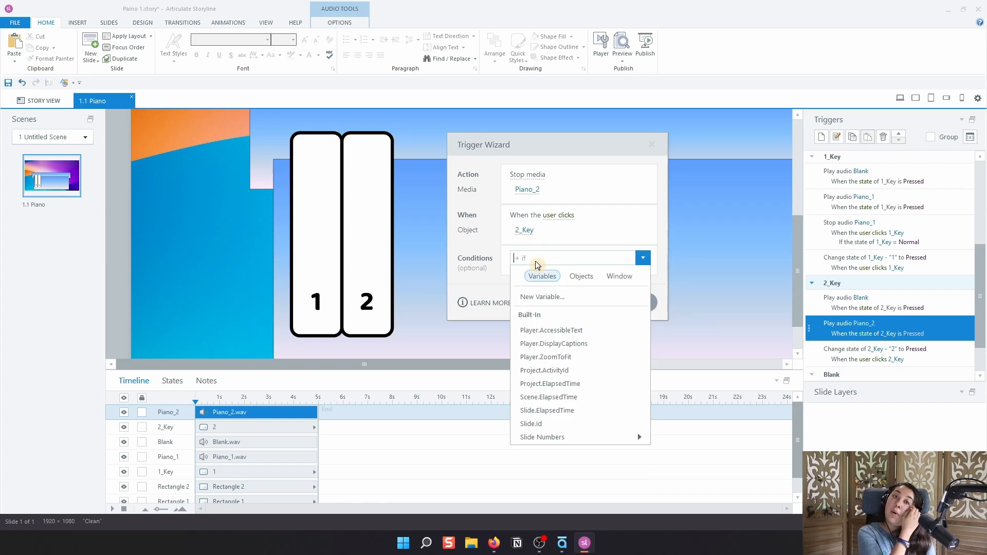
{"action": "left_click", "coordinate": [579, 278]}
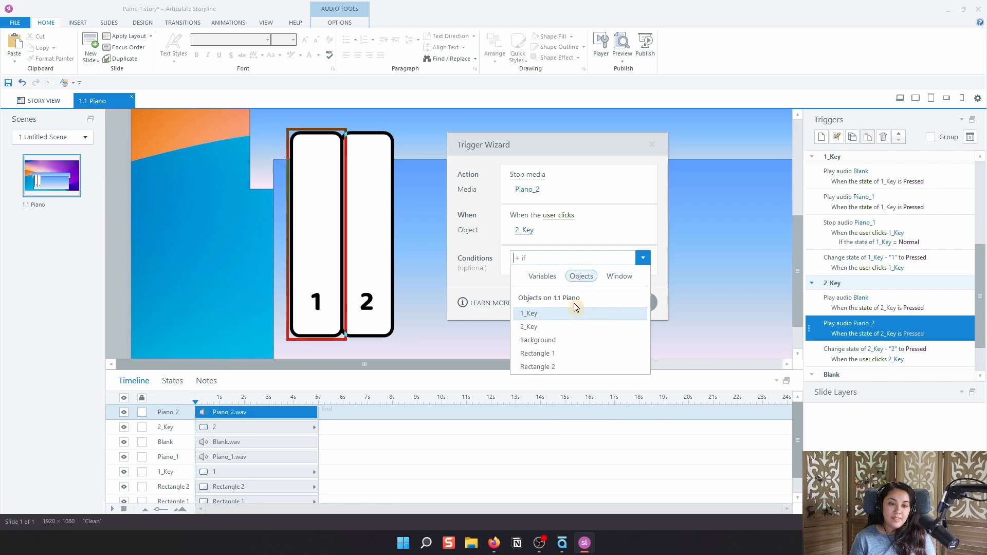
{"action": "left_click", "coordinate": [541, 327]}
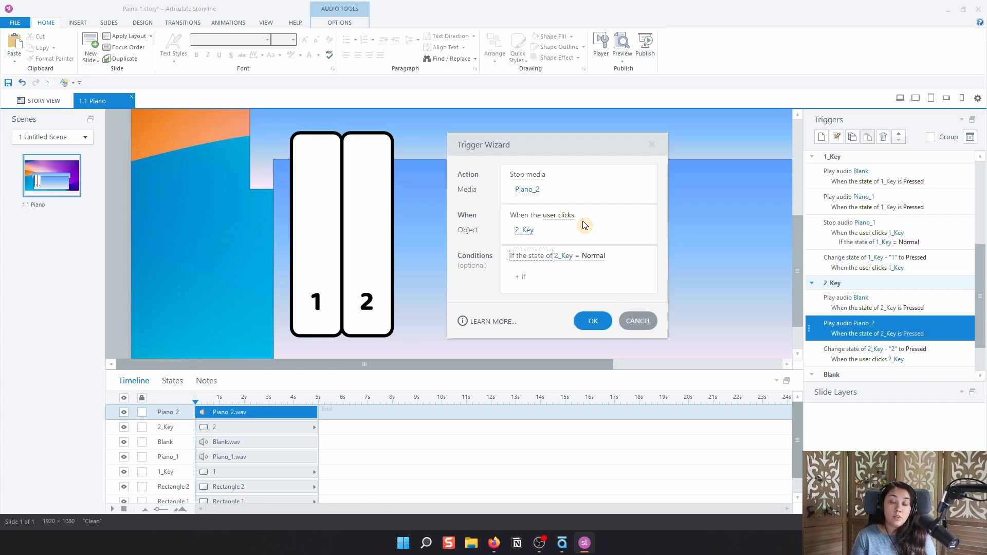
{"action": "left_click", "coordinate": [593, 320]}
{"action": "scroll", "coordinate": [846, 306], "scroll_direction": "down", "scroll_amount": 2}
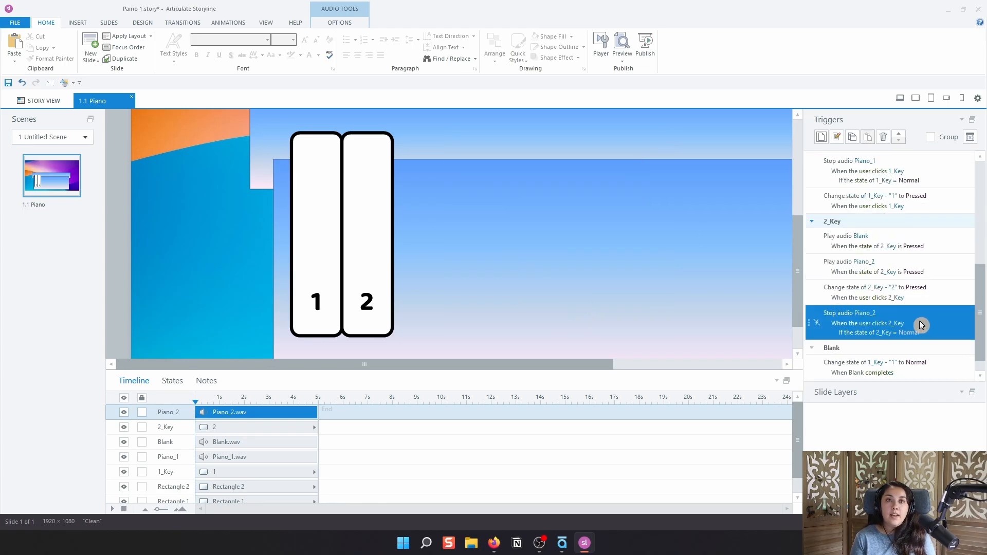
{"action": "left_click", "coordinate": [902, 134]}
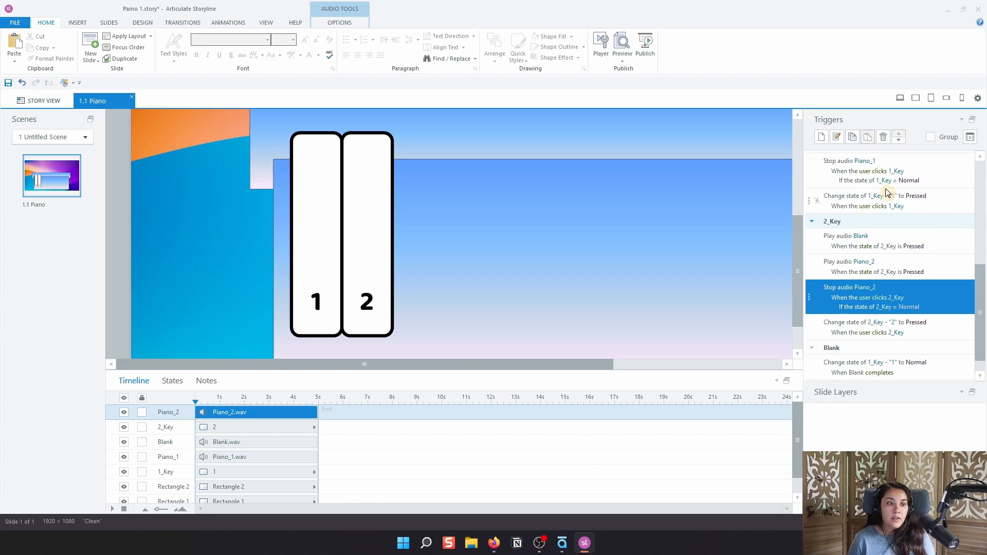
Create a trigger that stops the Piano_2 media when the user presses the 2 key after clicking on this slide.
{"action": "left_click", "coordinate": [820, 140]}
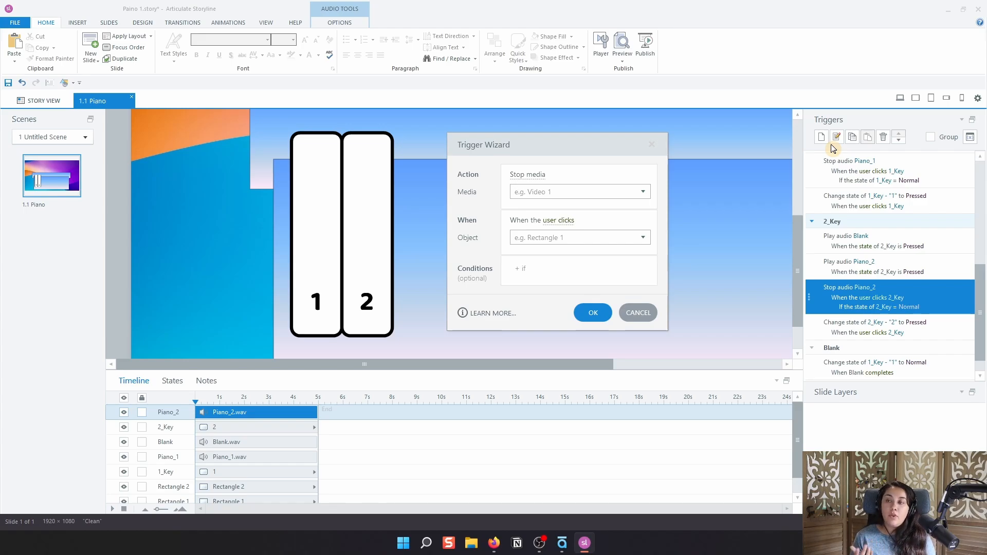
{"action": "left_click", "coordinate": [542, 175]}
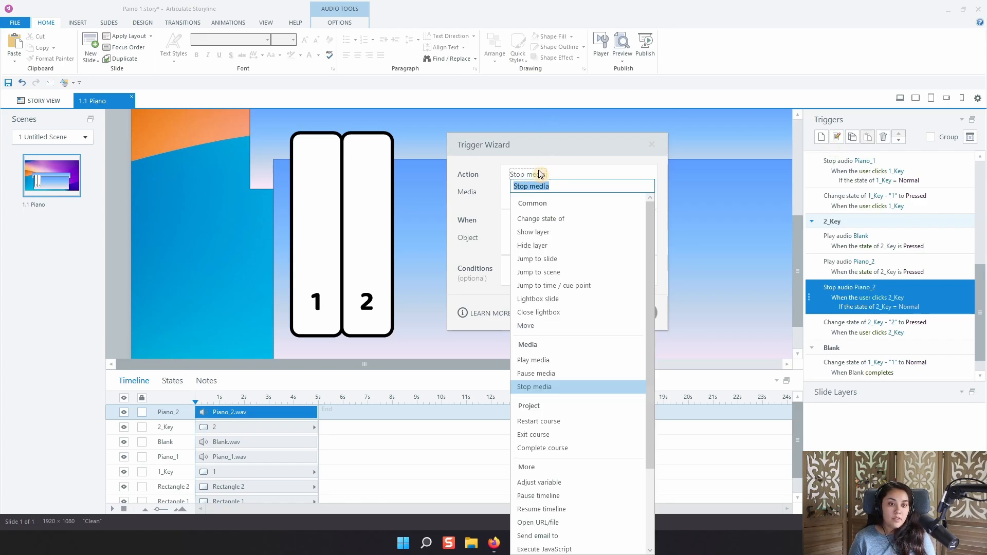
{"action": "left_click", "coordinate": [550, 387]}
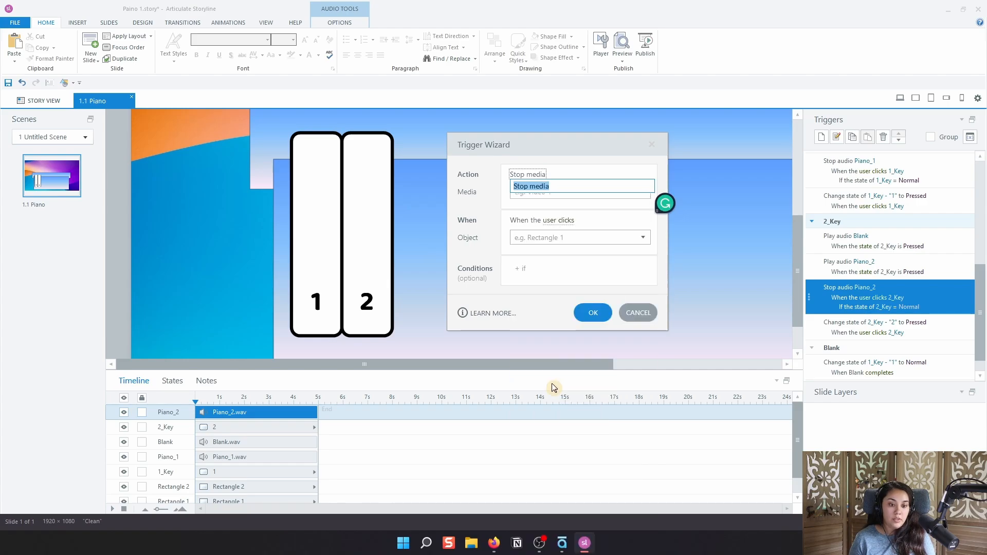
{"action": "left_click", "coordinate": [560, 215]}
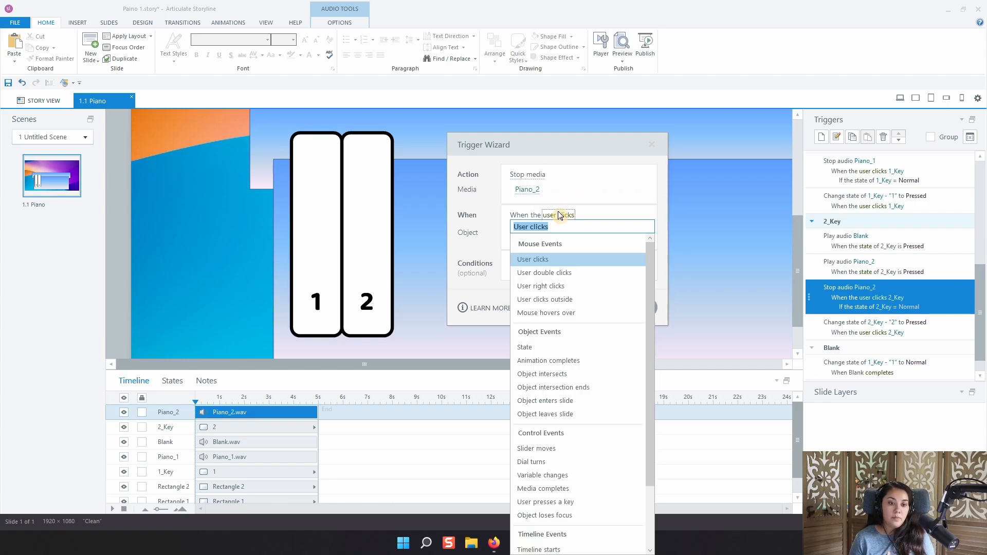
{"action": "scroll", "coordinate": [579, 441], "scroll_direction": "down", "scroll_amount": 2}
{"action": "left_click", "coordinate": [561, 453]}
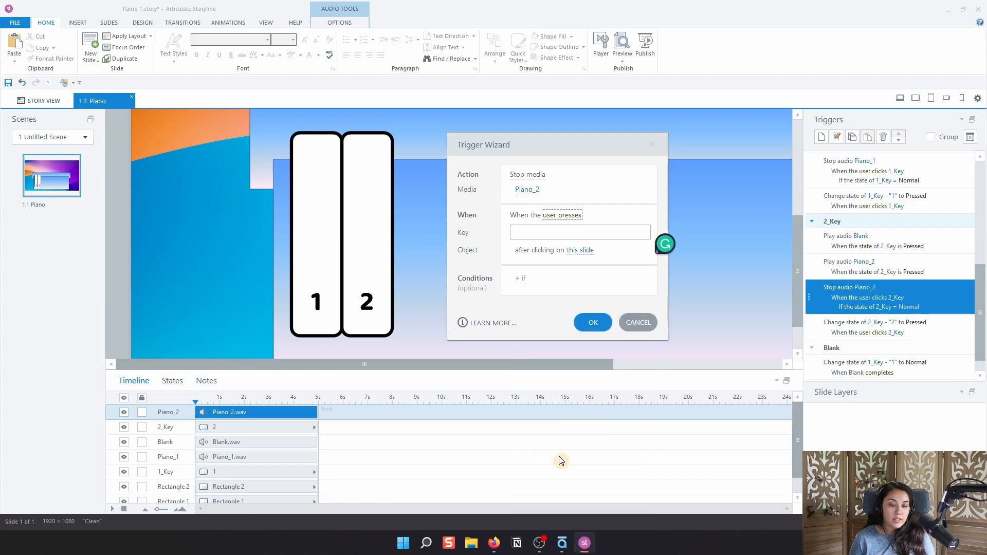
{"action": "left_click", "coordinate": [569, 233]}
{"action": "type", "text": "2"}
{"action": "left_click", "coordinate": [566, 243]}
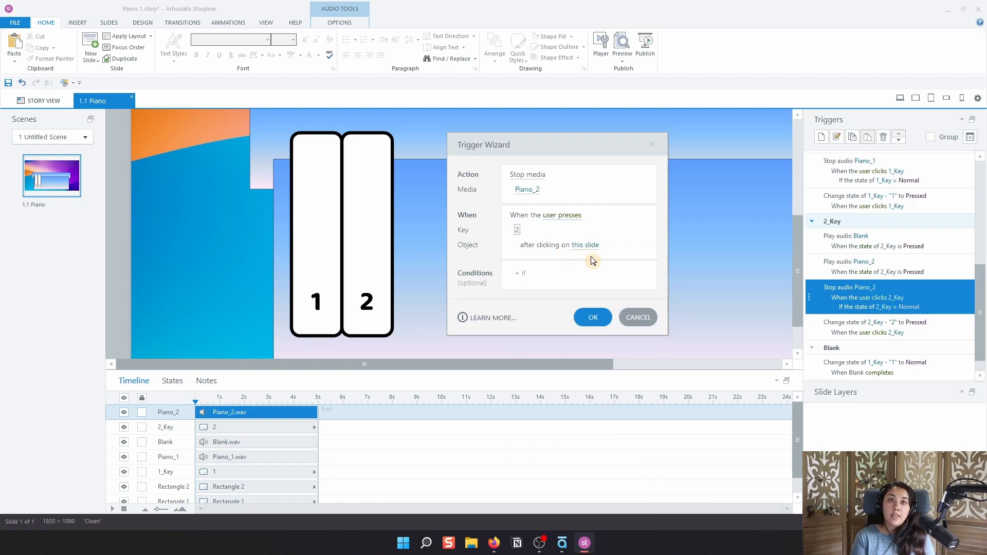
Add the condition that the state of 2_Key = Normal to the key-press stop trigger and save it.
{"action": "left_click", "coordinate": [596, 272]}
{"action": "left_click", "coordinate": [581, 291]}
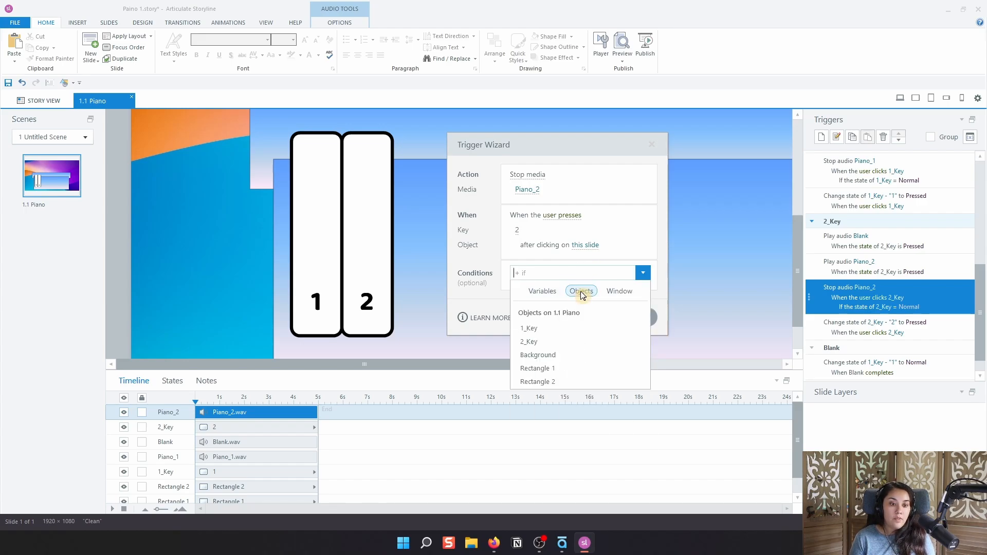
{"action": "left_click", "coordinate": [547, 334]}
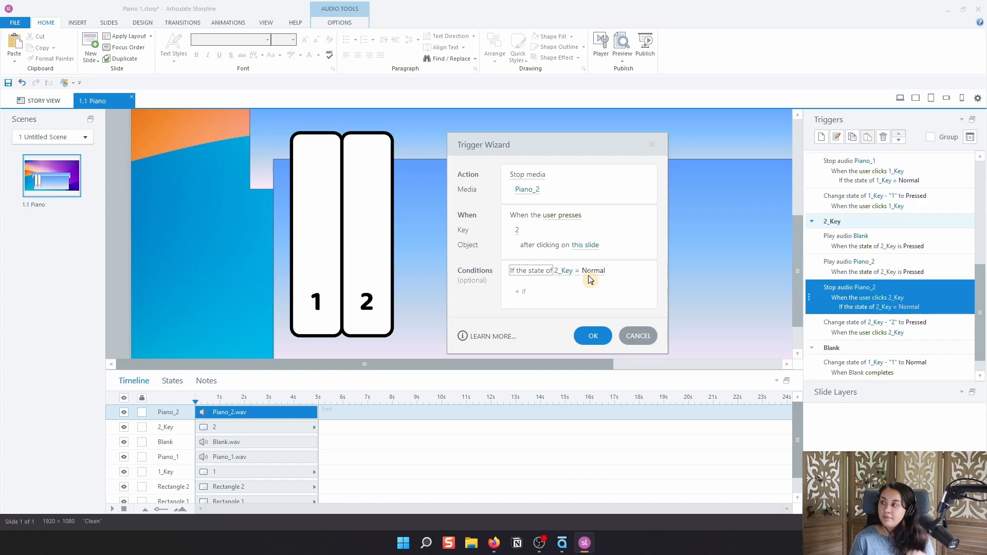
{"action": "left_click", "coordinate": [595, 334]}
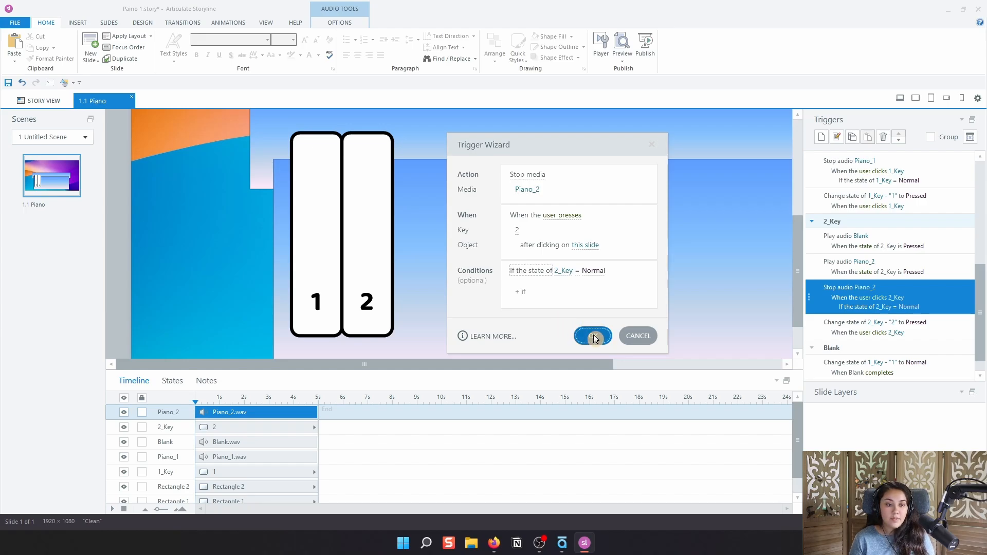
Preview the slide and test piano key 2 repeatedly, both on screen and with keyboard key 2.
{"action": "left_click", "coordinate": [898, 98]}
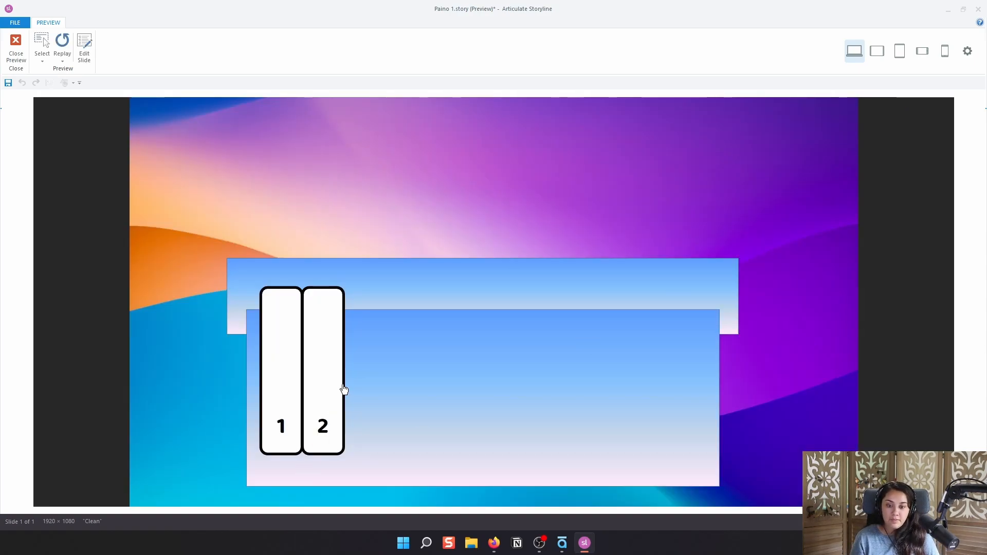
{"action": "left_click", "coordinate": [343, 389]}
{"action": "left_click", "coordinate": [343, 389]}
{"action": "left_click", "coordinate": [344, 389]}
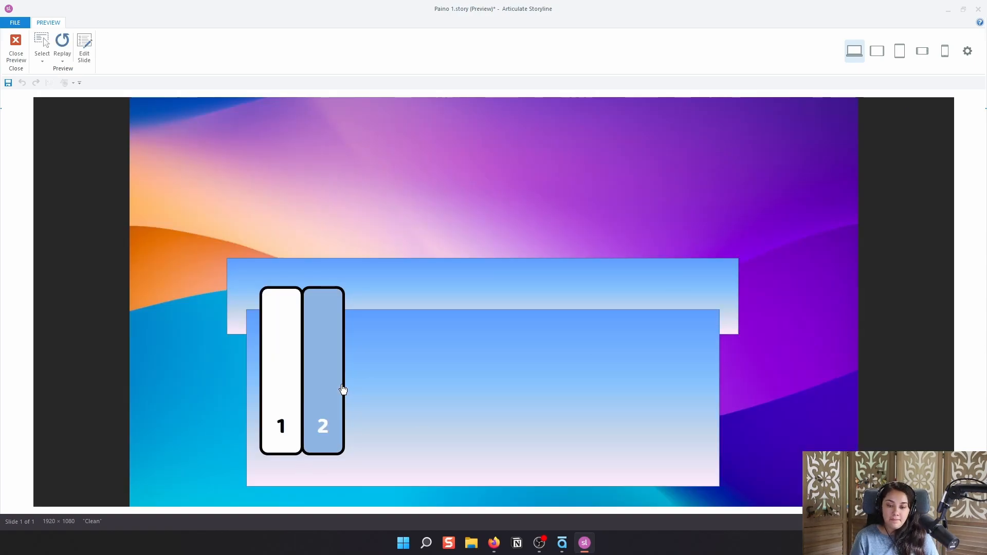
{"action": "left_click", "coordinate": [343, 389]}
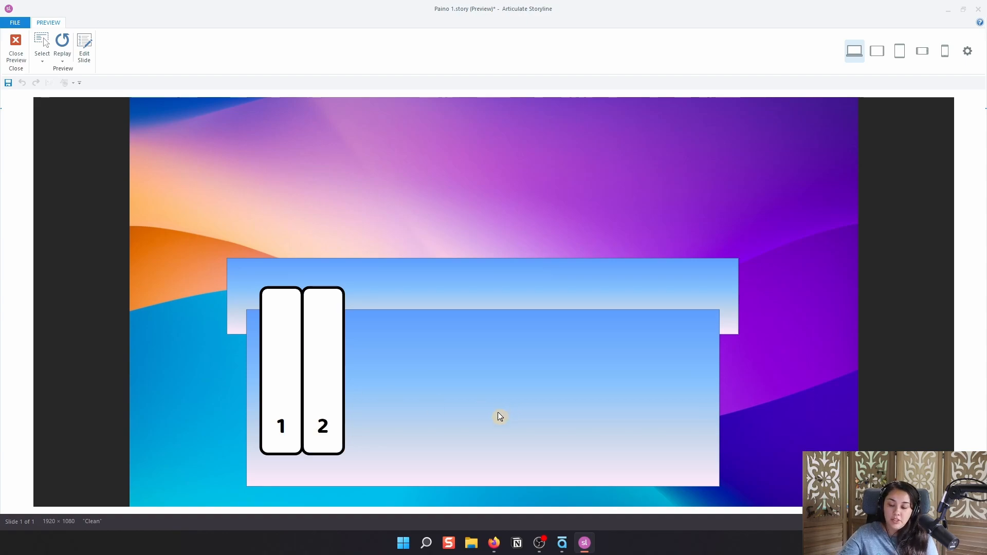
{"action": "key", "text": "2"}
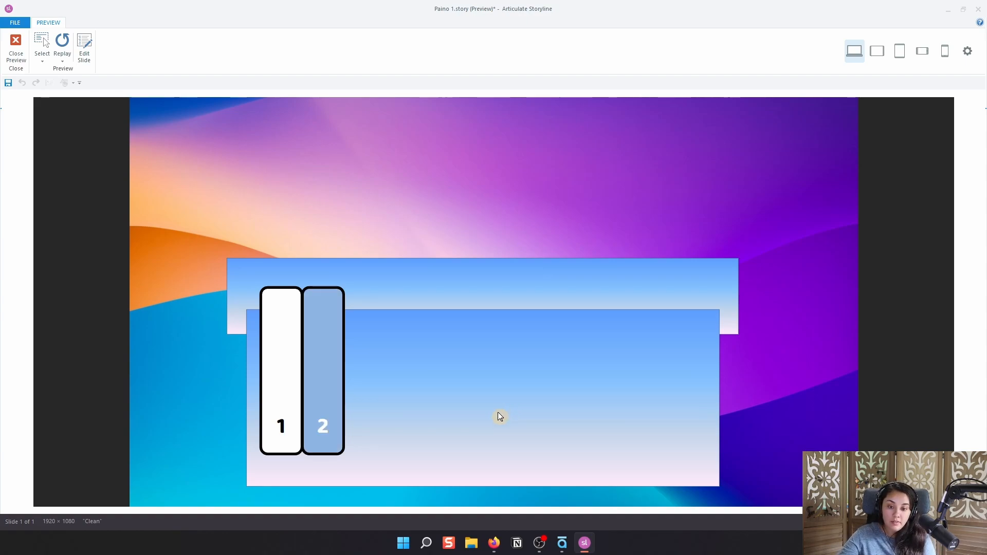
{"action": "key", "text": "2"}
{"action": "key", "text": "2"}
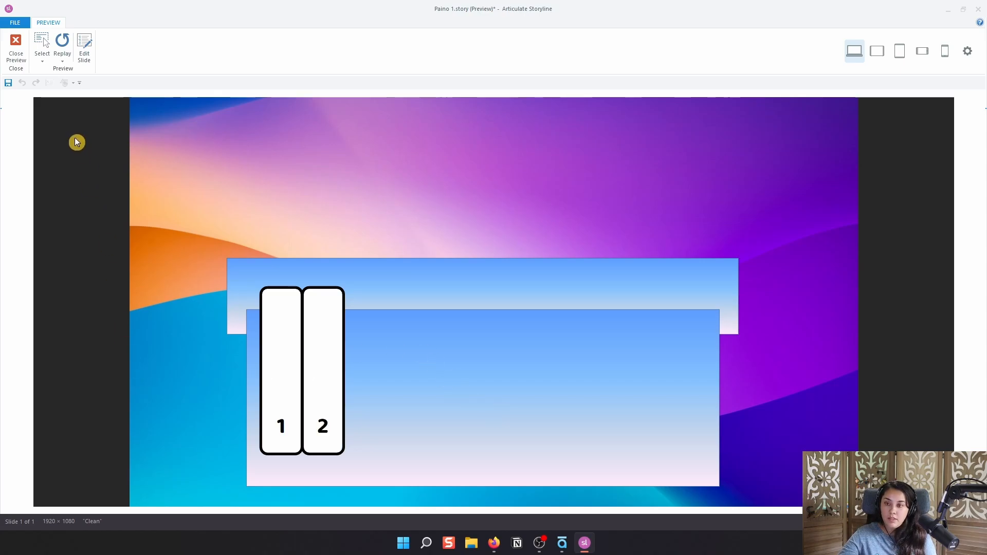
{"action": "left_click", "coordinate": [16, 45]}
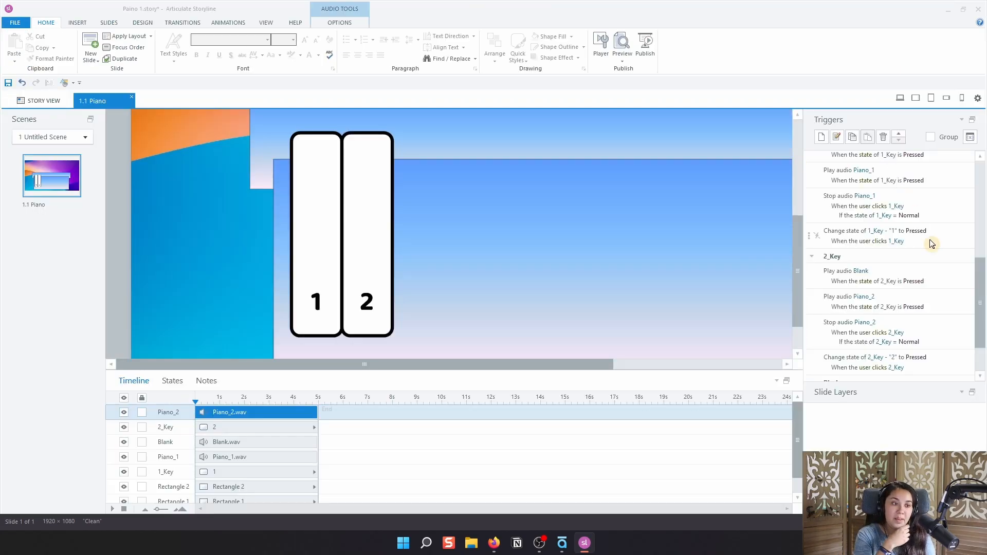
Move the key-press stop trigger for Piano_2 above 2_Key's change-state trigger and preview the slide again.
{"action": "scroll", "coordinate": [918, 264], "scroll_direction": "up", "scroll_amount": 4}
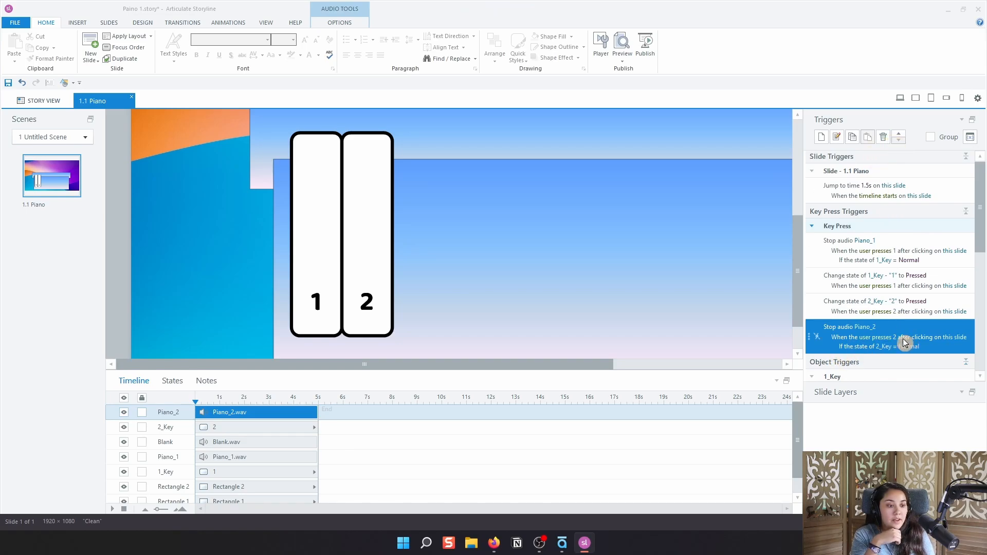
{"action": "left_click", "coordinate": [902, 134]}
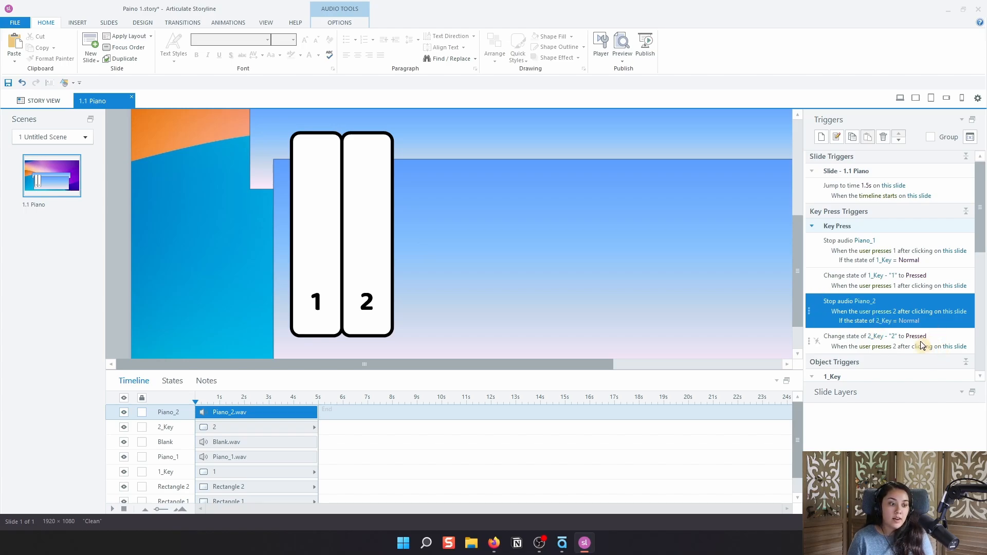
{"action": "left_click", "coordinate": [908, 99]}
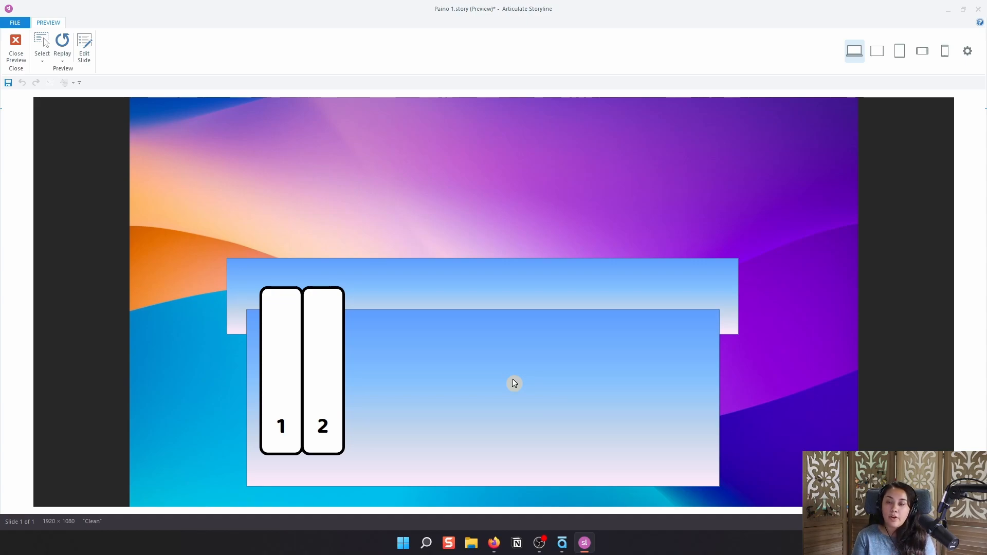
{"action": "left_click", "coordinate": [18, 52]}
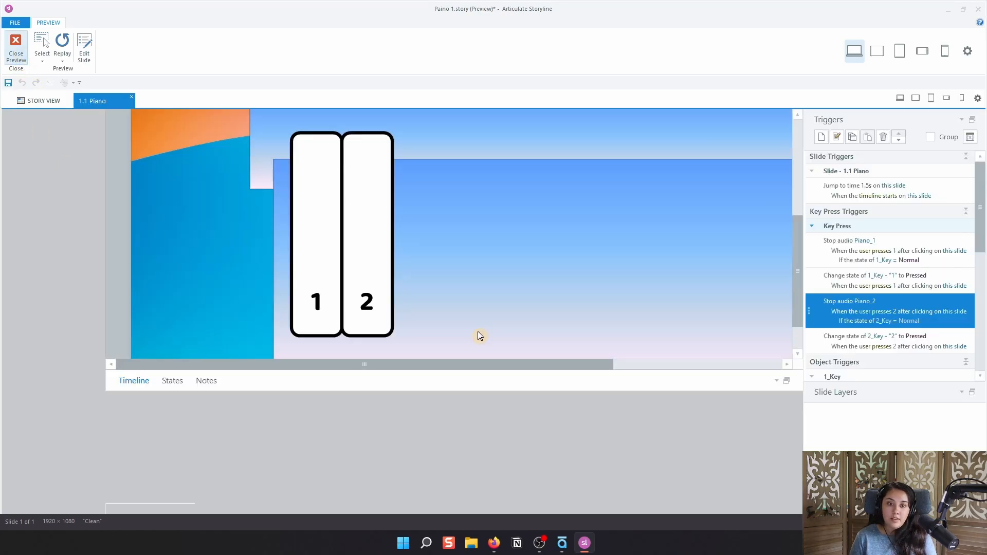
Switch to Firefox to look at the finished Piano example, and return to Storyline.
{"action": "mouse_move", "coordinate": [494, 543]}
{"action": "left_click", "coordinate": [417, 506]}
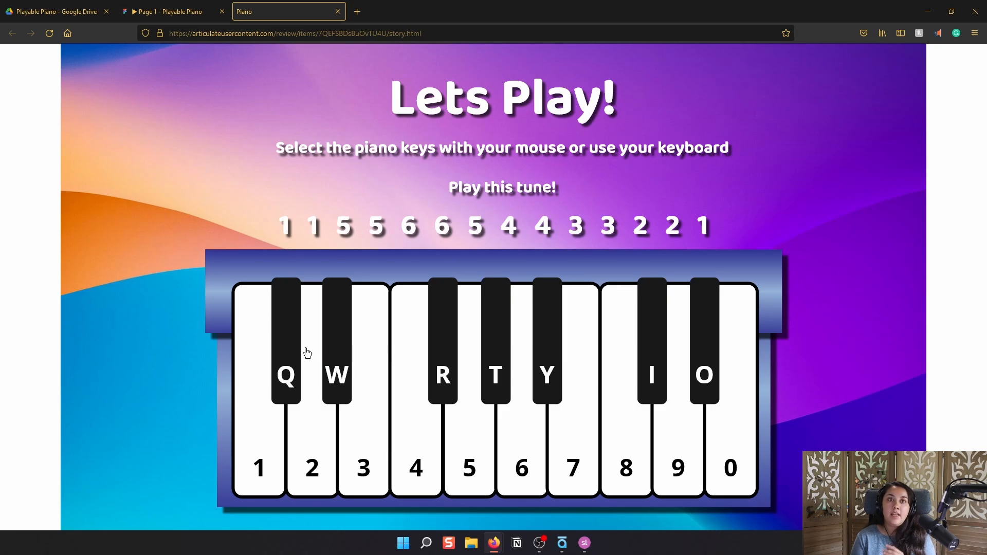
{"action": "left_click", "coordinate": [927, 12]}
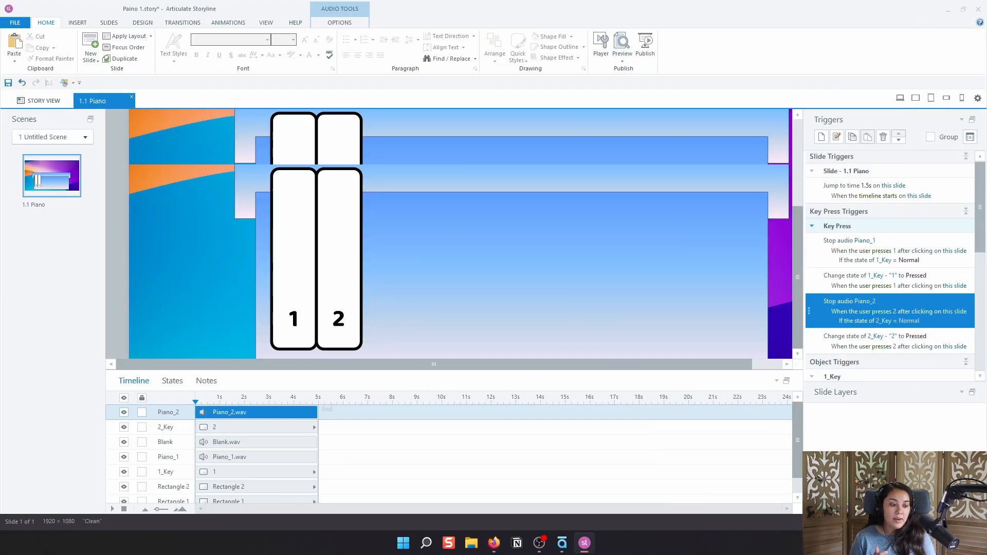
Select the 2 key on the slide.
{"action": "left_click", "coordinate": [325, 244]}
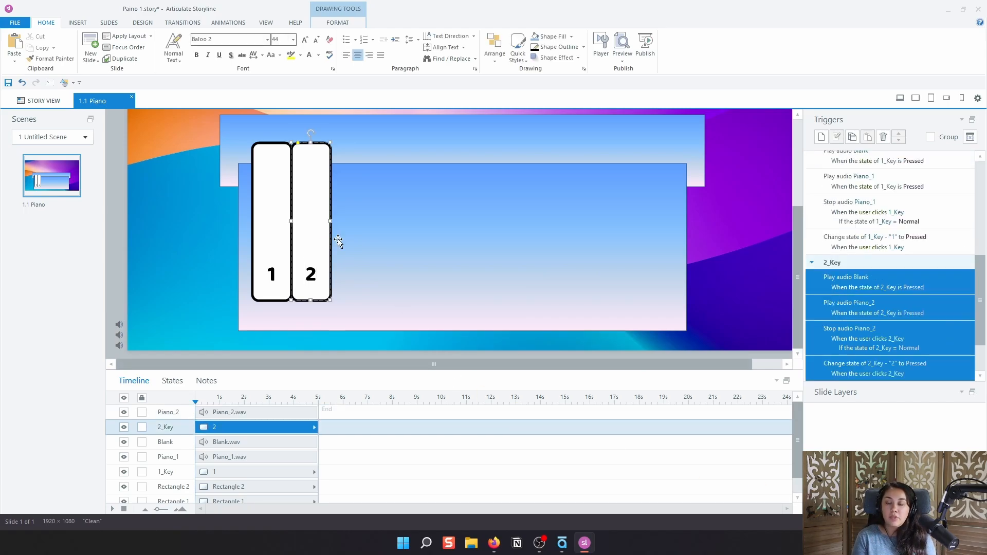